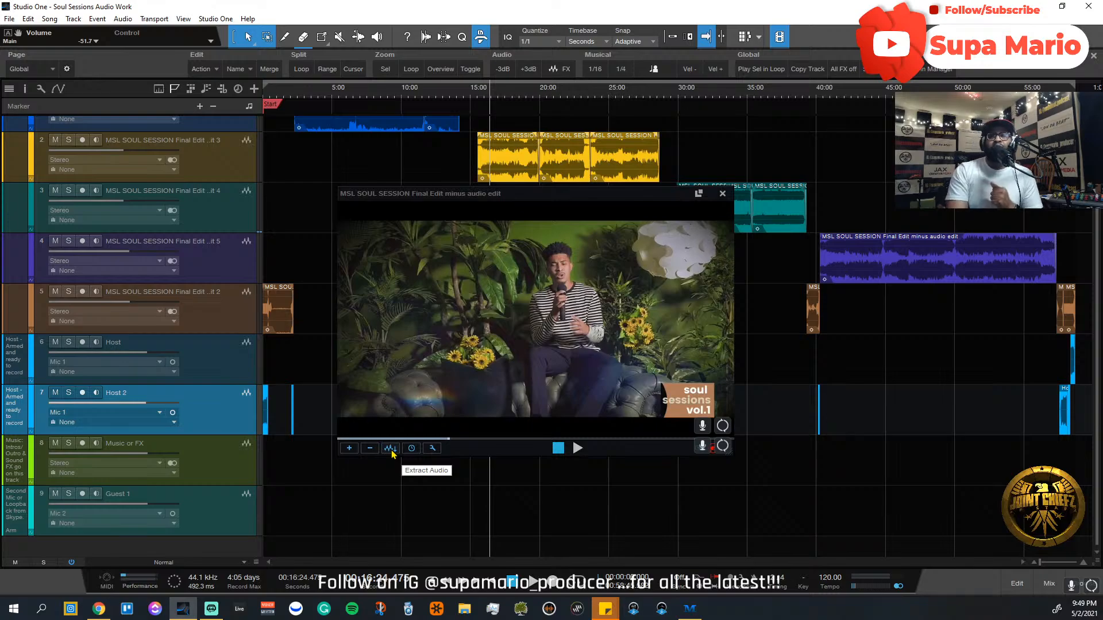
Step: Move the video player down to uncover the arrangement and select the first audio track
left_click(390, 448)
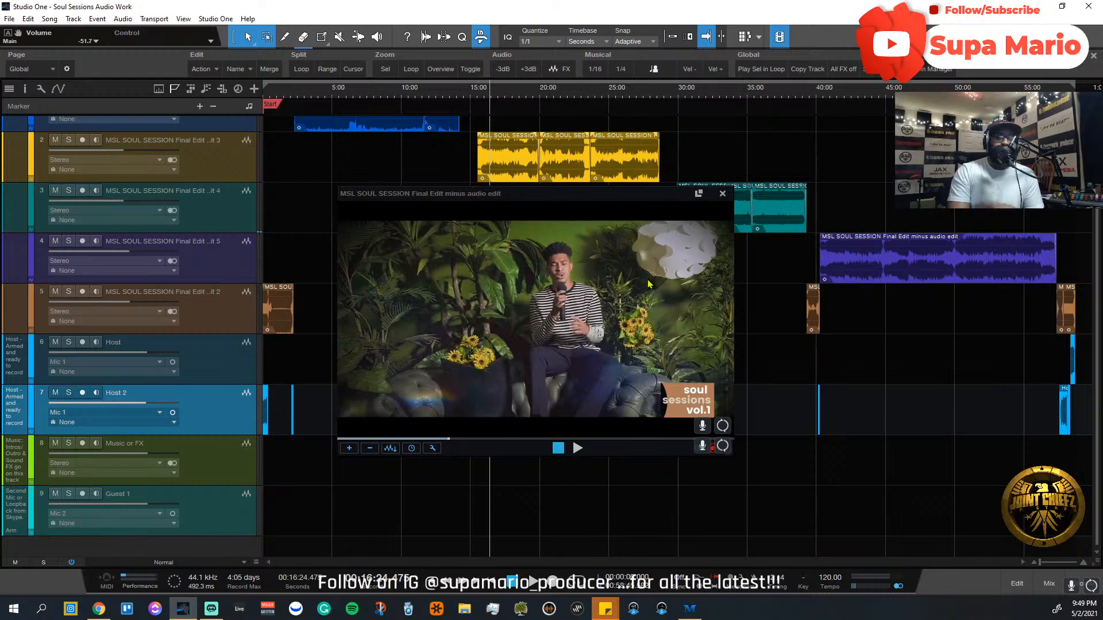
left_click_drag(541, 201, 582, 436)
scroll(335, 301, "up", 1)
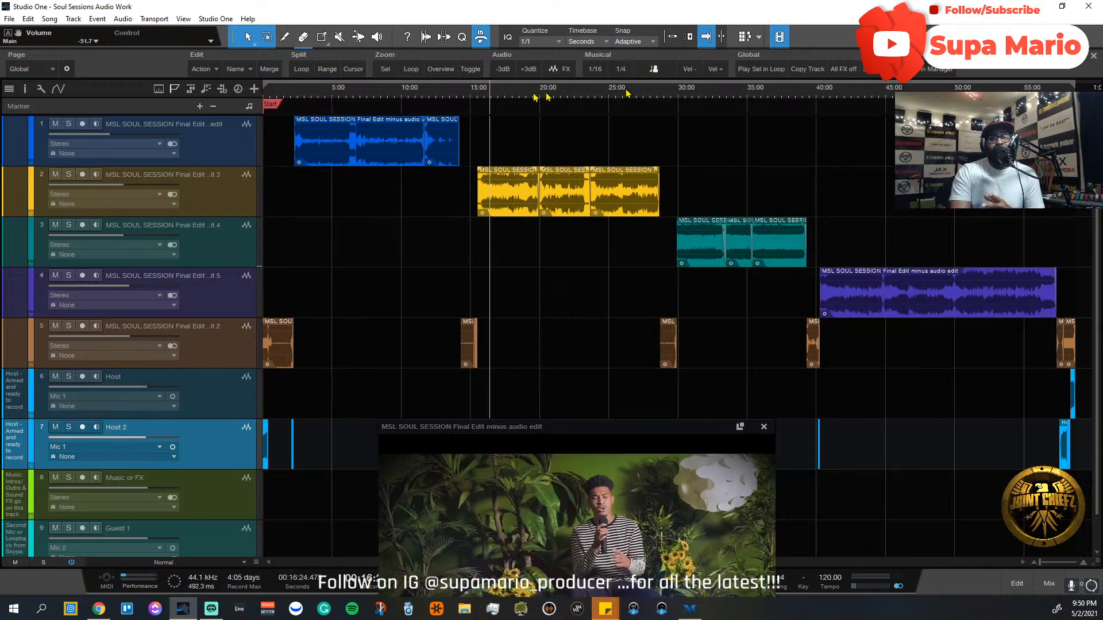
left_click(237, 154)
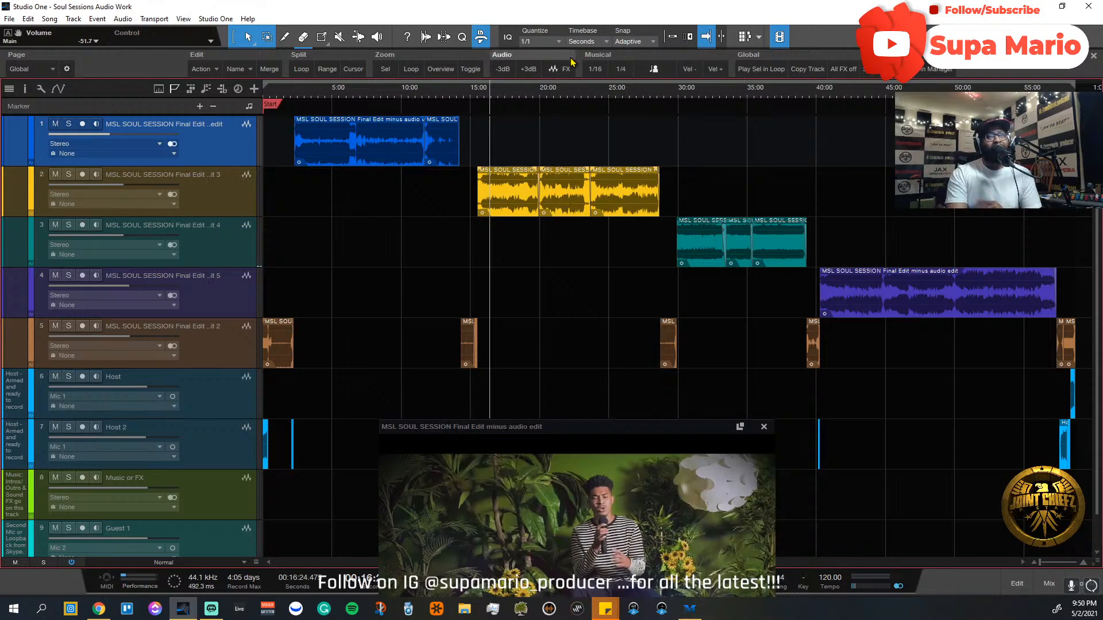
Step: Move the video player back up over the arrangement, beside the end of the first track's clips
left_click_drag(593, 431, 572, 261)
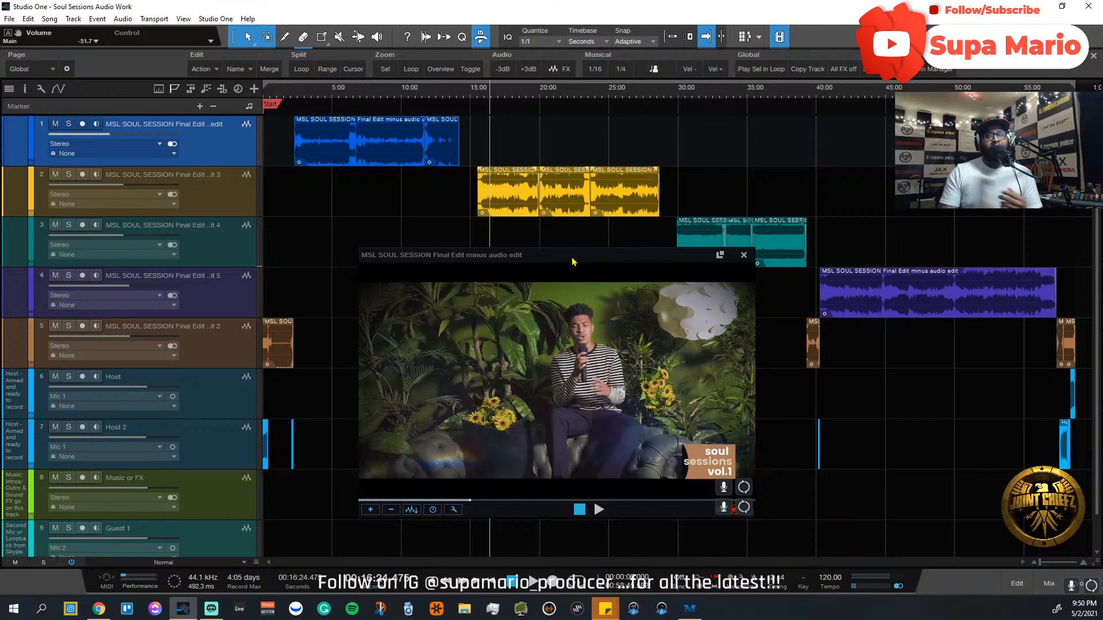
left_click_drag(613, 262, 700, 271)
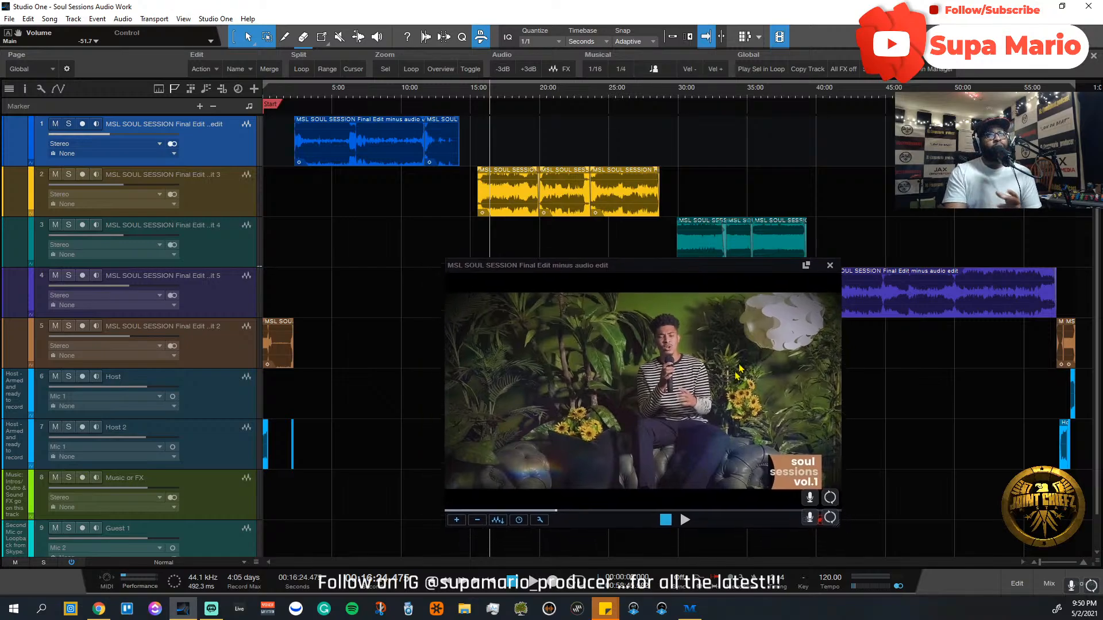
key("e")
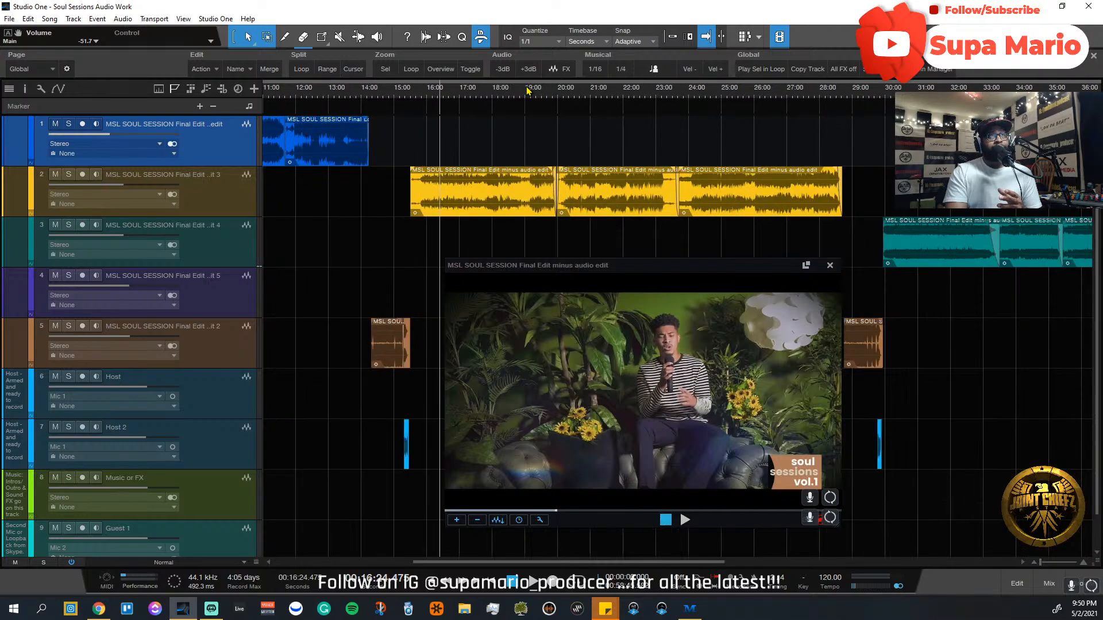
scroll(571, 112, "up", 3)
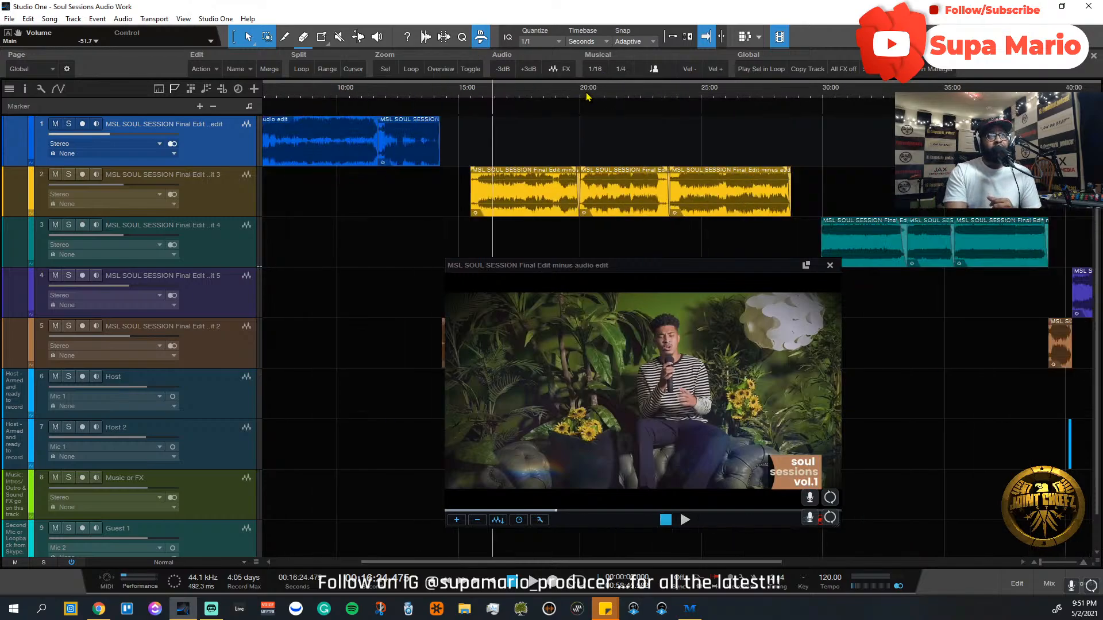
left_click_drag(590, 101, 614, 218)
left_click_drag(629, 273, 642, 151)
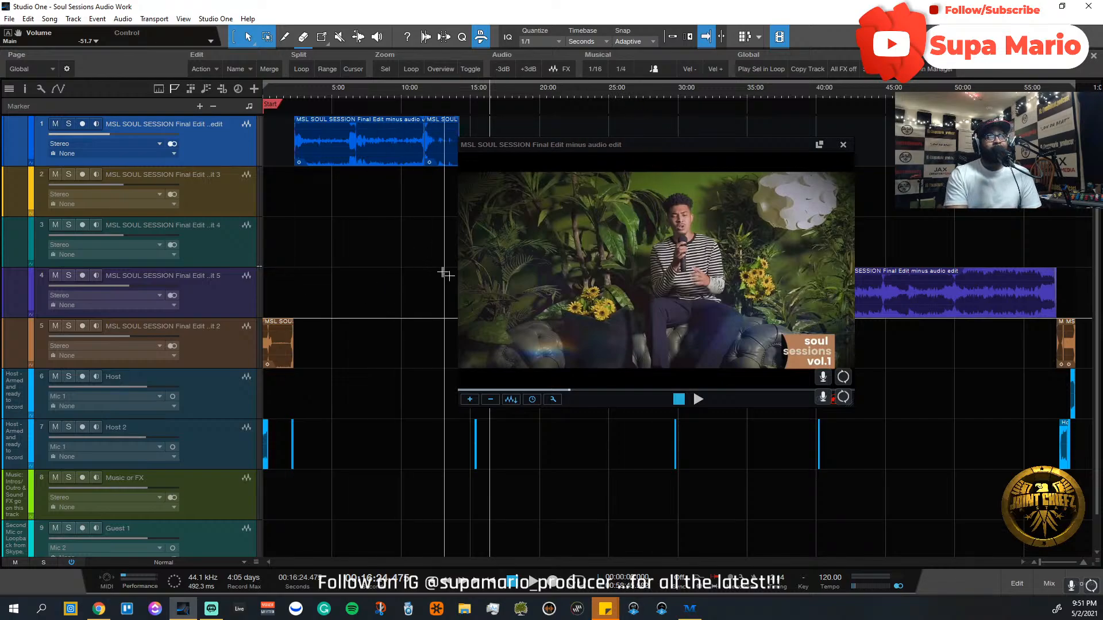
Step: Play the session from about 4:20 within the first track's clip
left_click(323, 96)
key("space")
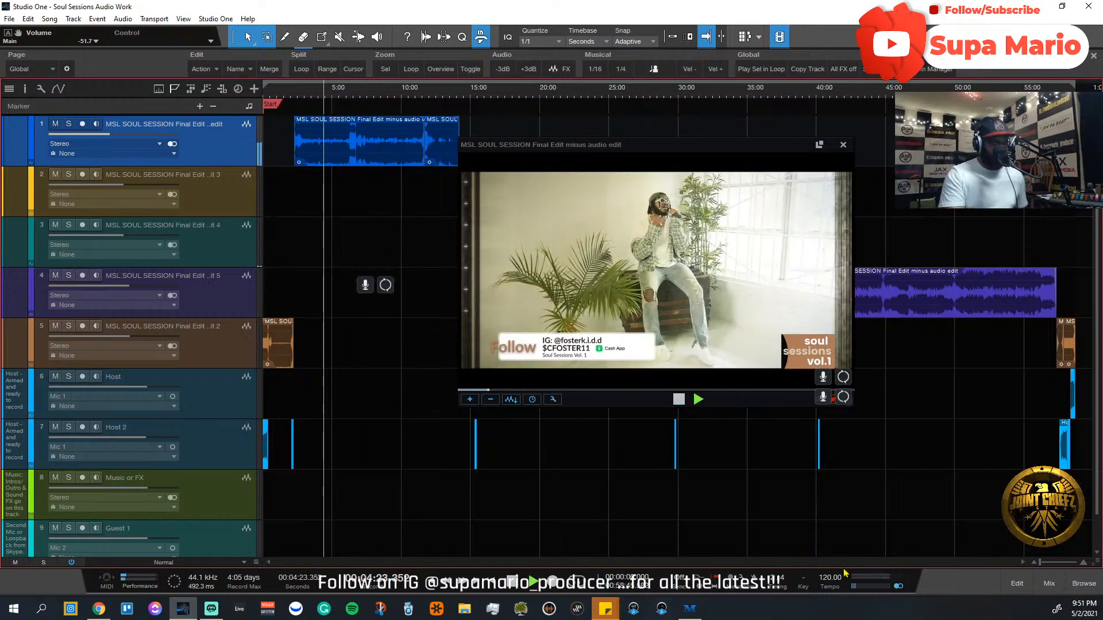
Step: Show the mixing console, enlarge the video player and place it clear of the first channels
key("F3")
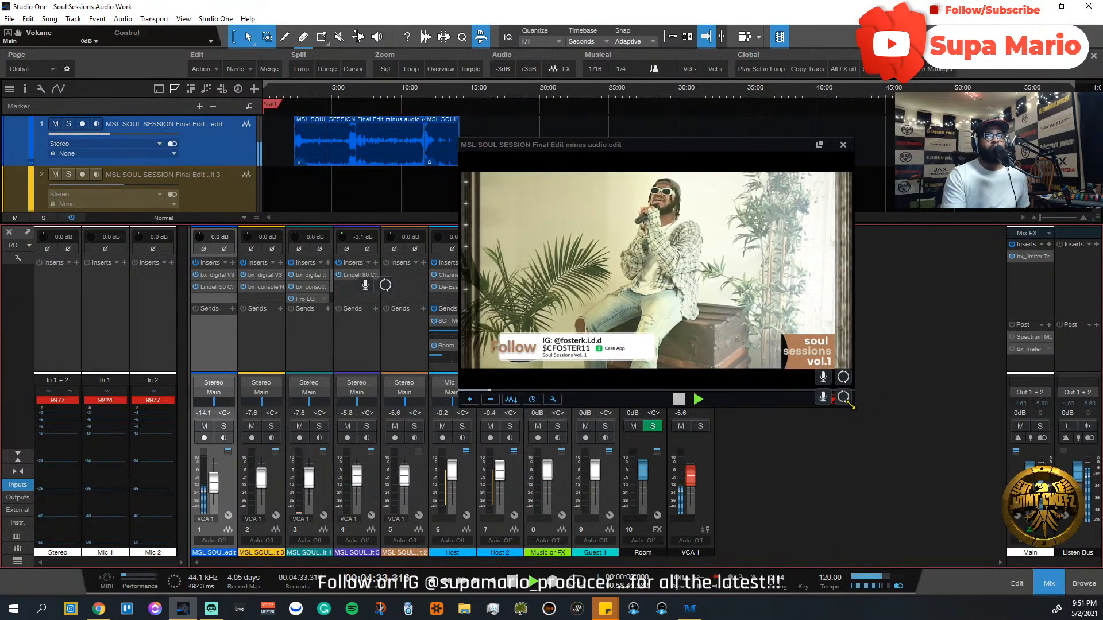
left_click_drag(853, 405, 954, 521)
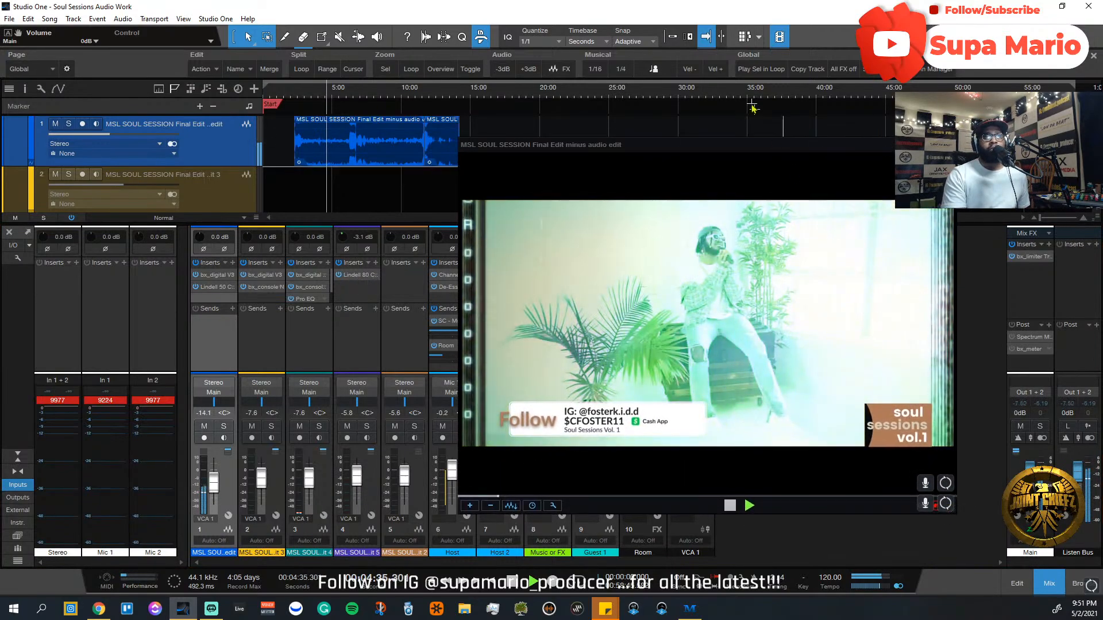
left_click_drag(781, 161, 831, 199)
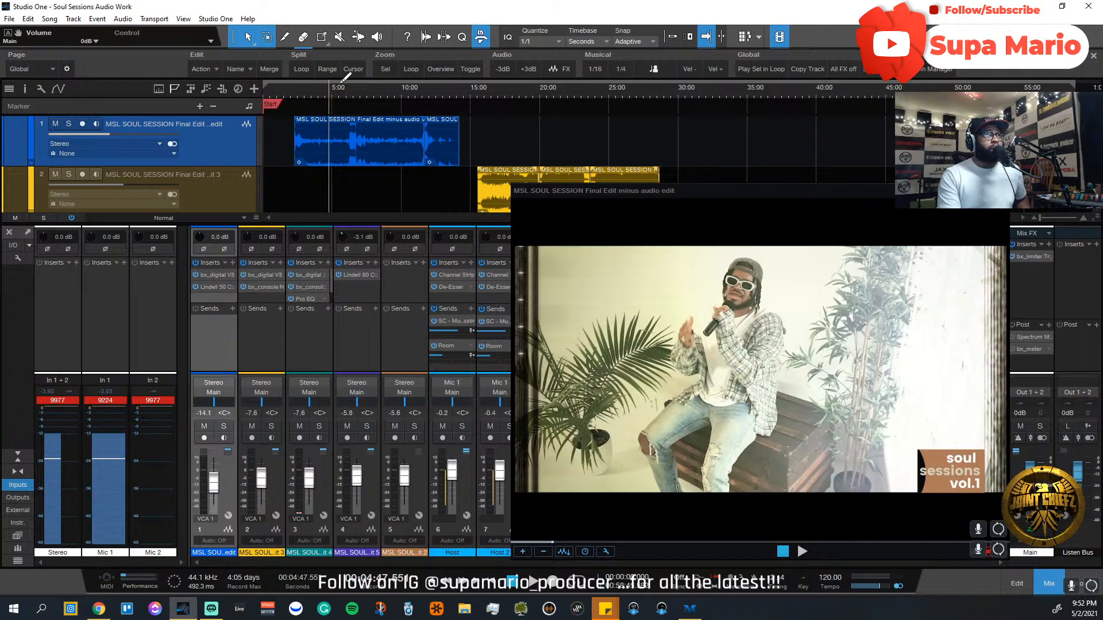
Step: Play the first track's audio from 3:59, shifting the video player slightly between playbacks
left_click(320, 99)
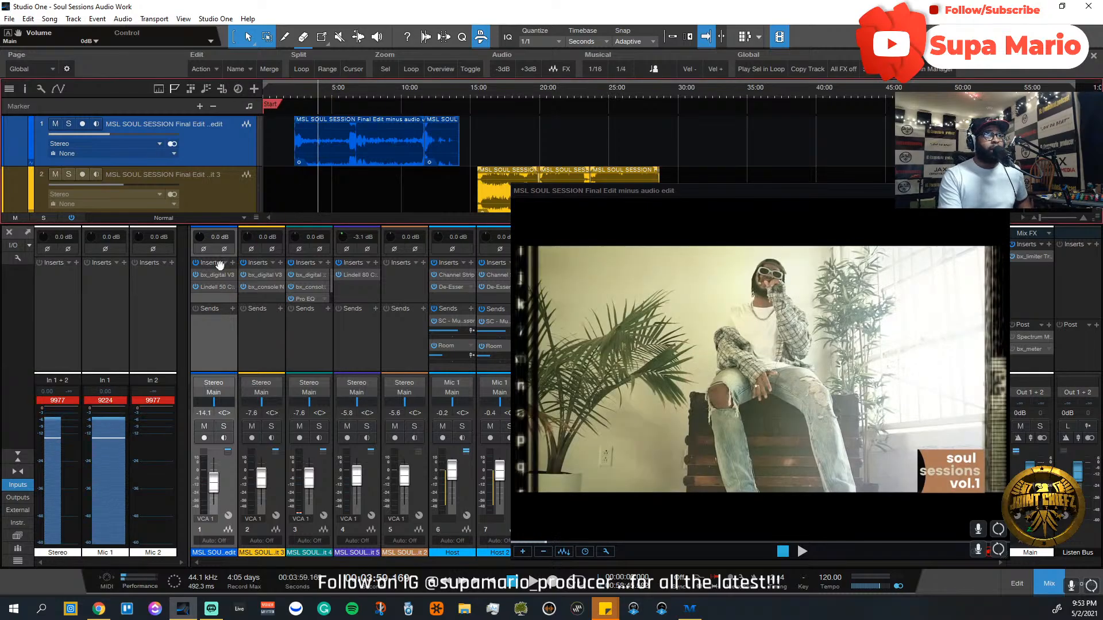
key("space")
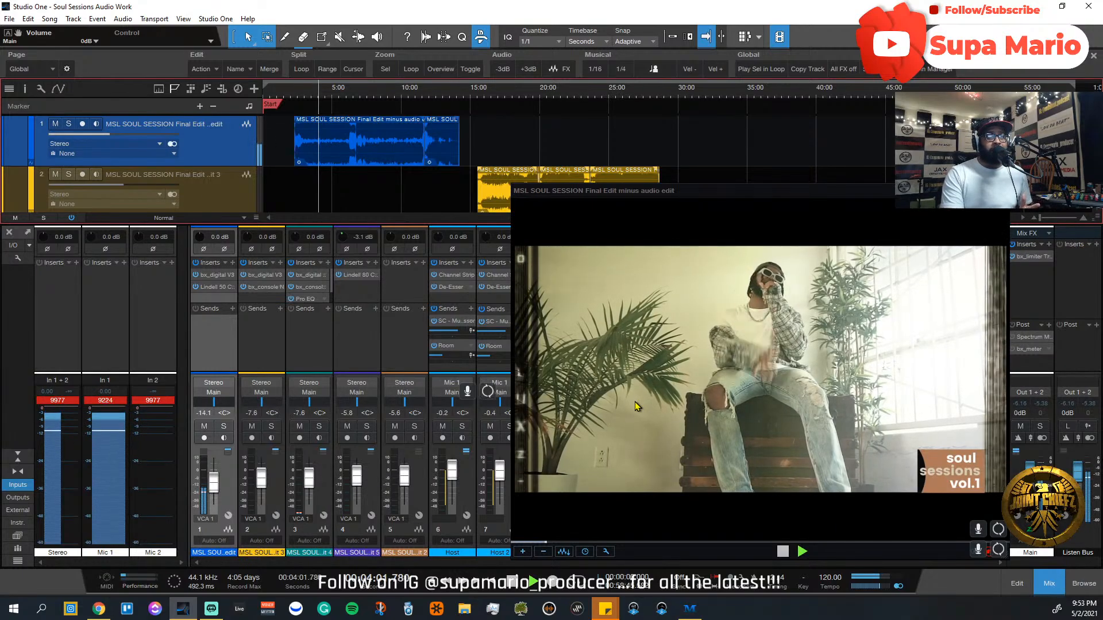
key("space")
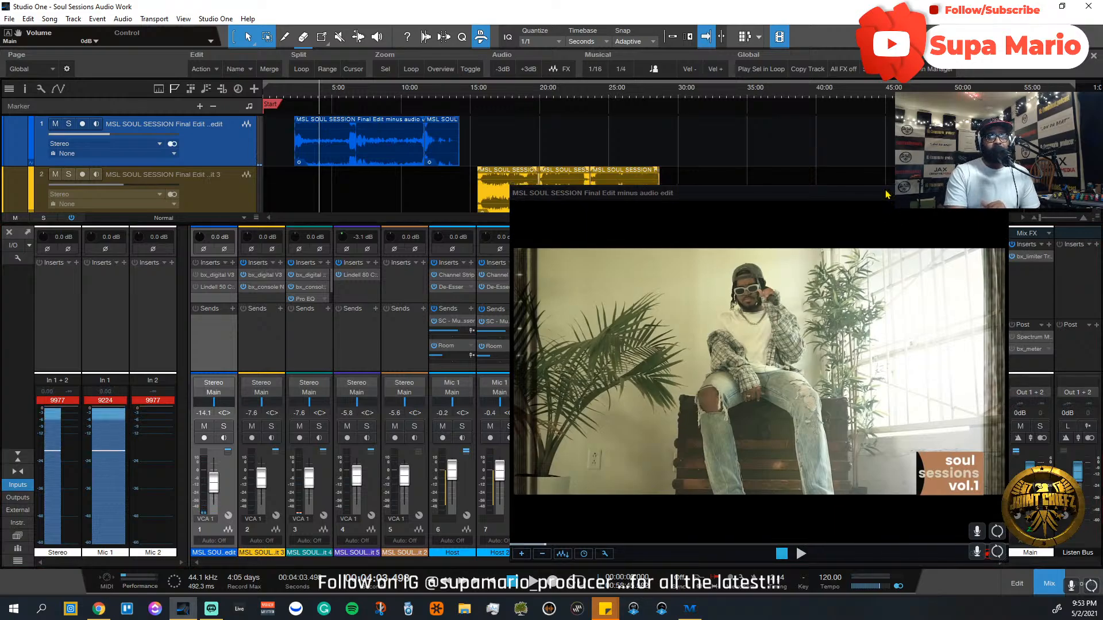
left_click_drag(889, 193, 791, 188)
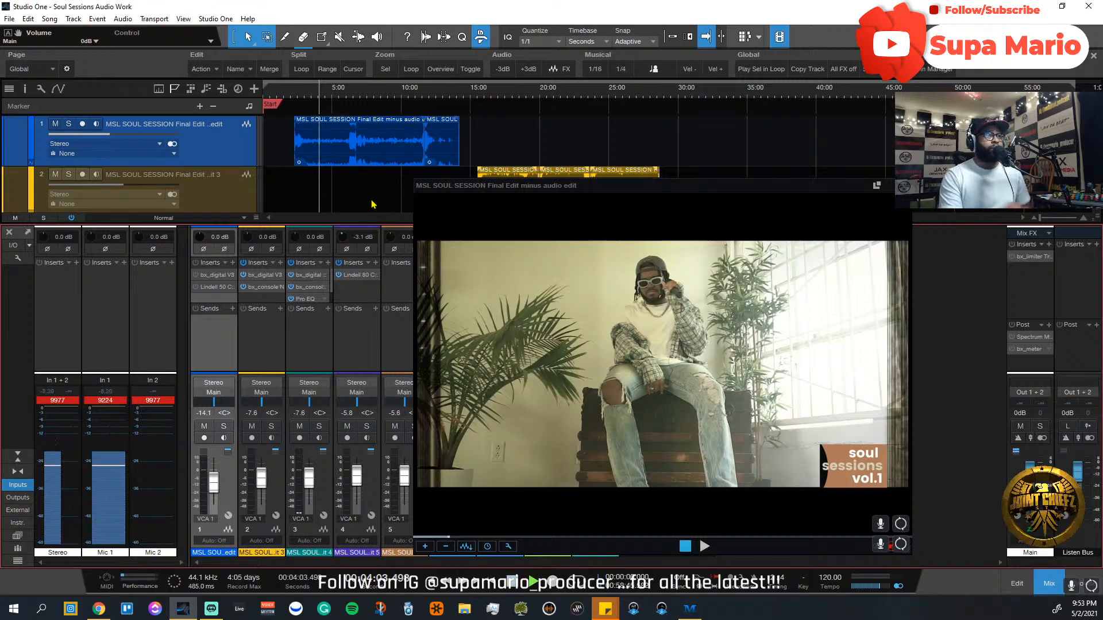
key("space")
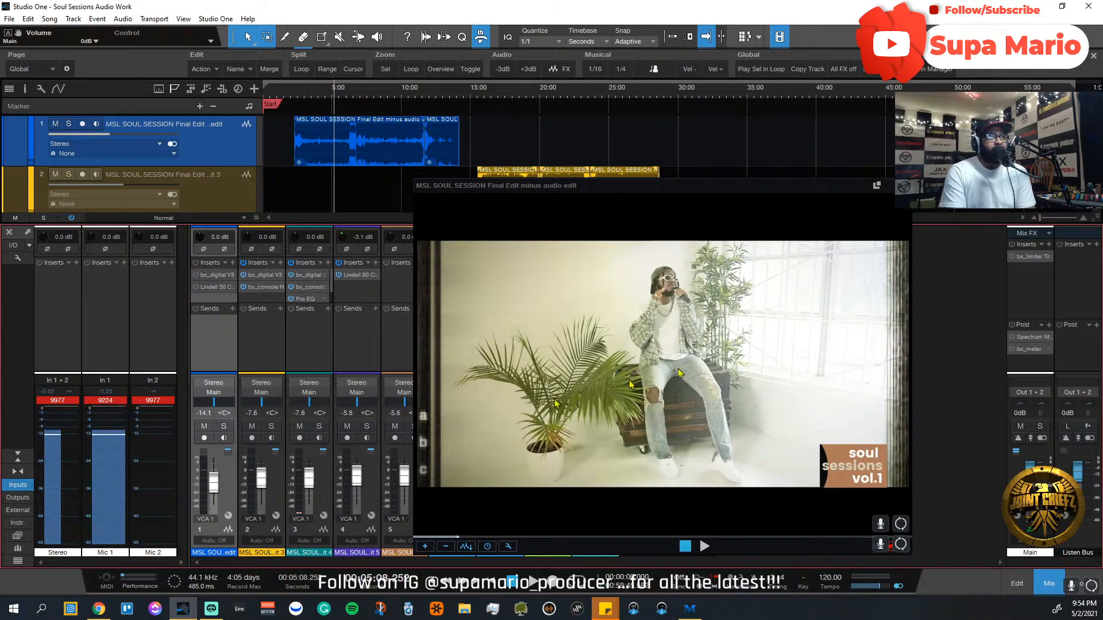
Step: Audition the first track's audio from around 8:00, and again from about 12:57 near the end of its last clip
left_click(373, 96)
key("space")
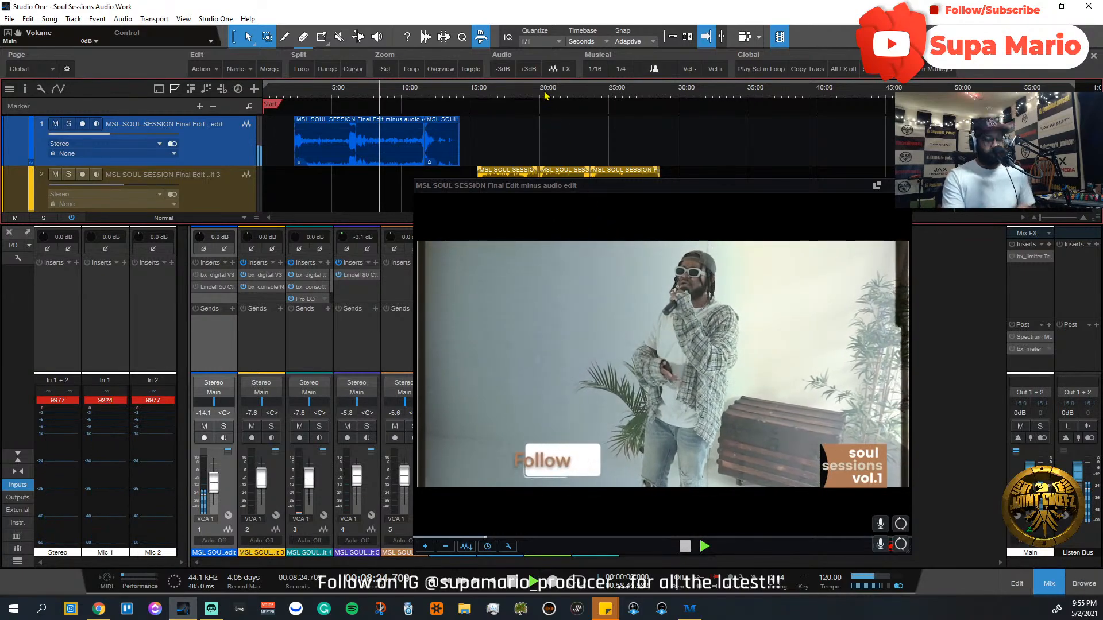
left_click(441, 93)
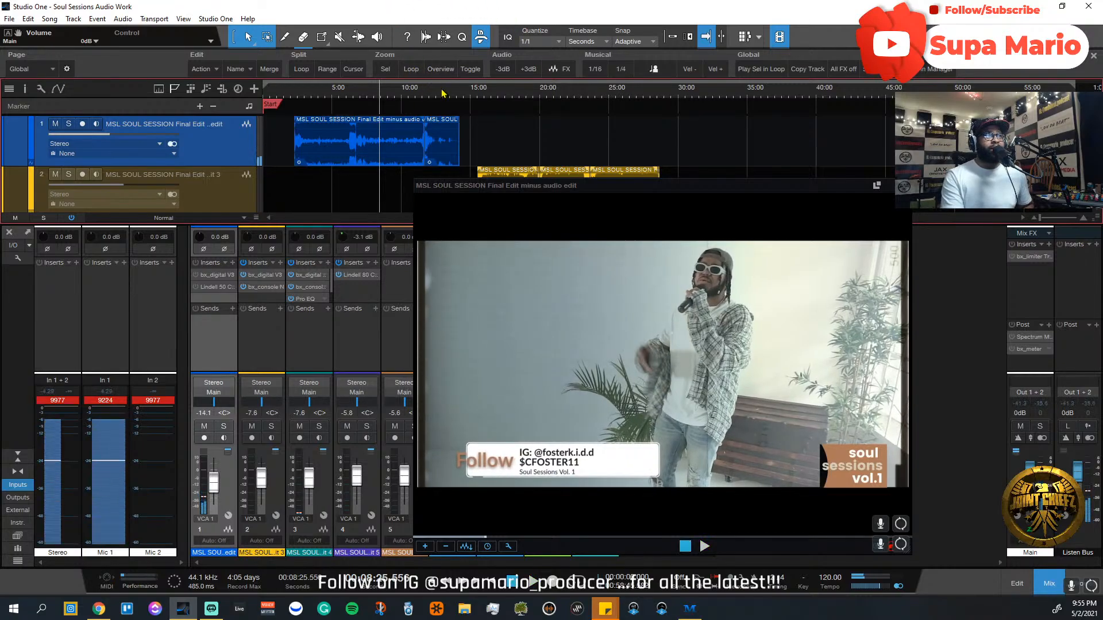
key("space")
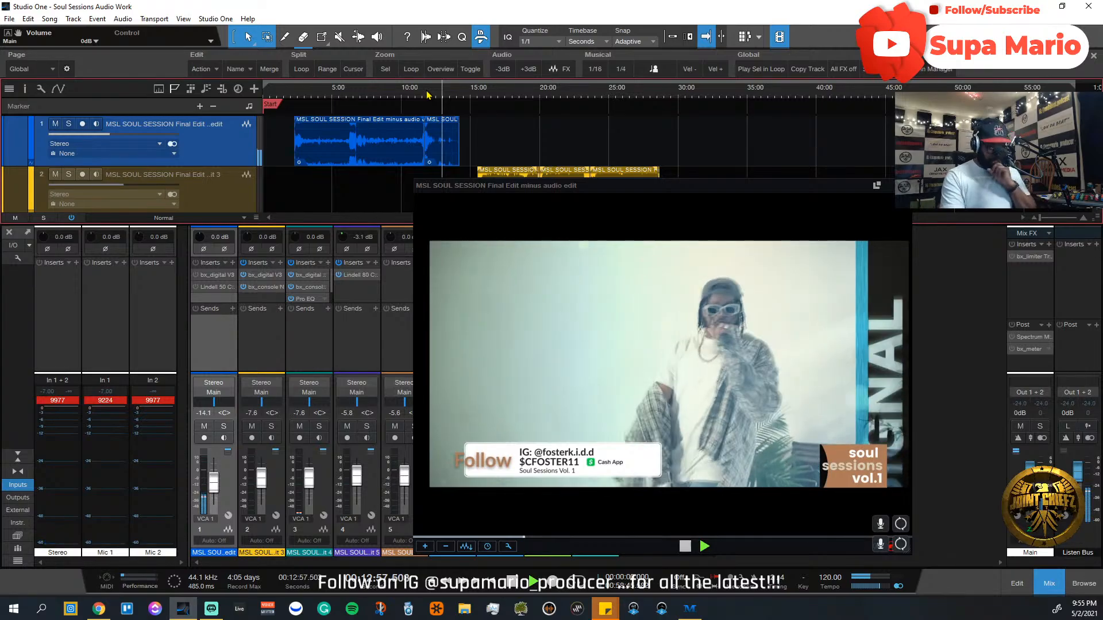
scroll(428, 95, "up", 6)
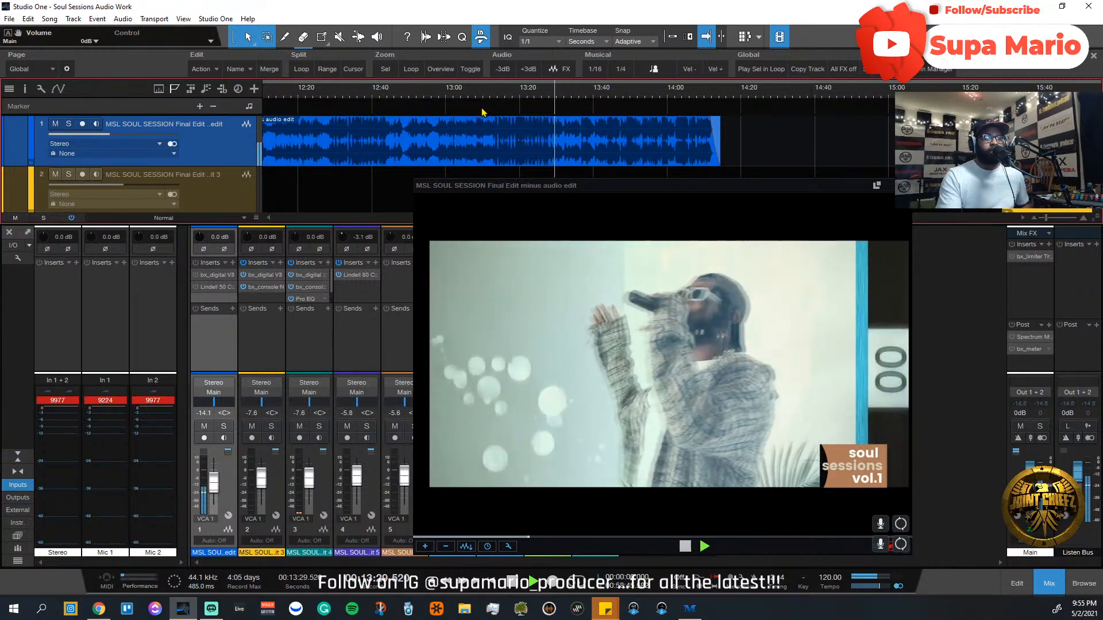
key("space")
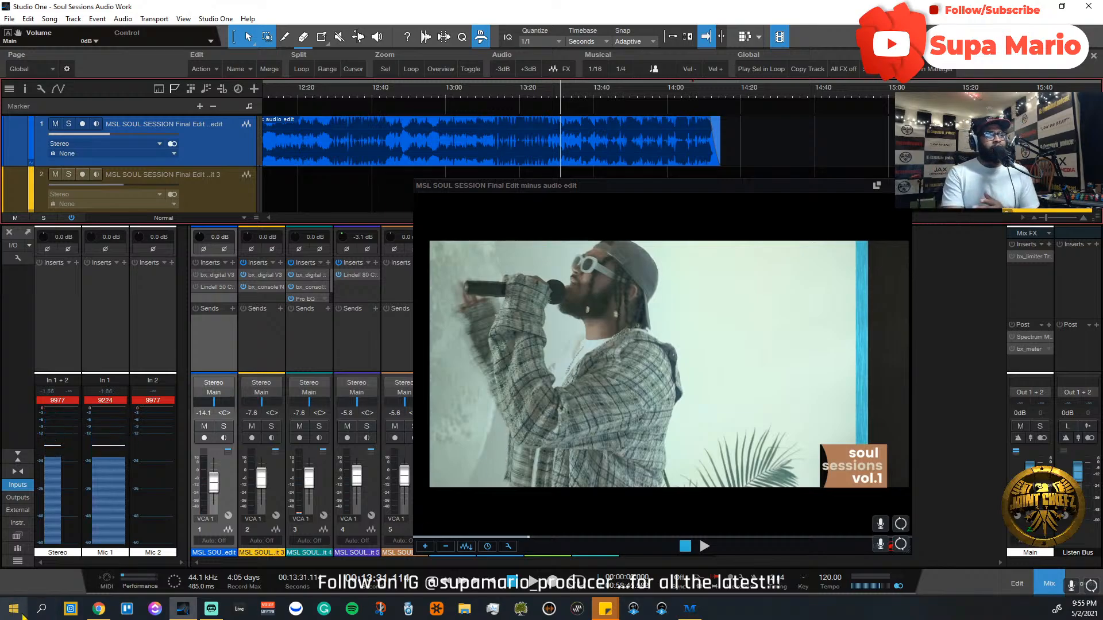
Step: Open the bx_digital V3 insert on the first track's channel and position its editor beside the channel strip
mouse_move(182, 609)
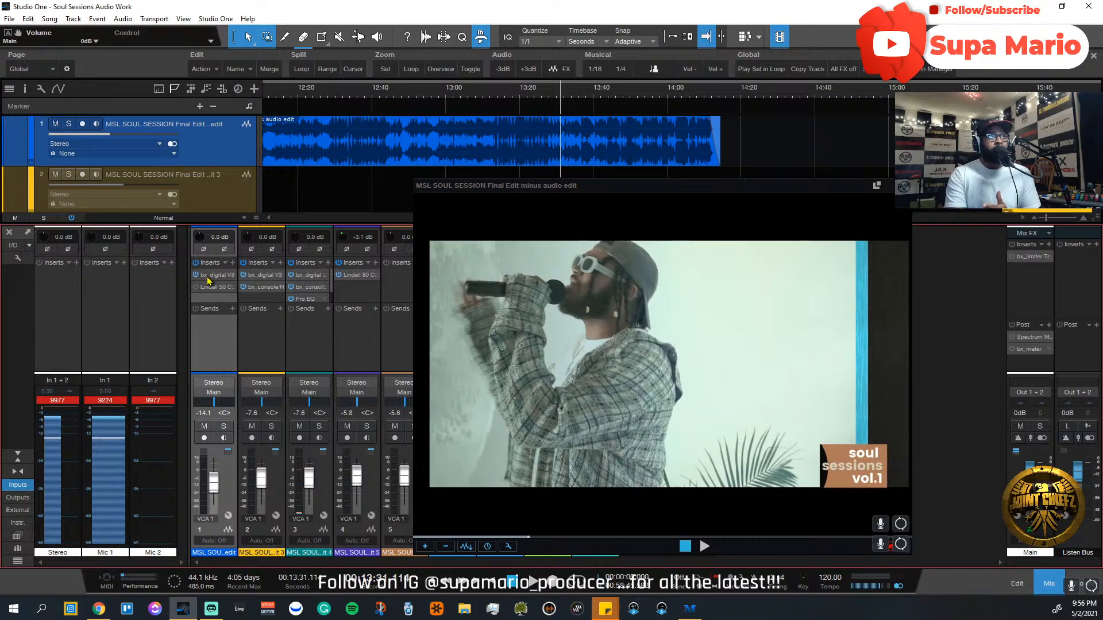
left_click(209, 281)
left_click_drag(460, 198, 453, 144)
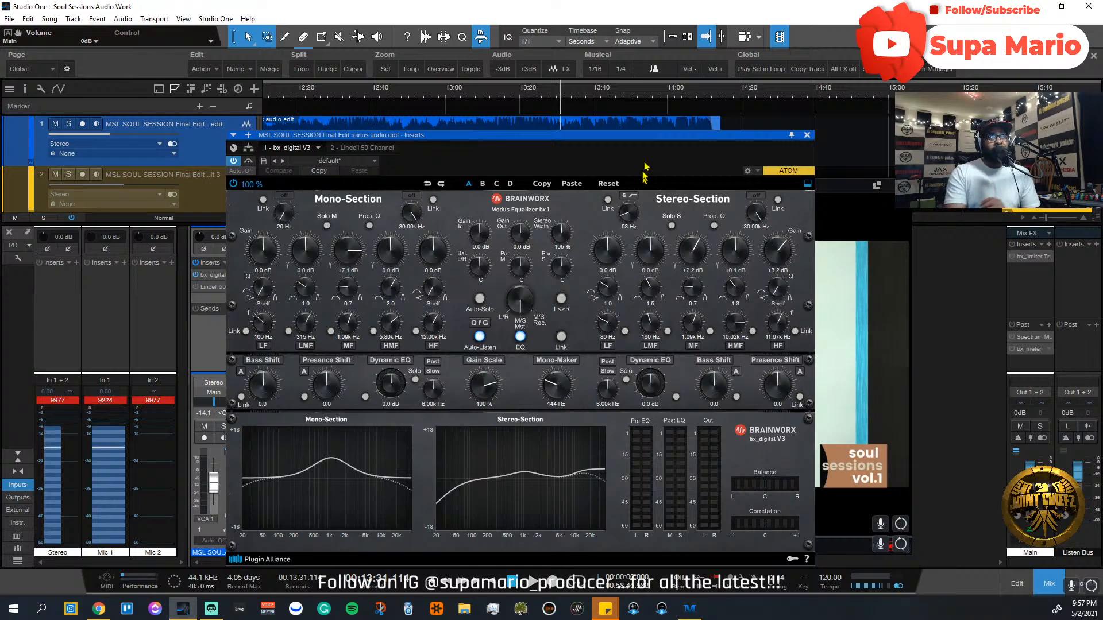
left_click_drag(633, 140, 676, 156)
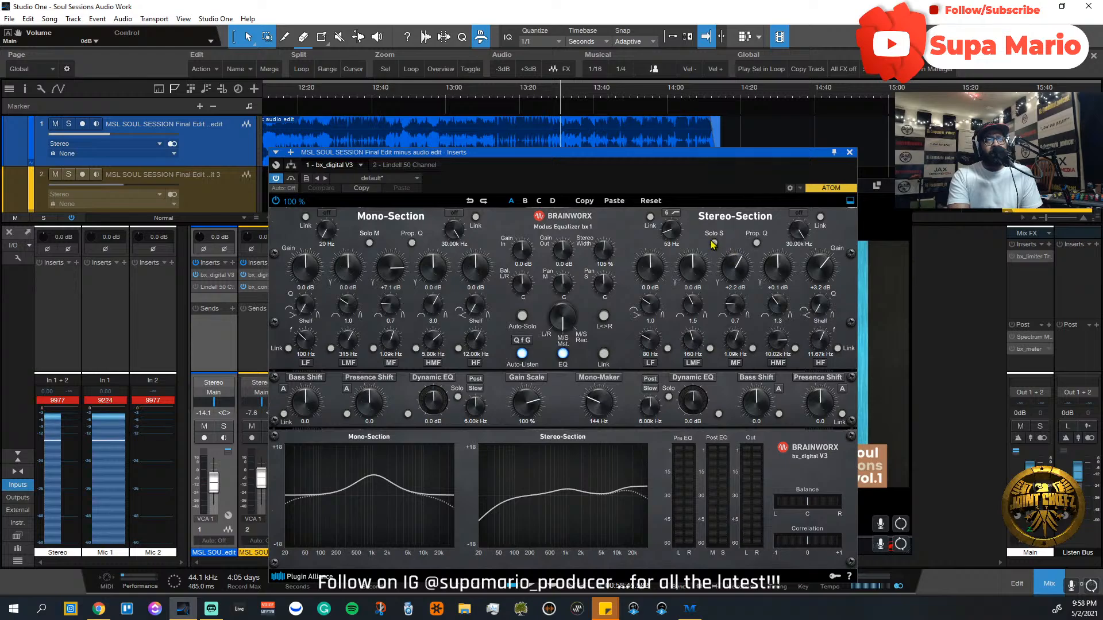
Step: Play the first track's last clip while soloing the equalizer's stereo section and then its mono section, leaving both unsoloed
left_click(342, 94)
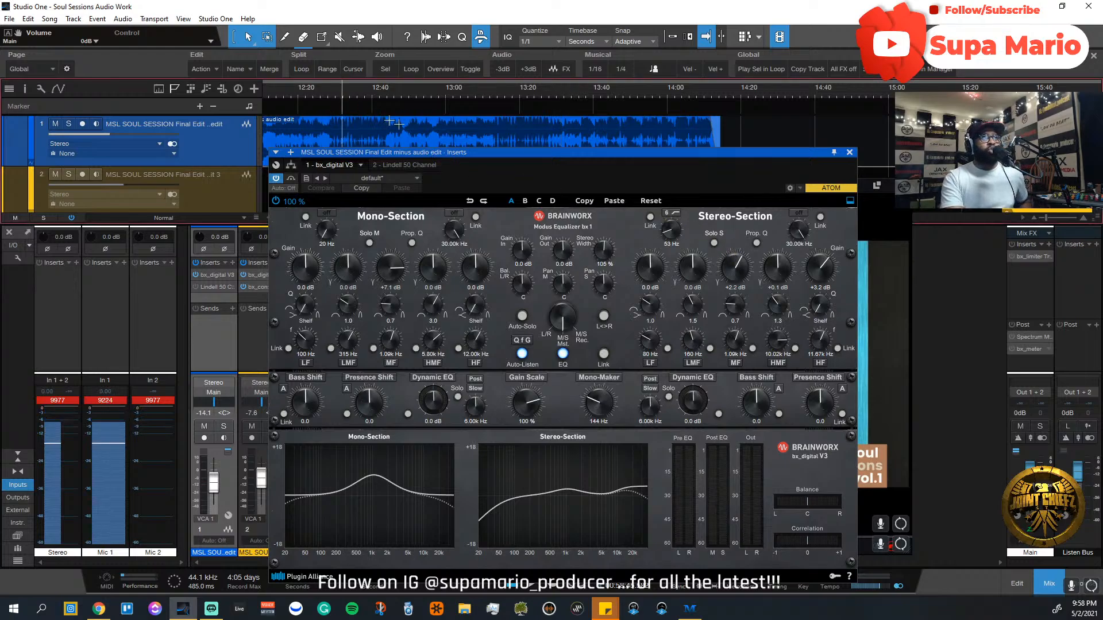
left_click(511, 106)
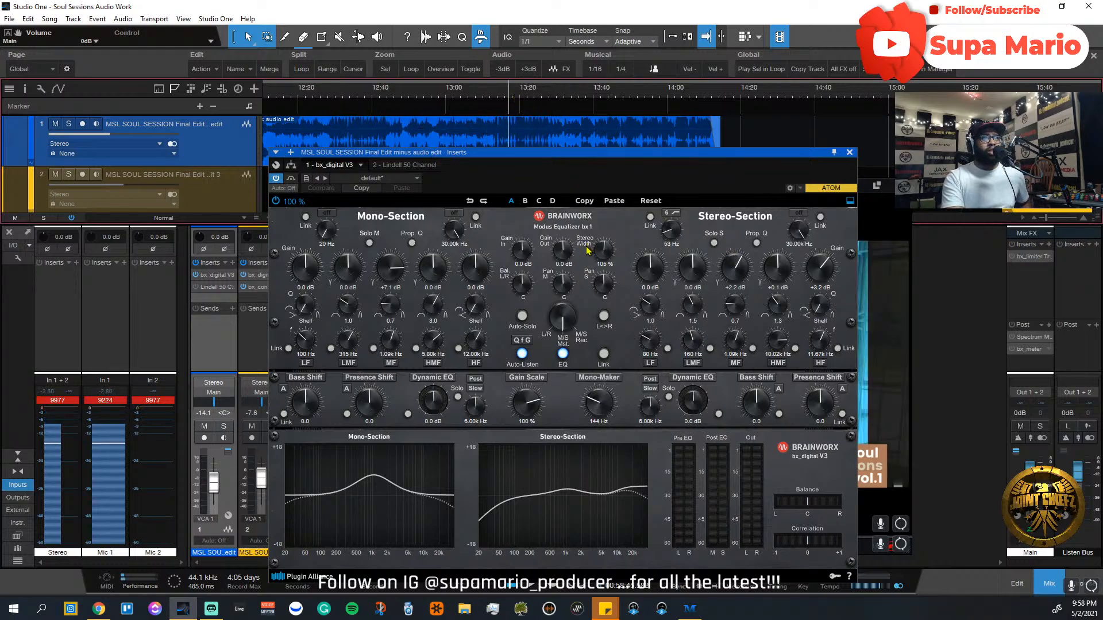
left_click(714, 243)
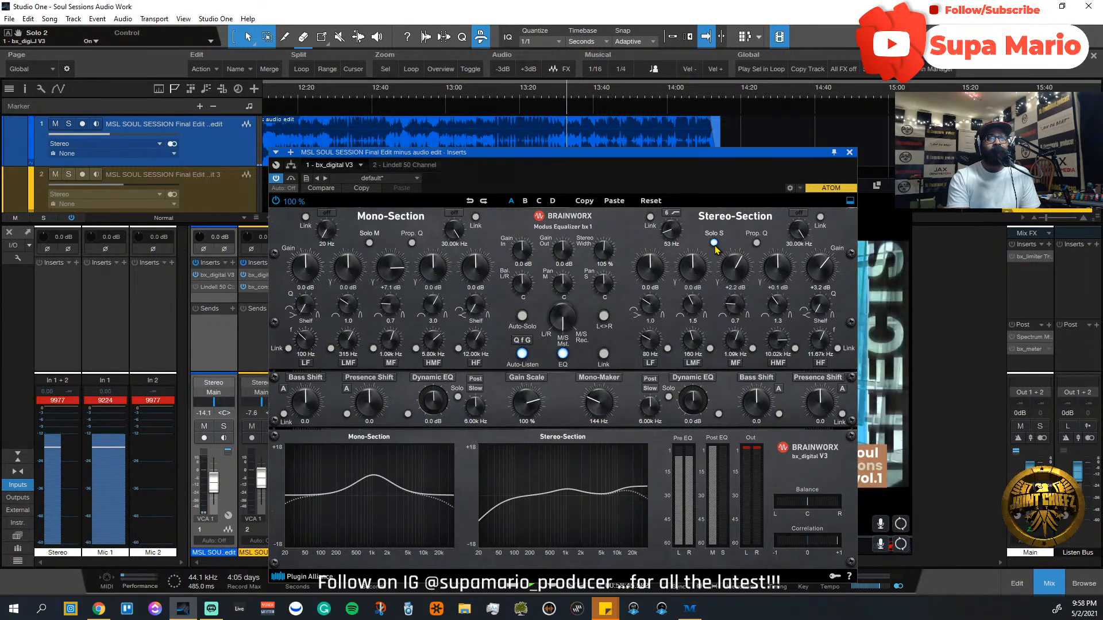
left_click(714, 243)
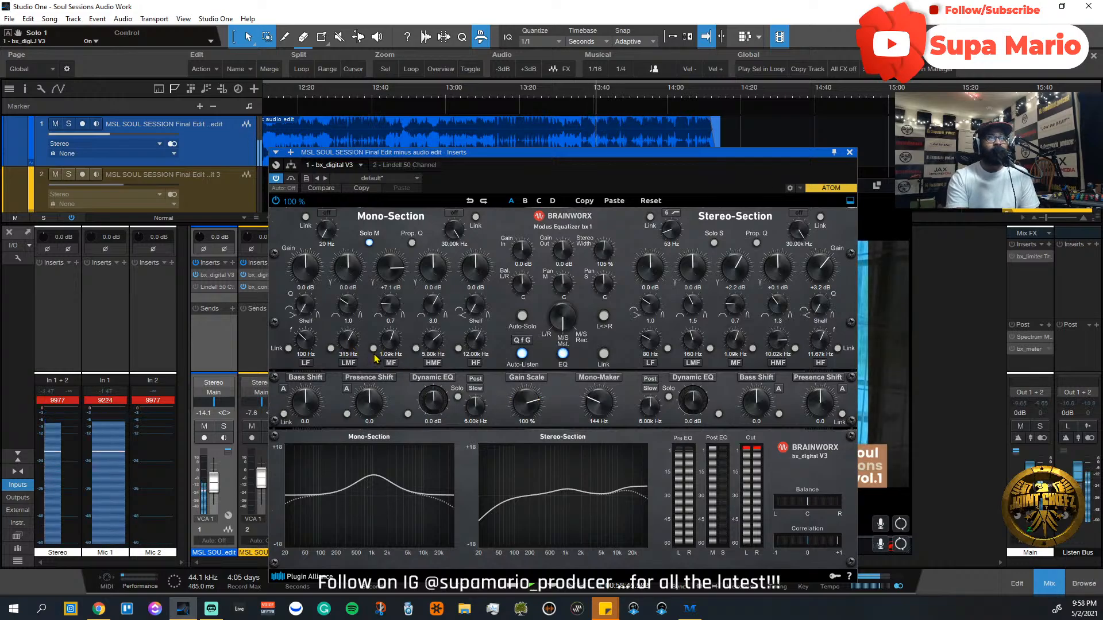
left_click(369, 243)
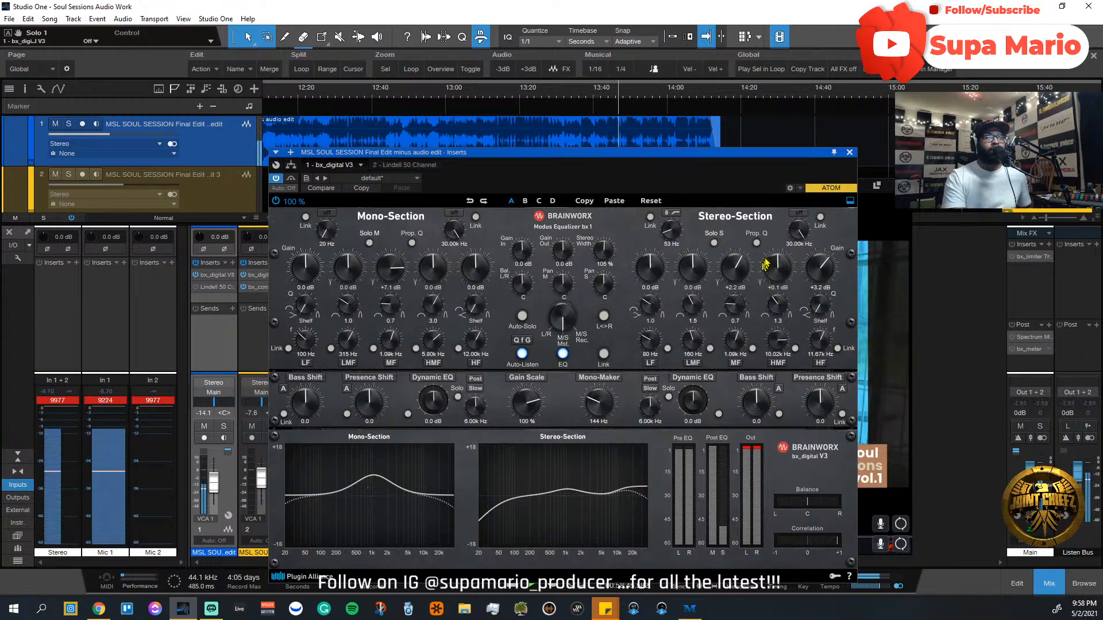
Step: Move the bx_digital V3 editor away from the console's first channels to uncover their inserts
left_click_drag(741, 160, 778, 106)
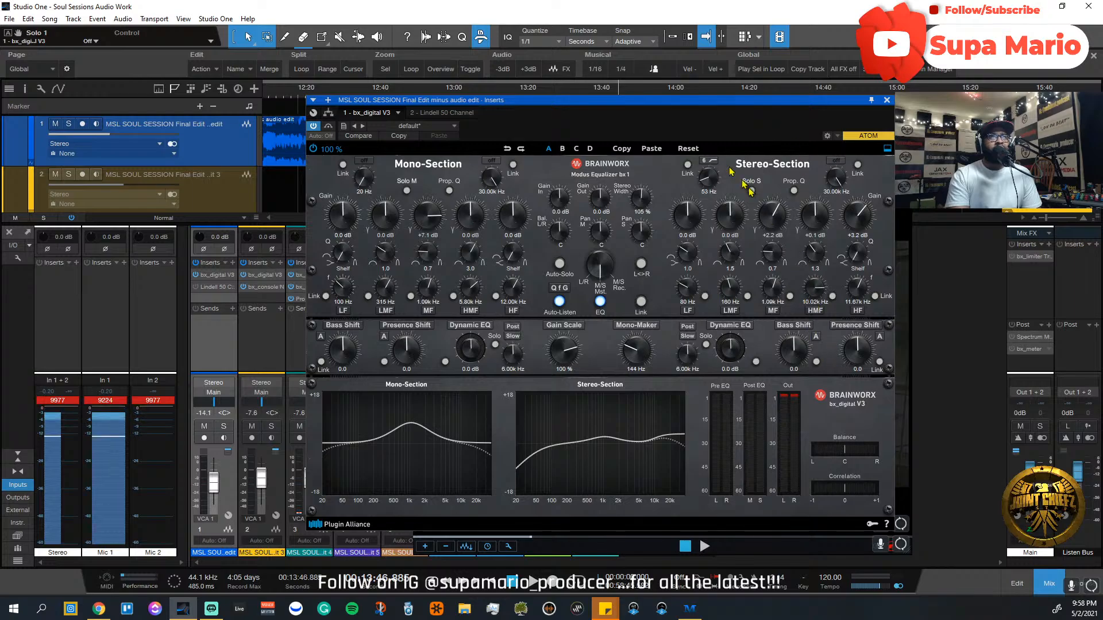
left_click_drag(675, 114, 726, 159)
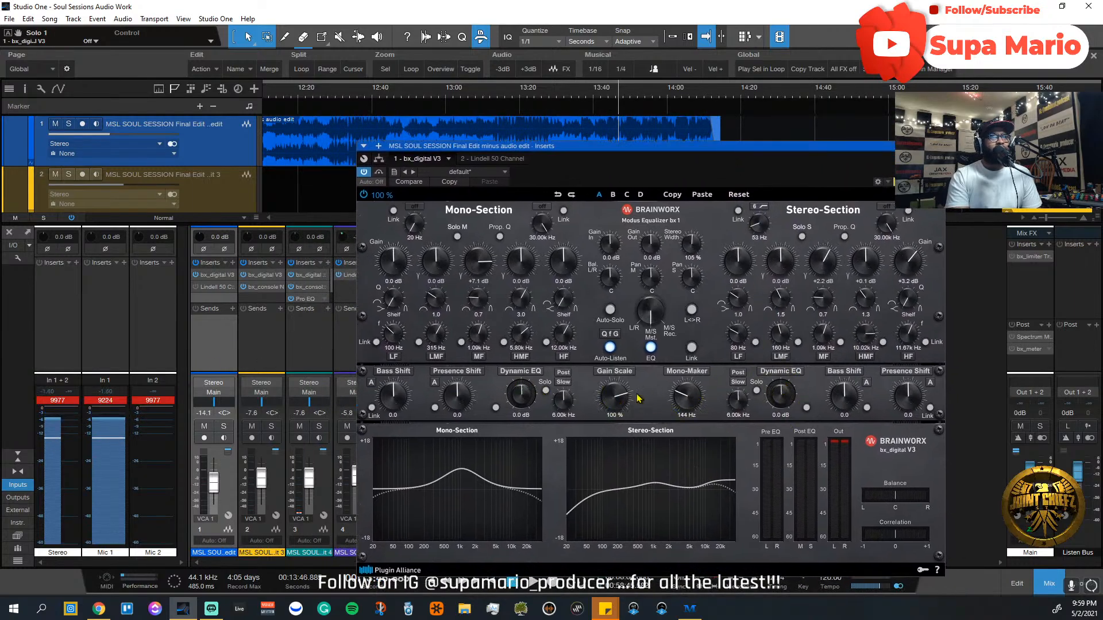
left_click(212, 281)
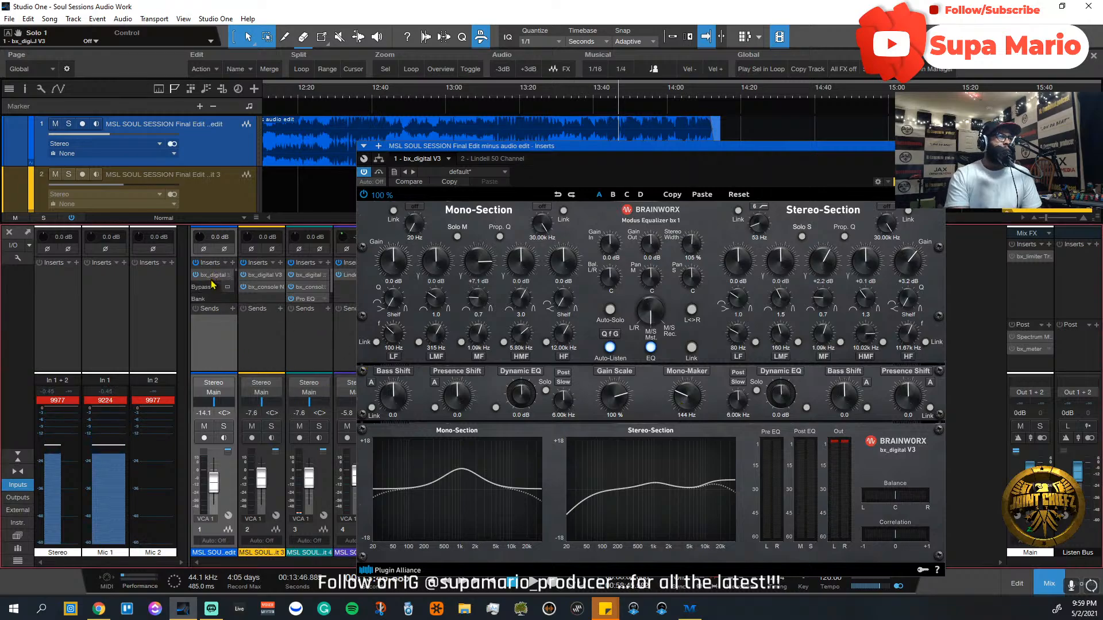
left_click(229, 276)
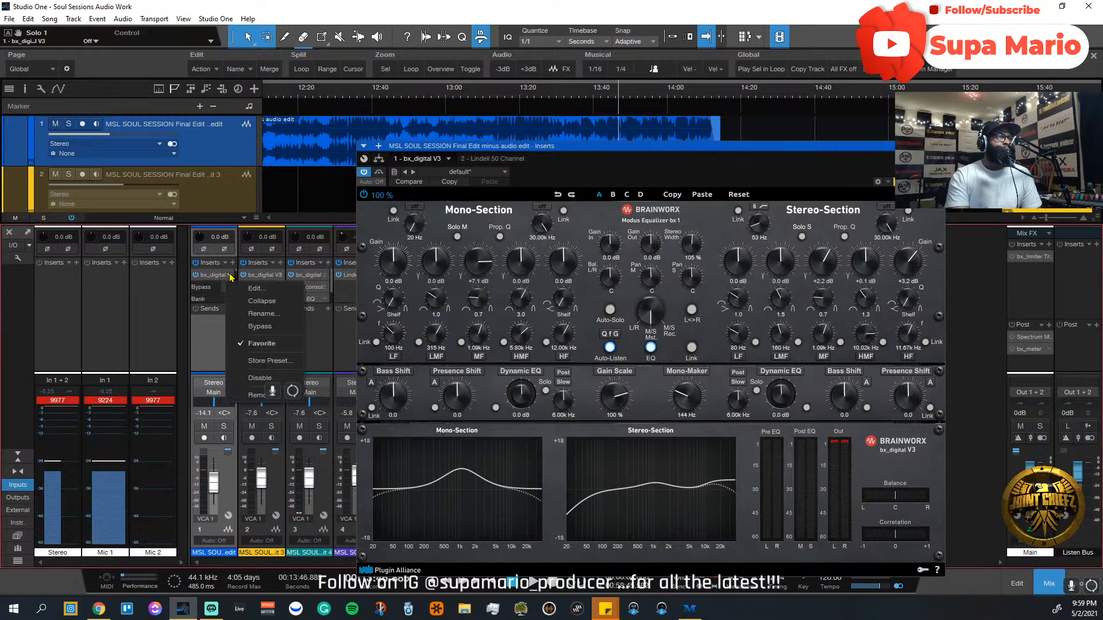
left_click(255, 300)
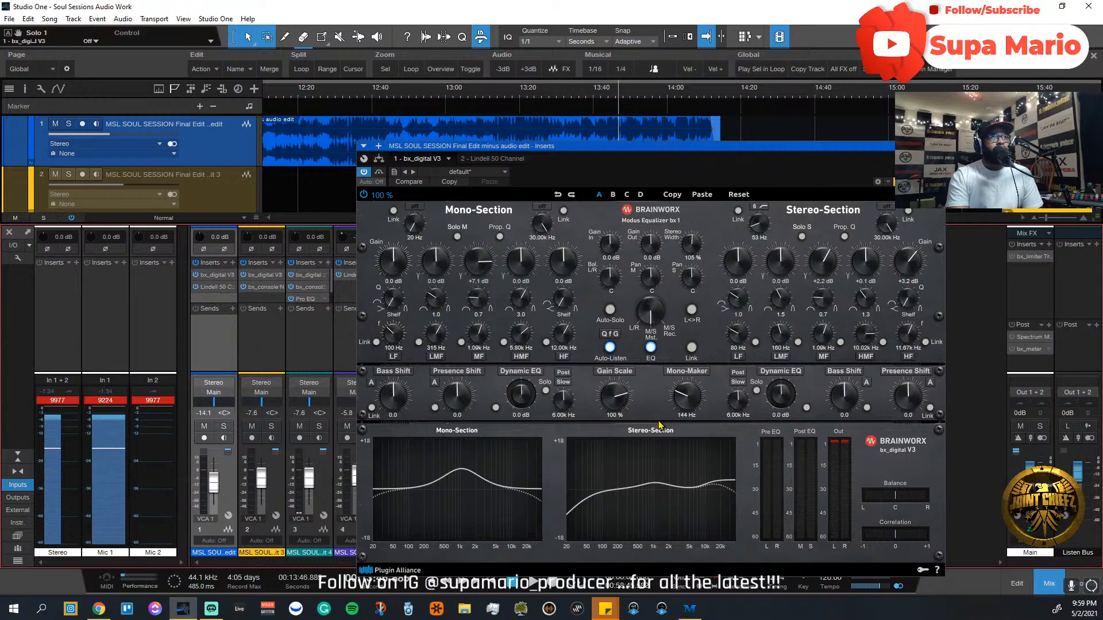
Step: Open the first track's Lindell 50 Channel insert and position its editor clear of the console's first channels
left_click_drag(676, 152, 550, 123)
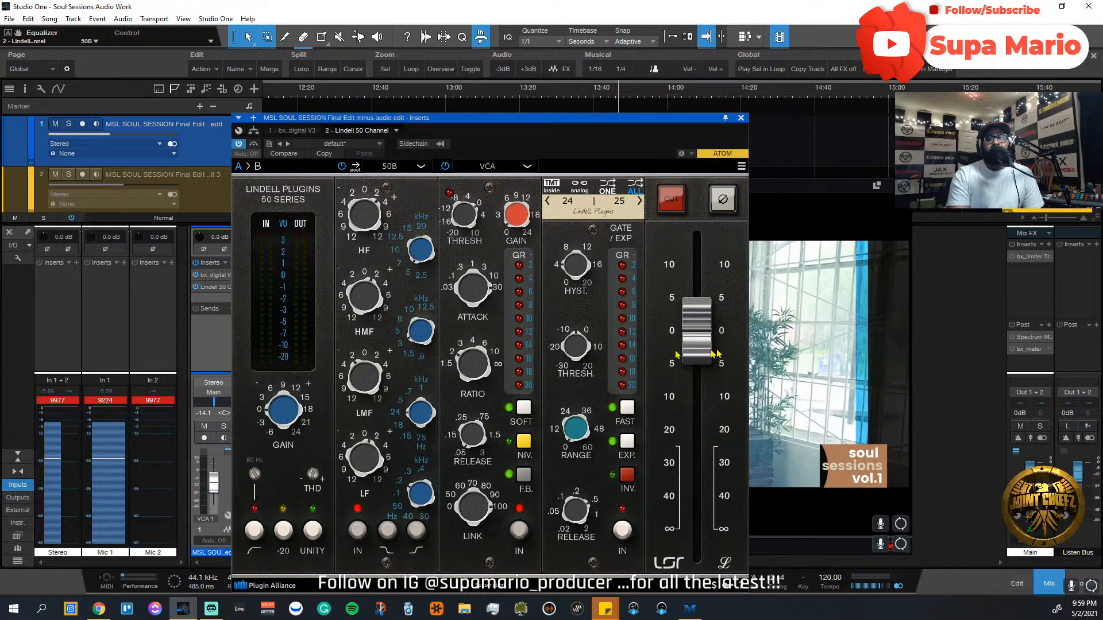
left_click_drag(620, 123, 683, 117)
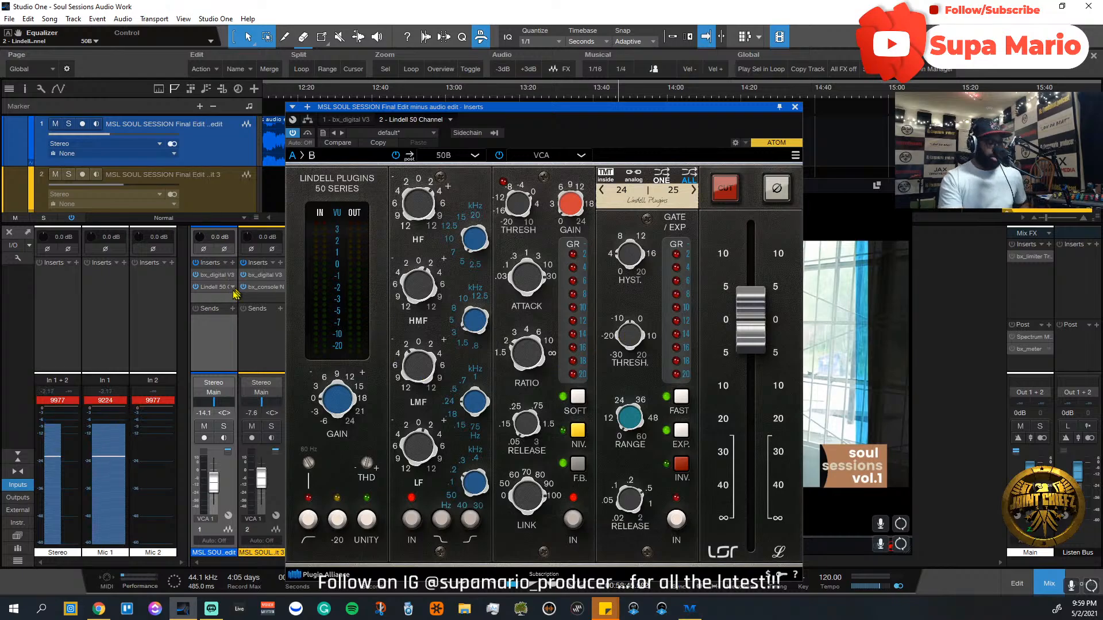
left_click_drag(420, 113, 495, 134)
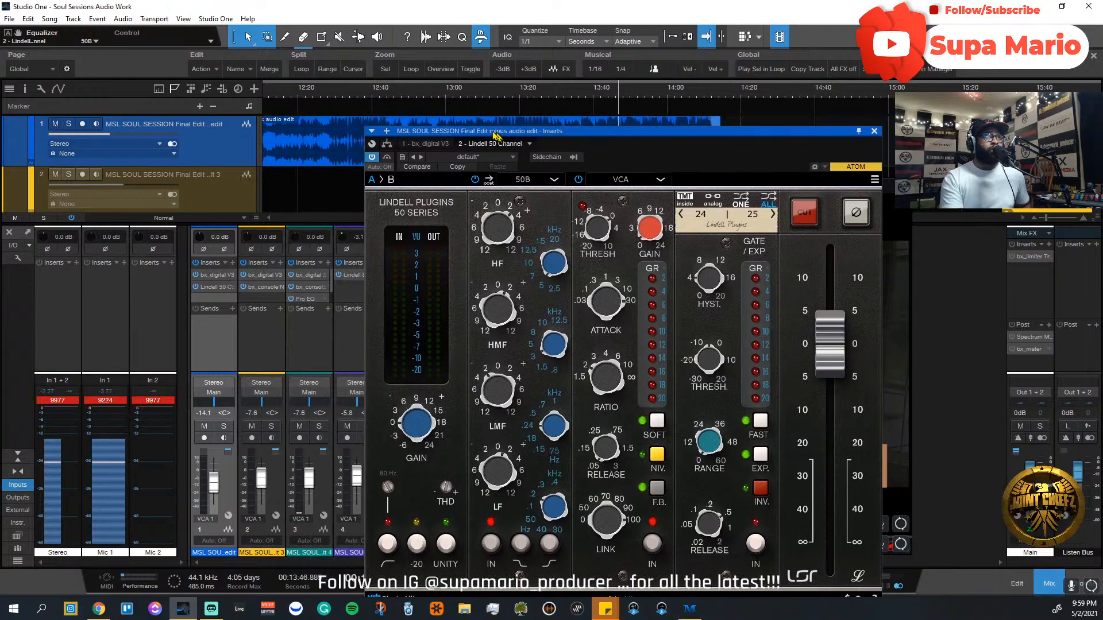
Step: Play the first track's last clip from about 13:16 while bypassing all of its inserts and re-enabling them
left_click(338, 103)
left_click(508, 92)
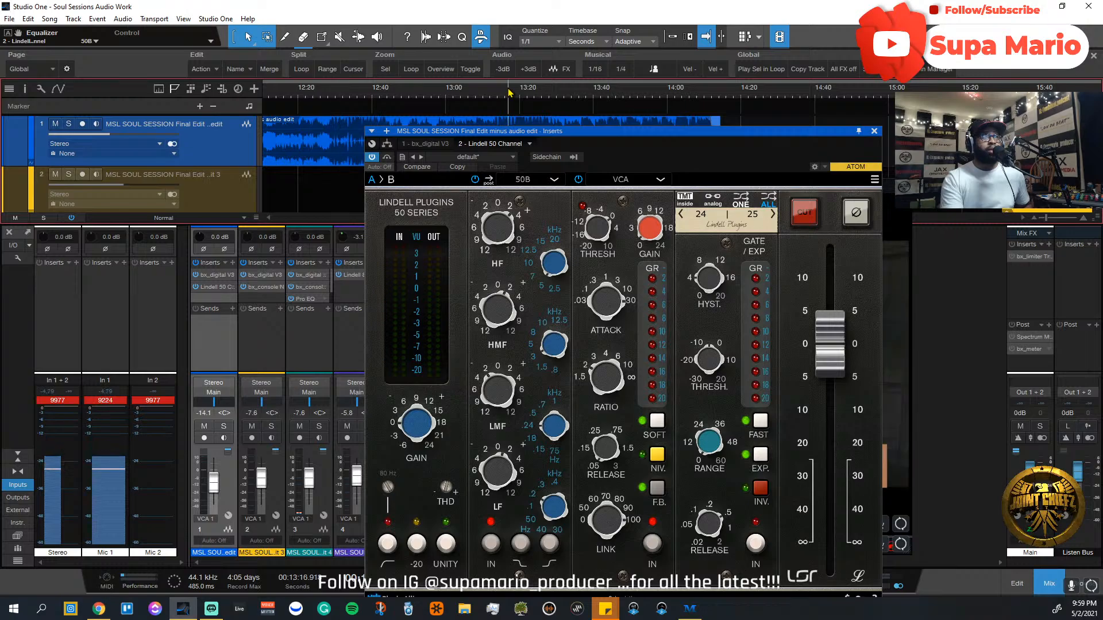
key("space")
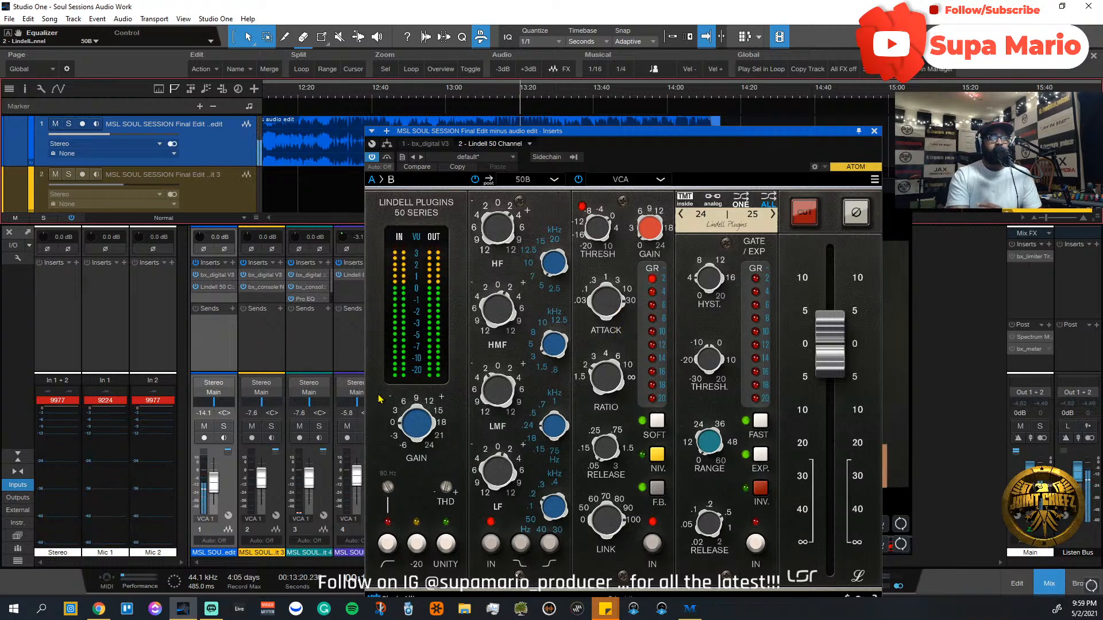
left_click(198, 263)
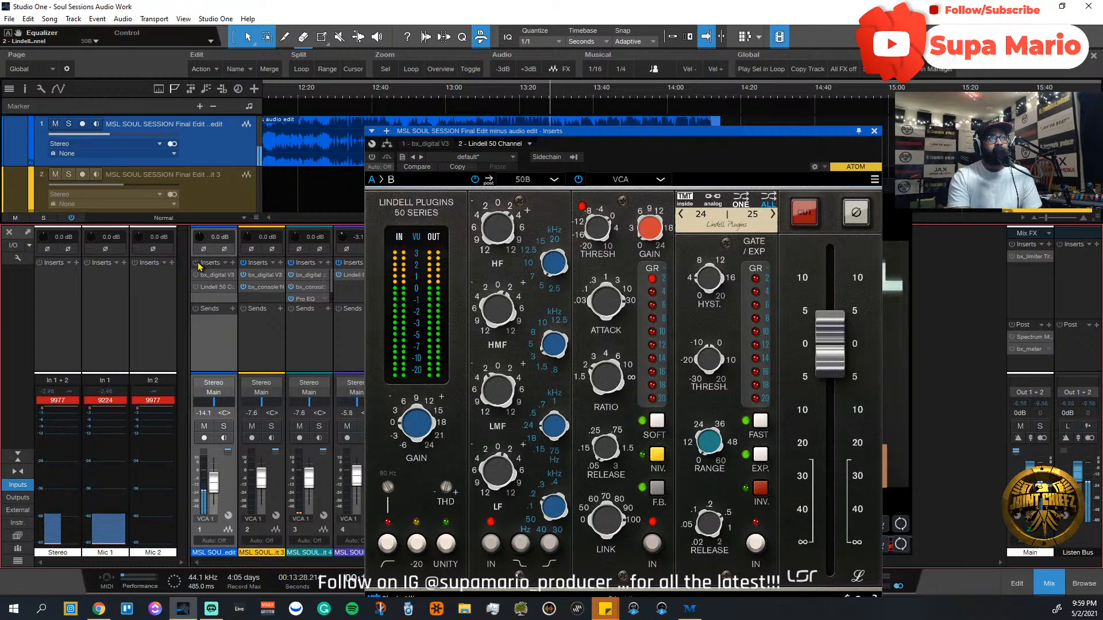
left_click(198, 263)
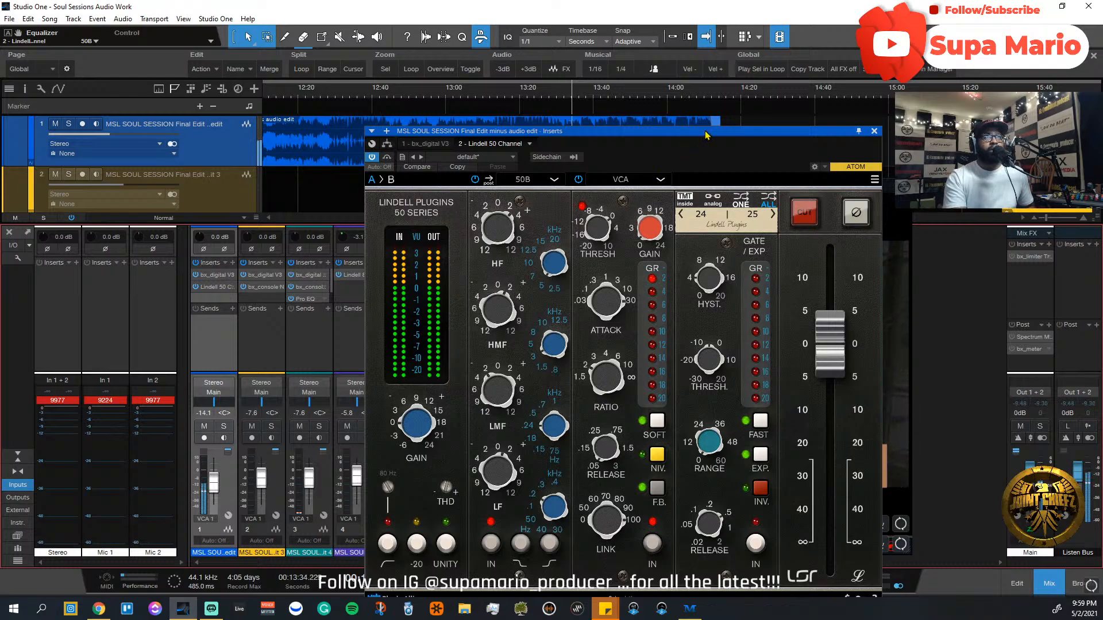
Step: Move the Lindell 50 Channel editor off the video picture, close it, and stop playback
left_click_drag(706, 135, 197, 154)
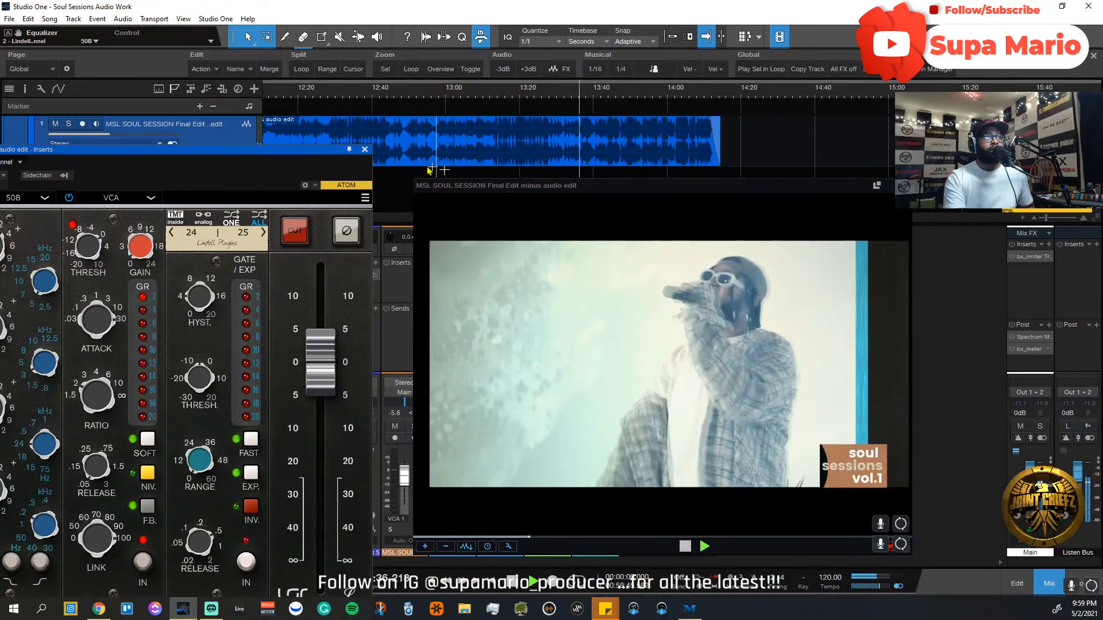
left_click(364, 149)
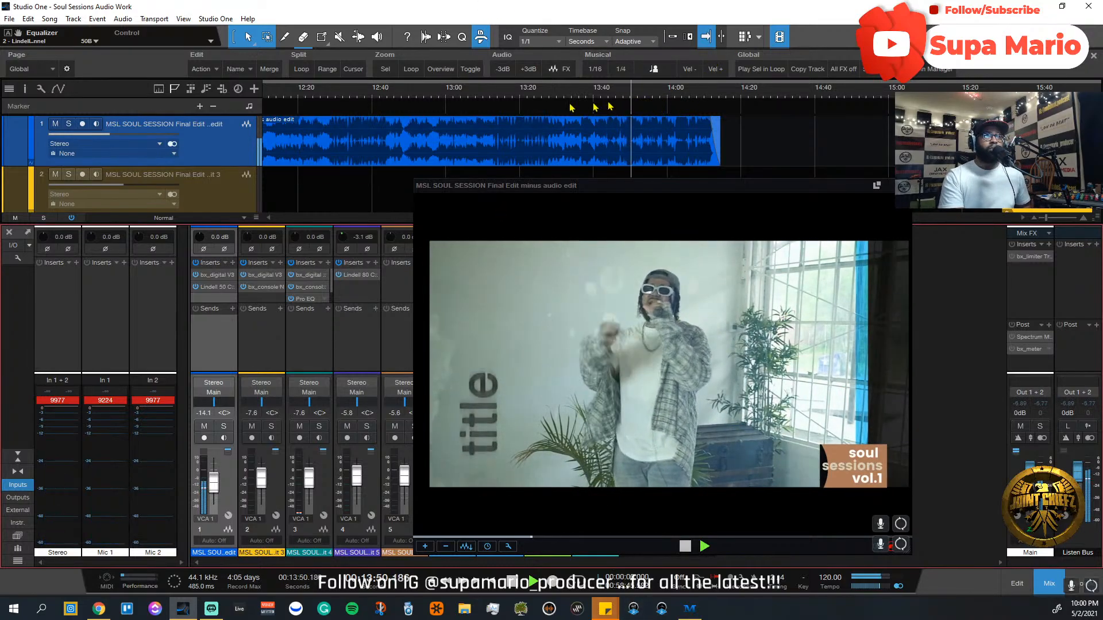
key("space")
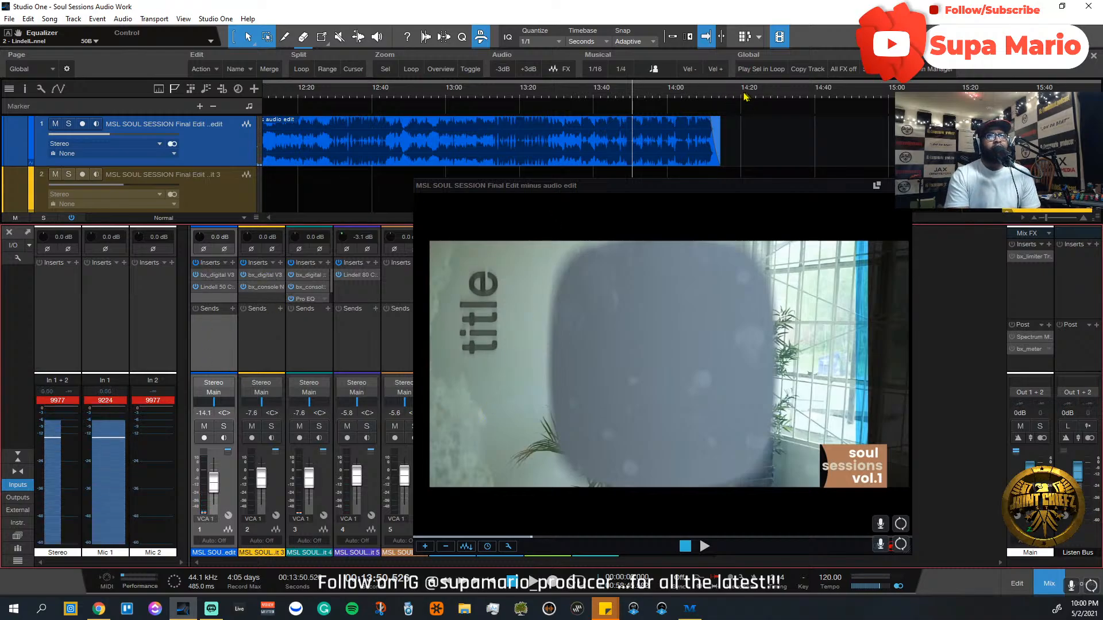
Step: Audition the second track's first clip from about 17:28, shifting the video window to uncover the clips and console channels
key("shift+z")
left_click(495, 99)
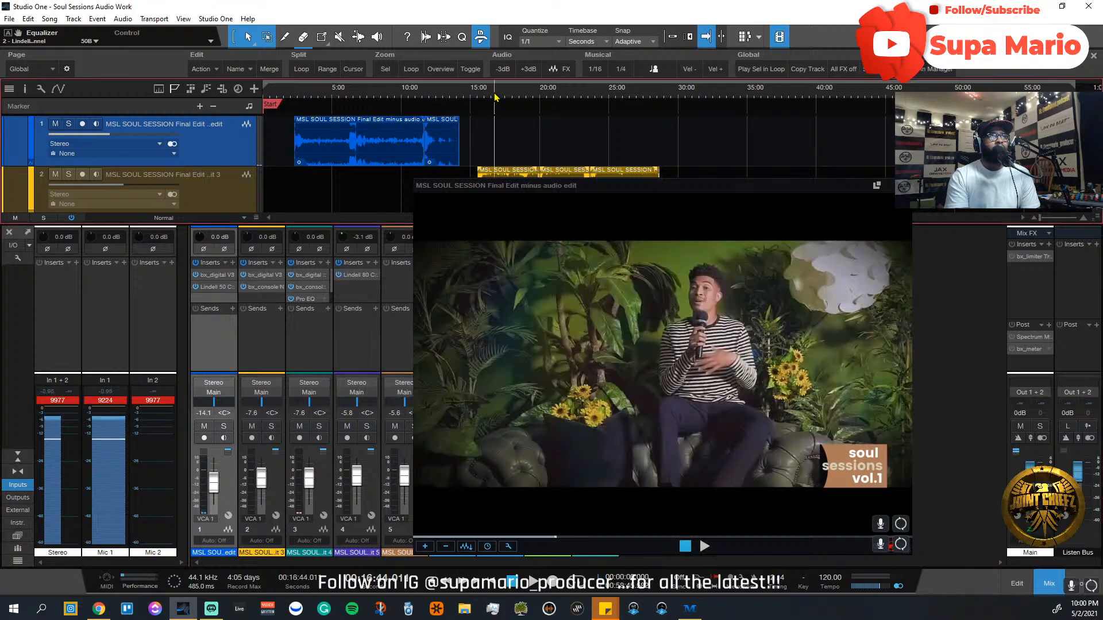
left_click(506, 92)
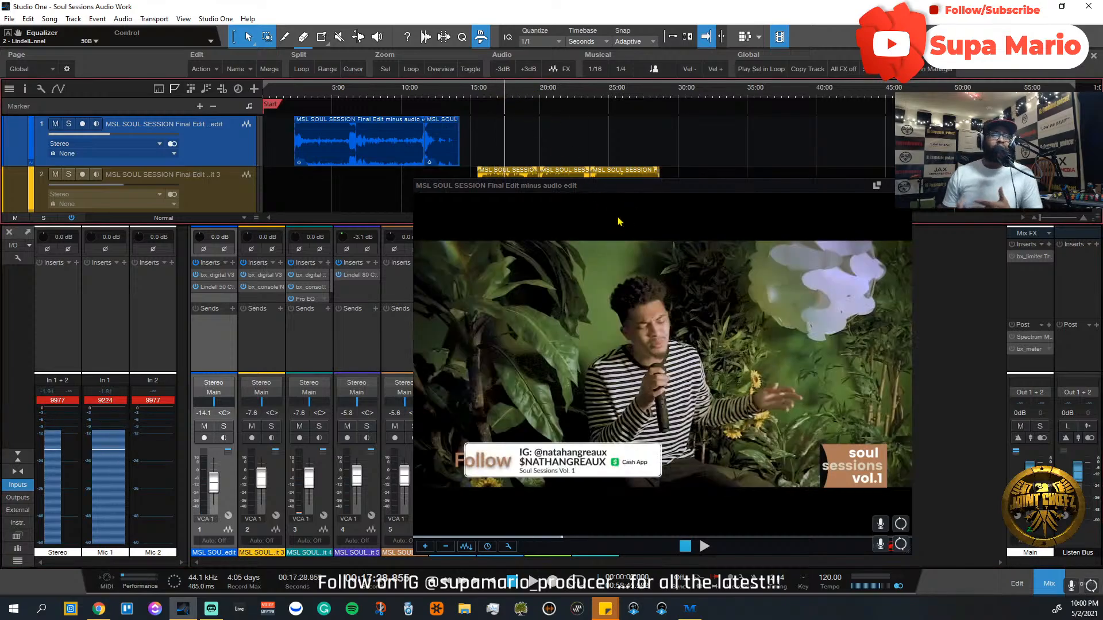
key("space")
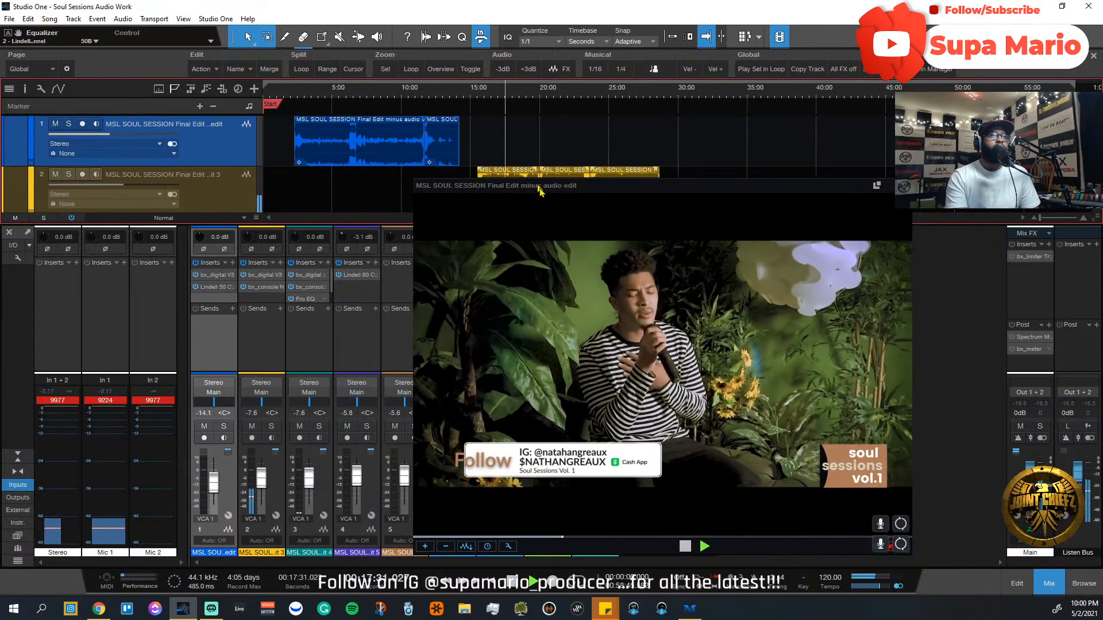
left_click_drag(529, 193, 628, 211)
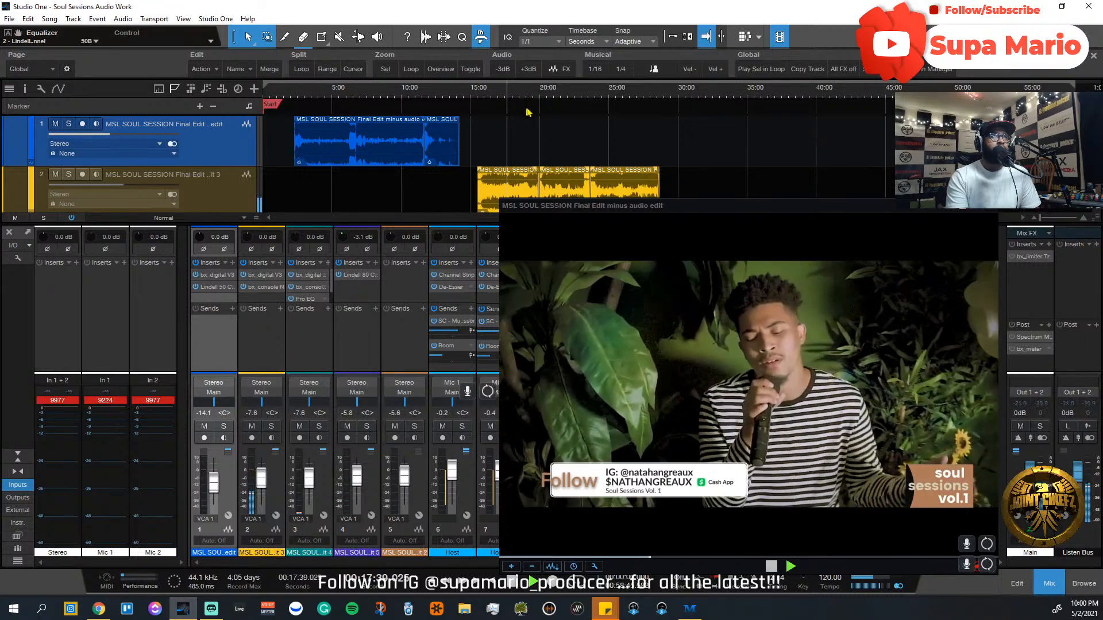
scroll(516, 104, "up", 2)
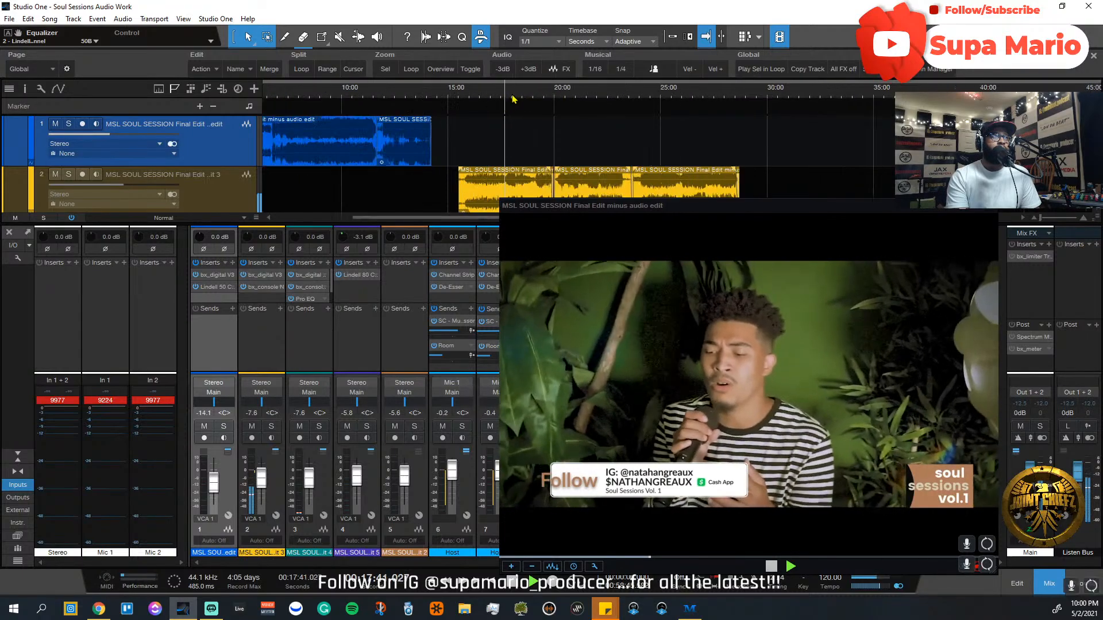
scroll(512, 98, "up", 3)
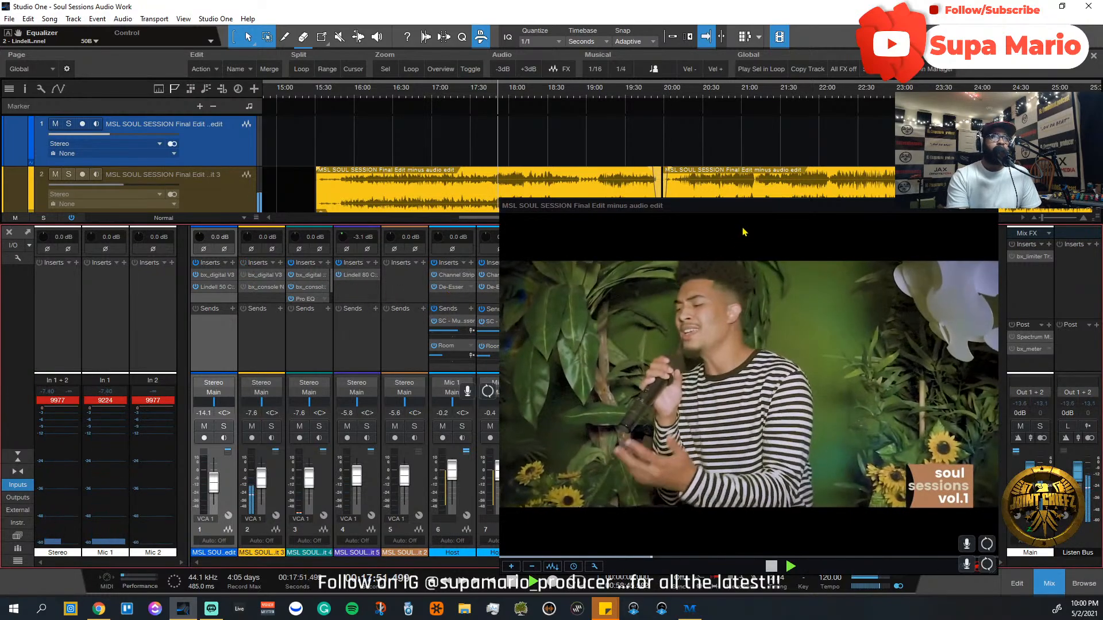
left_click_drag(742, 231, 679, 227)
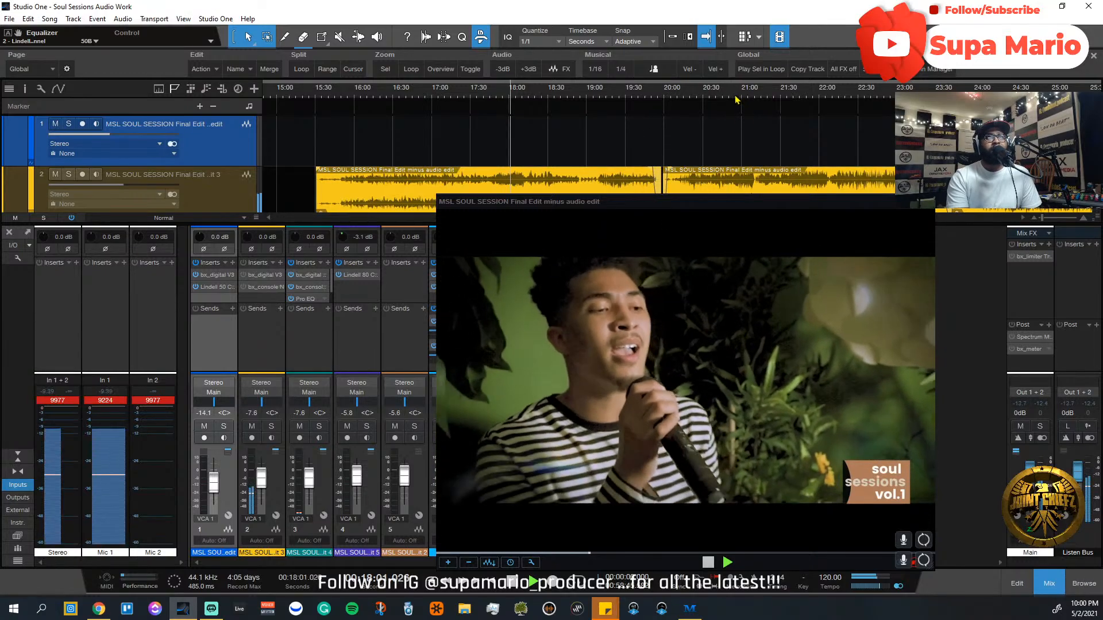
Step: Continue auditioning the second track from about 21:00, and again from about 24:25 in its last clip
left_click(735, 95)
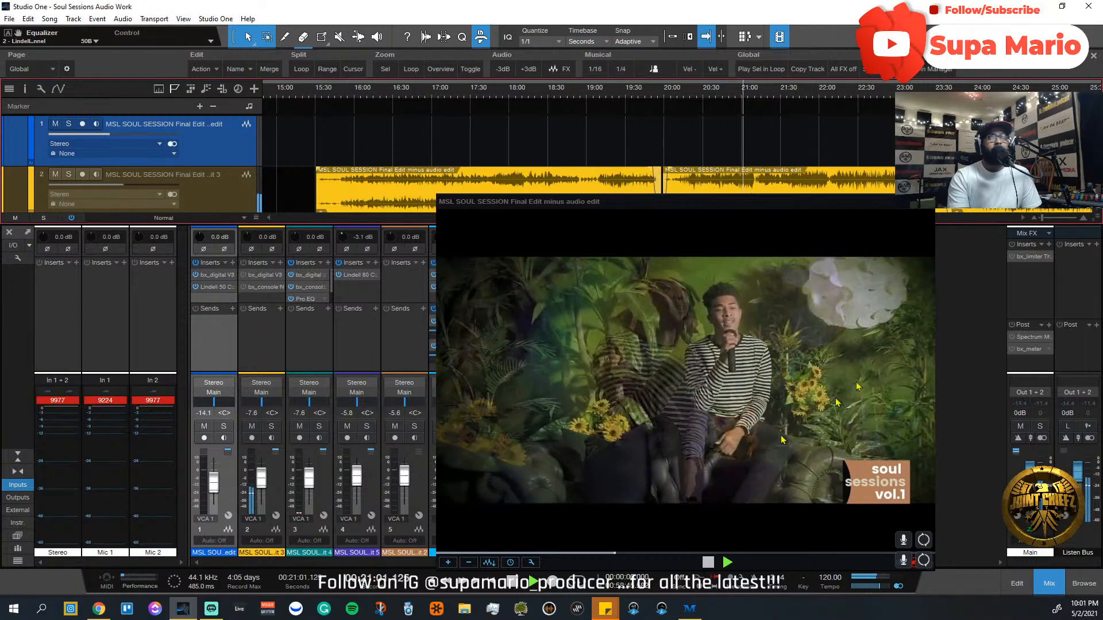
scroll(825, 94, "down", 3)
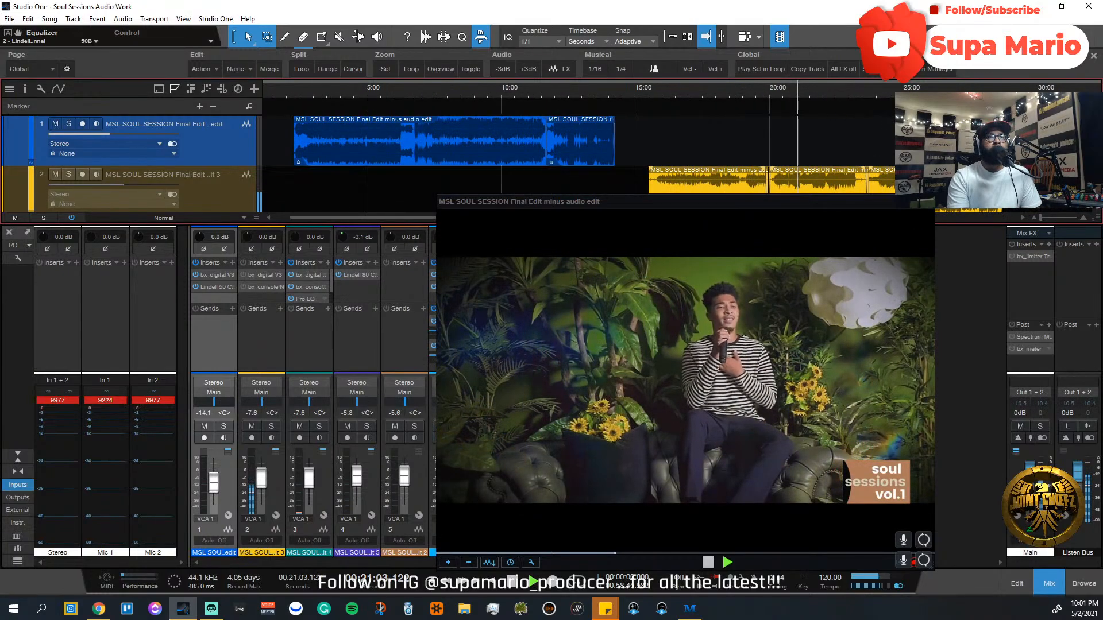
left_click(896, 94)
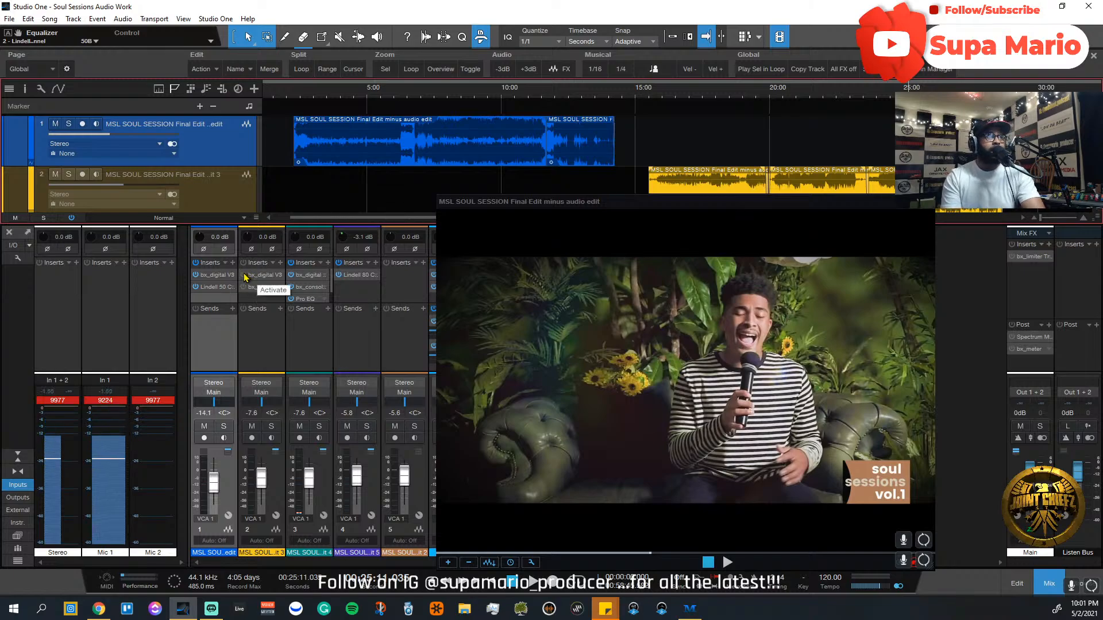
Step: Review the second track's bx_digital V3 and bx_console N inserts one after the other, closing each editor
left_click(258, 276)
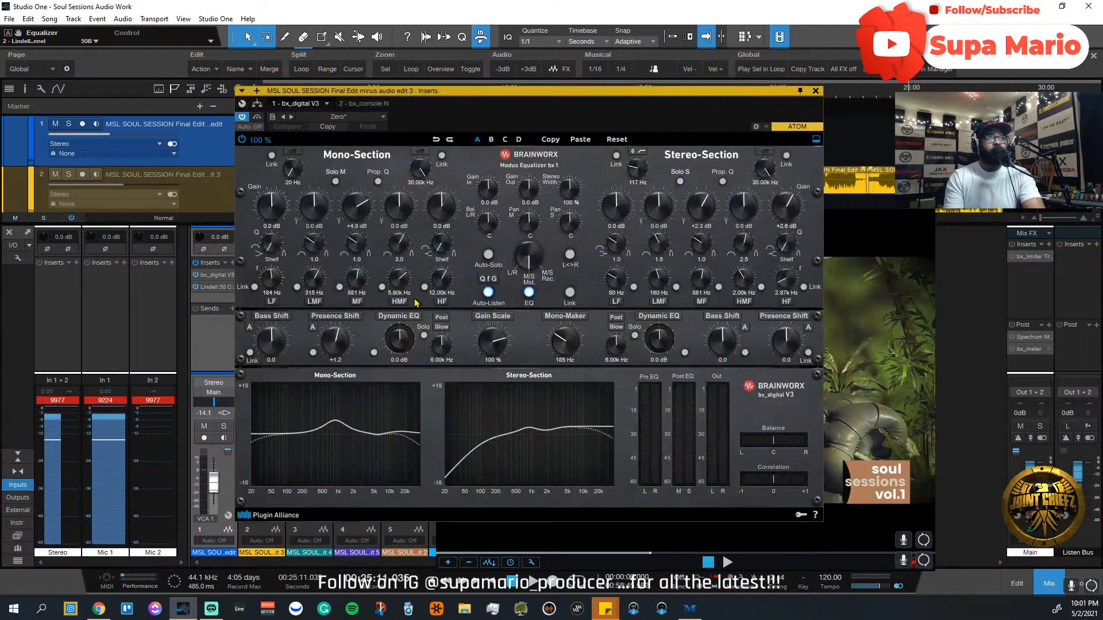
left_click(816, 91)
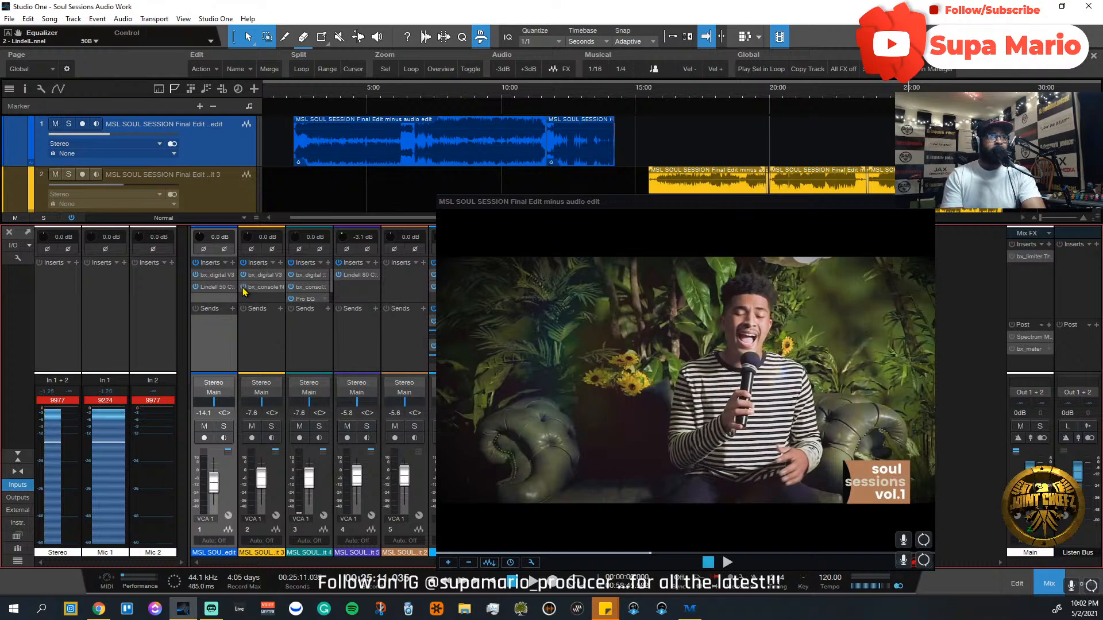
left_click(267, 290)
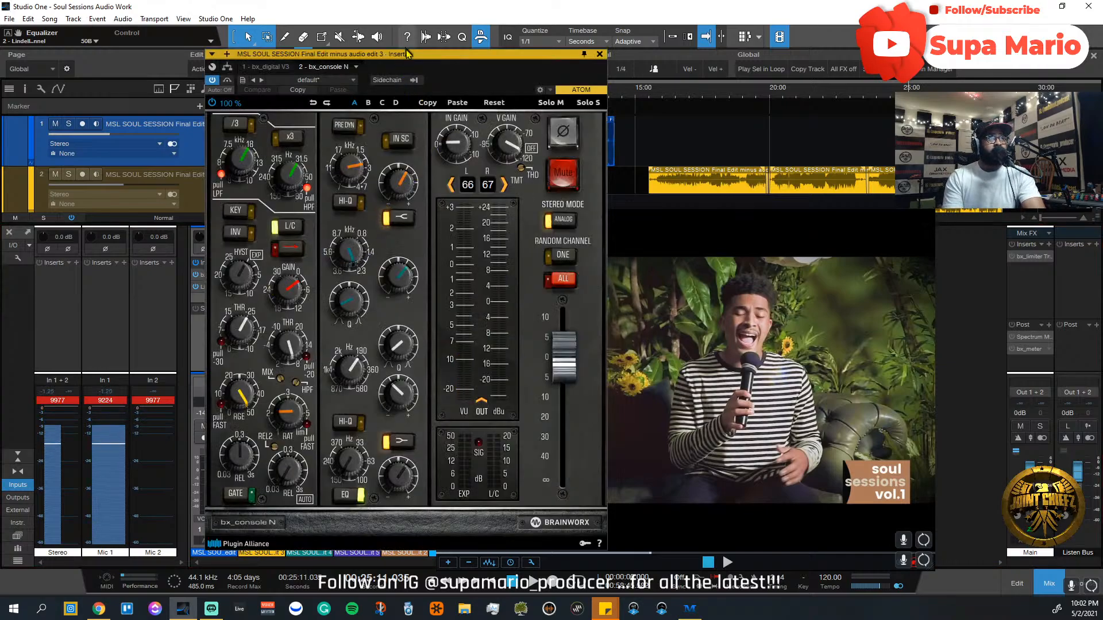
left_click_drag(449, 104, 528, 93)
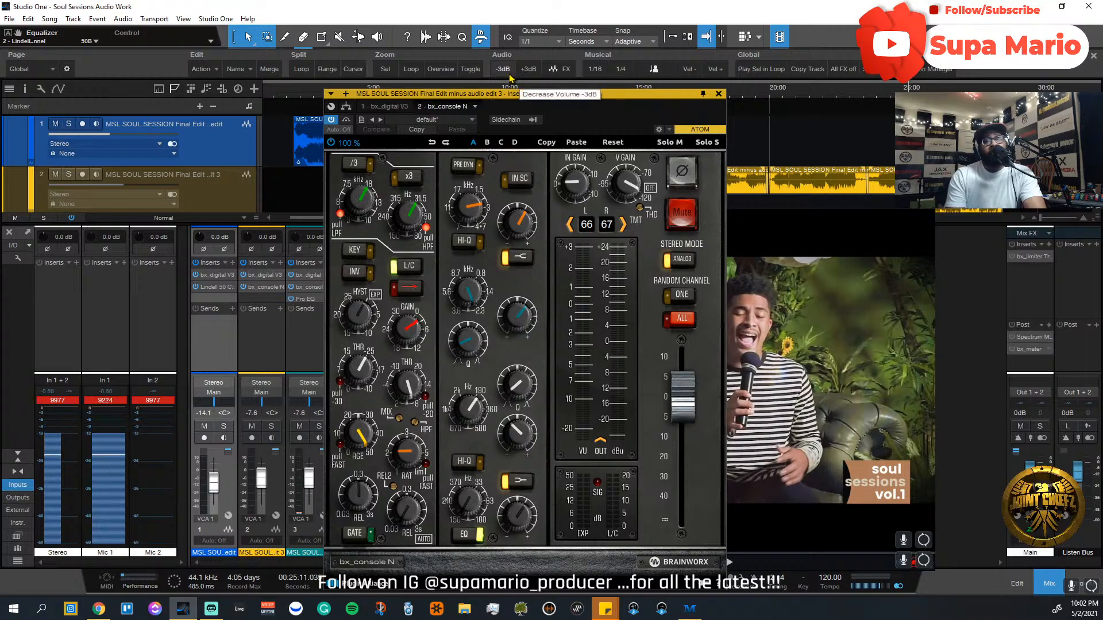
left_click_drag(437, 93, 420, 68)
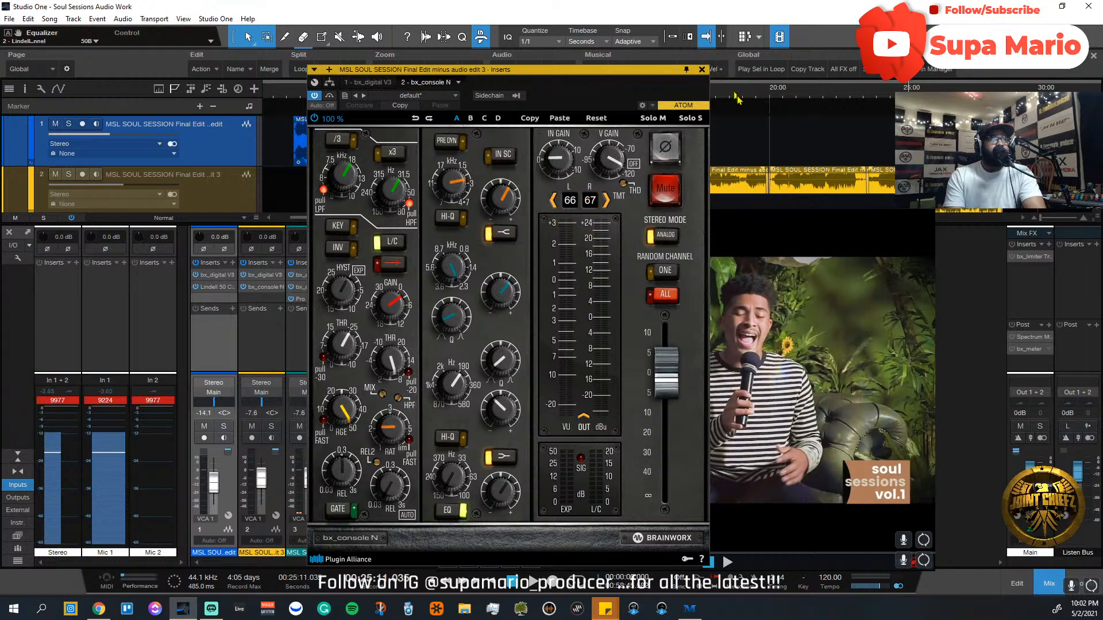
left_click(704, 70)
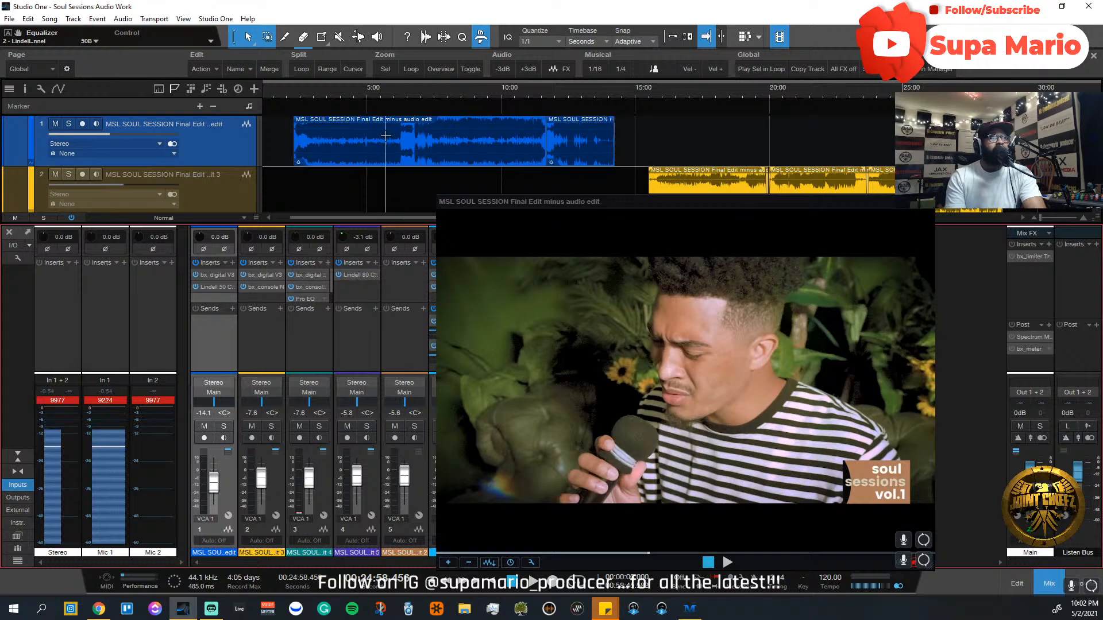
Step: Bring the third track's clips into view and cue the playhead at about 30:31 in its first clip
scroll(614, 96, "down", 3)
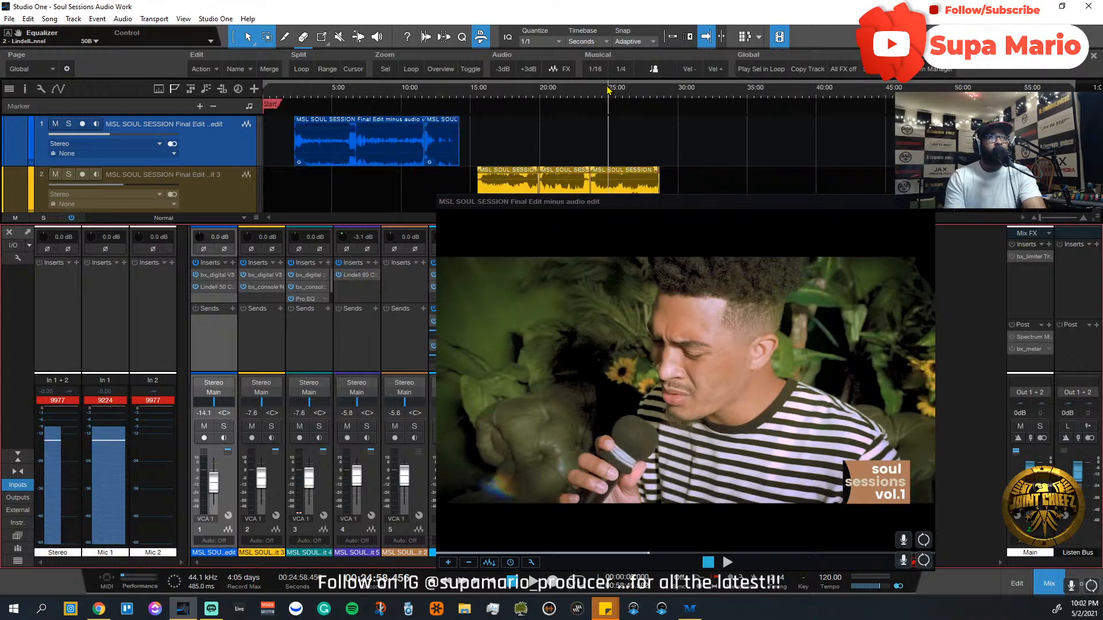
scroll(652, 162, "down", 2)
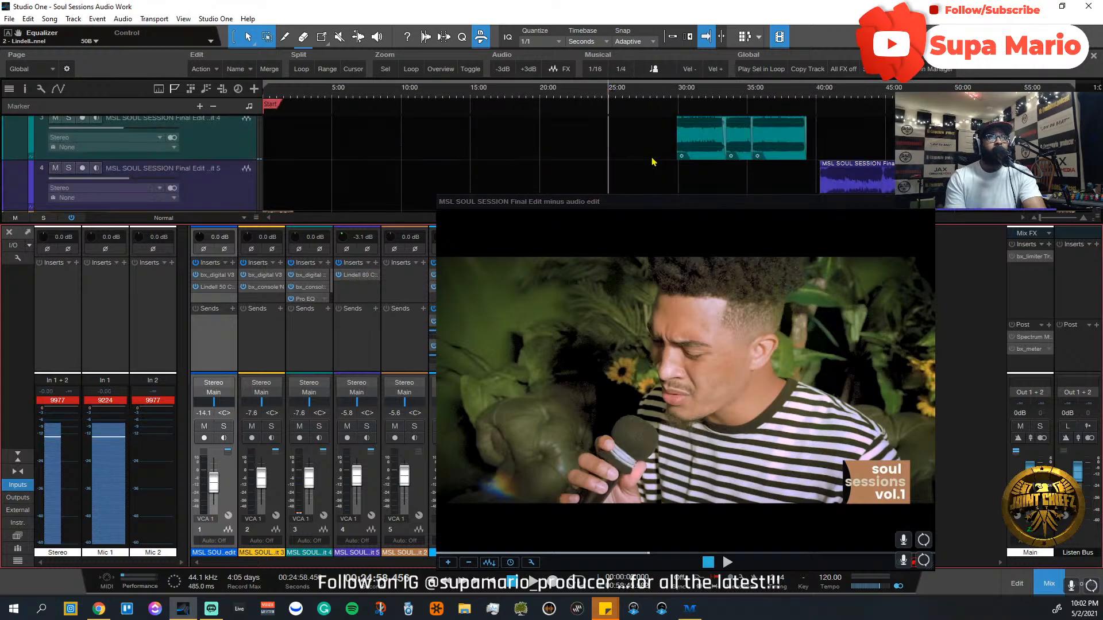
left_click(697, 96)
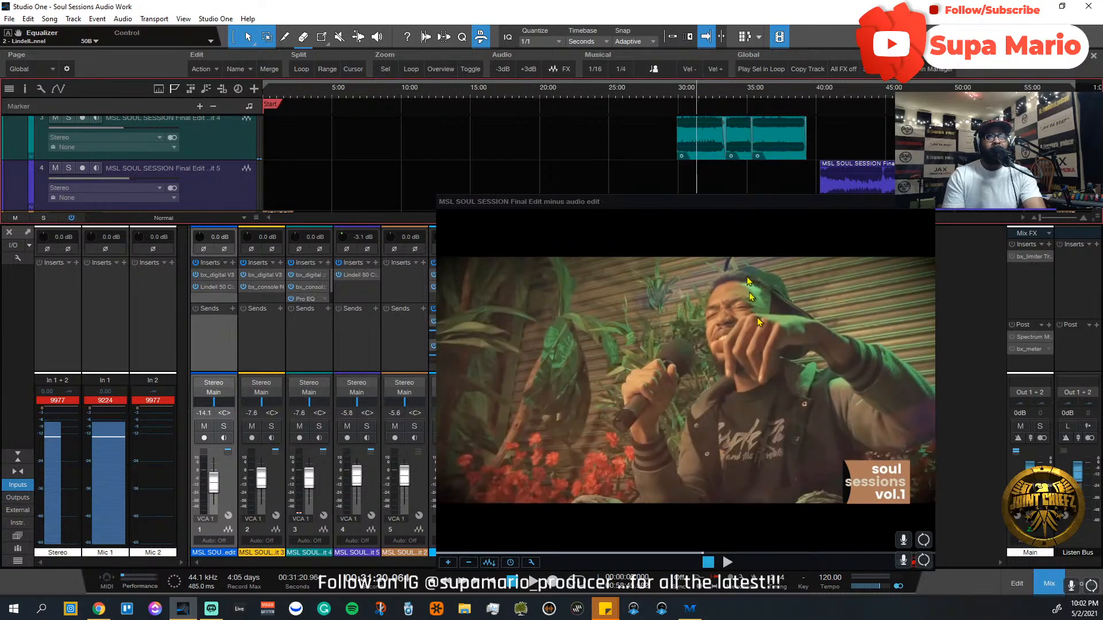
left_click(686, 98)
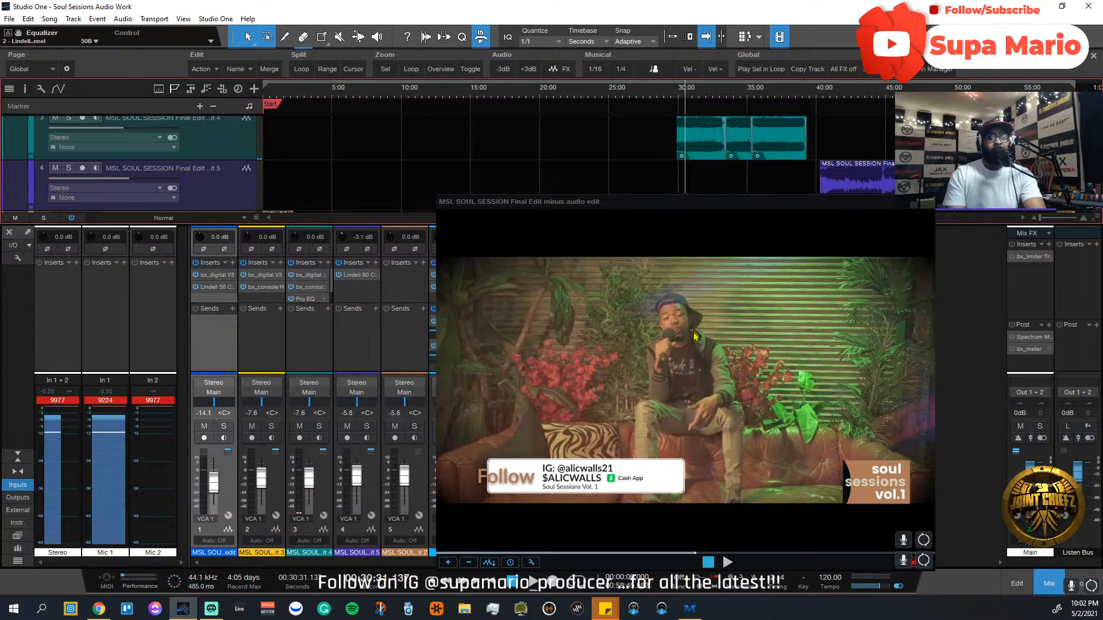
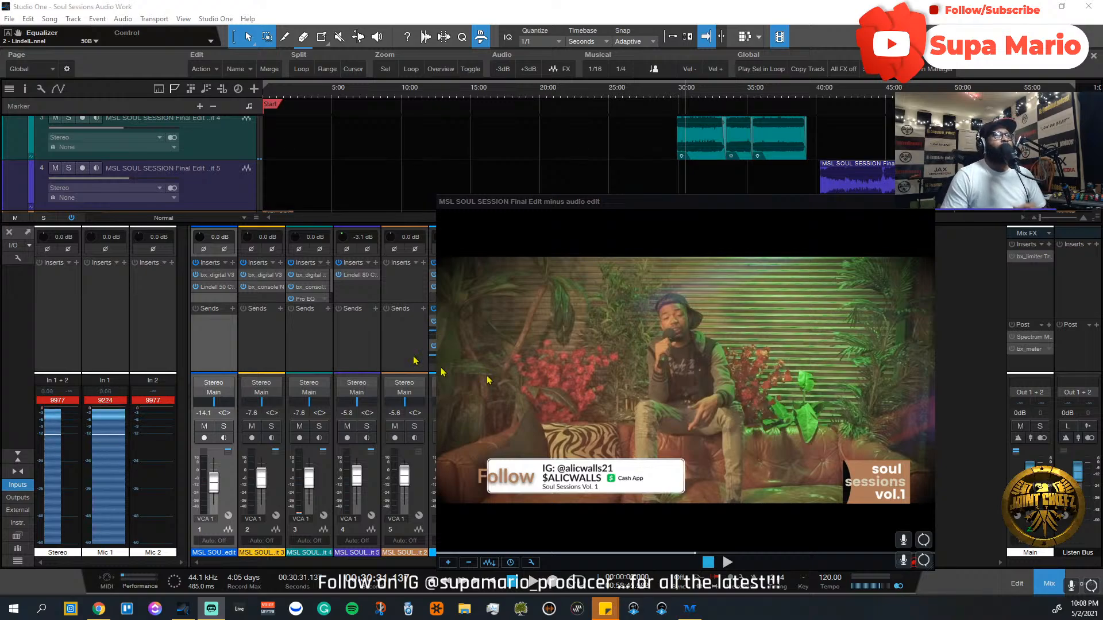
Step: Audition the third track against the picture from about 30:58, and again from about 34:20 and 37:20
left_click(691, 100)
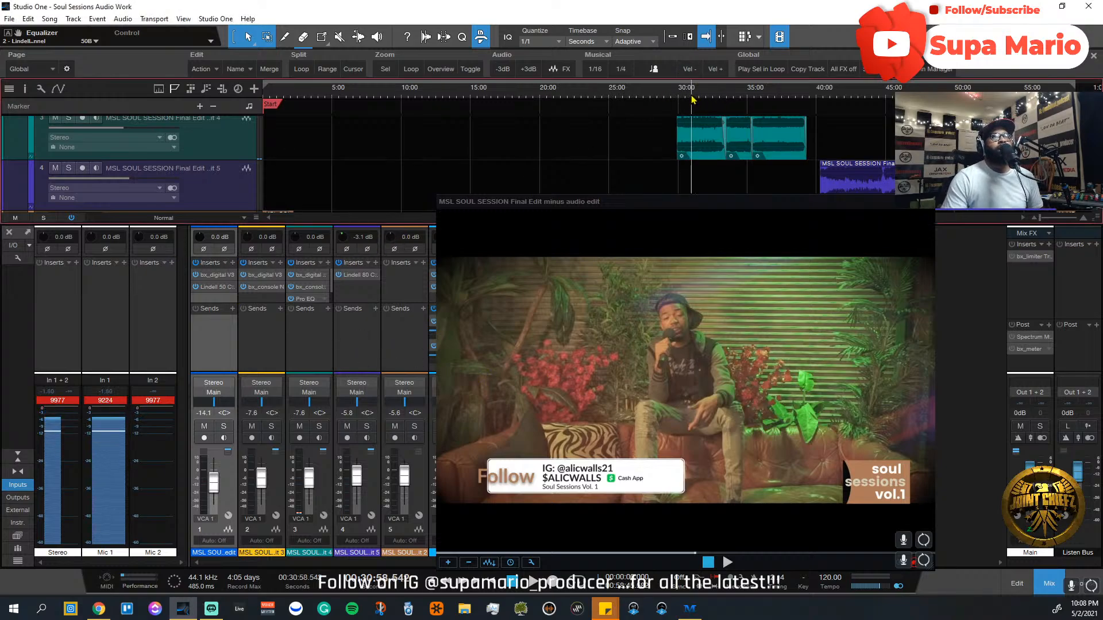
key("space")
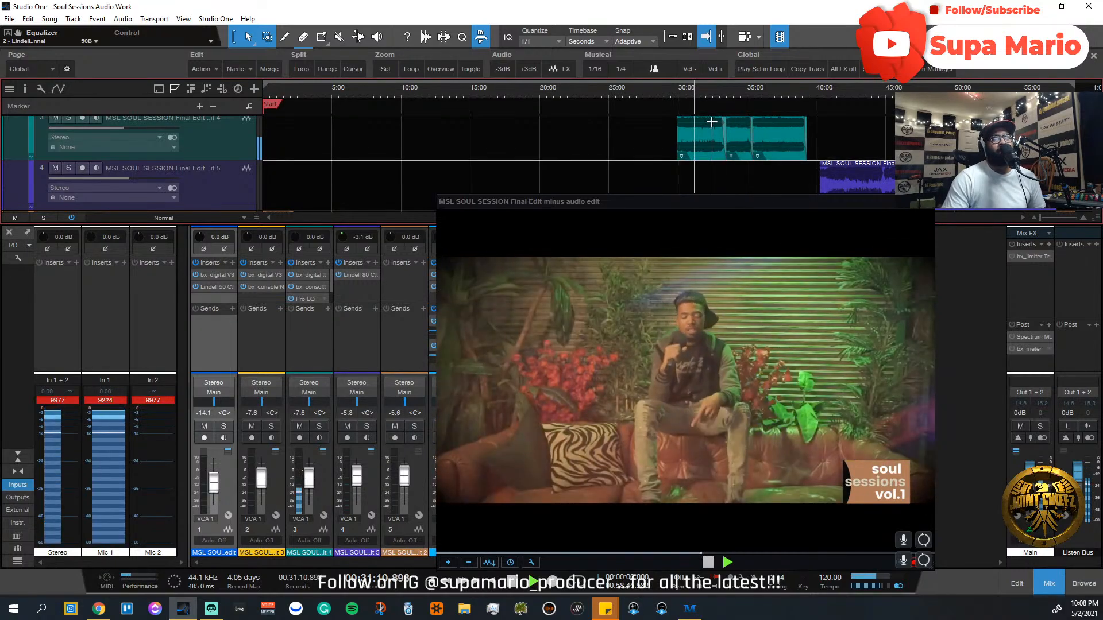
left_click(739, 95)
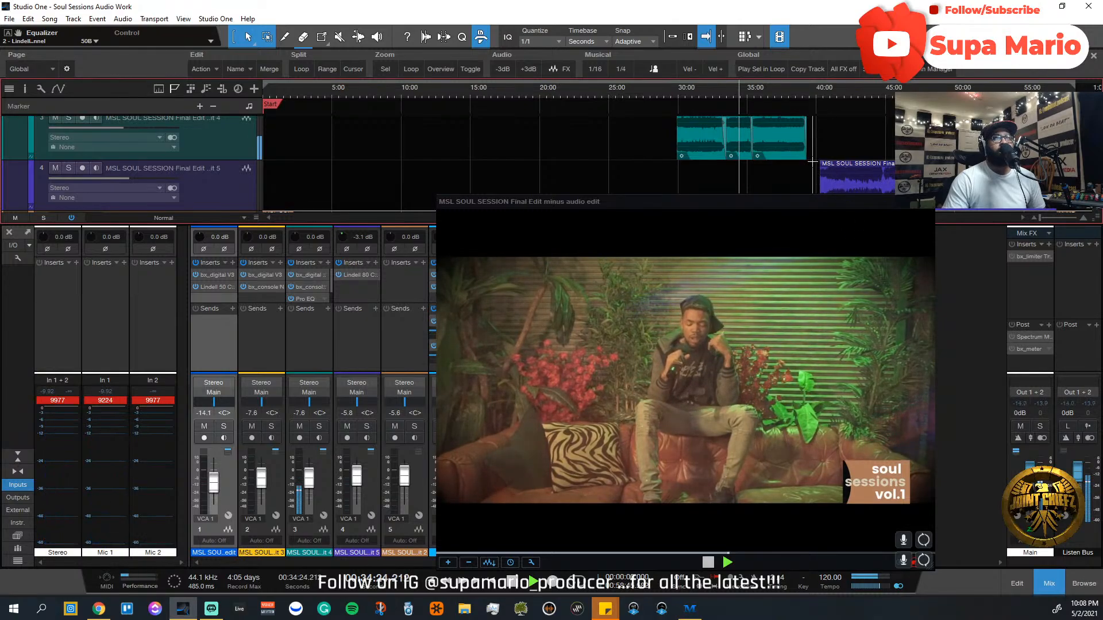
left_click(781, 95)
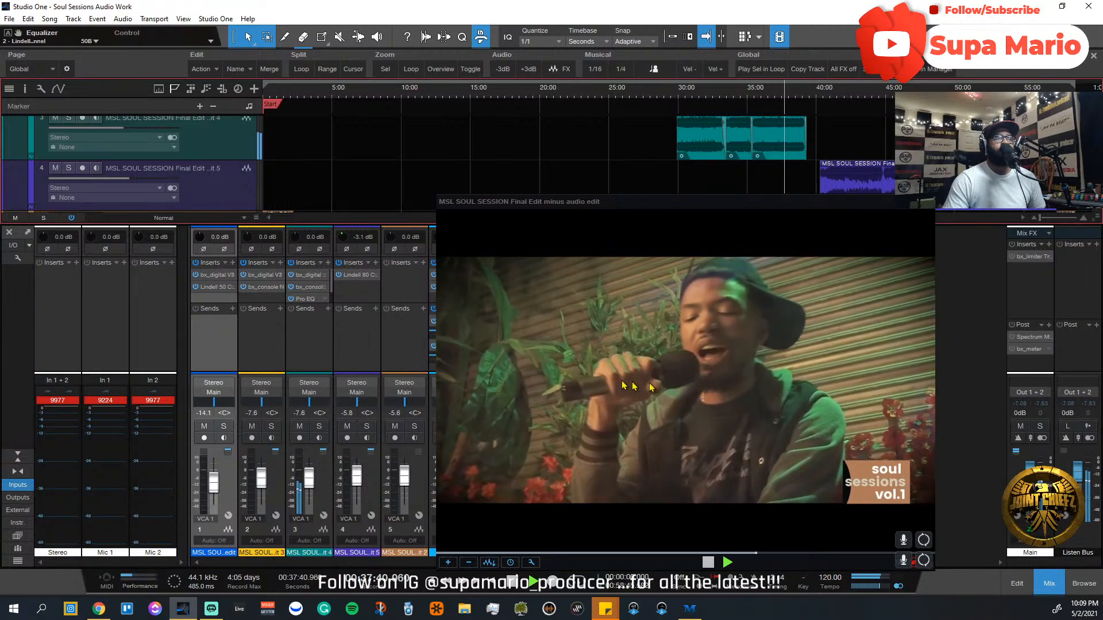
Step: Stop playback, move the playhead back to about 36:19, and review the third track's bx_digital V3 insert, closing its editor
key("space")
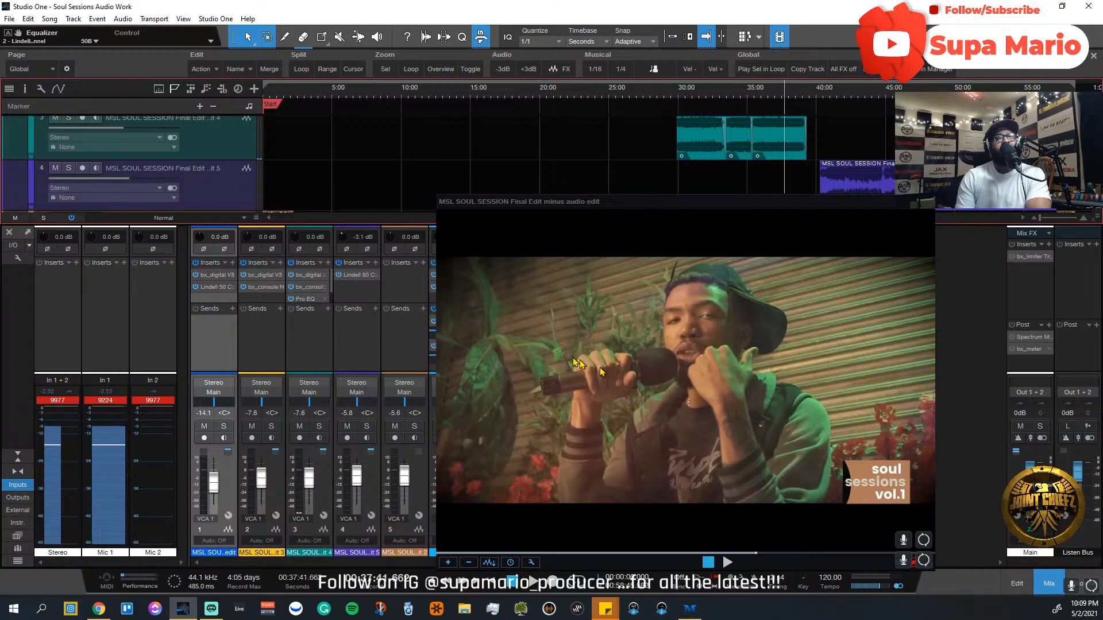
left_click(767, 93)
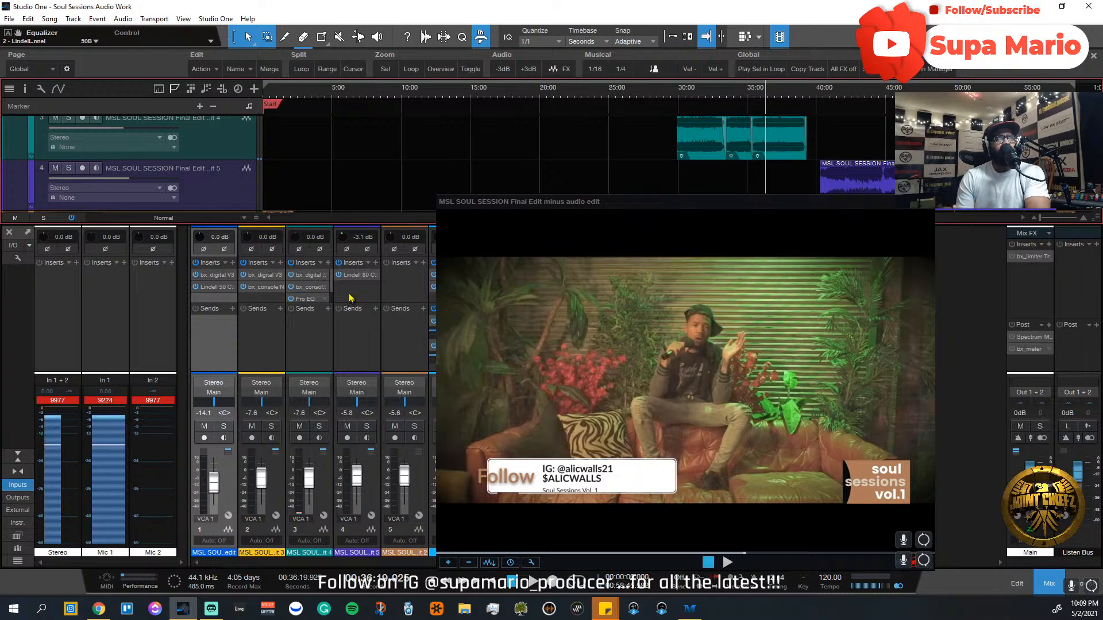
left_click(312, 276)
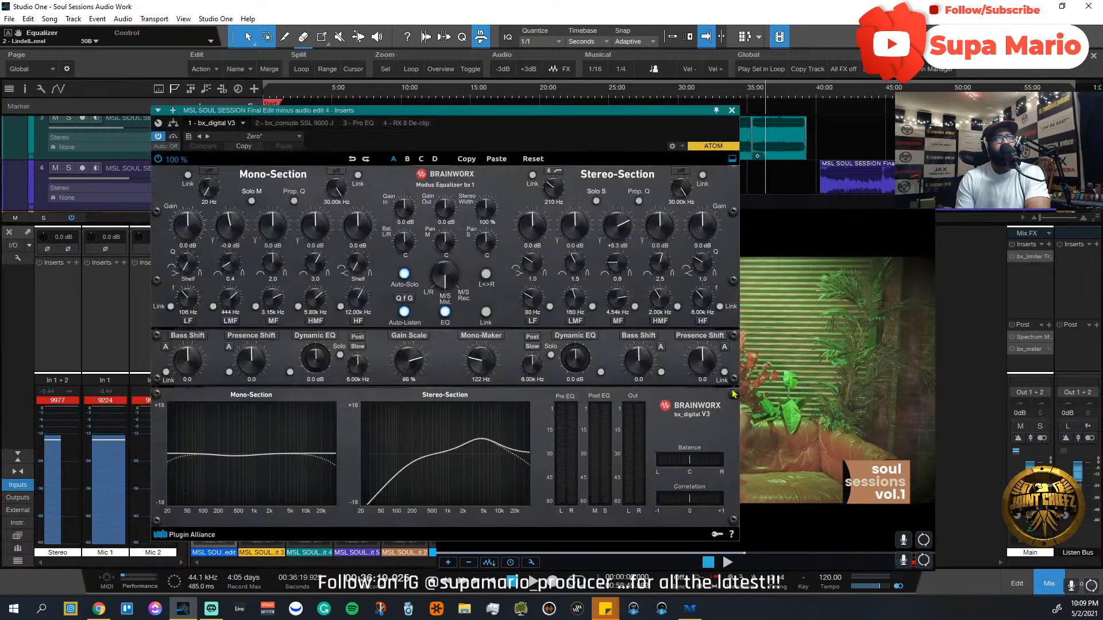
left_click_drag(575, 119, 764, 137)
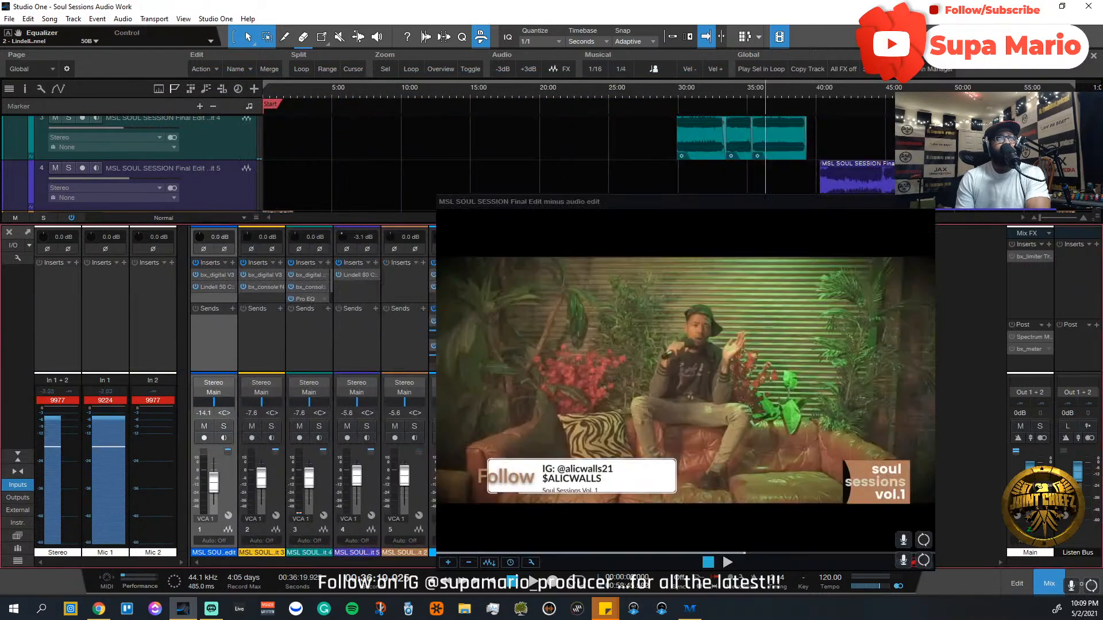
Step: Review the third track's bx_console SSL 9000 J insert beside the video, then close its editor
left_click(305, 288)
left_click_drag(471, 107, 726, 101)
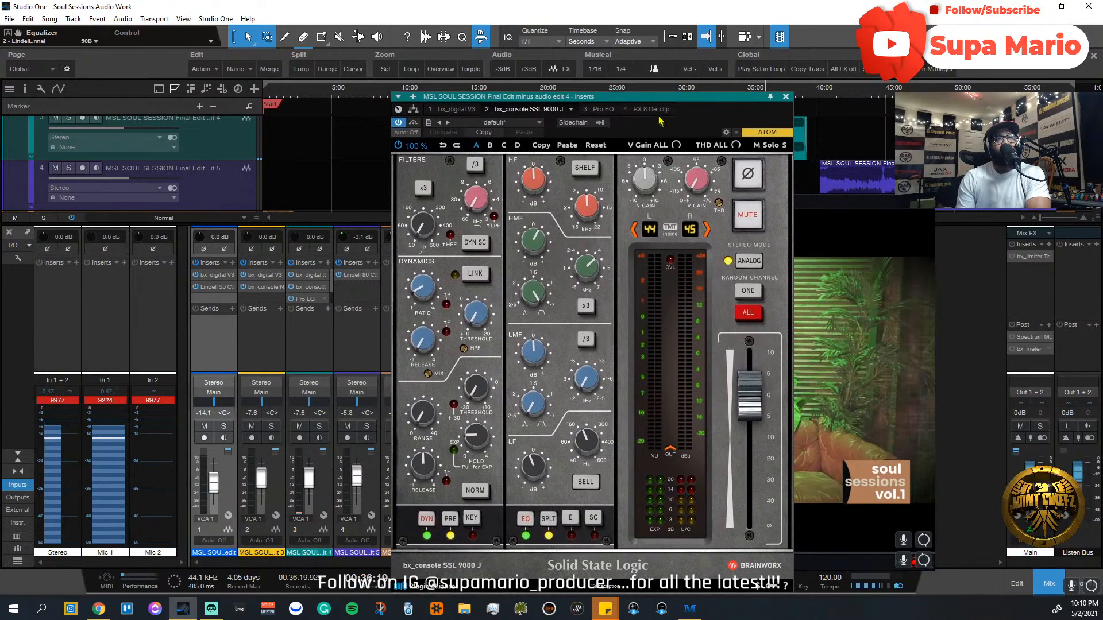
left_click_drag(659, 102, 696, 113)
left_click(822, 108)
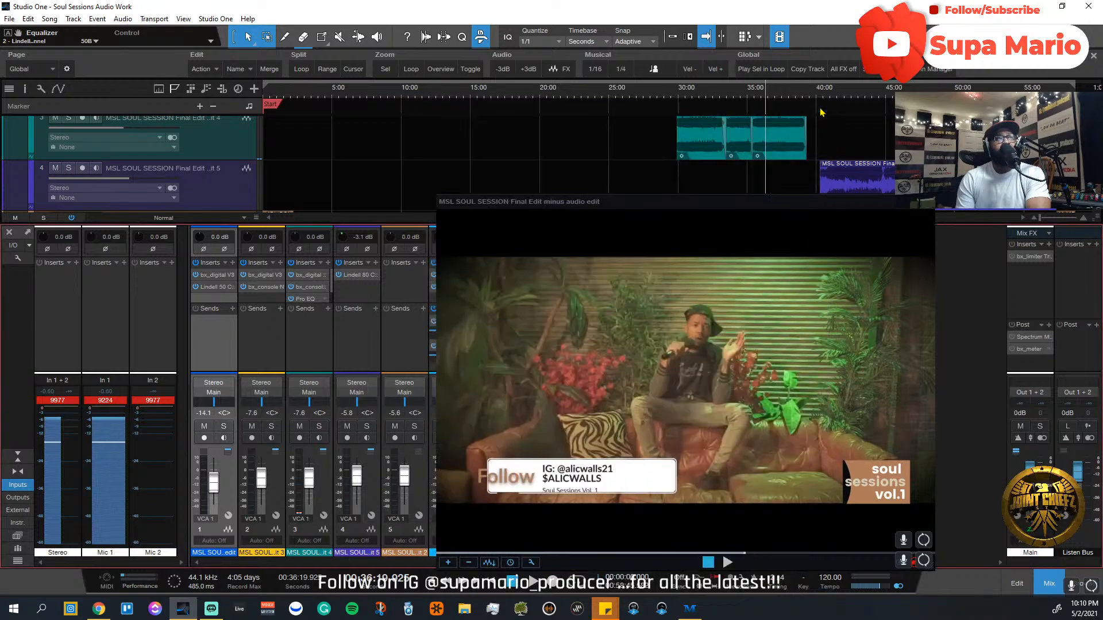
Step: Inspect the band settings and curve of the third track's Pro EQ insert, then close its editor
left_click(305, 300)
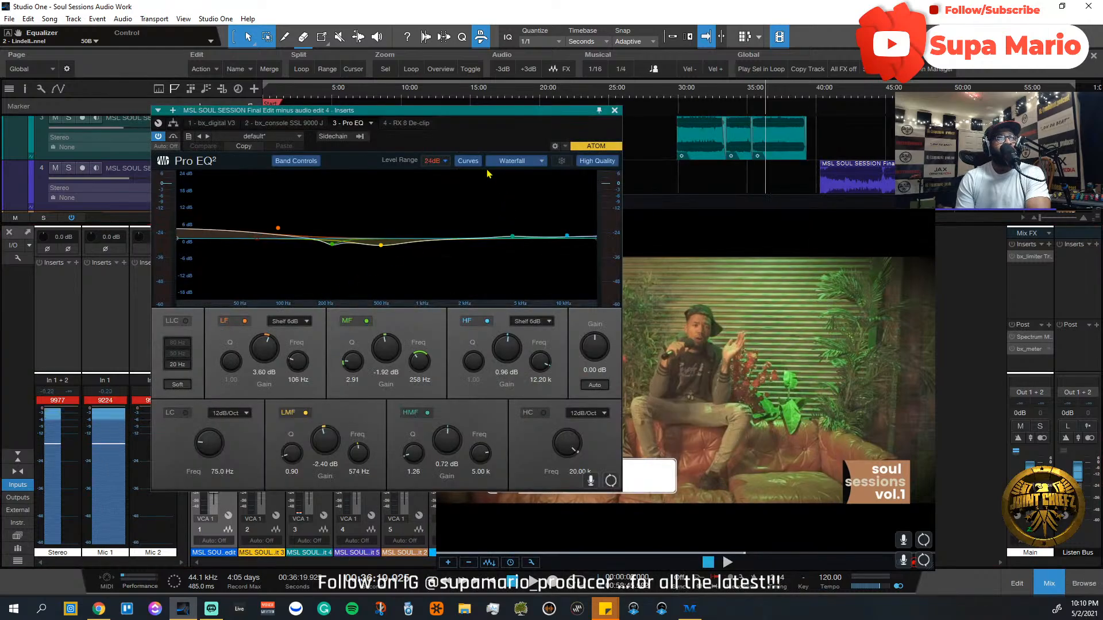
left_click_drag(487, 115, 714, 115)
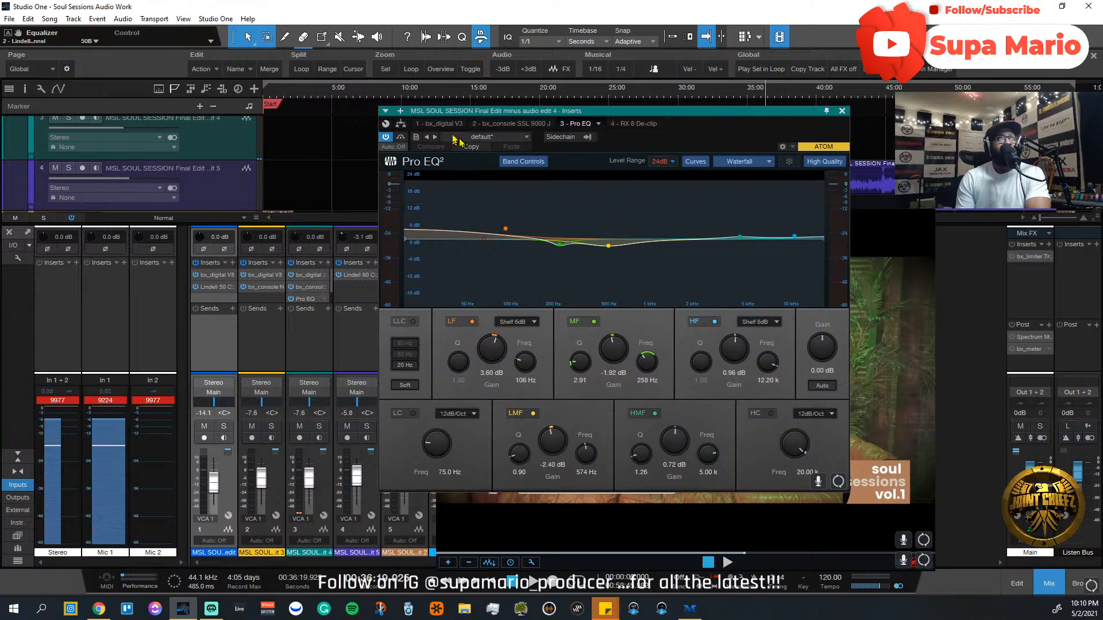
left_click(842, 111)
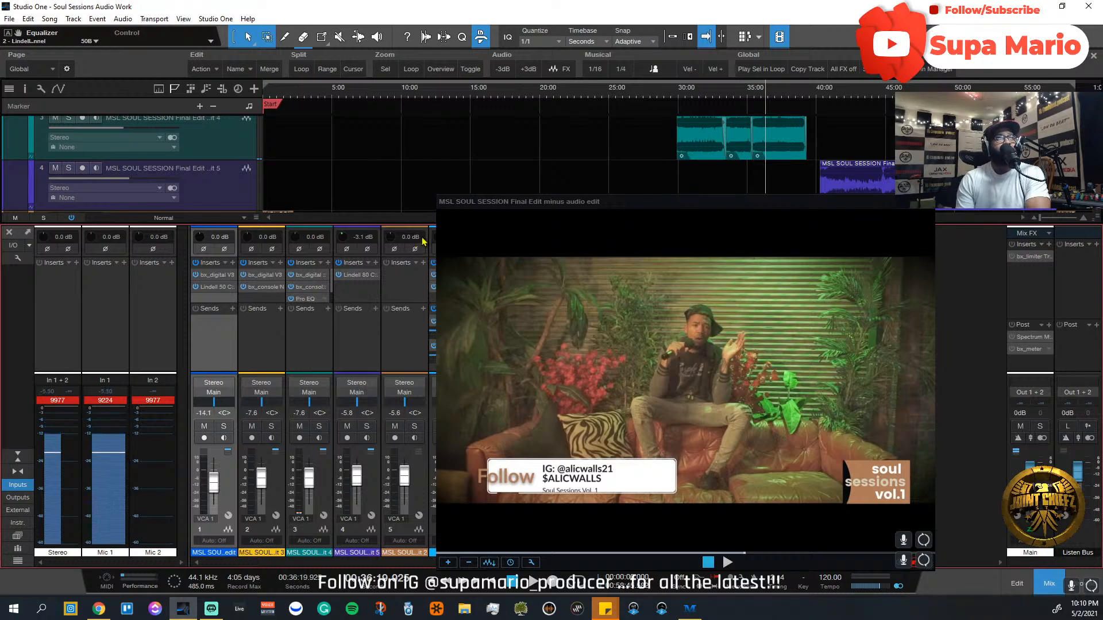
Step: Review the third track's RX 8 De-clip insert alongside a closer view of the track's first clip waveform
scroll(331, 283, "down", 1)
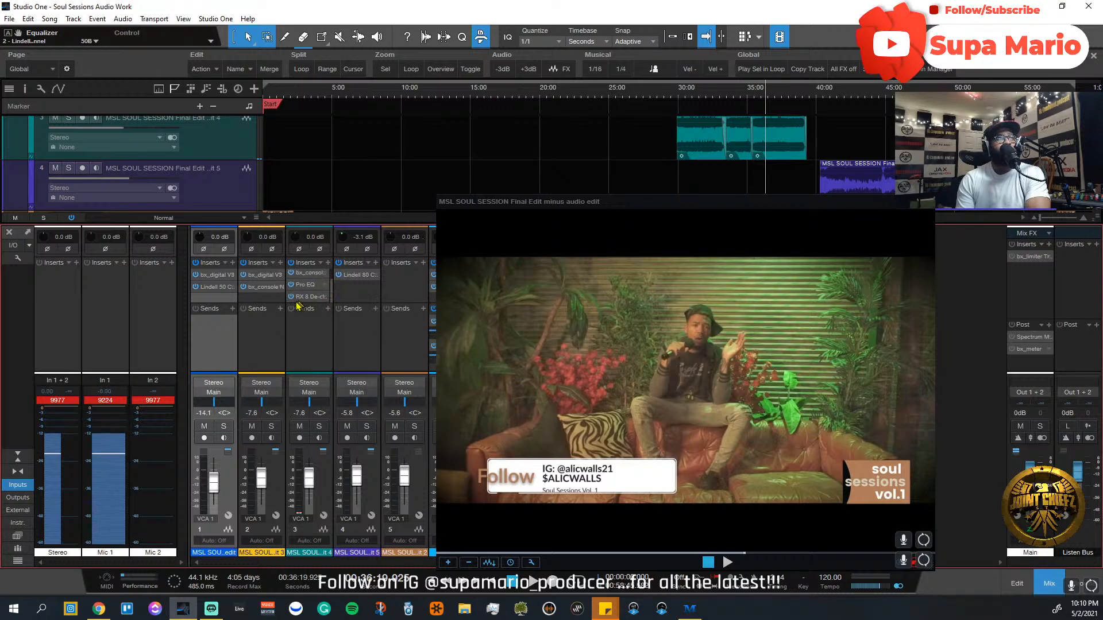
left_click(308, 297)
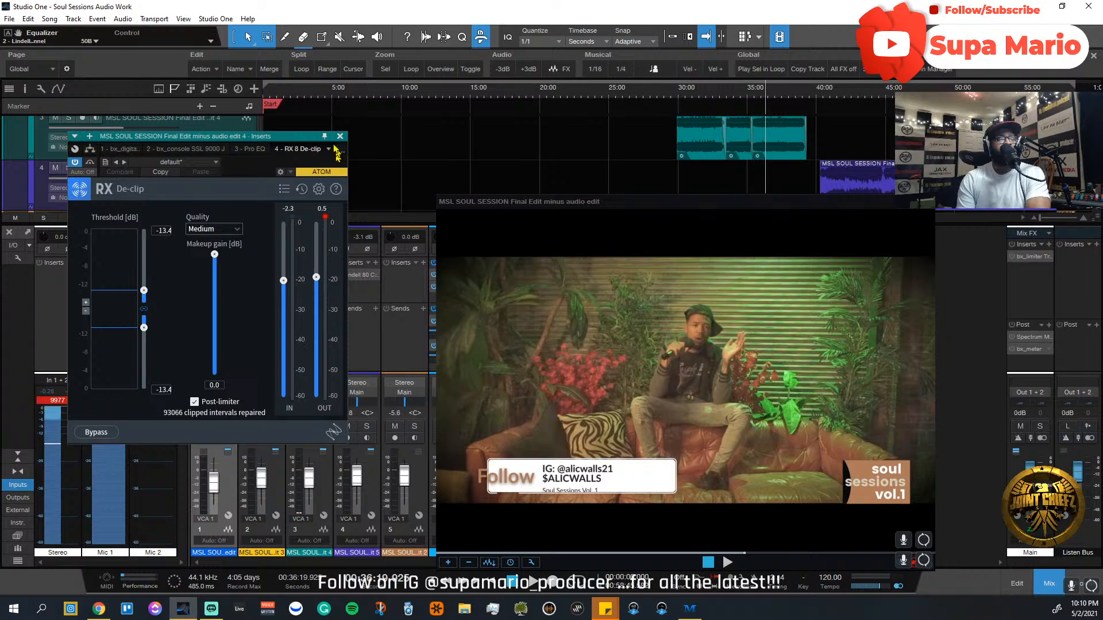
left_click_drag(290, 137, 776, 236)
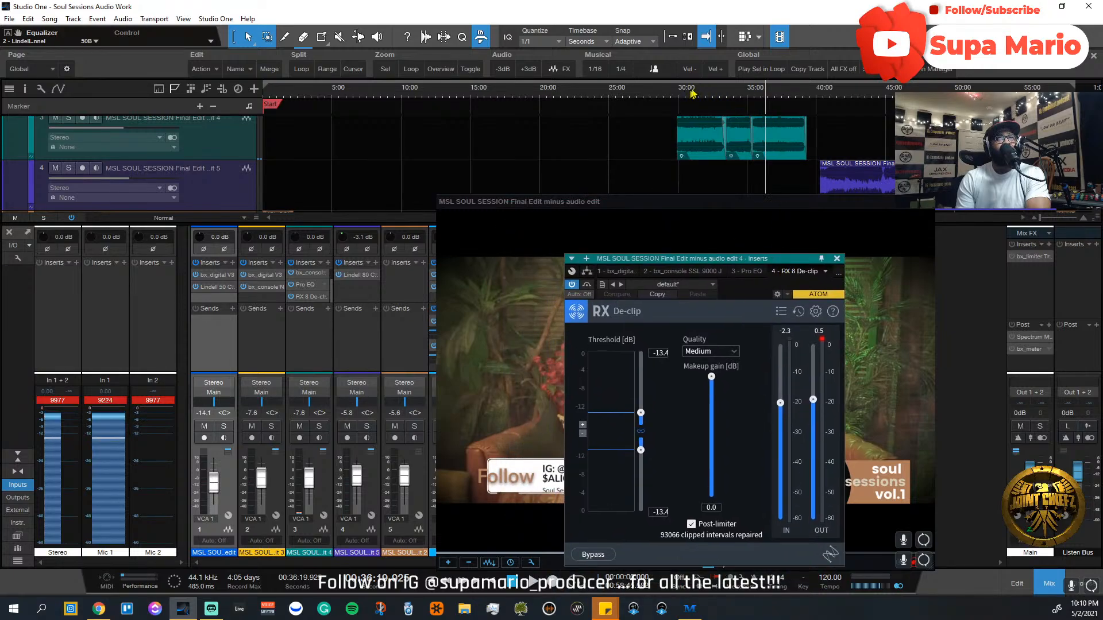
scroll(691, 93, "up", 5)
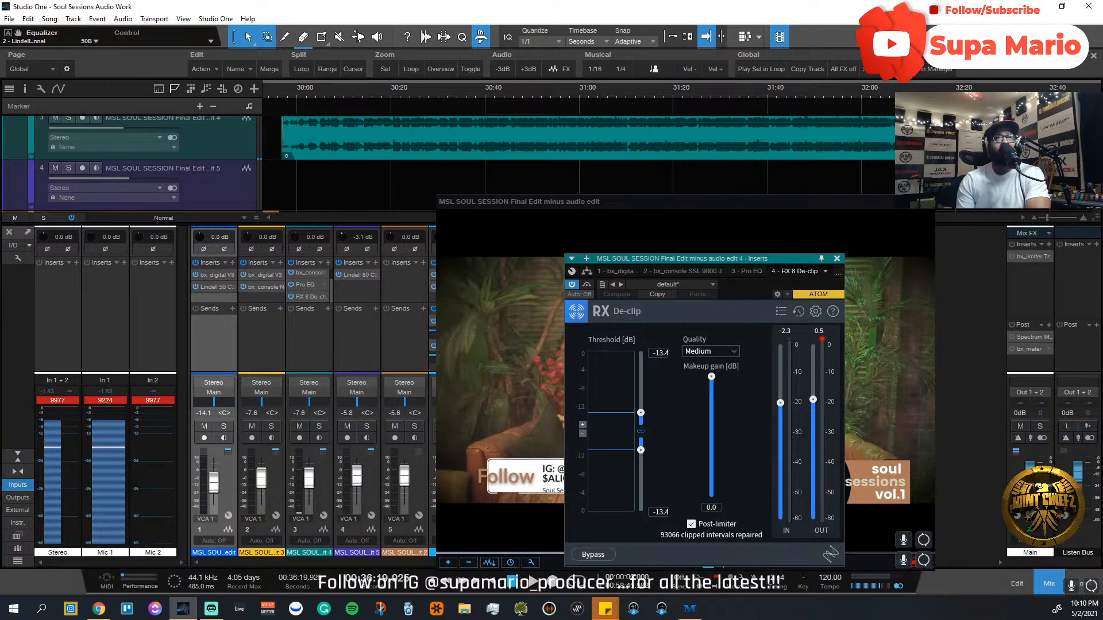
scroll(574, 149, "up", 1)
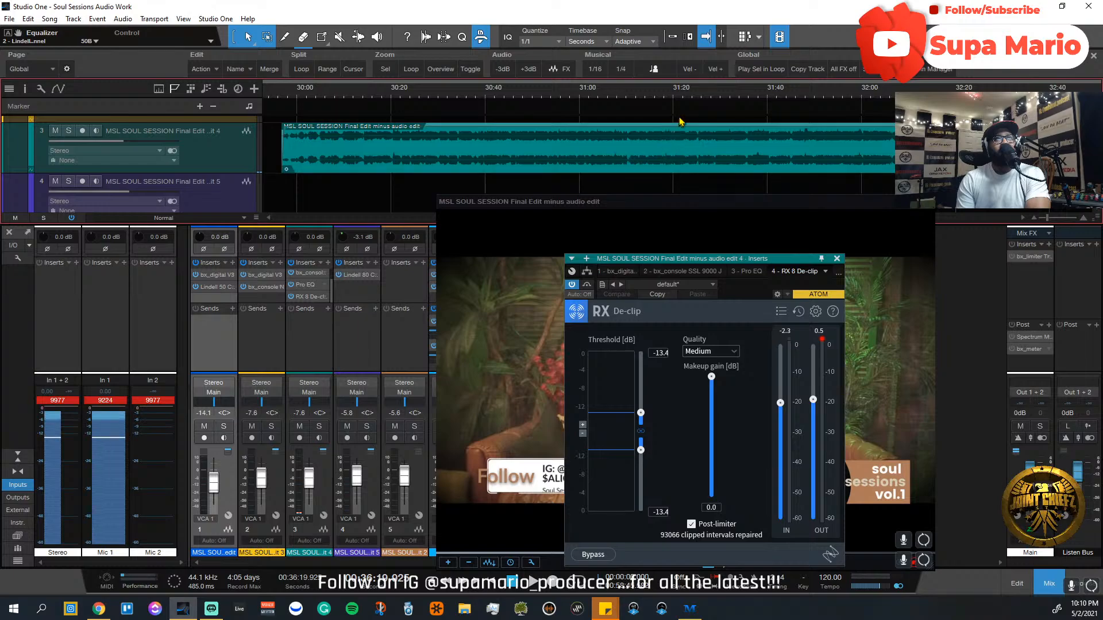
scroll(692, 112, "down", 3)
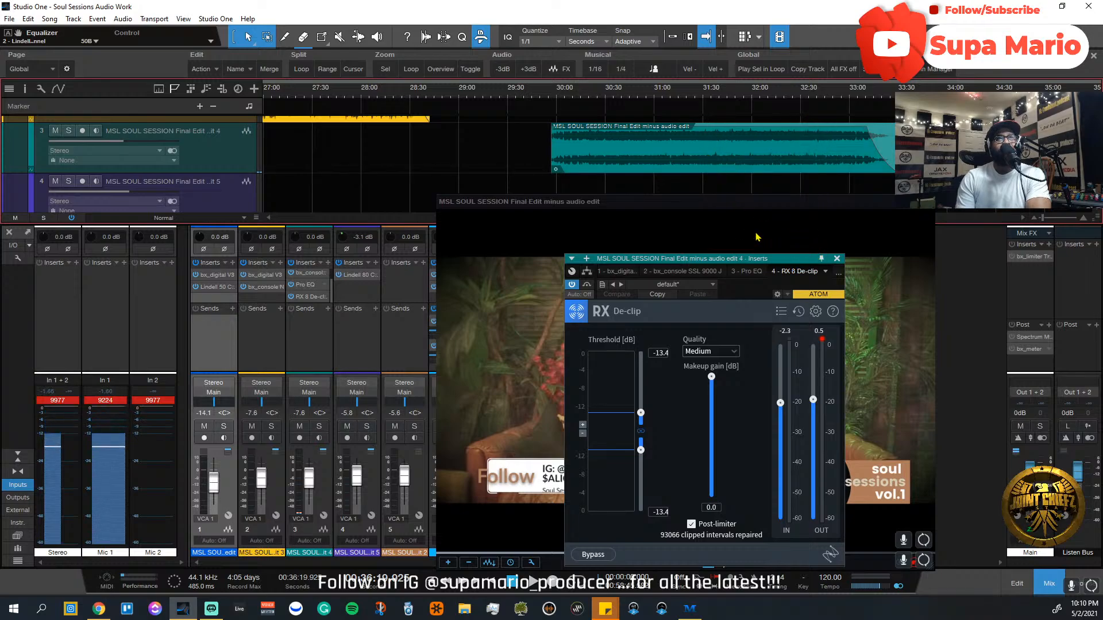
left_click_drag(736, 261, 707, 195)
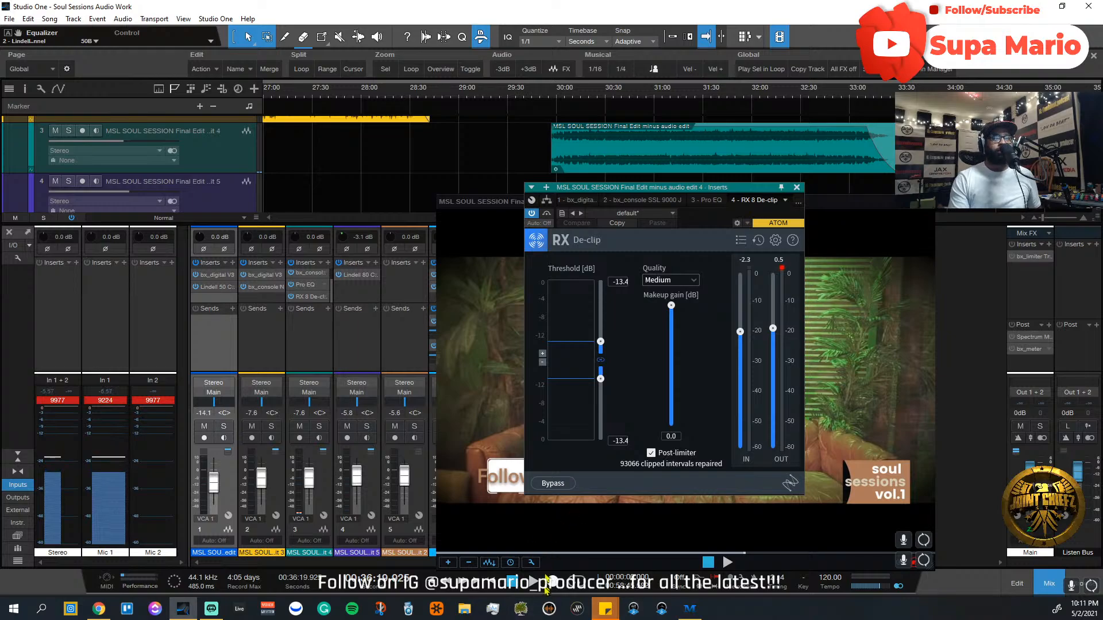
left_click(870, 208)
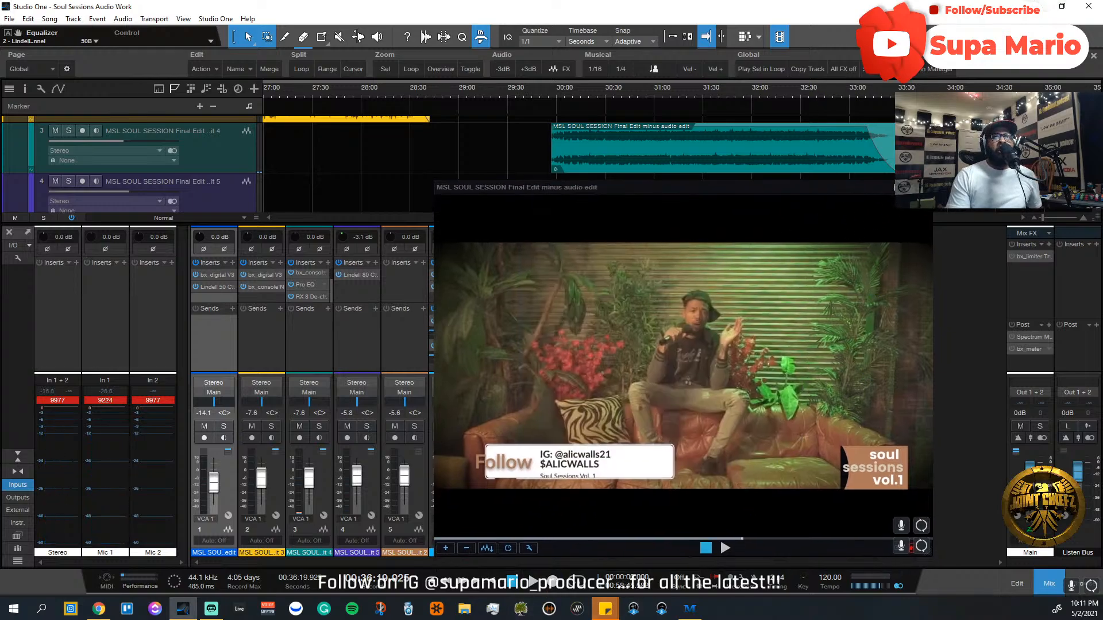
Step: Audition the third track from about 34:43 while watching the RX 8 De-clip input and output meters, then stop playback
left_click(1017, 93)
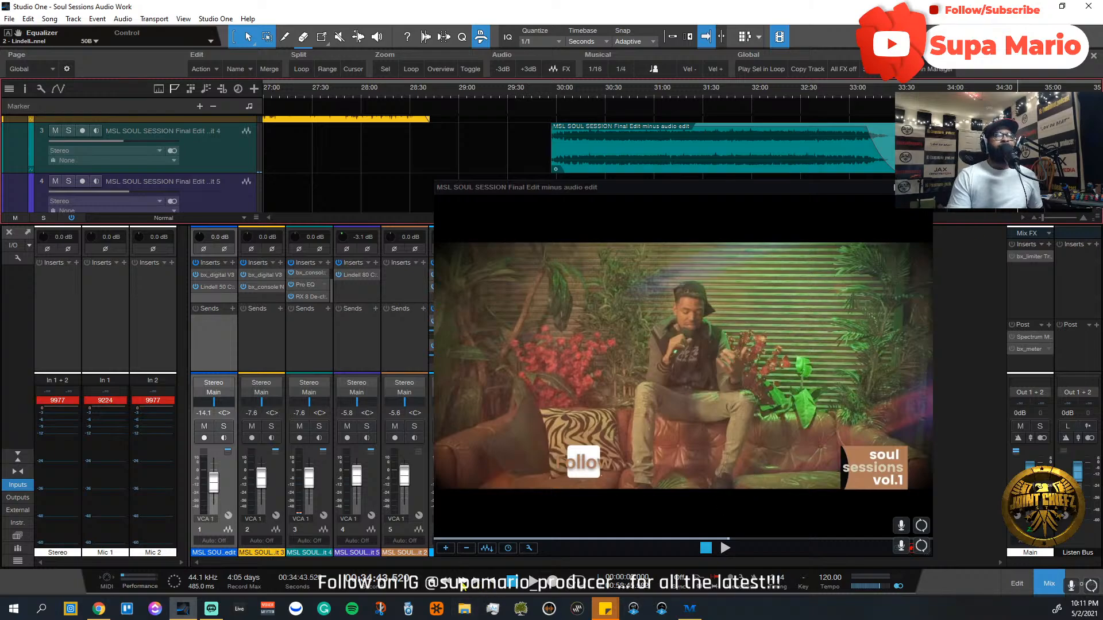
key("space")
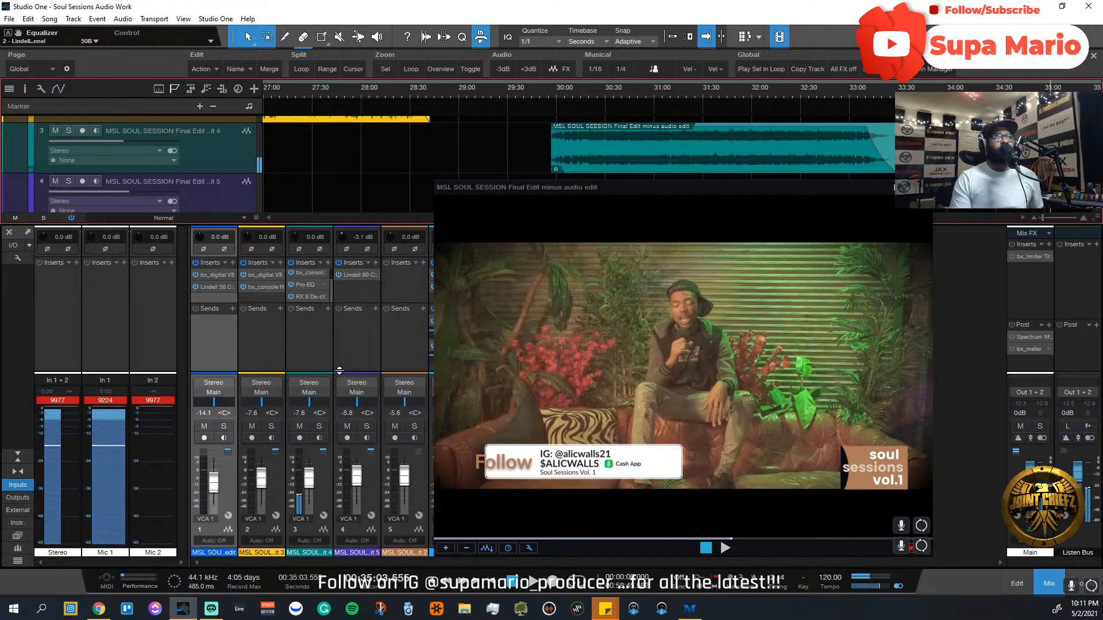
key("space")
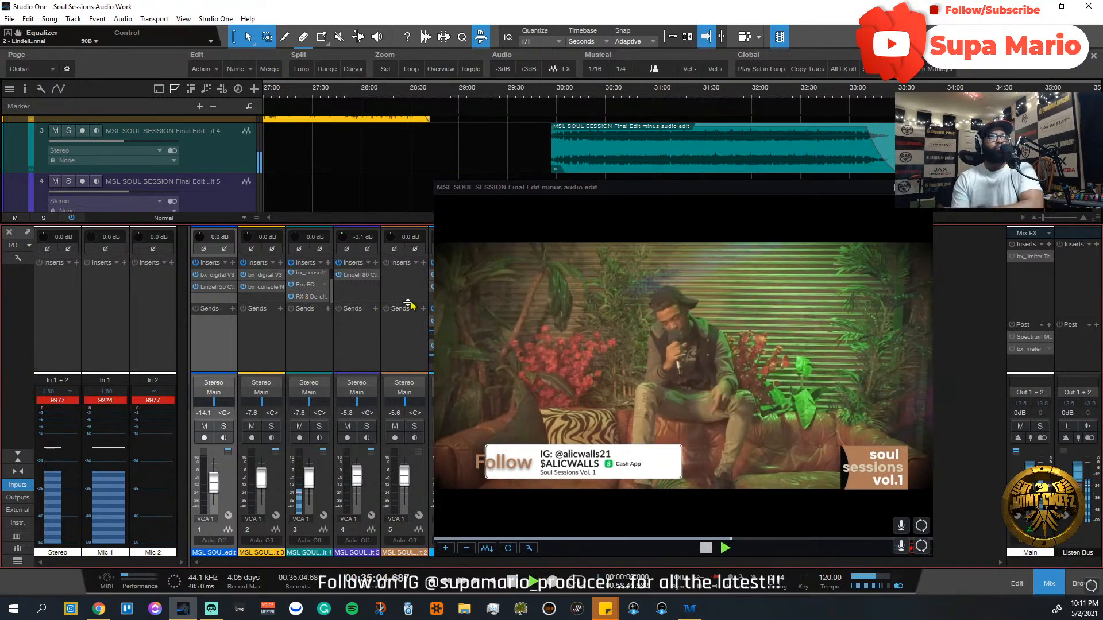
left_click(310, 297)
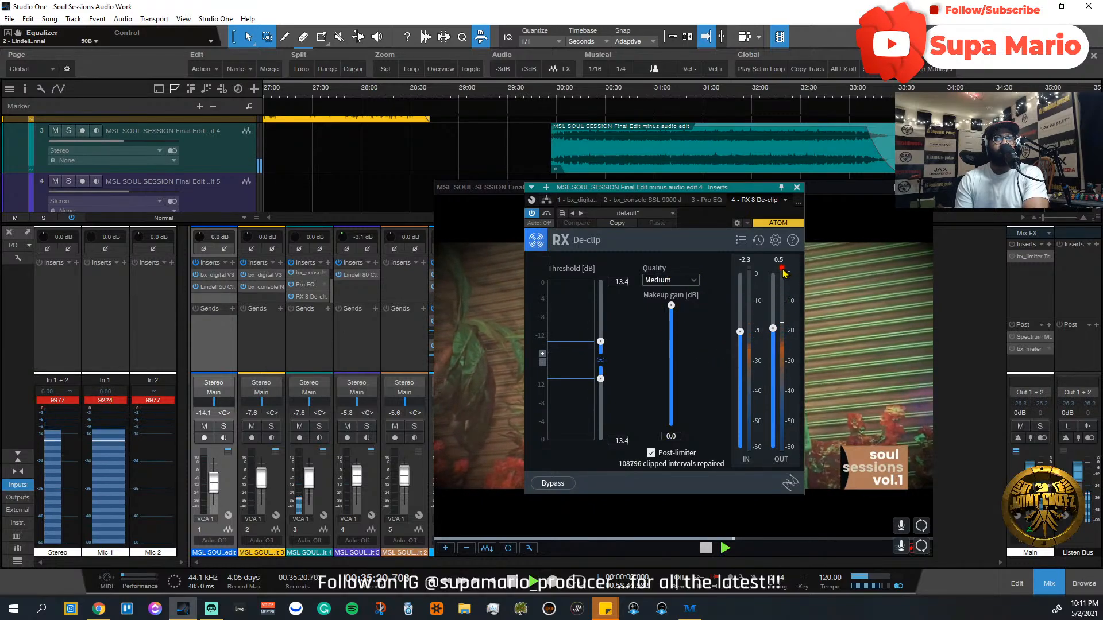
left_click(706, 548)
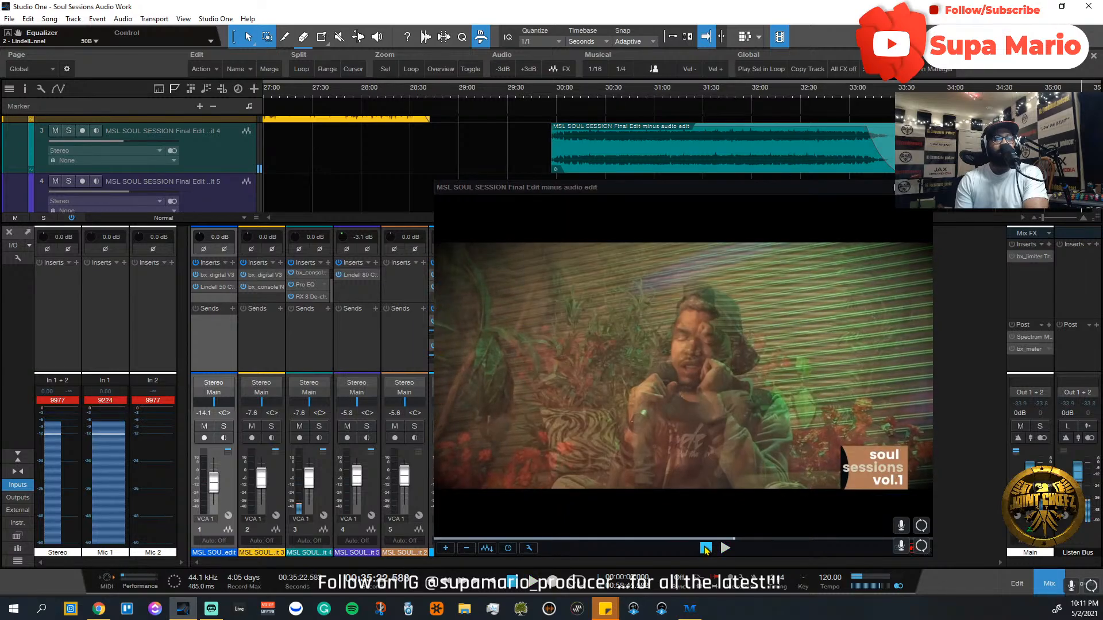
Step: Check the host presets and built-in preset manager of the third track's RX 8 De-clip insert, then close its editor
left_click(310, 296)
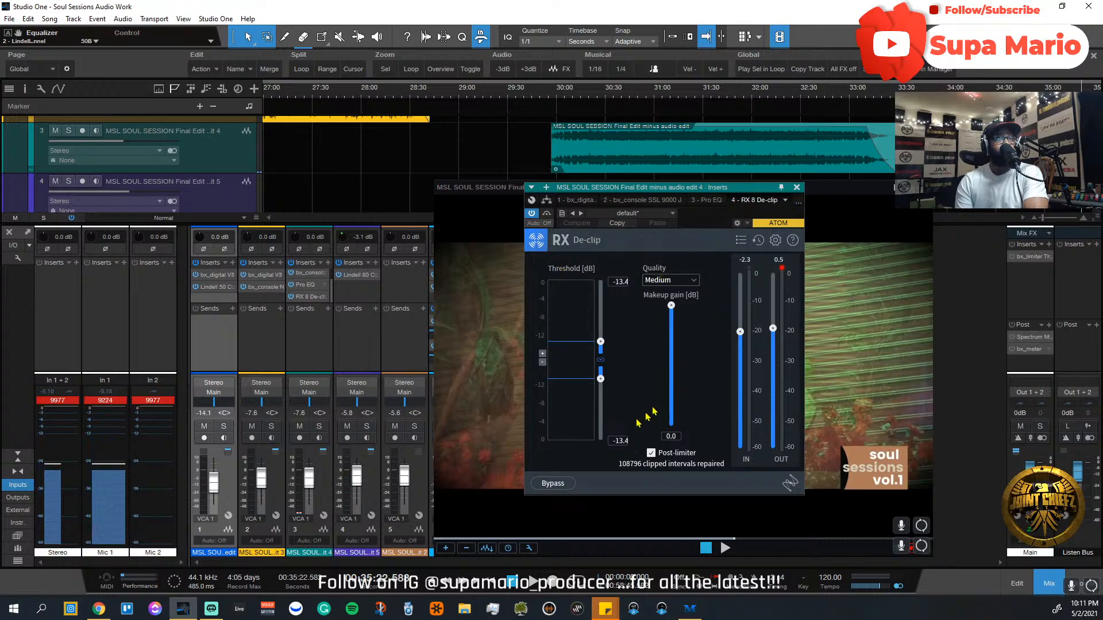
left_click(663, 214)
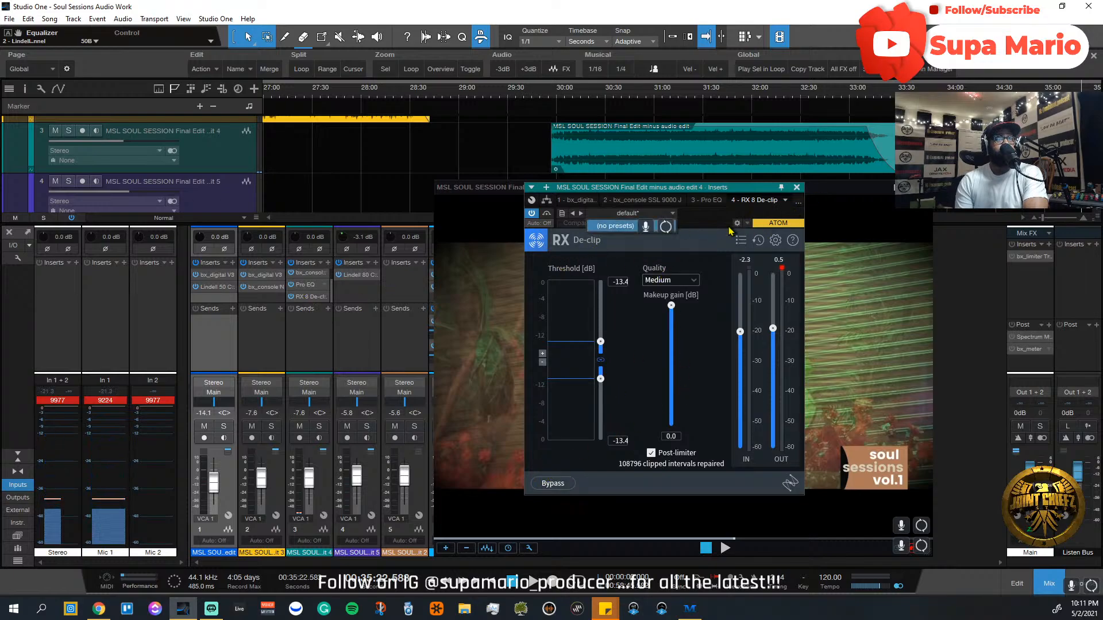
left_click(667, 215)
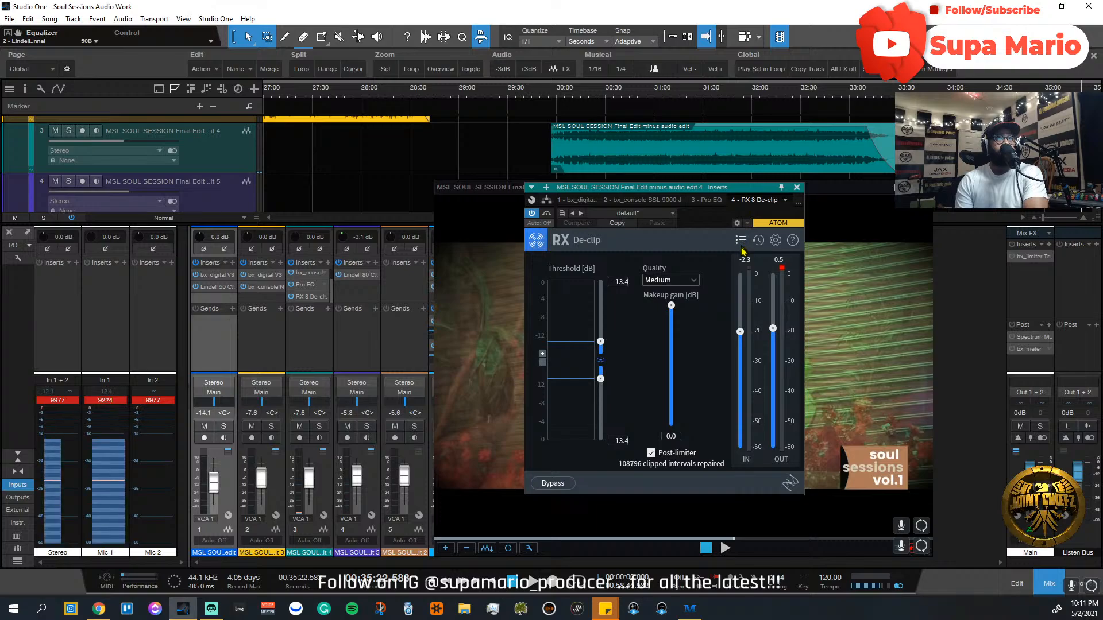
left_click(741, 240)
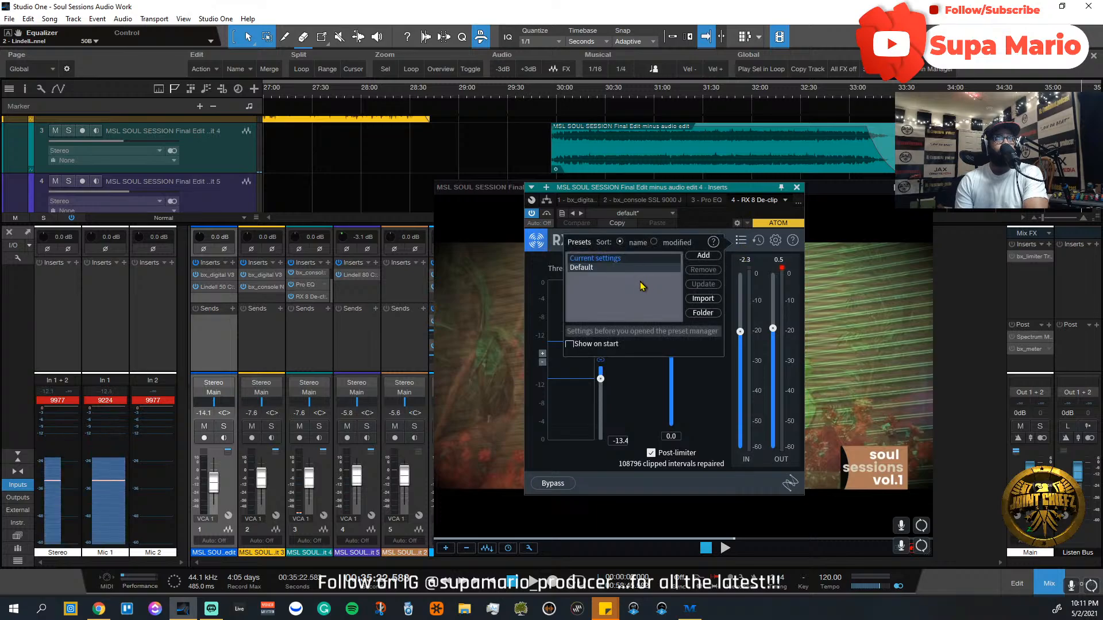
left_click(747, 241)
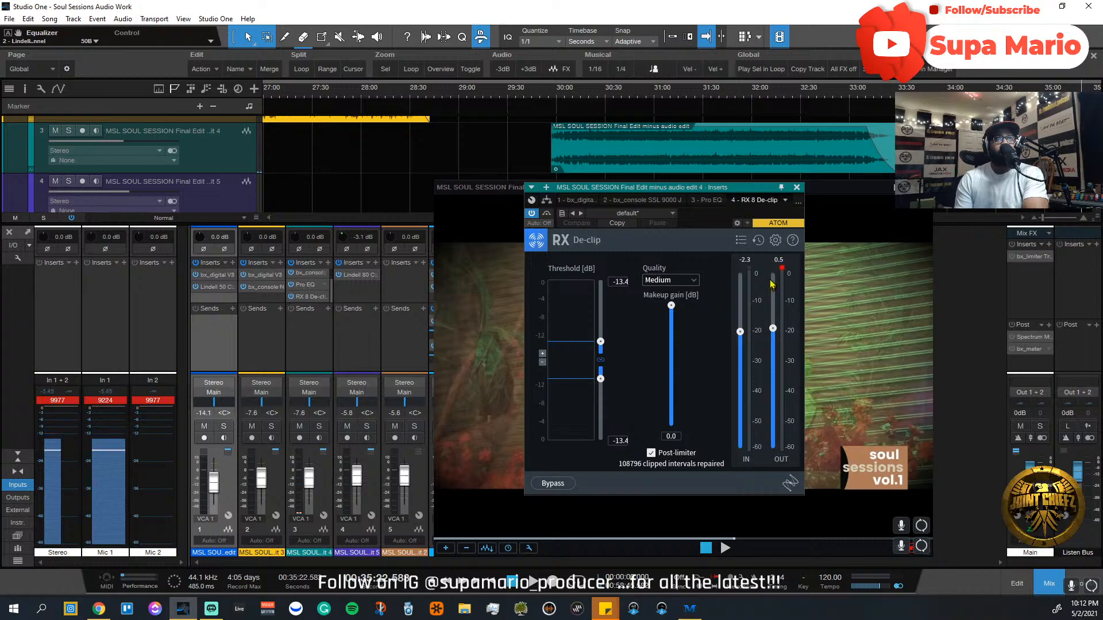
left_click(797, 187)
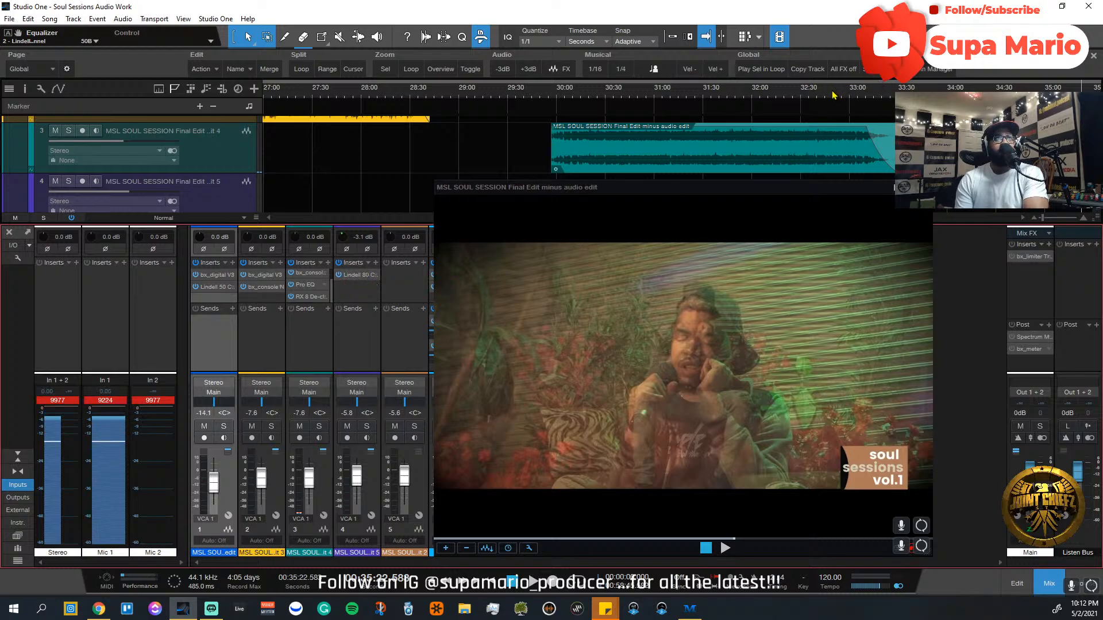
Step: Cue the fourth track's performance at about 42:35 and audition it against the picture
scroll(852, 109, "down", 3)
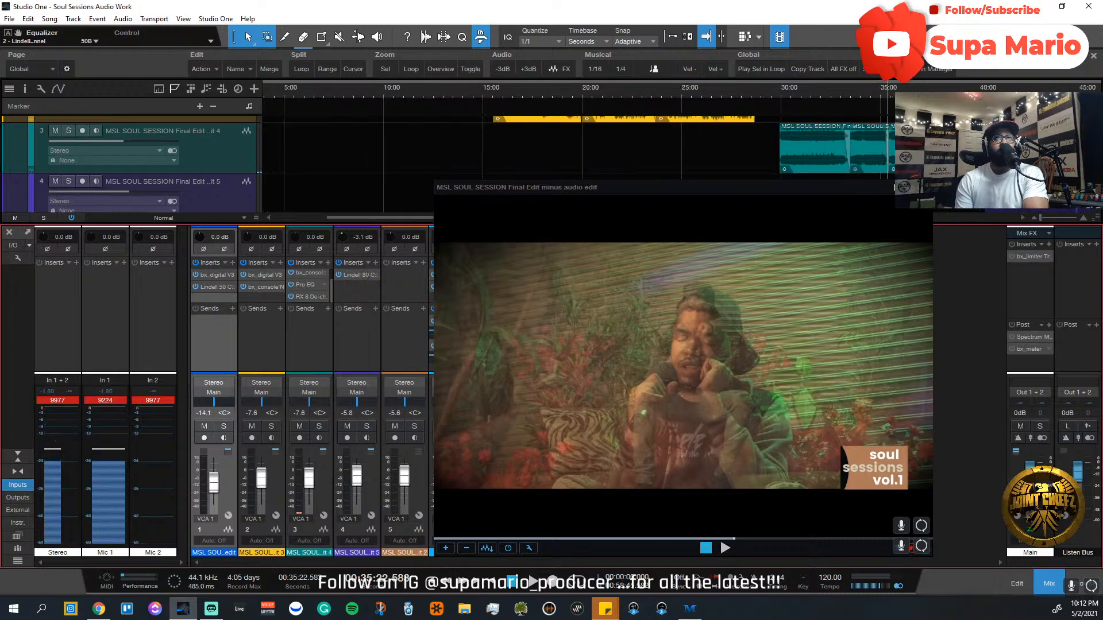
left_click(688, 538)
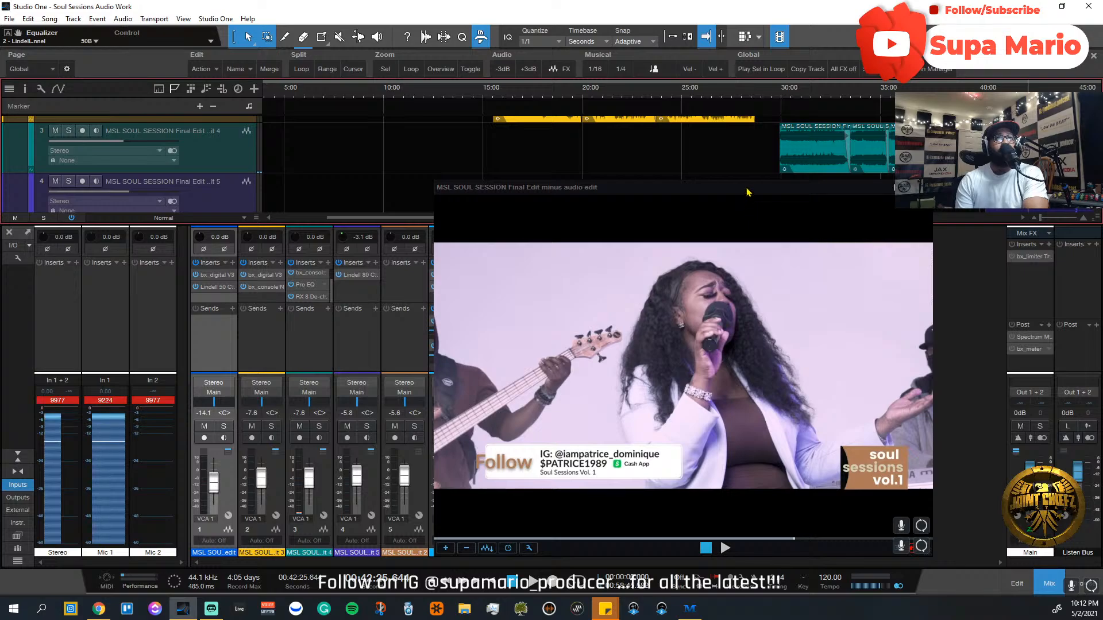
left_click_drag(750, 191, 767, 188)
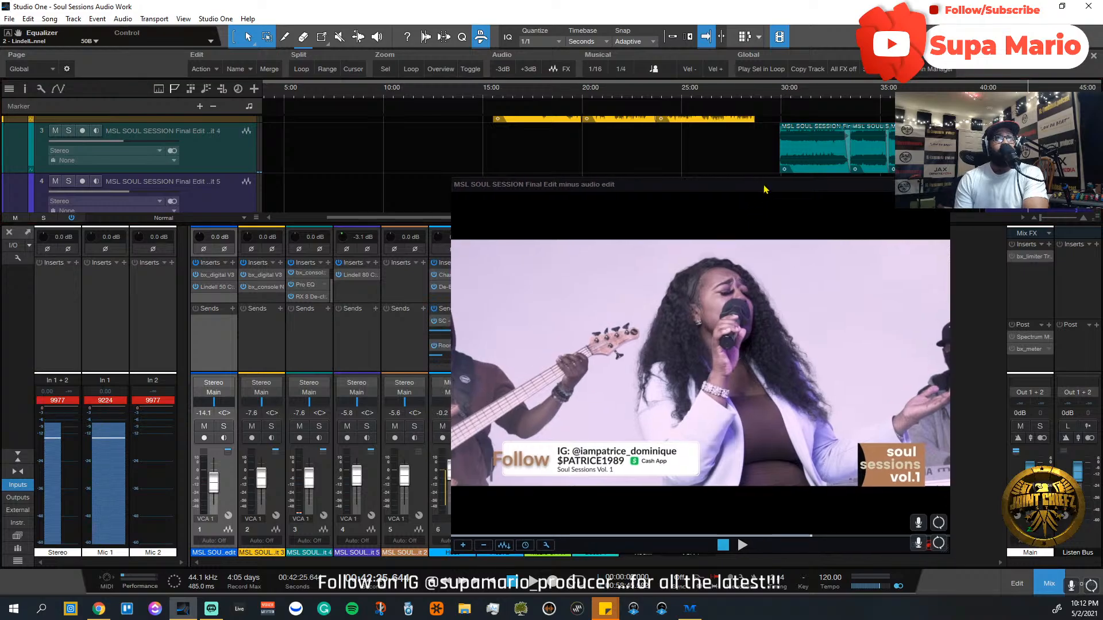
left_click(742, 542)
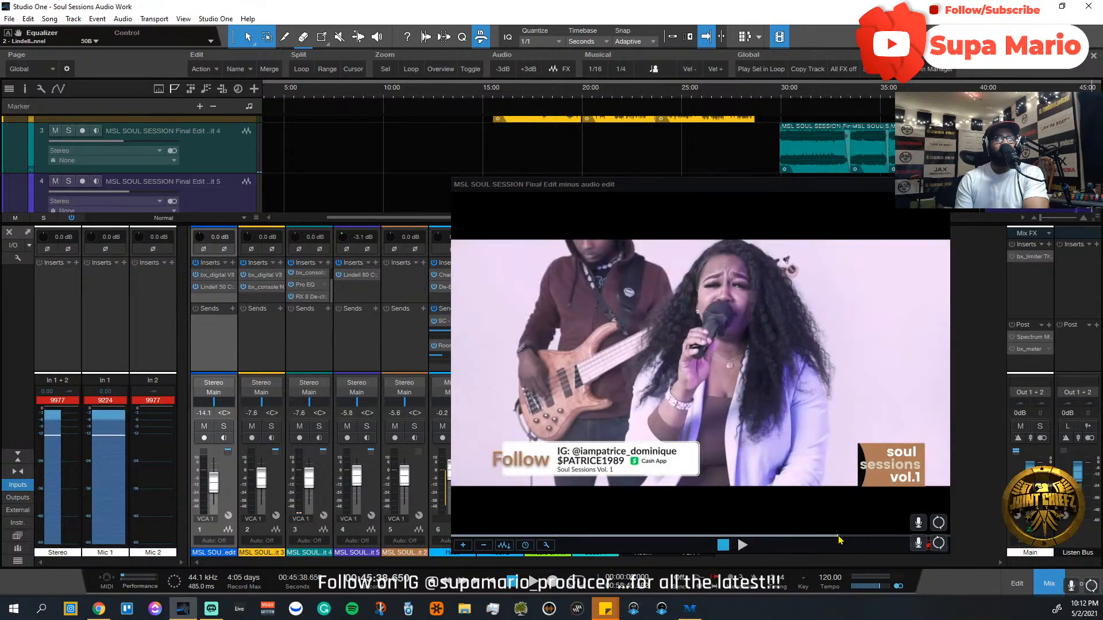
left_click_drag(816, 545, 812, 550)
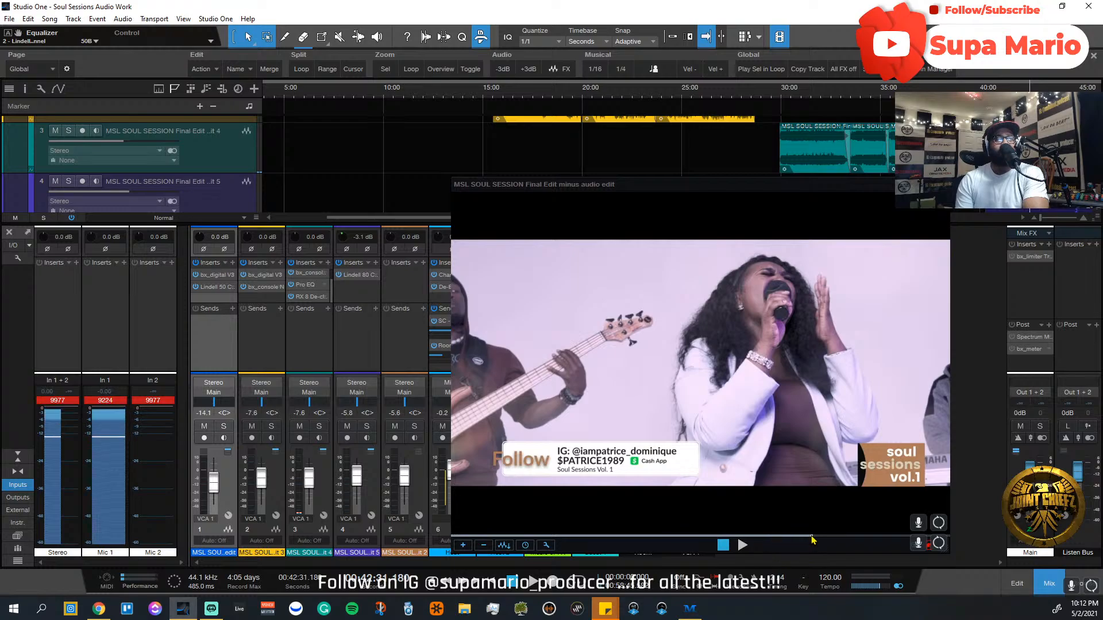
left_click(812, 539)
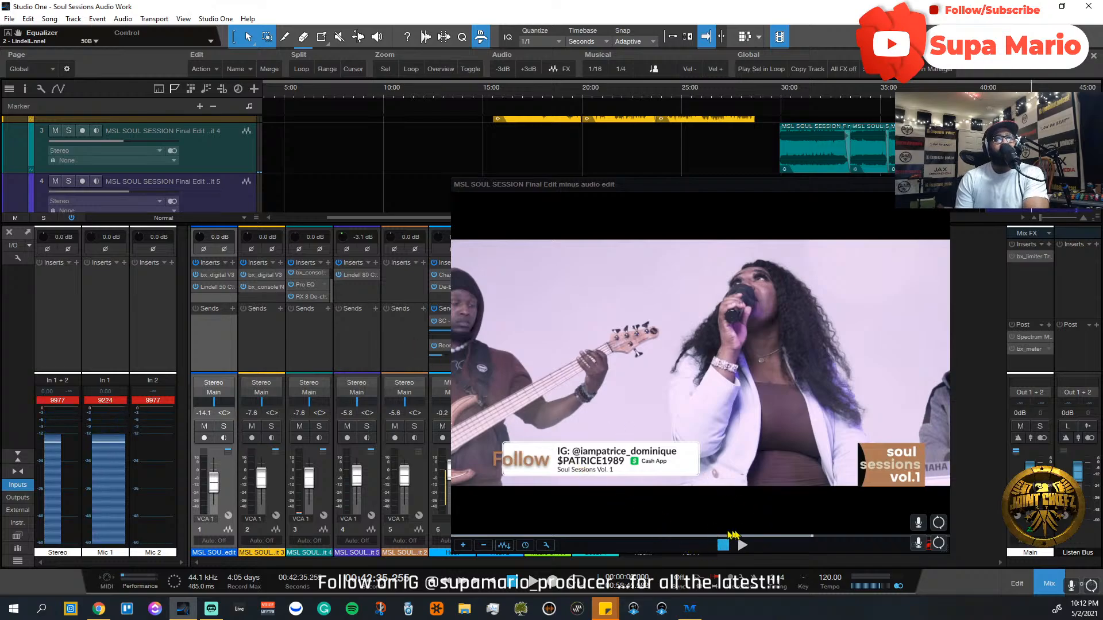
left_click(740, 540)
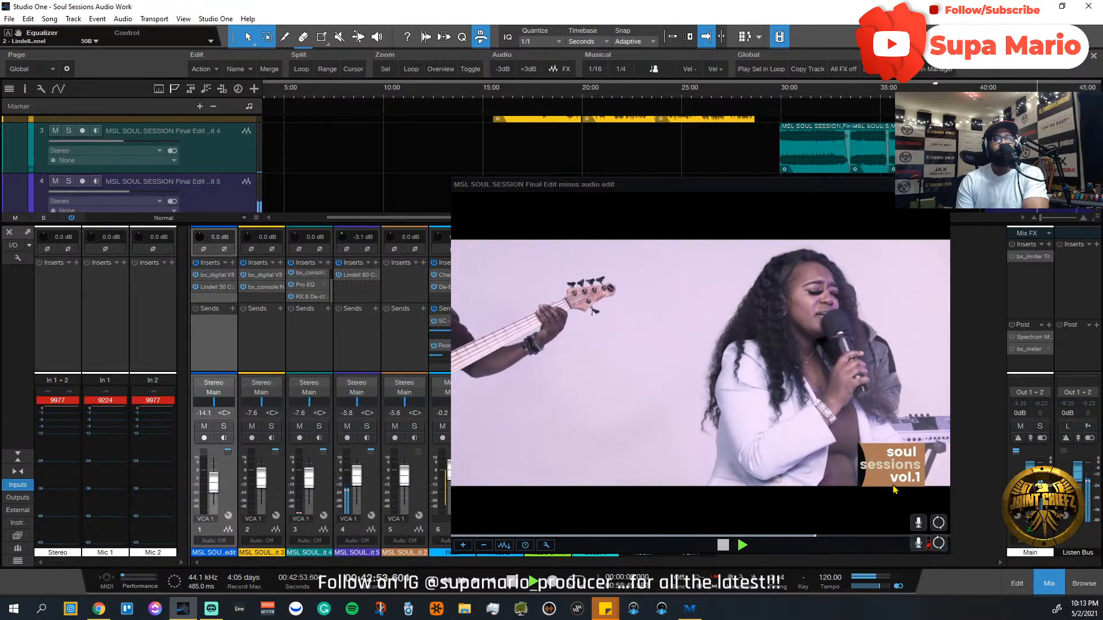
Step: Audition more of the fourth track's performance against the picture from about 43:00, then stop playback
left_click(722, 545)
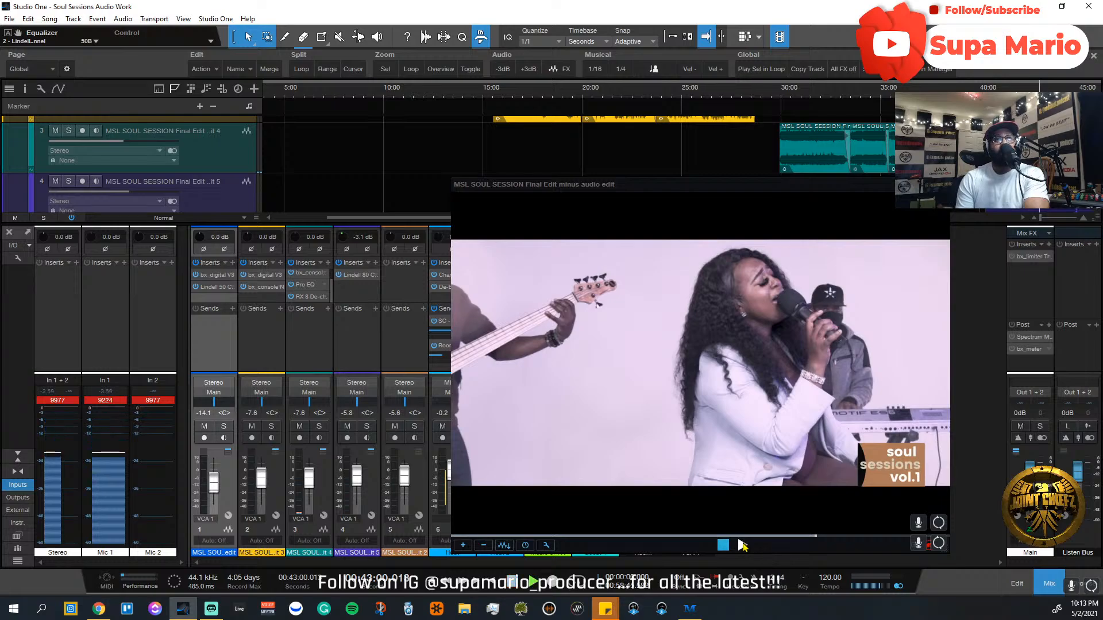
left_click(741, 545)
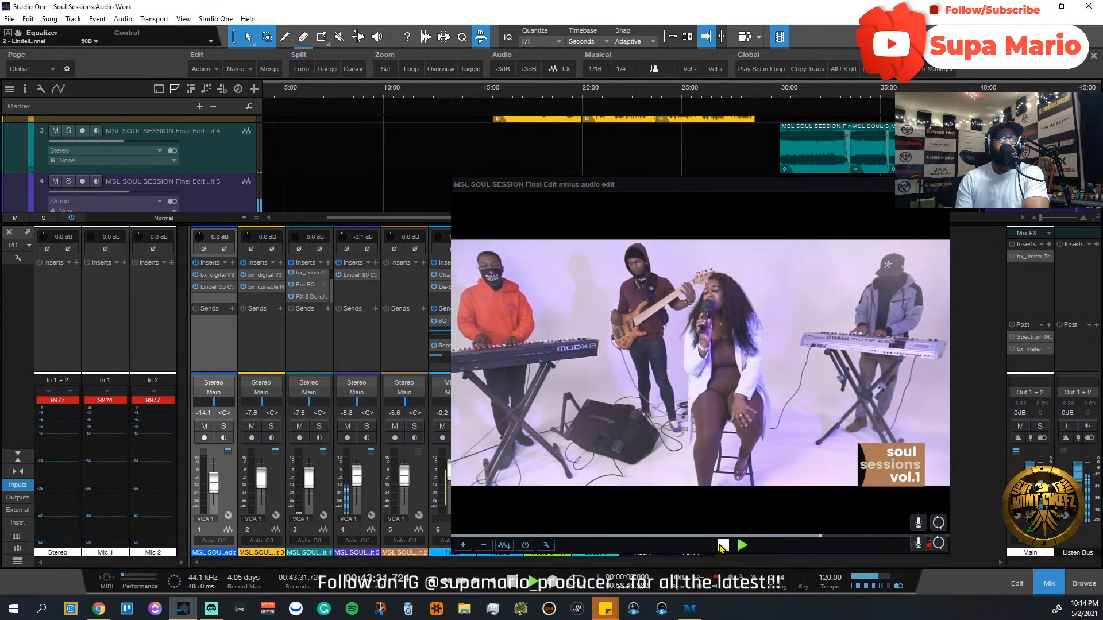
left_click(722, 546)
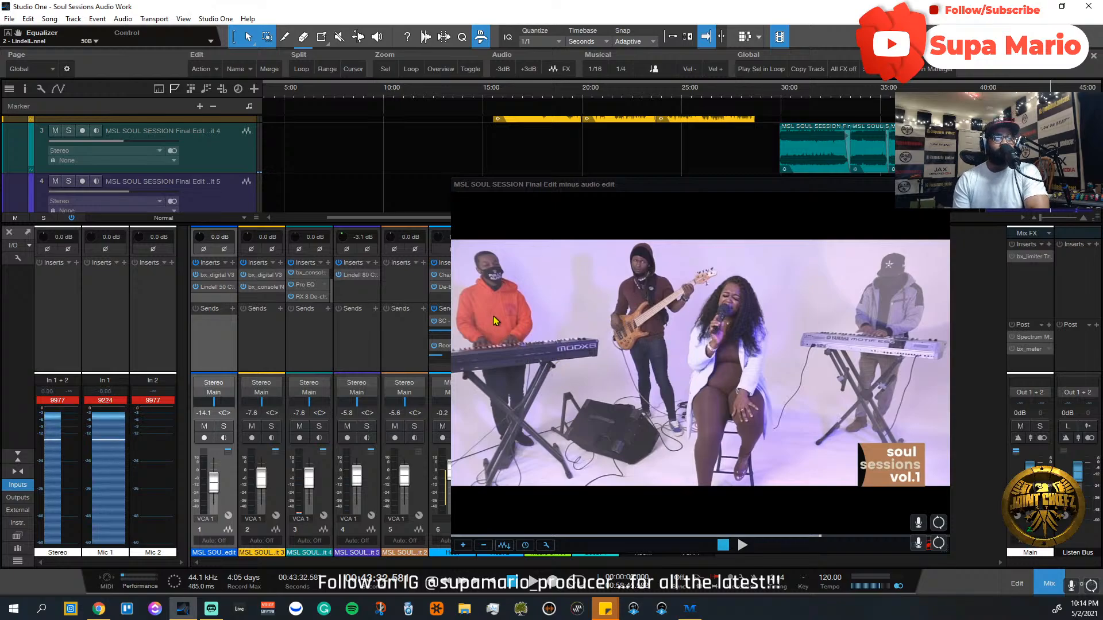
Step: Inspect the fourth track's Lindell 80 Channel filter, compressor and gate settings, then close its editor
left_click(354, 276)
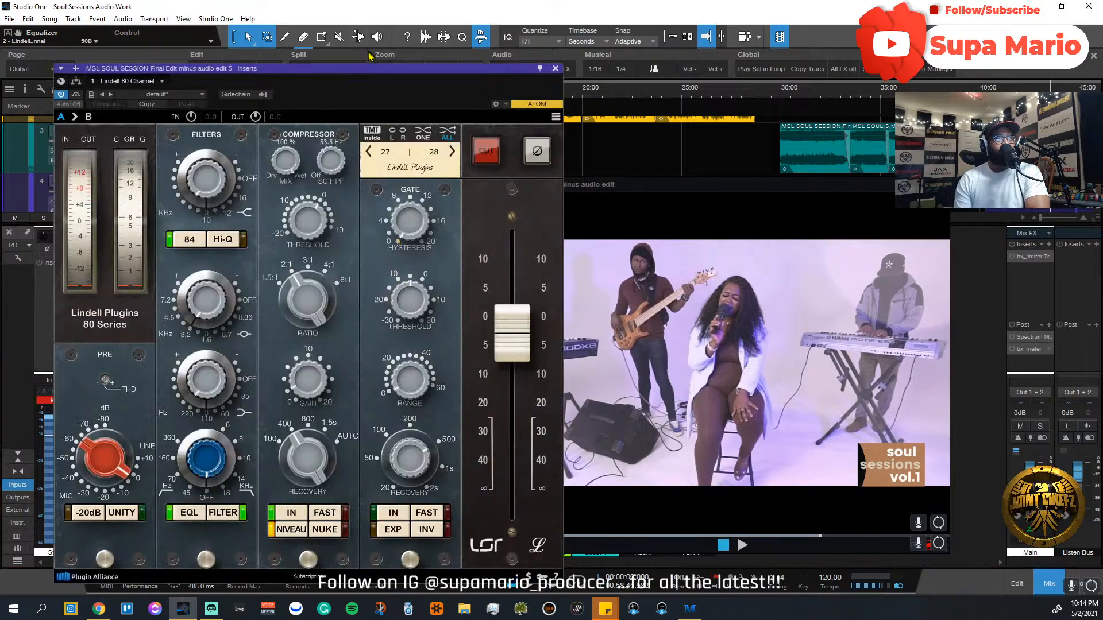
left_click_drag(376, 74, 578, 53)
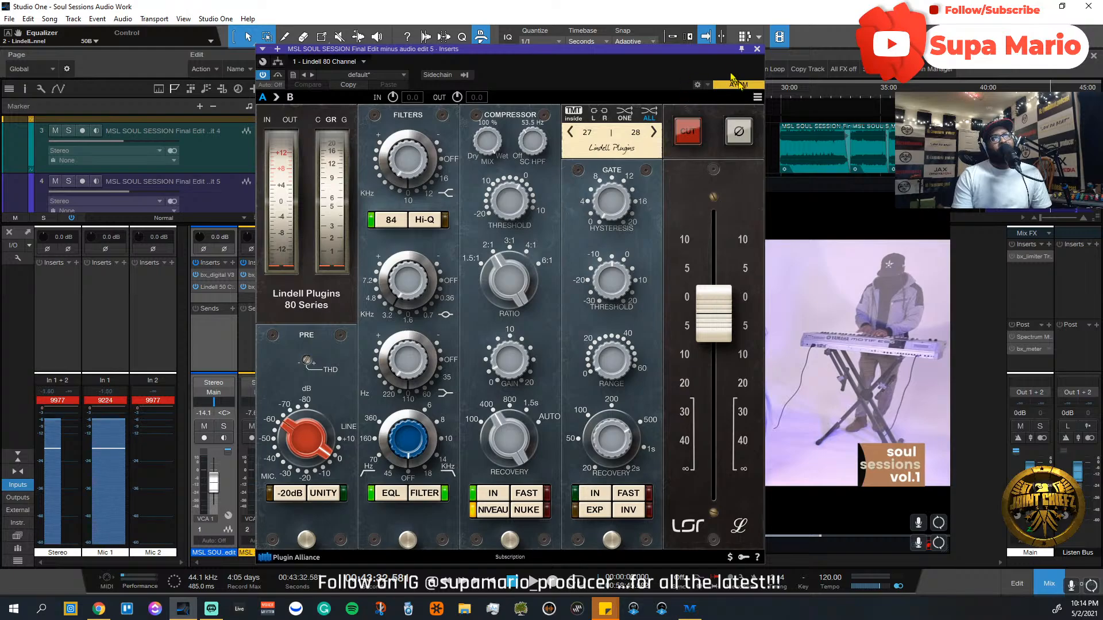
left_click(757, 51)
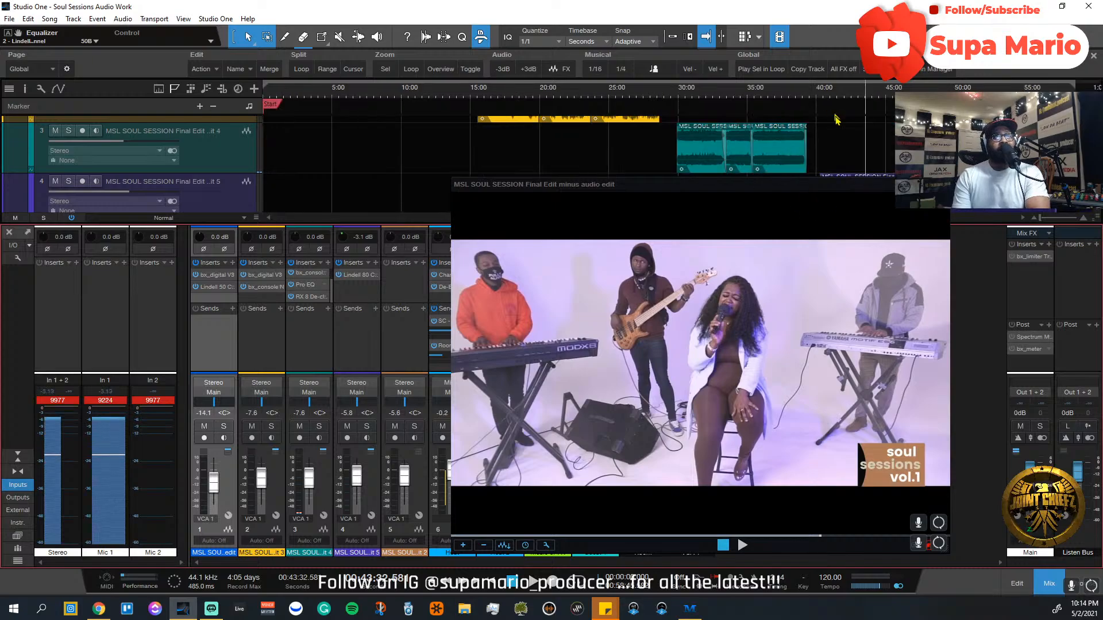
Step: Hide the video player and cue the fifth track's second clip at about 14:33 in a closer timeline view
left_click(779, 36)
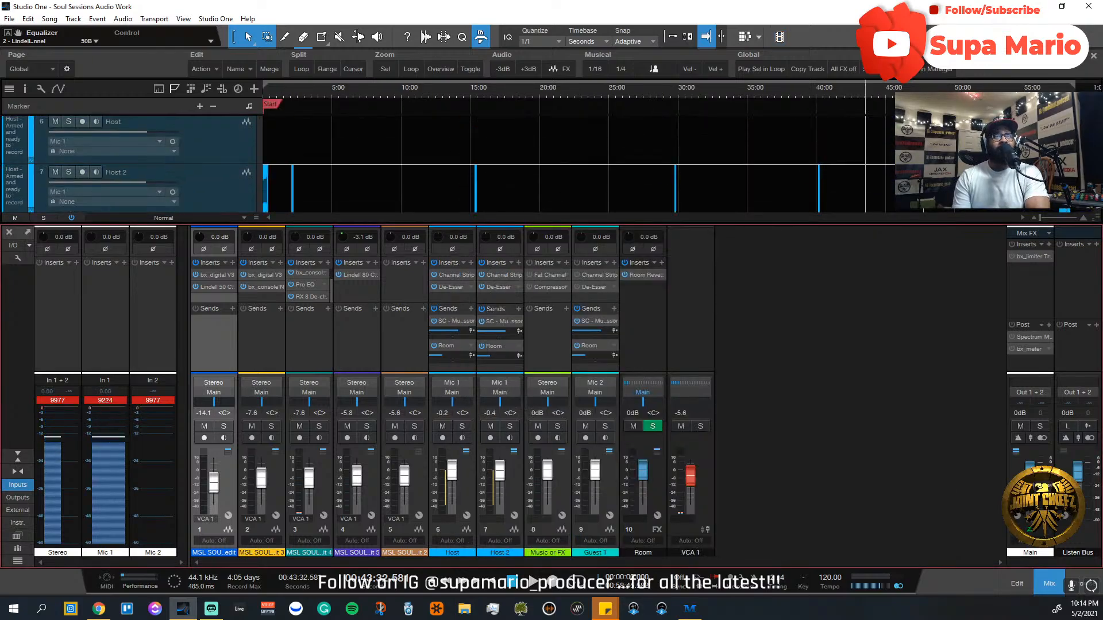
left_click(468, 95)
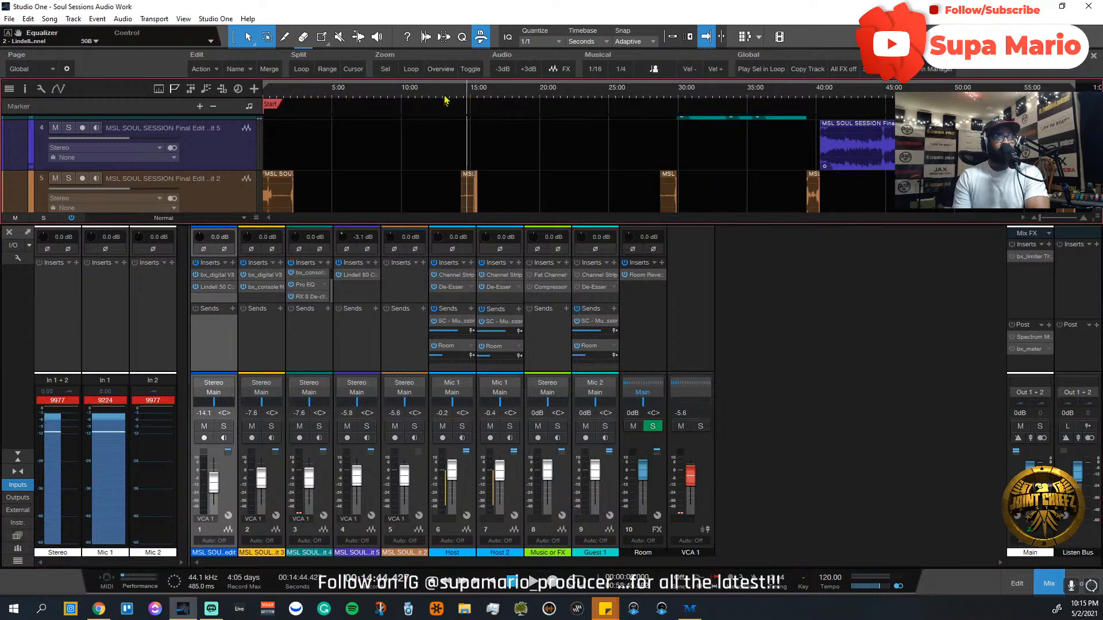
left_click(461, 95)
scroll(459, 92, "up", 3)
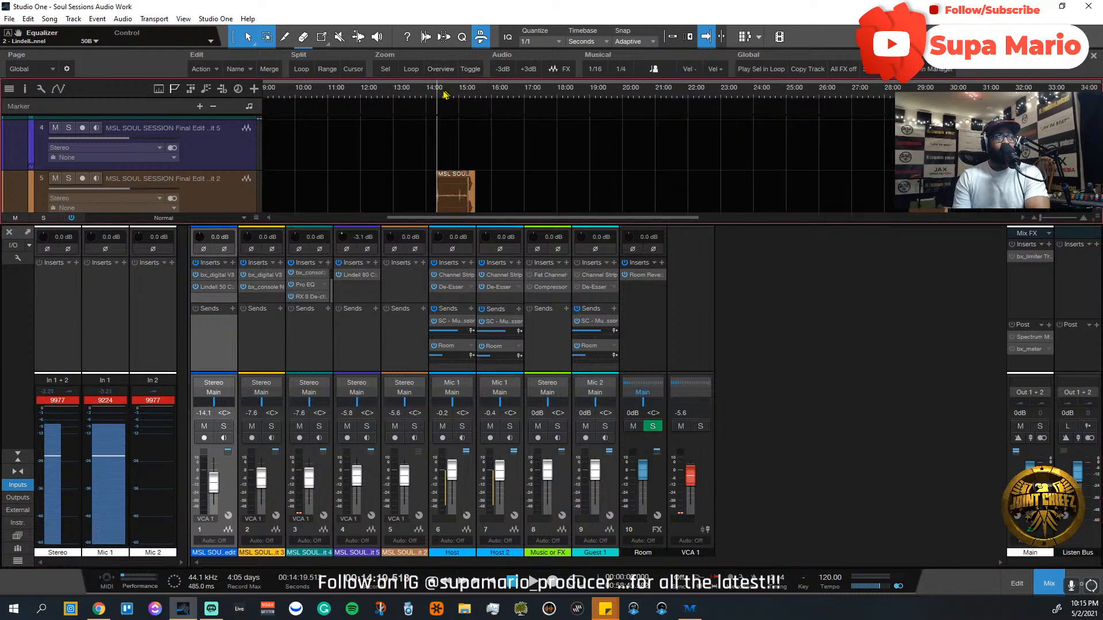
left_click(444, 91)
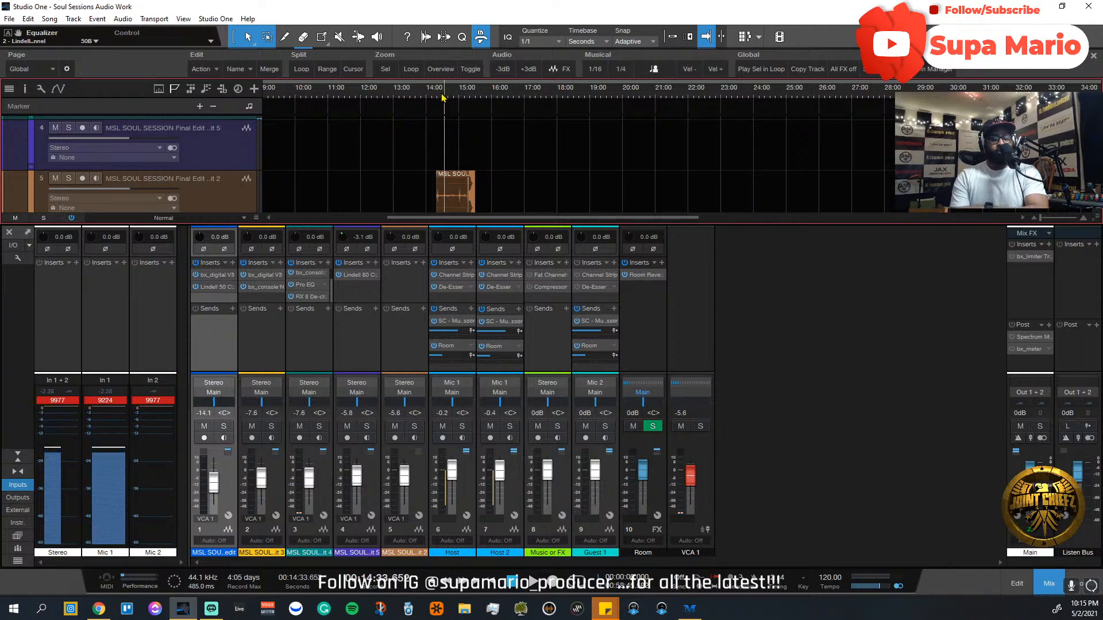
Step: Audition the fifth track's second clip with the video player shown again, then stop playback
key("space")
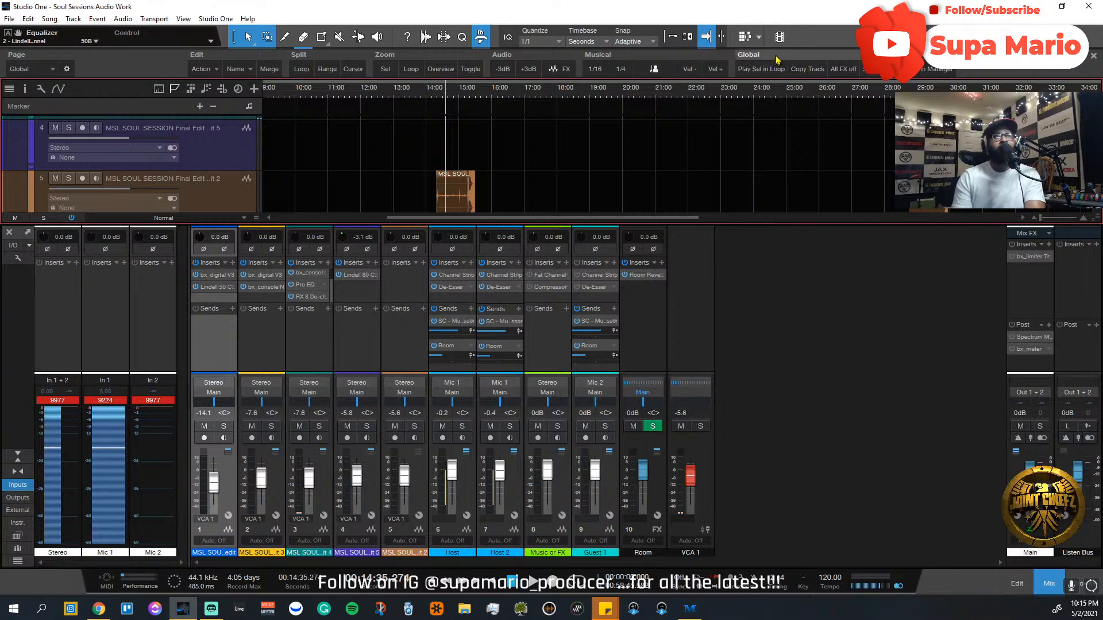
left_click(780, 38)
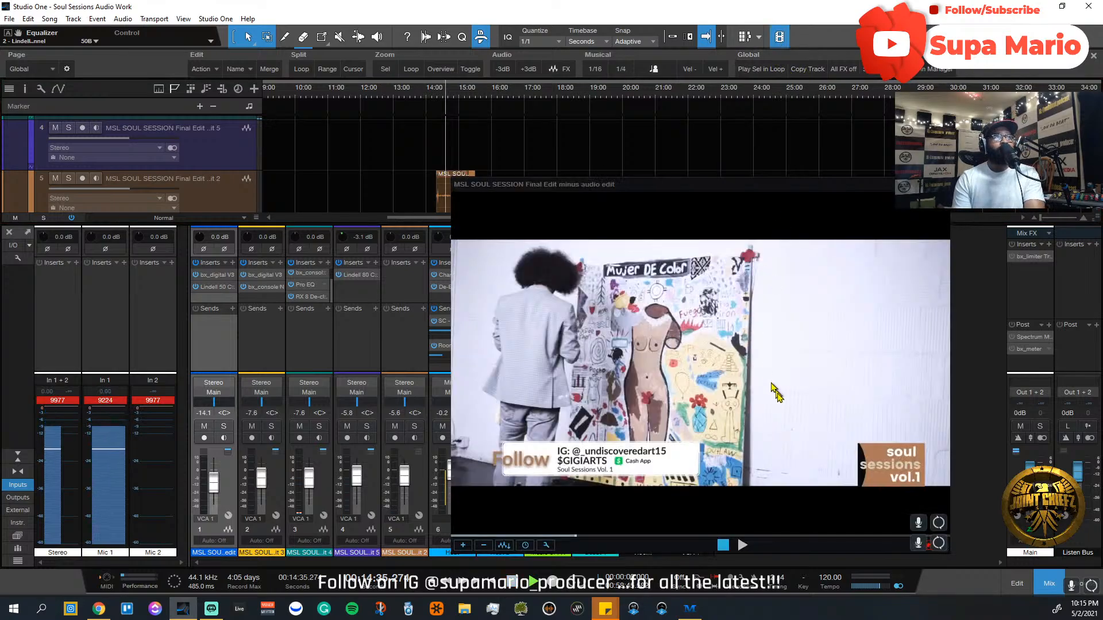
key("space")
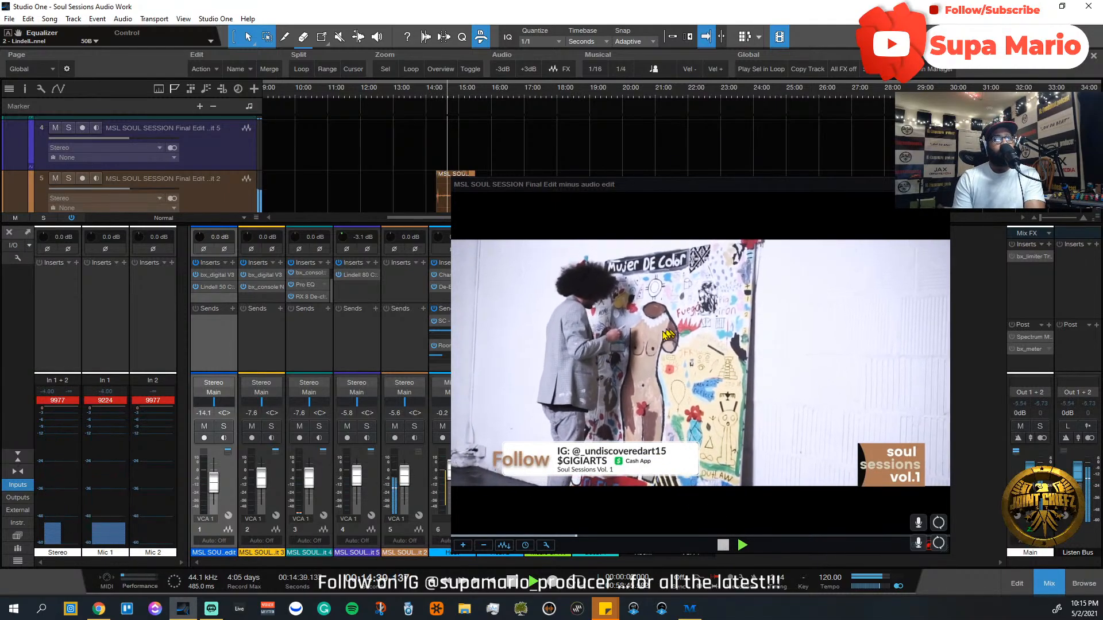
key("space")
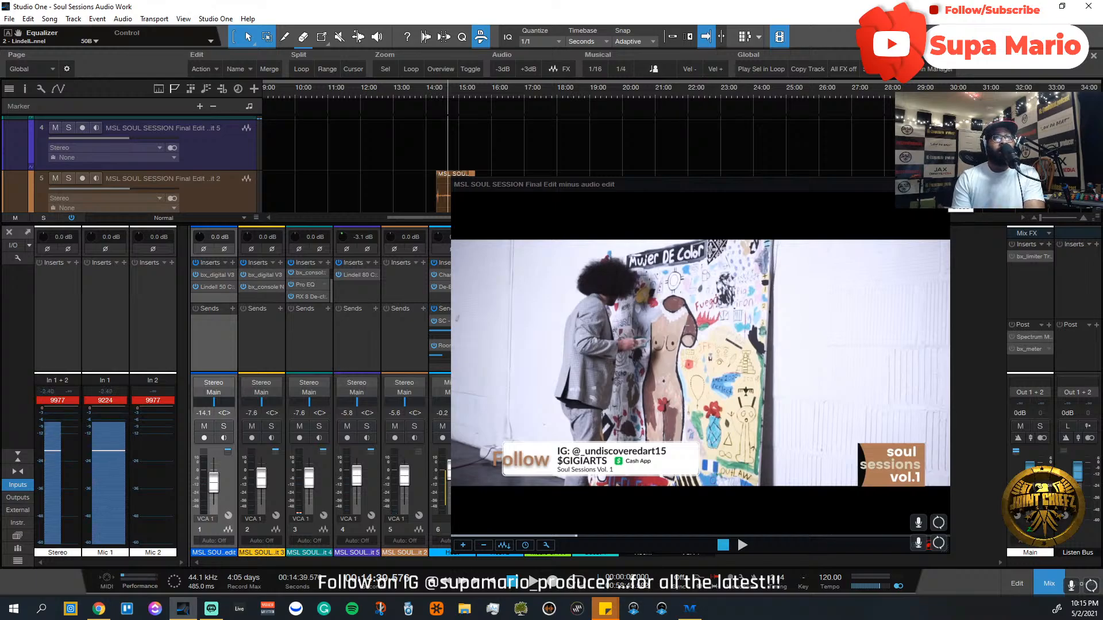
Step: Close the video player, bring the first tracks into view and recheck the fourth track's Lindell 80 Channel insert, then close its editor
left_click(942, 184)
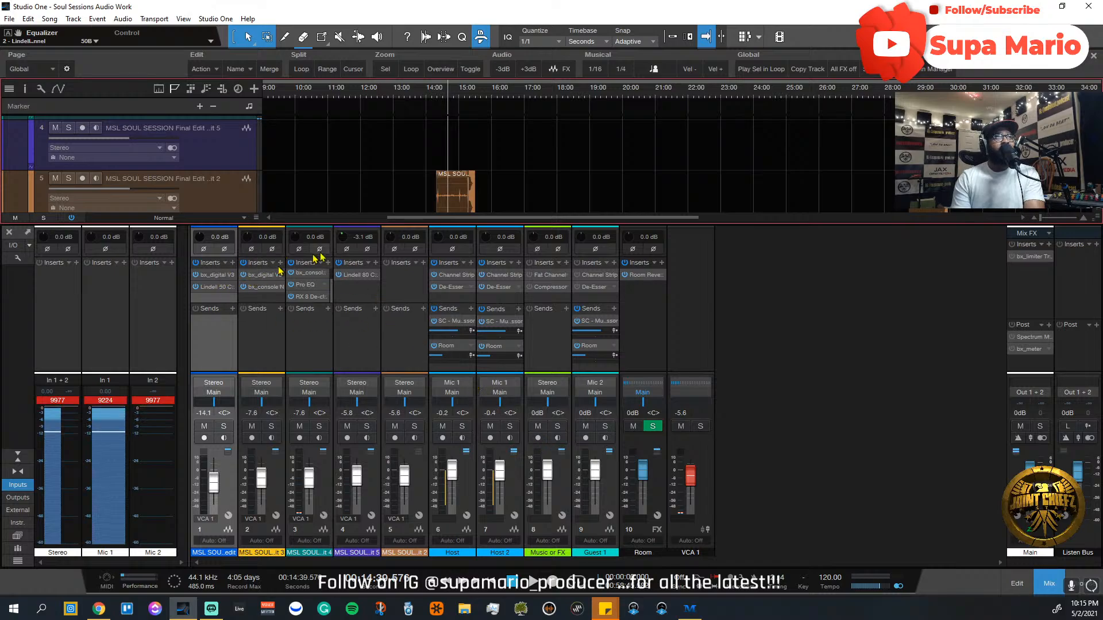
scroll(636, 162, "up", 2)
scroll(636, 162, "up", 1)
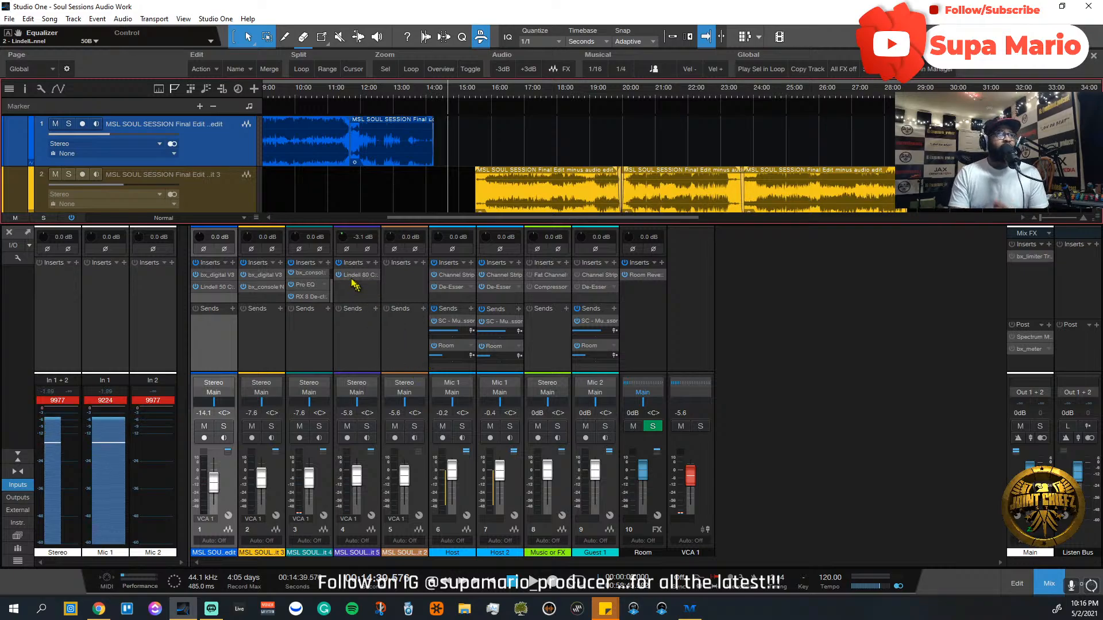
left_click(362, 275)
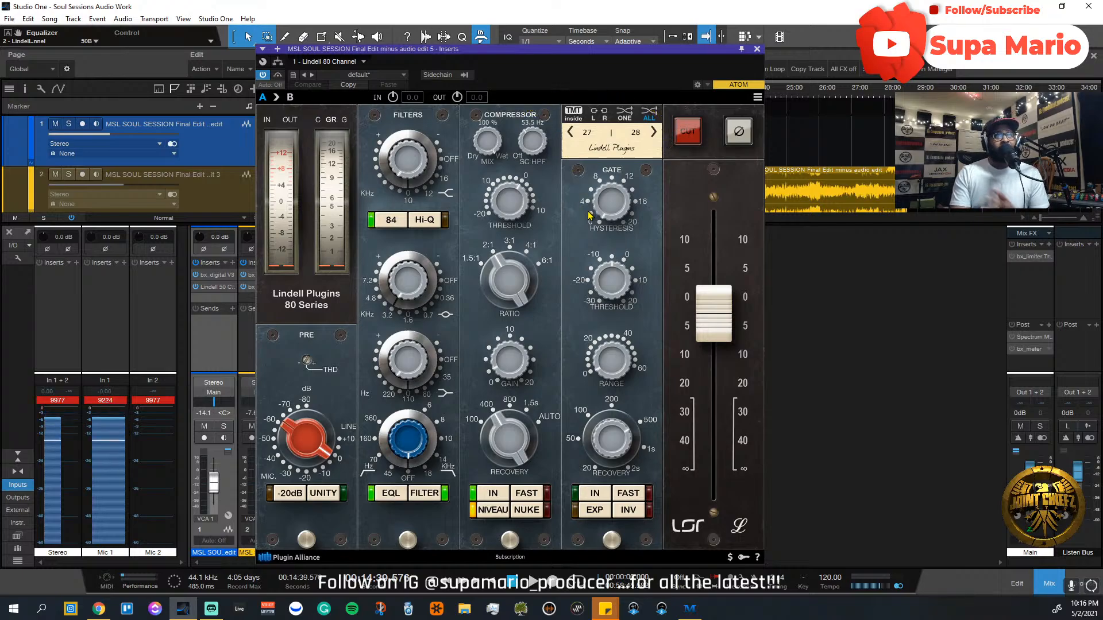
left_click(757, 48)
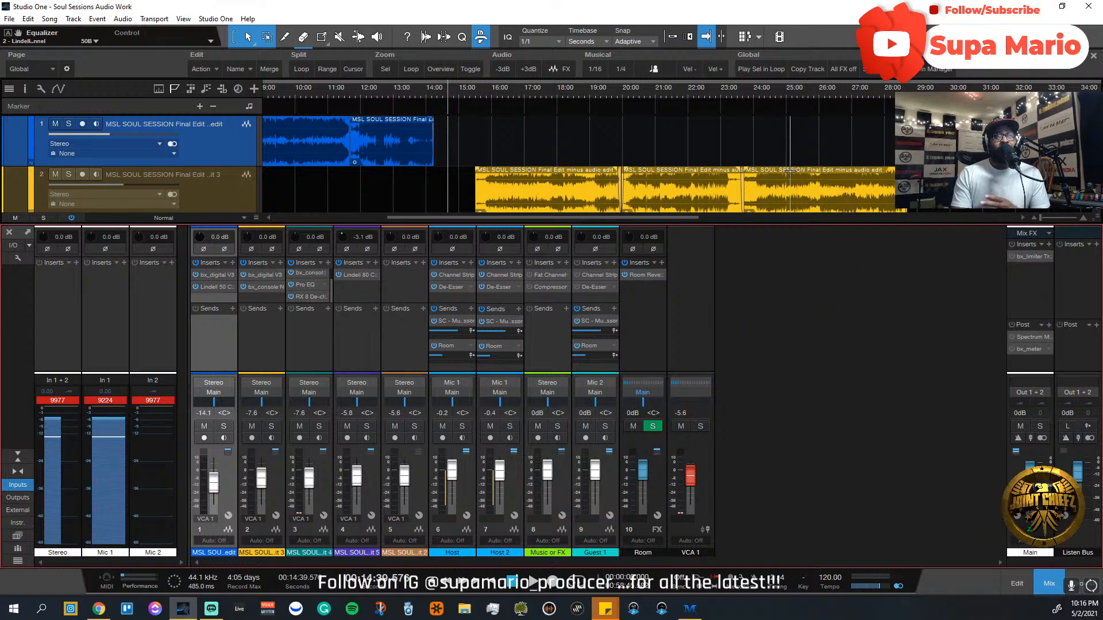
Step: Find the Host tracks' opening clips, show the video player again and return the playhead to the song's start
scroll(797, 171, "down", 4)
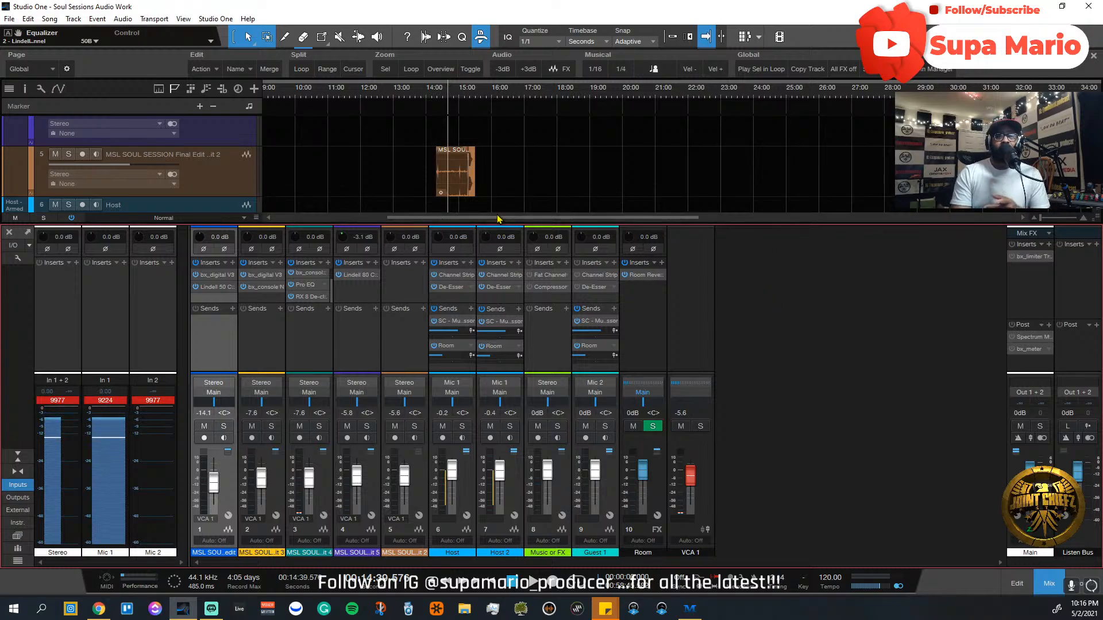
scroll(477, 156, "down", 3)
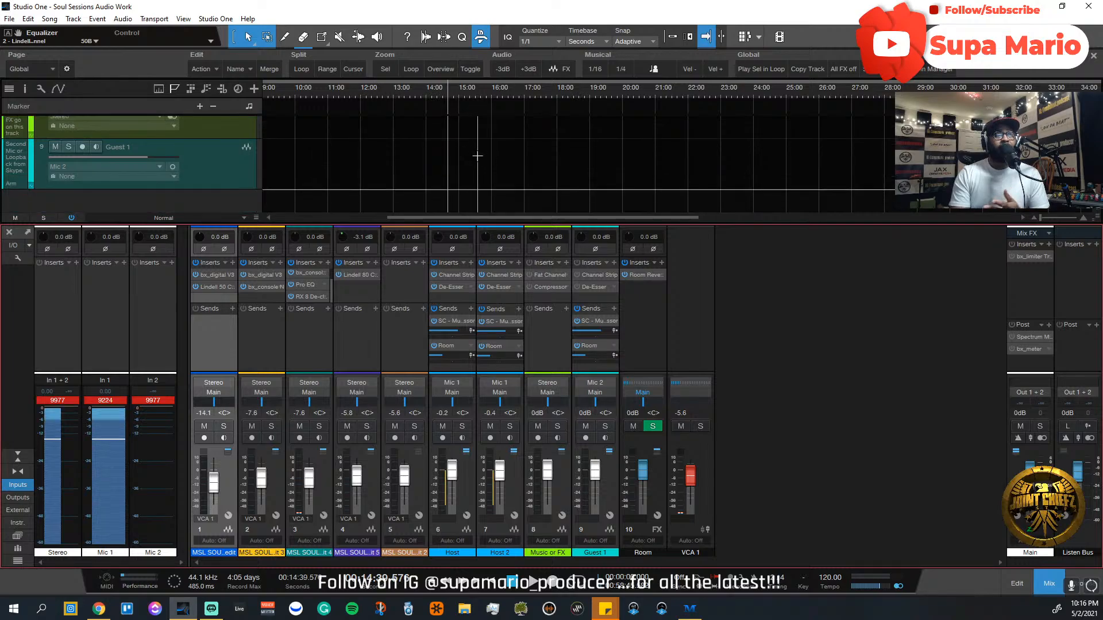
scroll(477, 156, "up", 2)
left_click_drag(460, 219, 337, 219)
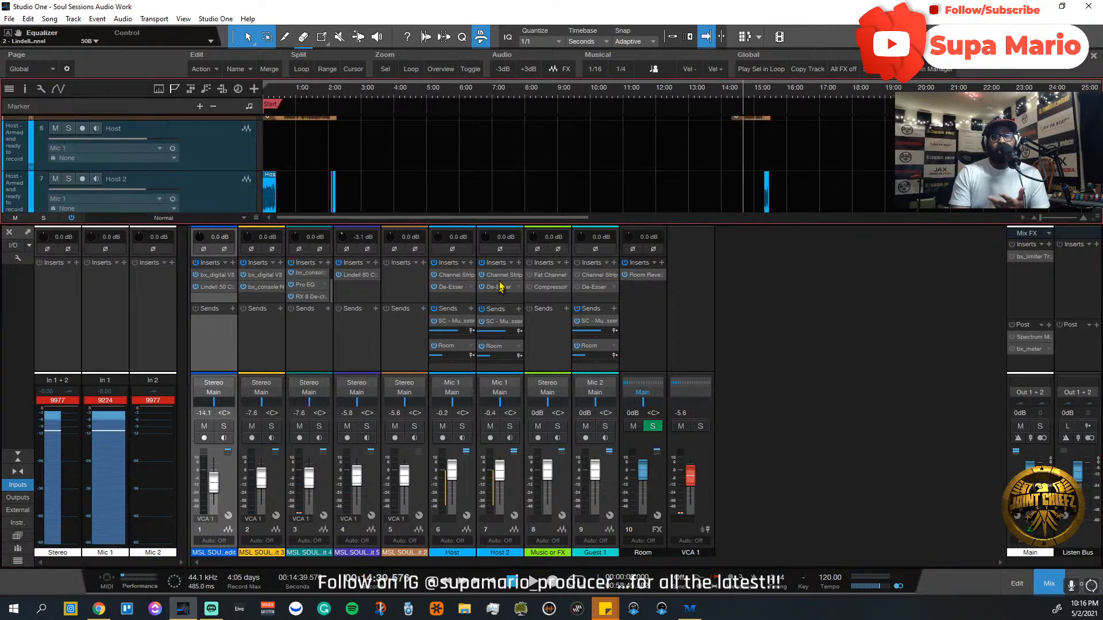
left_click_drag(287, 94, 287, 96)
left_click(286, 105)
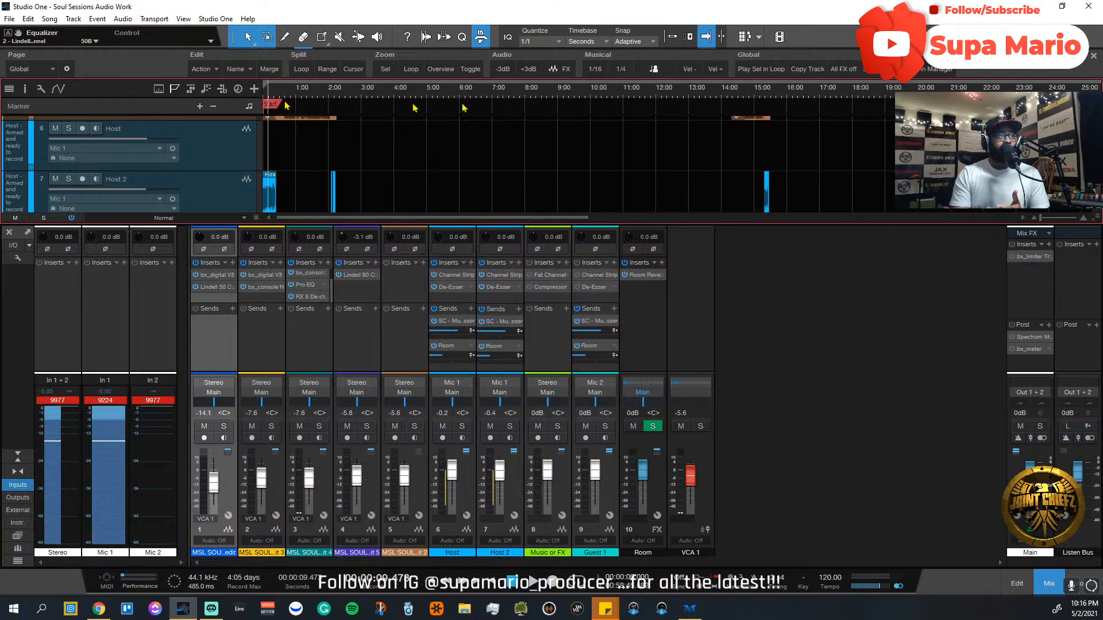
left_click(779, 37)
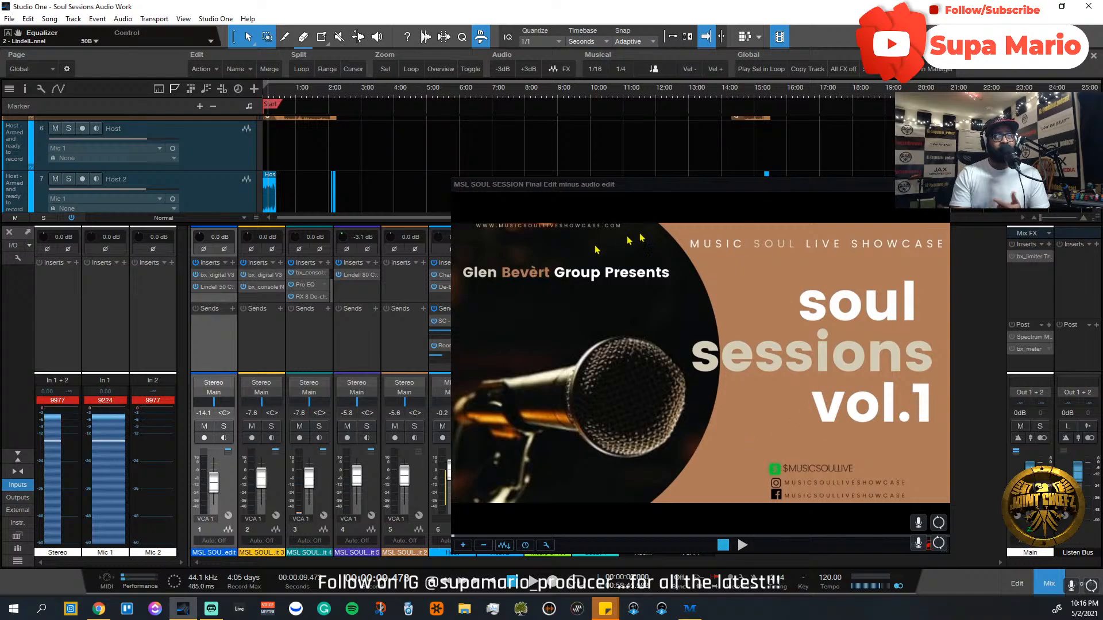
left_click(723, 545)
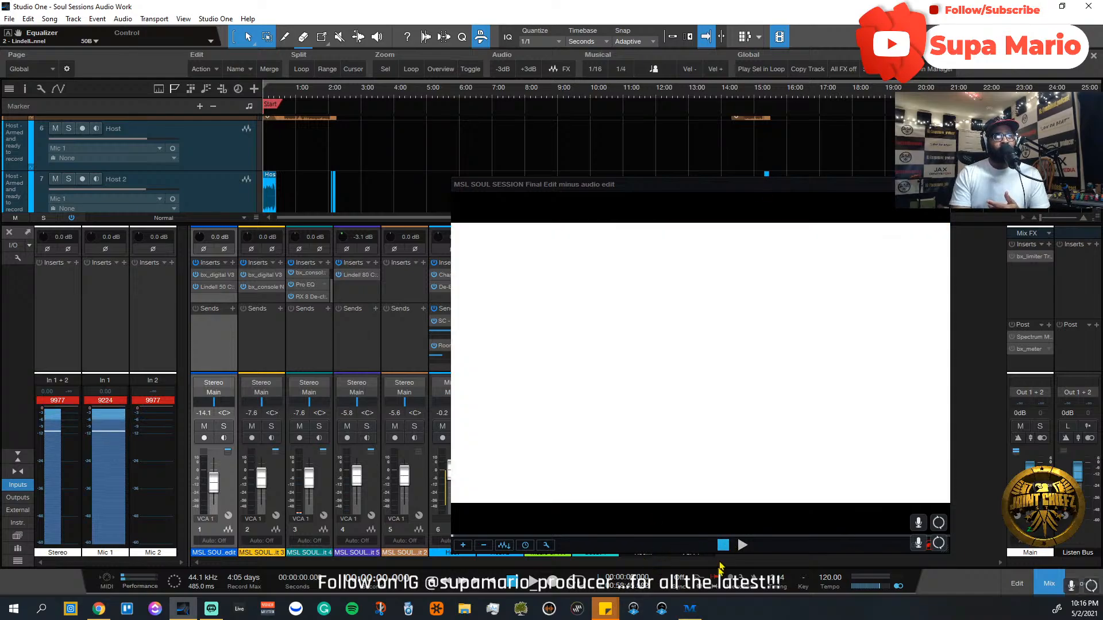
Step: Mute the Host and Host 2 channels, moving the video player aside to reach them
left_click_drag(590, 187, 798, 184)
left_click(442, 426)
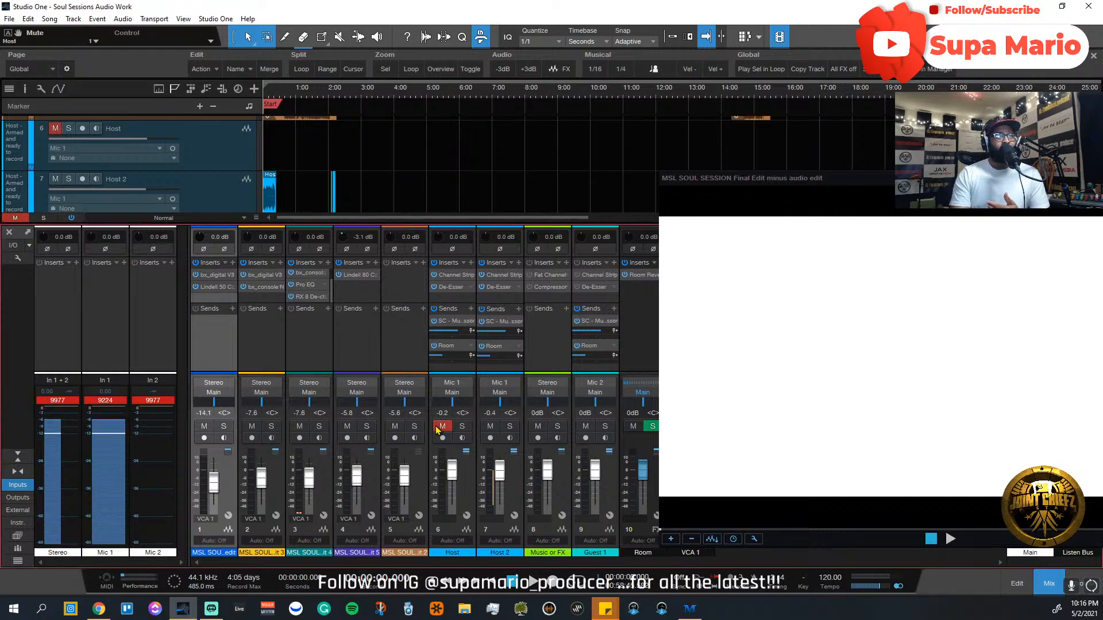
left_click(490, 426)
left_click_drag(834, 183, 615, 160)
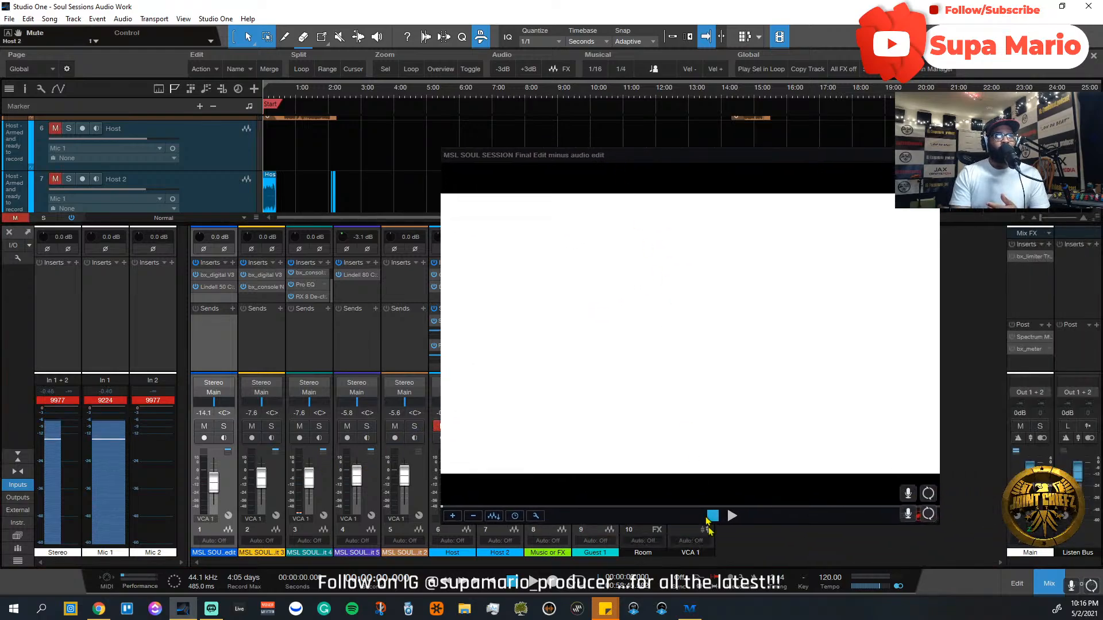
Step: Play the opening against the picture from the start with both Host channels muted, then stop and recue to about 0:03
left_click(530, 582)
mouse_move(605, 608)
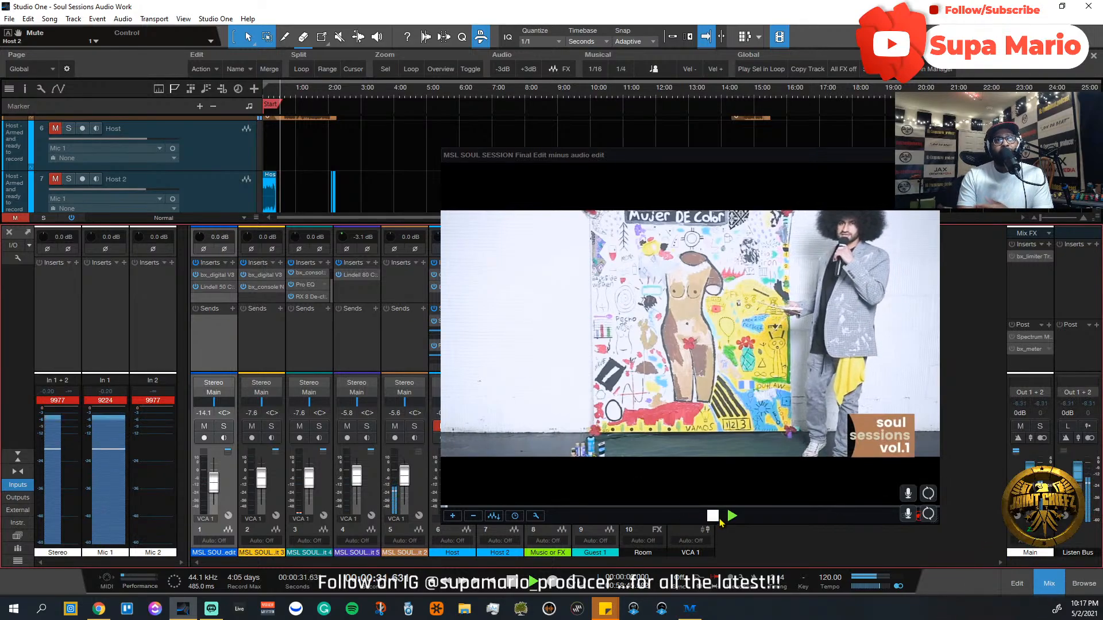
left_click(714, 517)
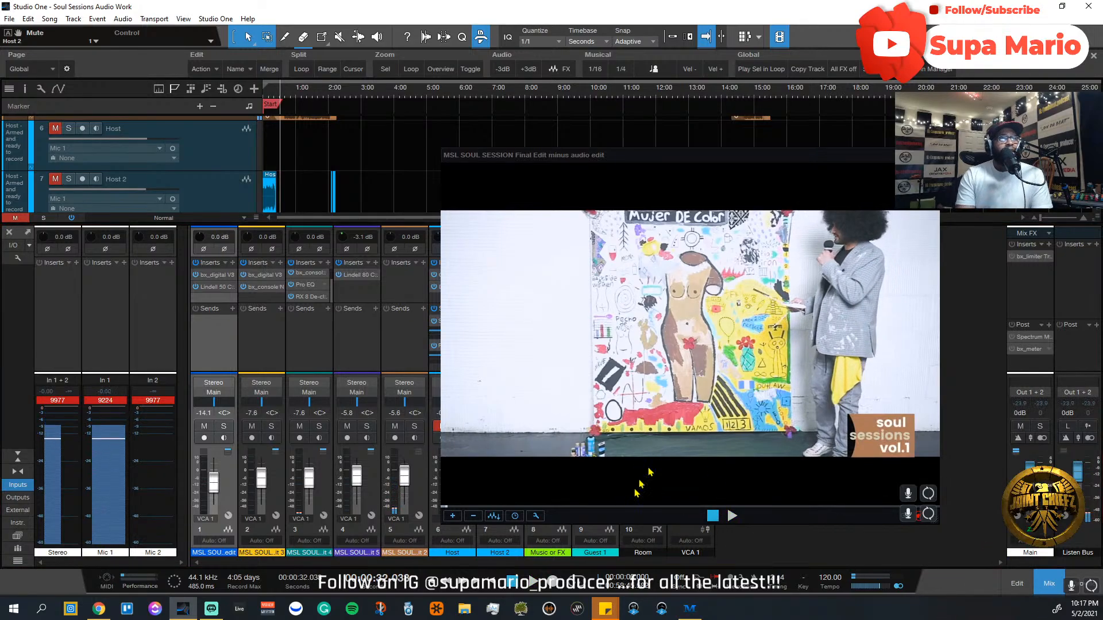
left_click(267, 95)
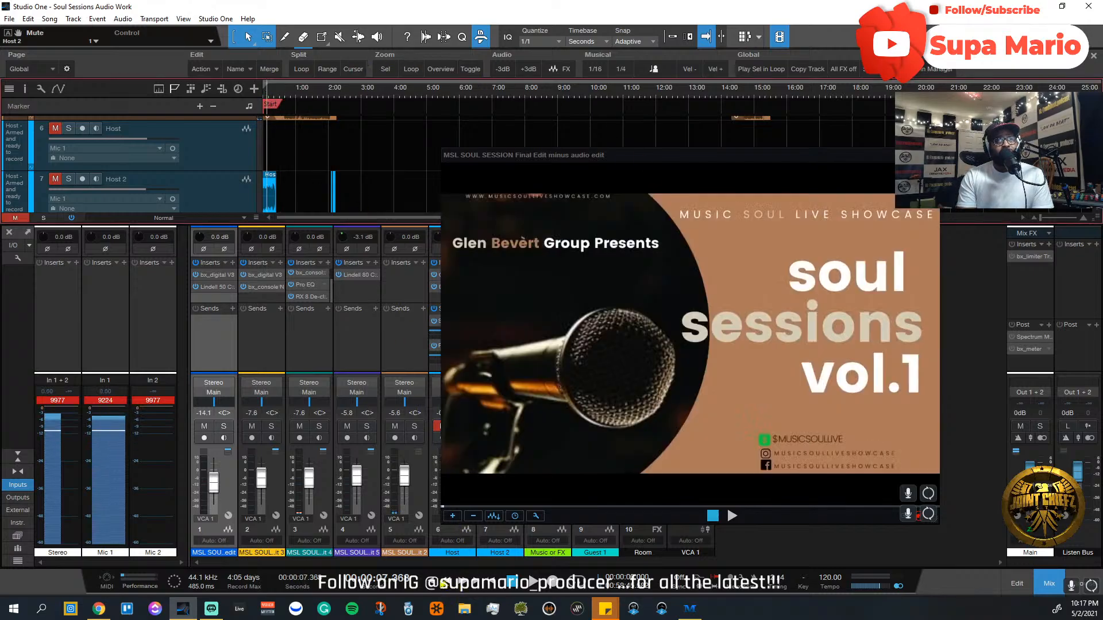
left_click(265, 96)
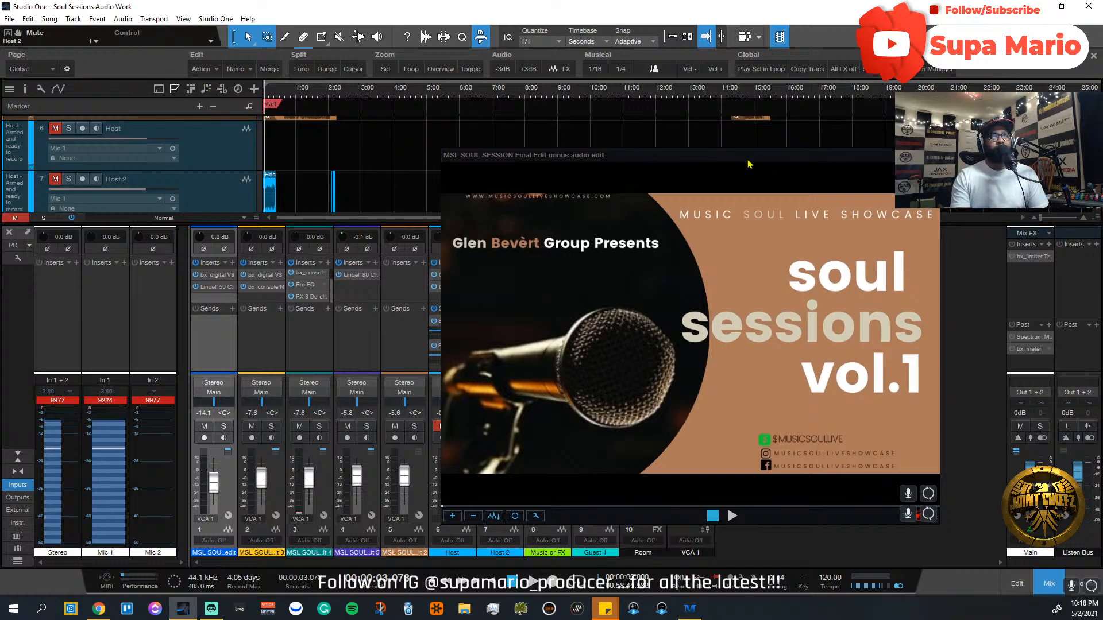
Step: Inspect the Host channel's Channel Strip and De-Esser inserts, then close the insert editor
left_click_drag(748, 164, 854, 200)
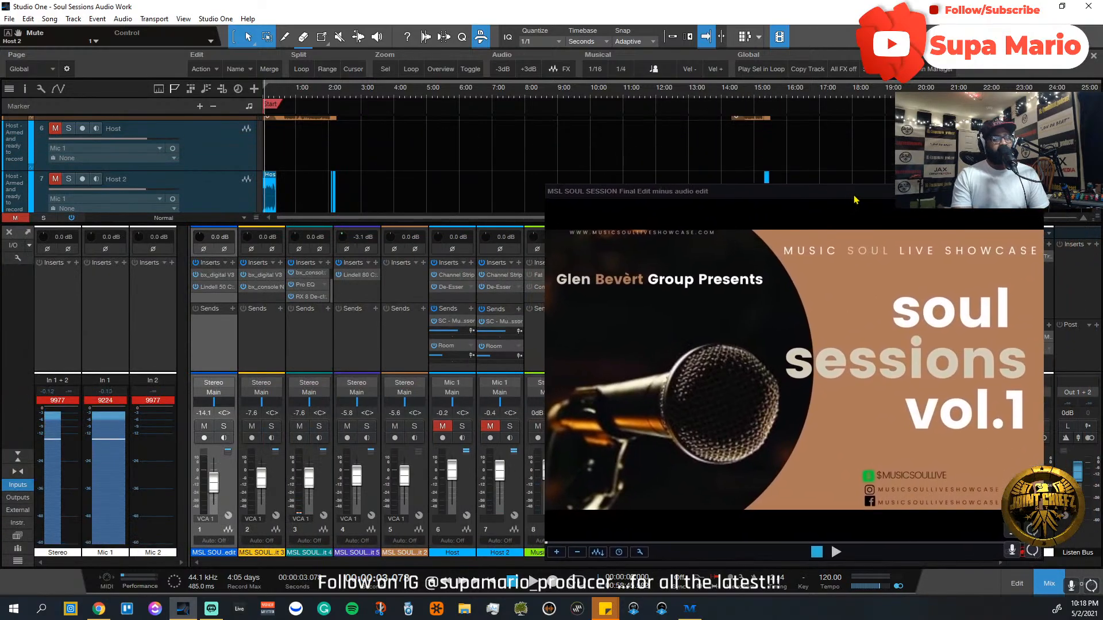
left_click(466, 276)
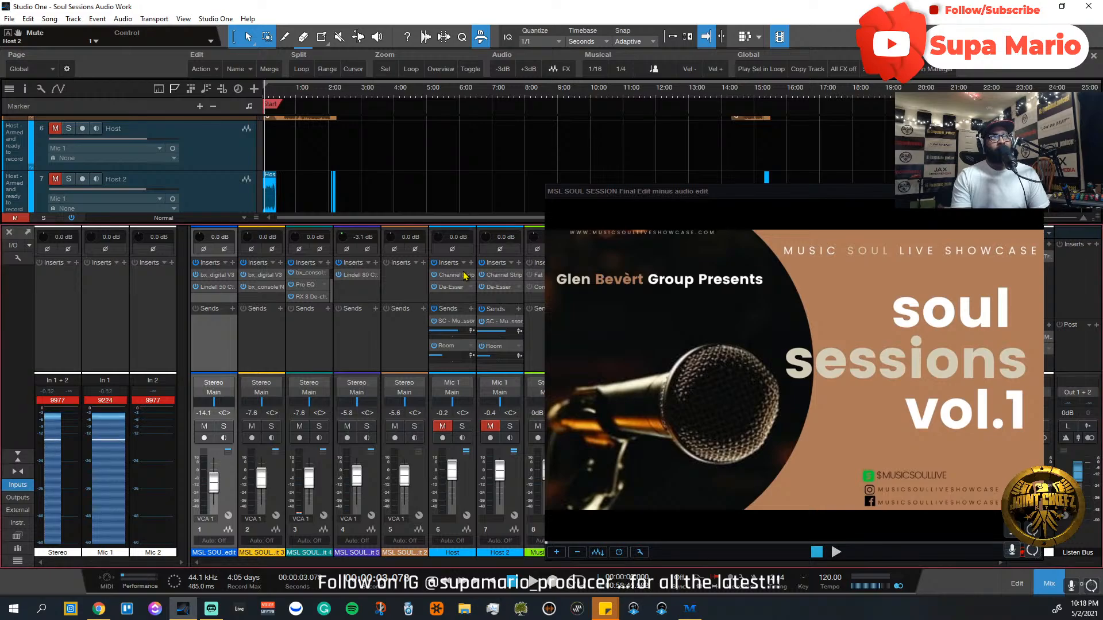
left_click_drag(529, 100, 616, 104)
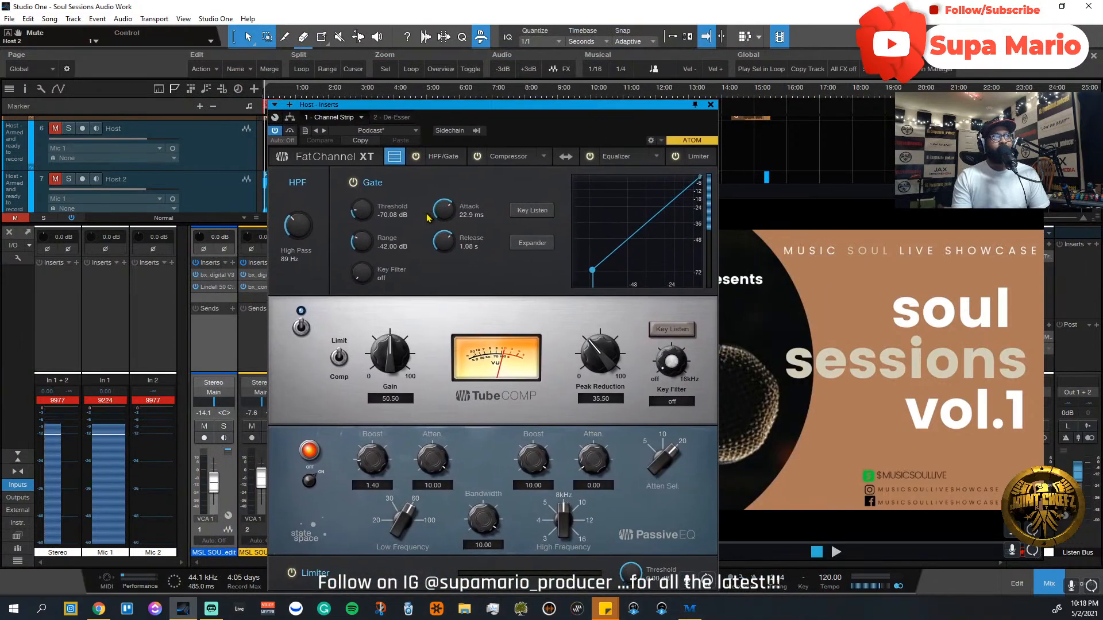
left_click(395, 118)
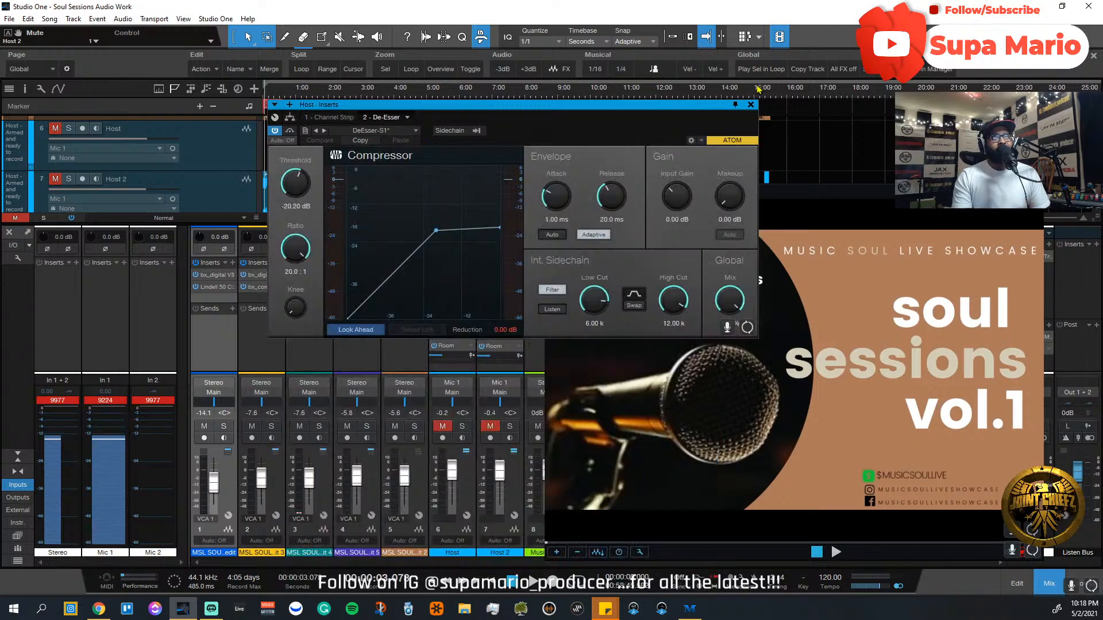
left_click(750, 105)
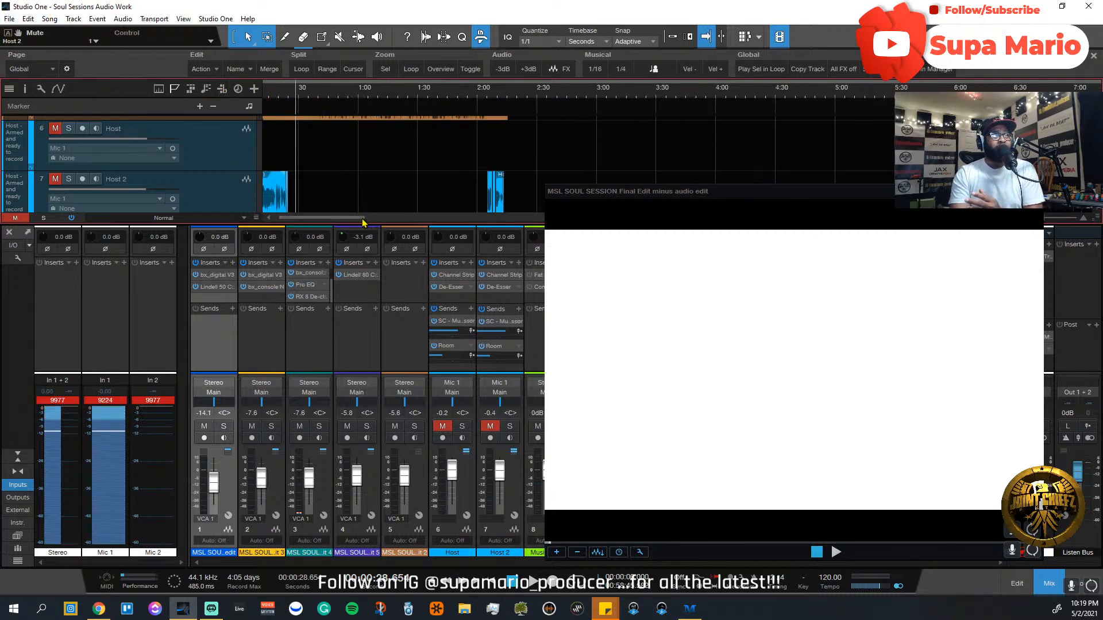
Step: Return the playhead to the song's start and play the first seconds with both Host channels muted, then stop
scroll(277, 215, "up", 3)
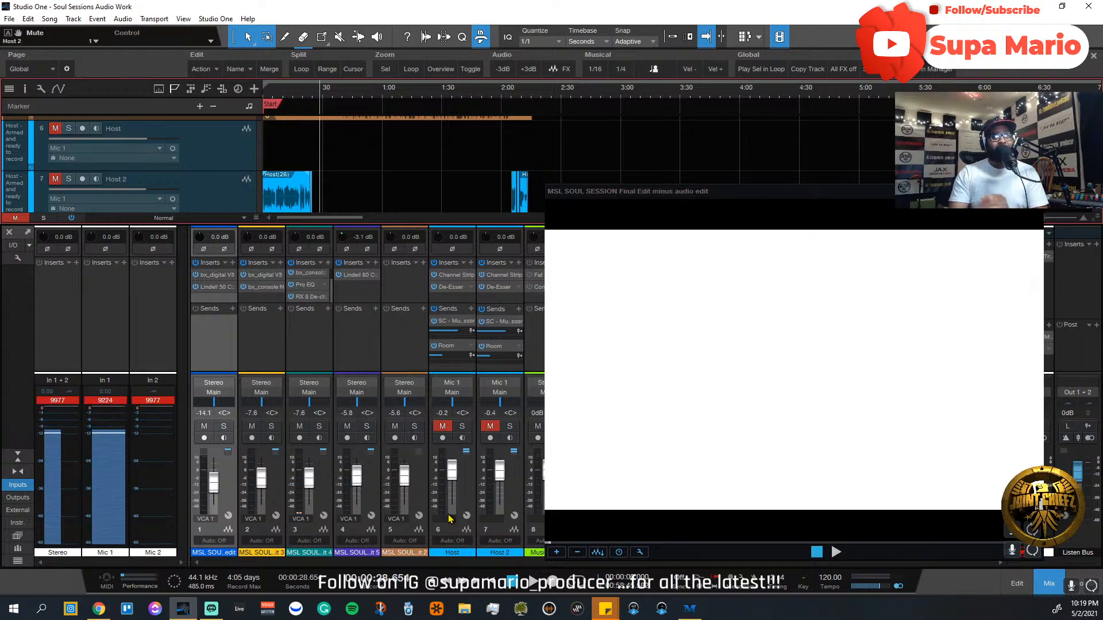
left_click(493, 586)
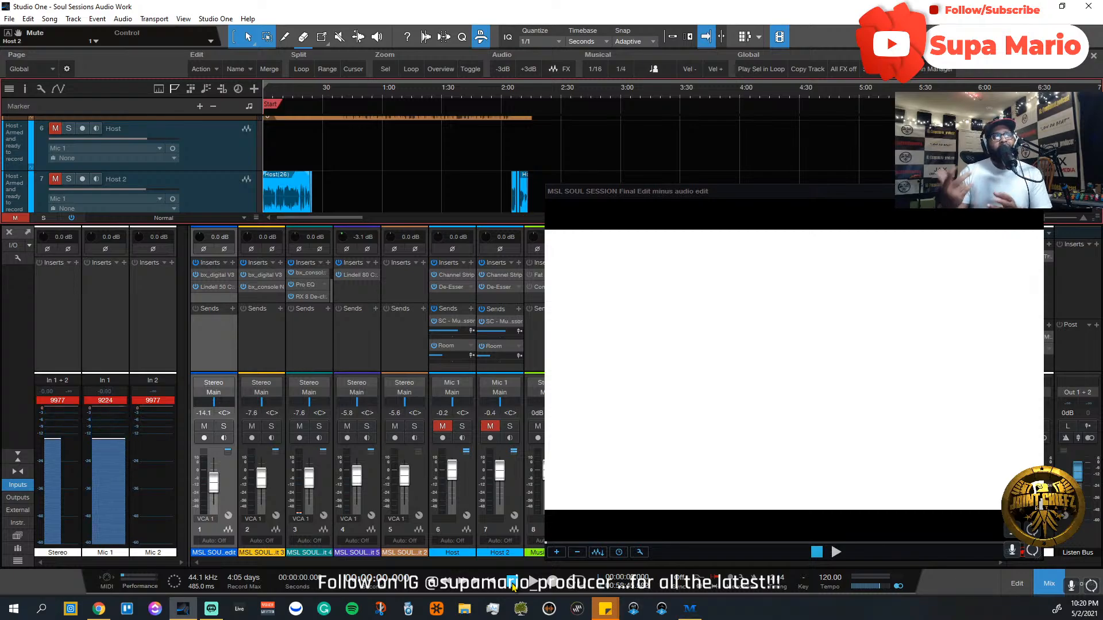
key("space")
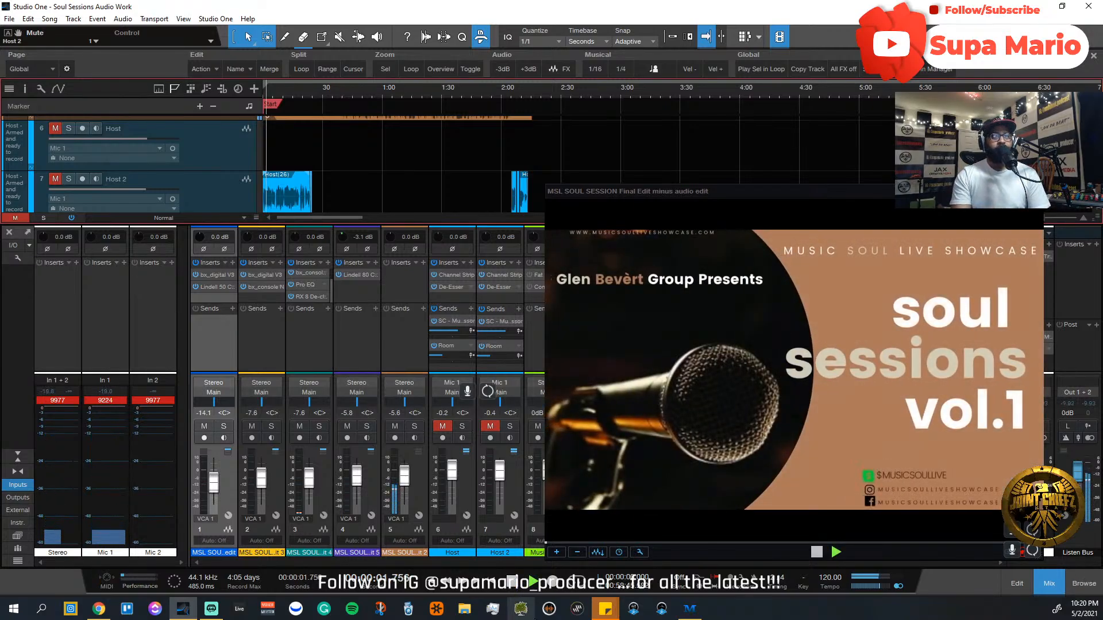
key("space")
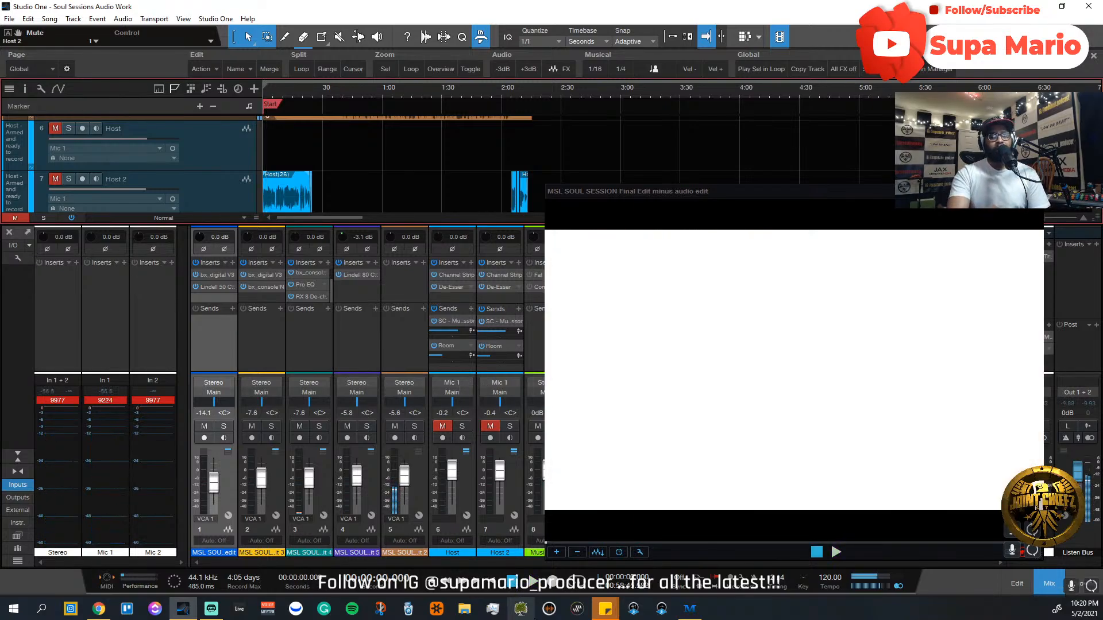
Step: Unmute the Host 2 and Host channels, play the opening against the picture for about 25 seconds, then stop
left_click(490, 427)
left_click(443, 427)
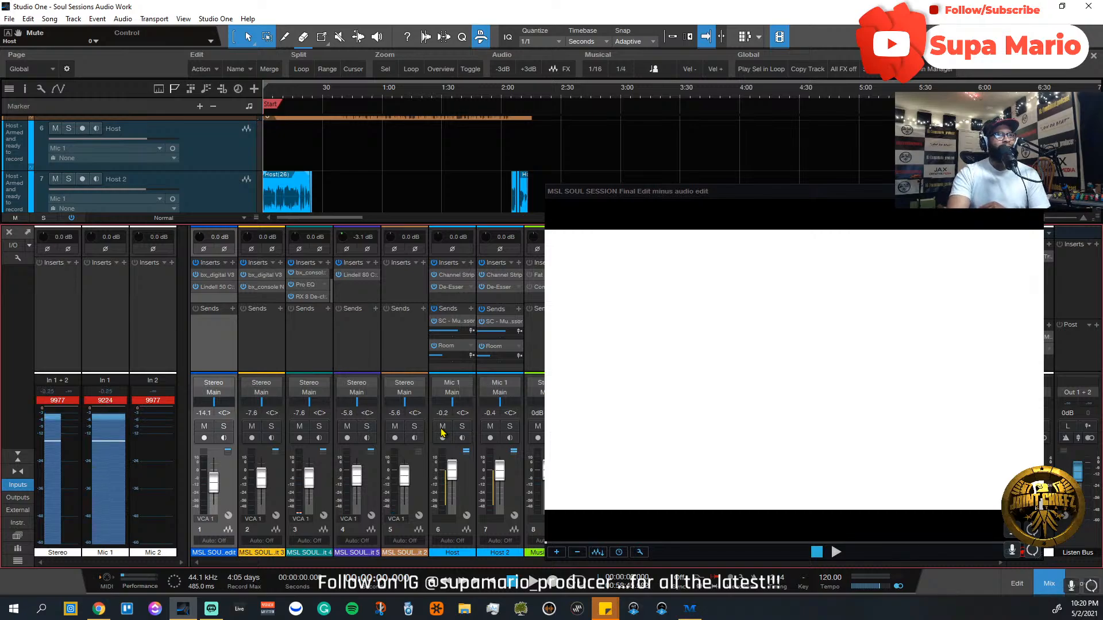
key("space")
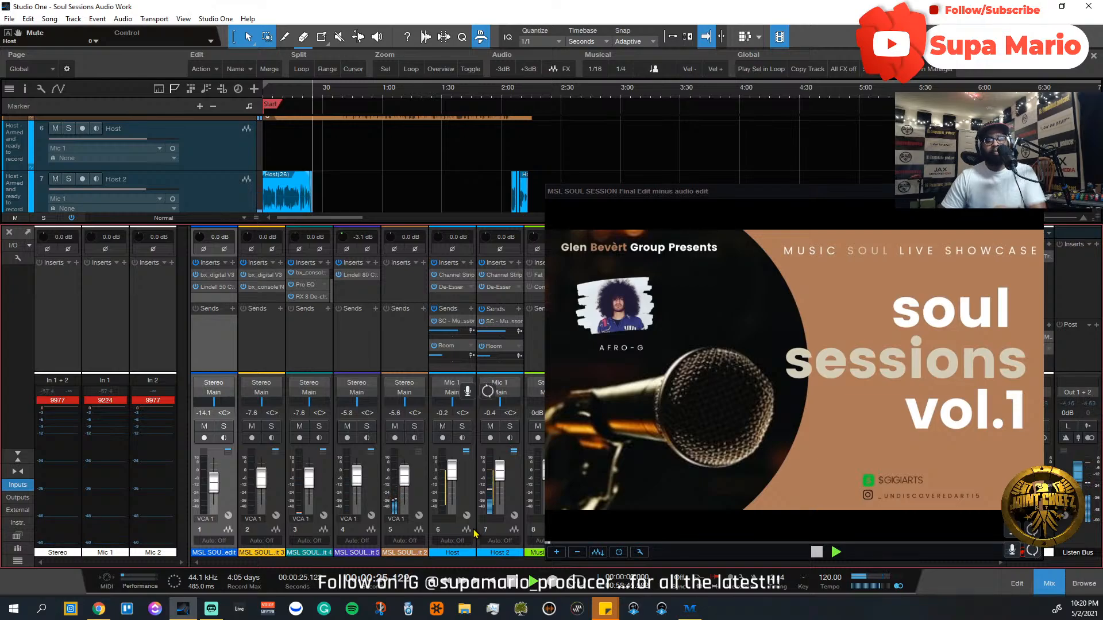
key("space")
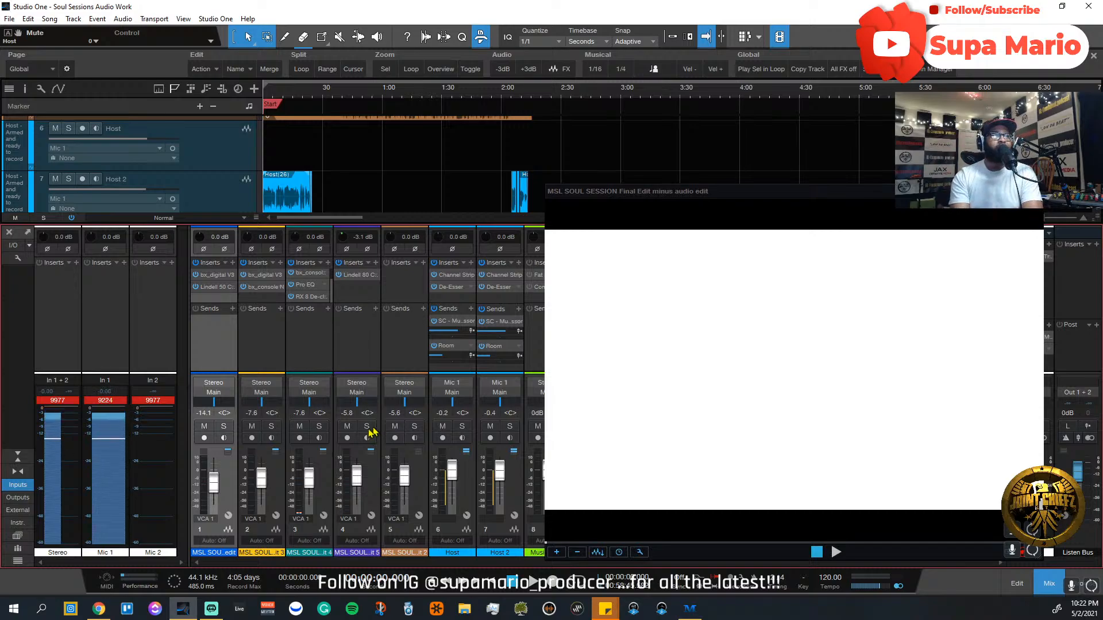
Step: Inspect the Host channel's Channel Strip insert, moving its editor into full view, then close it
left_click(457, 278)
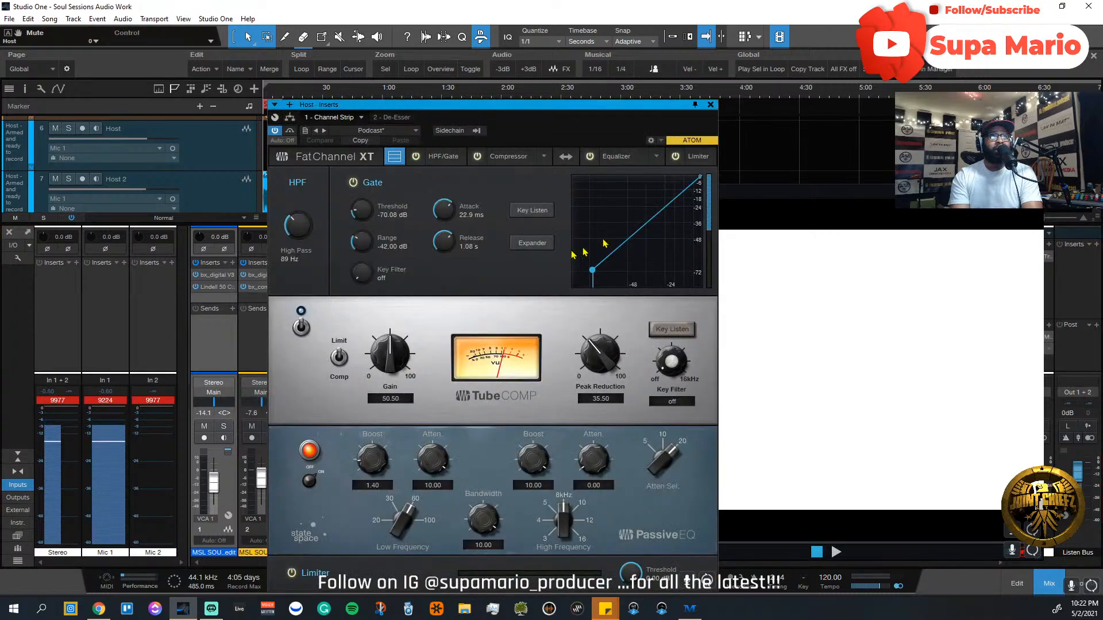
left_click_drag(602, 110, 695, 54)
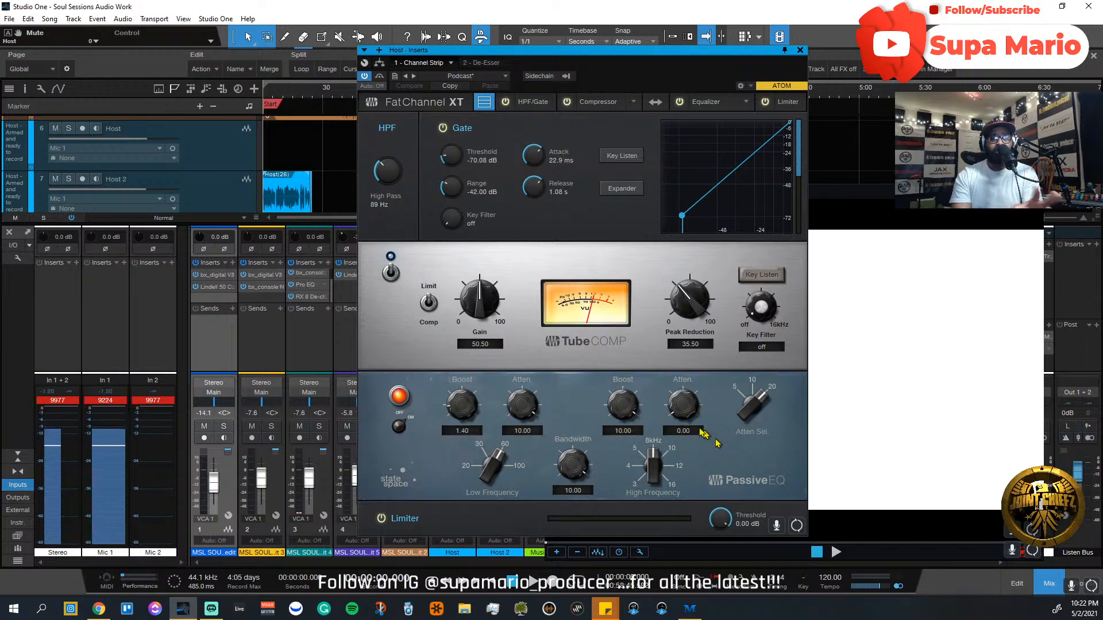
left_click(802, 49)
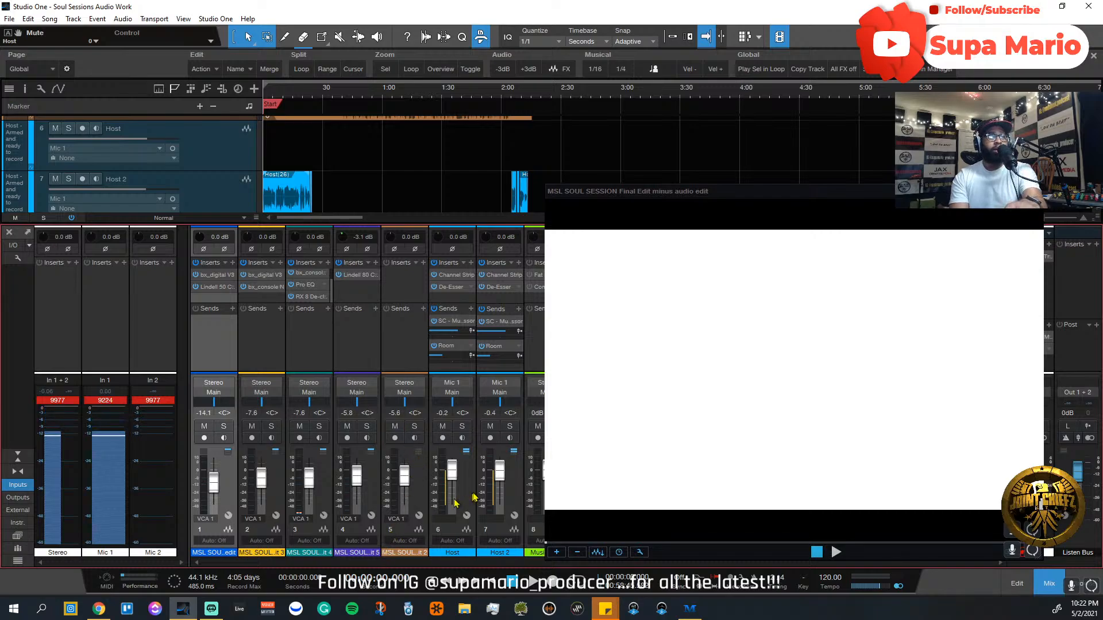
Step: Audition the Host and Host 2 channels soloed together from the song's start to about 0:25, then stop and clear both solos
key("s")
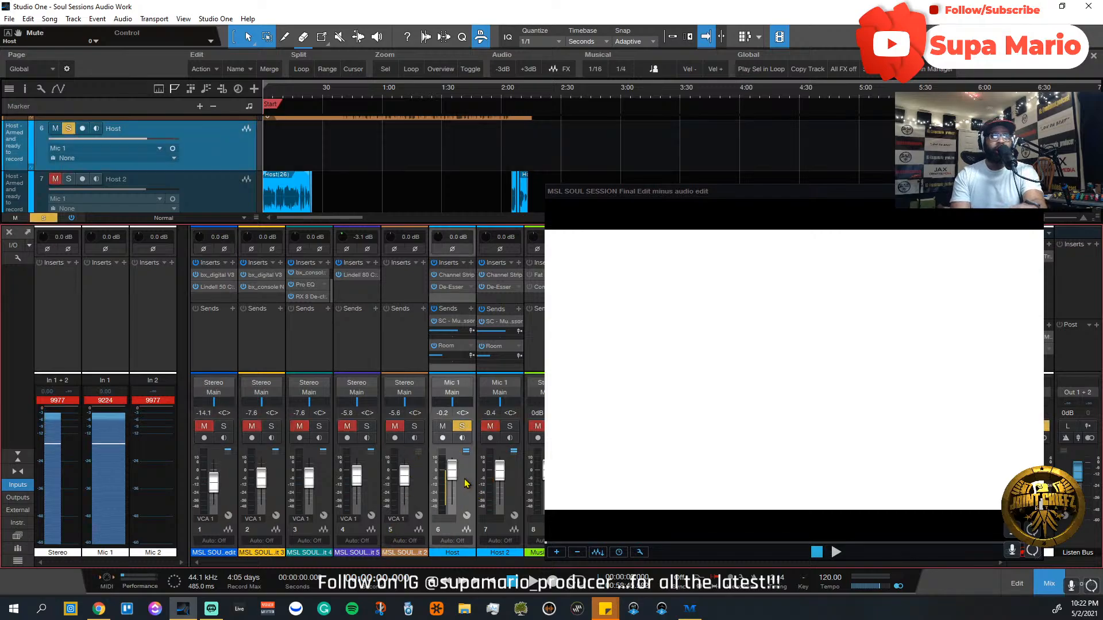
left_click(510, 427)
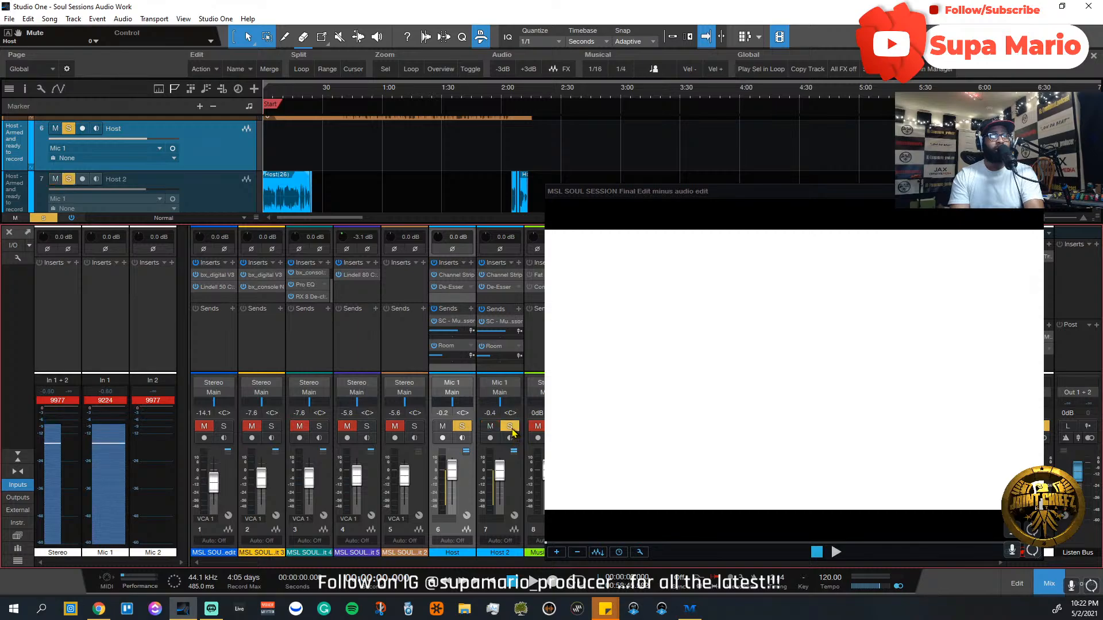
key("space")
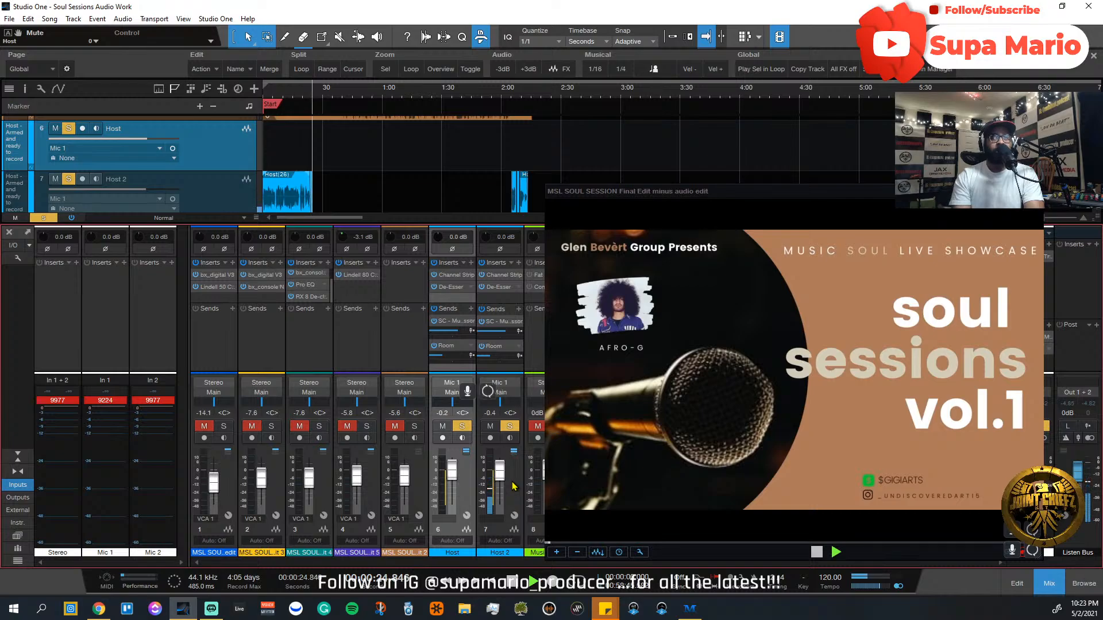
key("space")
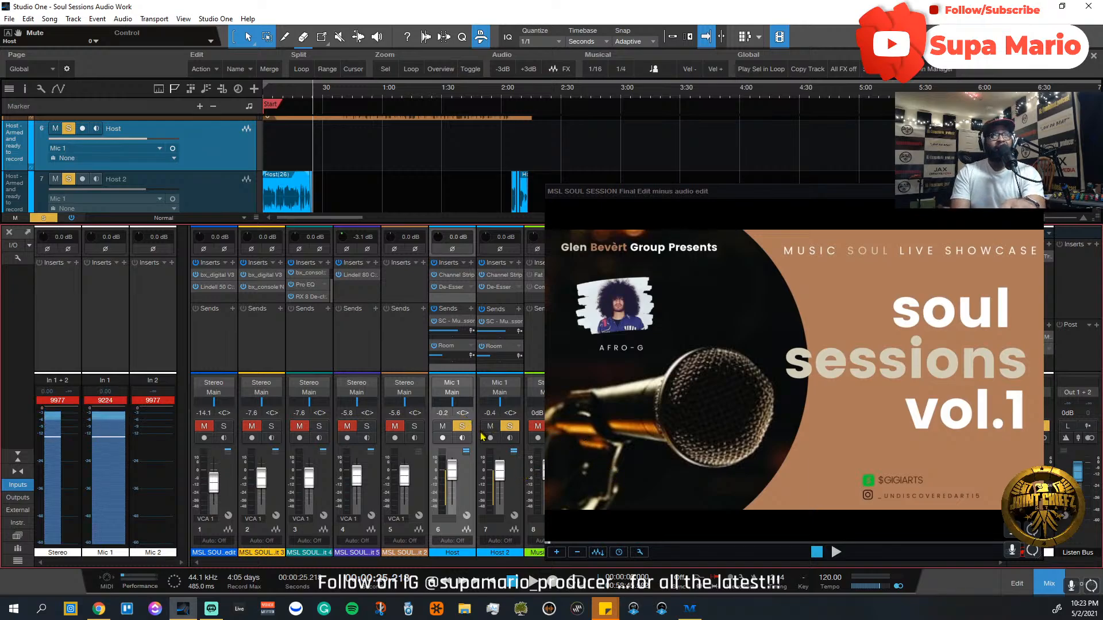
left_click(509, 426)
left_click(463, 426)
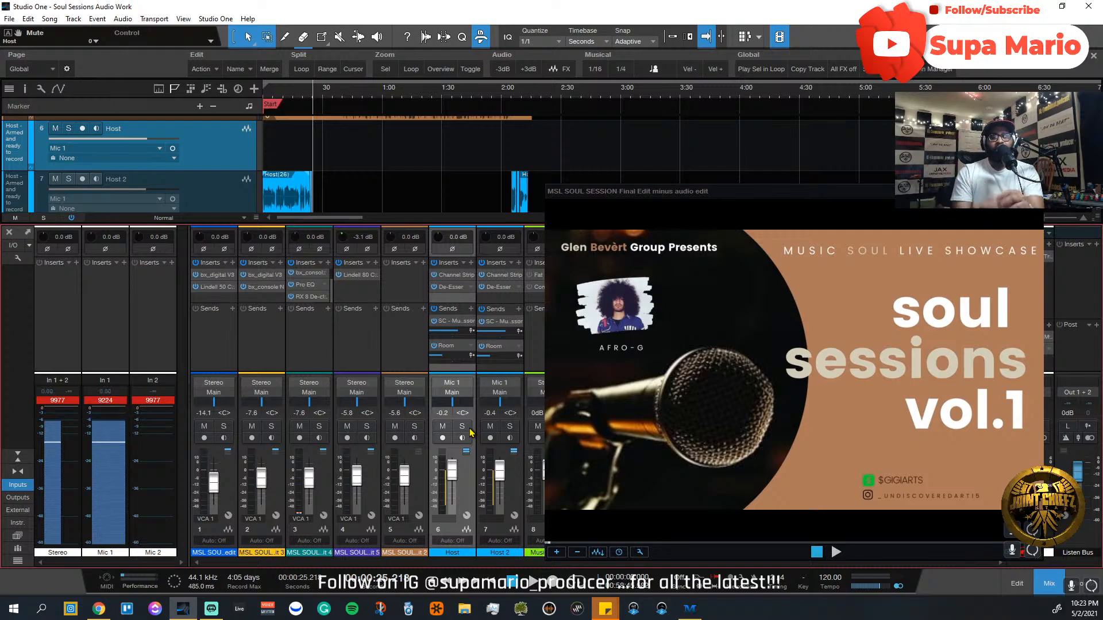
Step: Return to the song's start and play the full mix of the opening, stopping at about 0:06
key("Home")
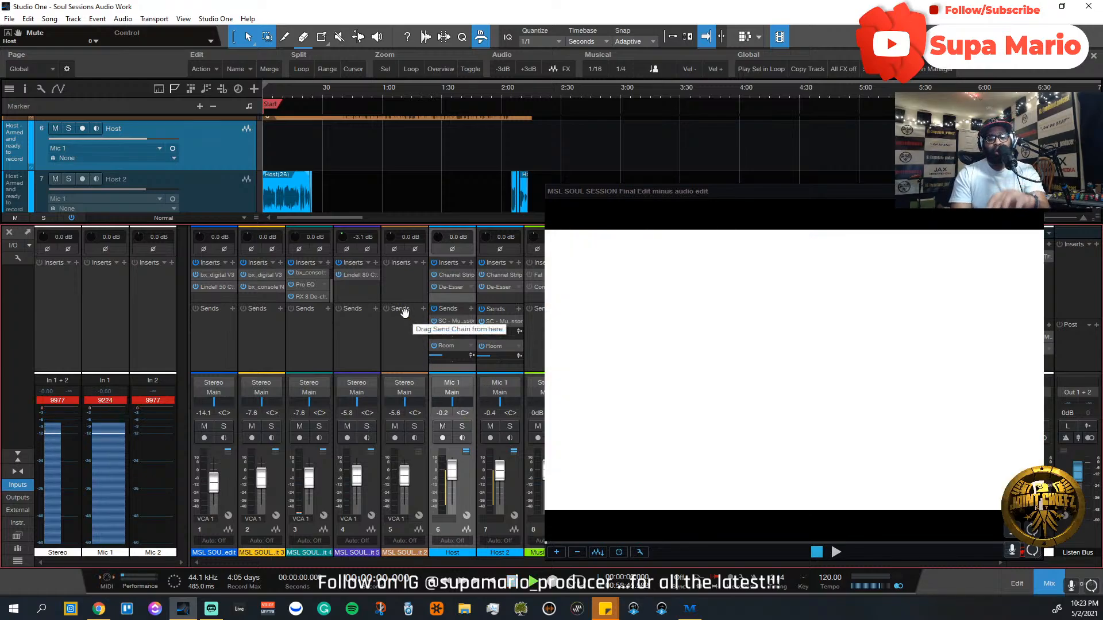
key("space")
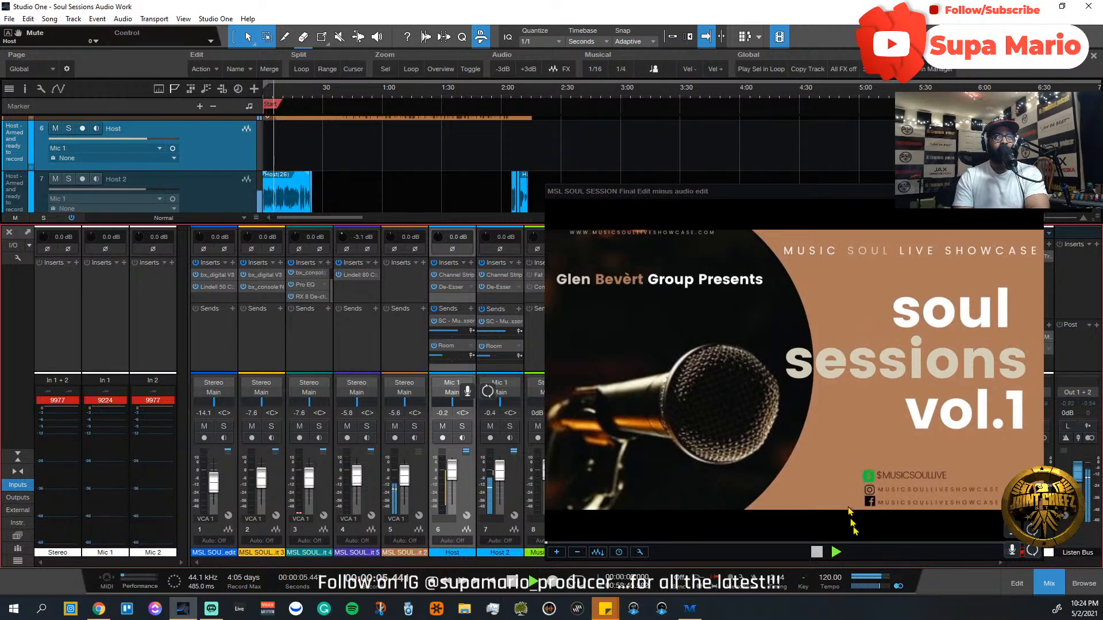
key("space")
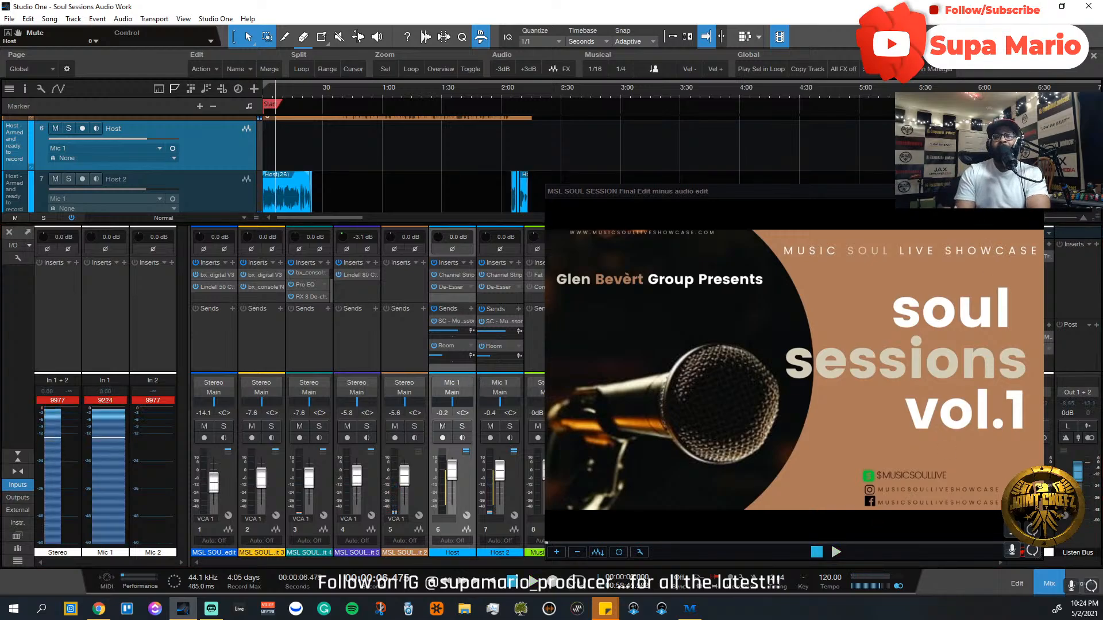
Step: Open the Main channel's bx_limiter True Peak insert and arrange its editor and the video player side by side
left_click_drag(984, 200, 652, 174)
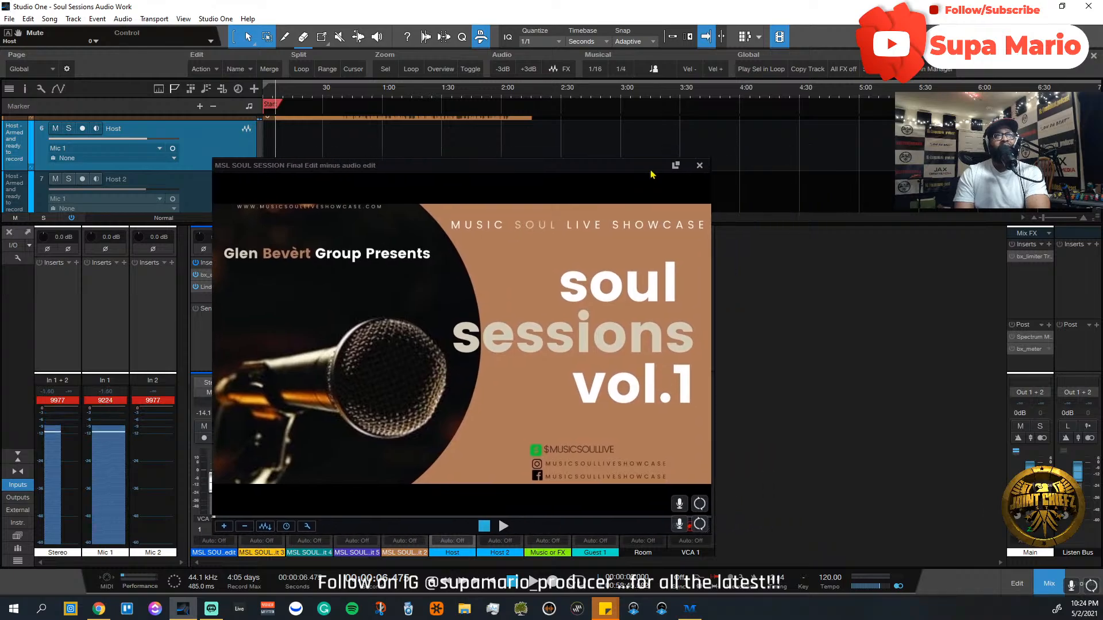
left_click(1027, 261)
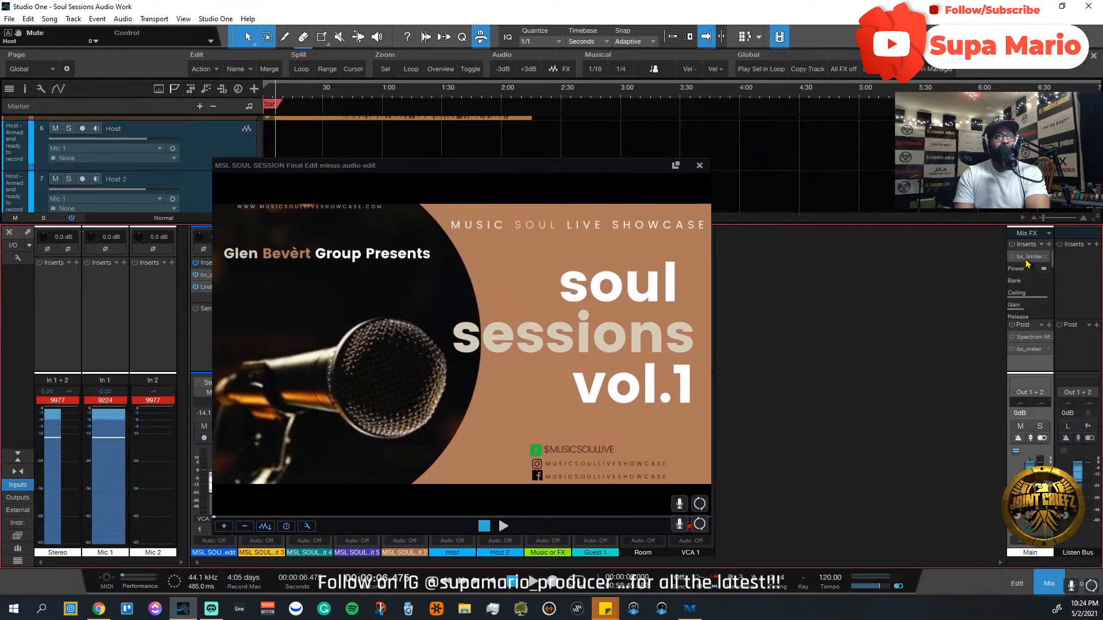
double_click(1027, 262)
left_click_drag(827, 112, 900, 104)
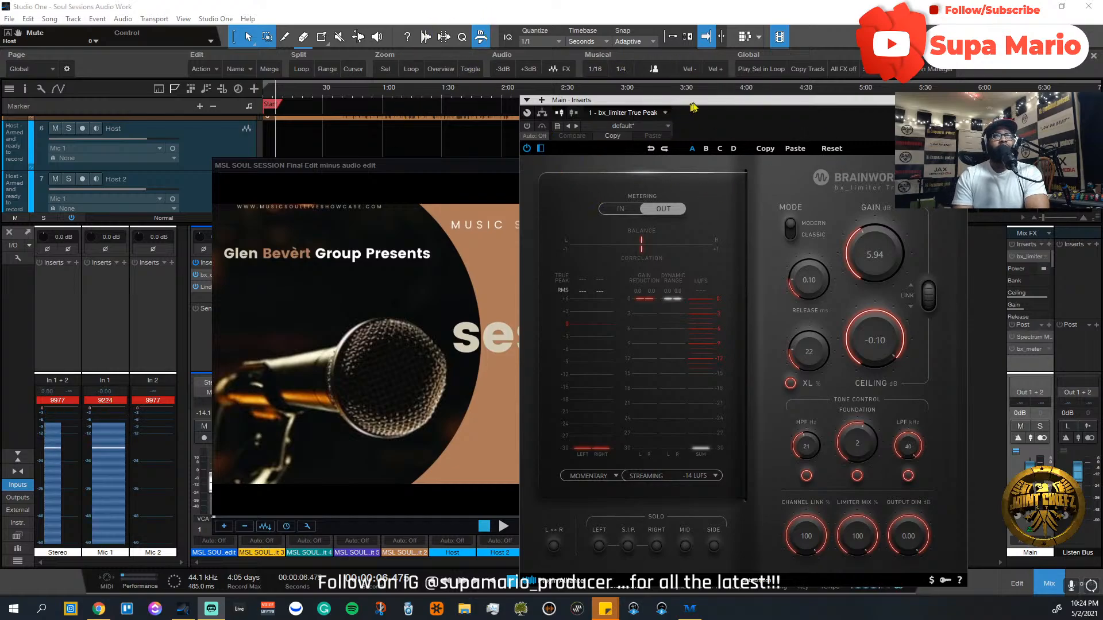
left_click_drag(693, 107, 791, 118)
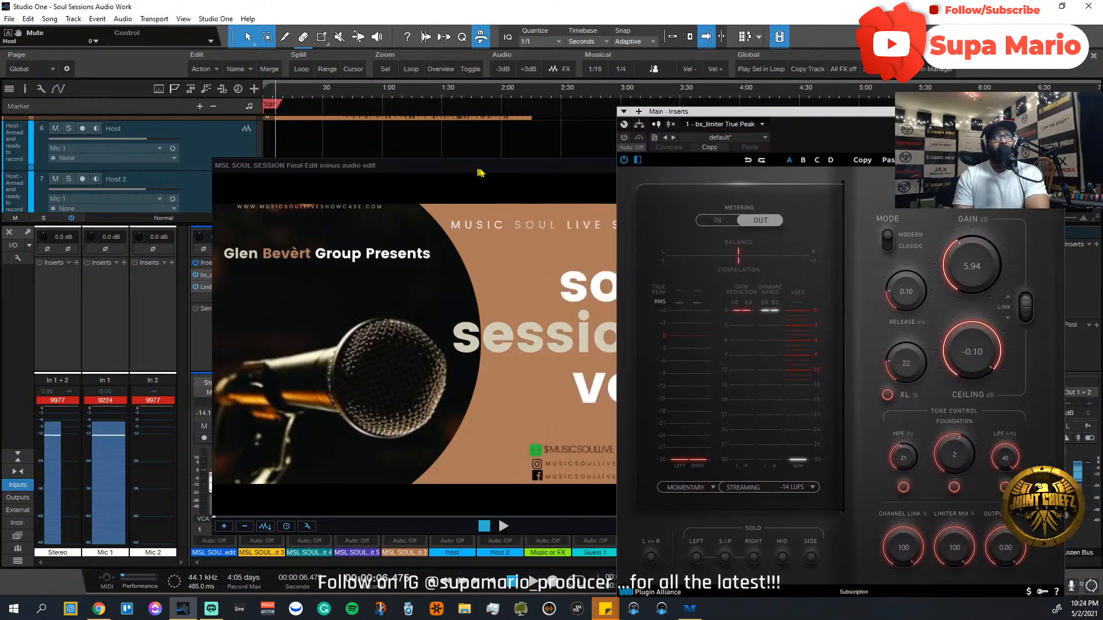
left_click_drag(479, 172, 375, 187)
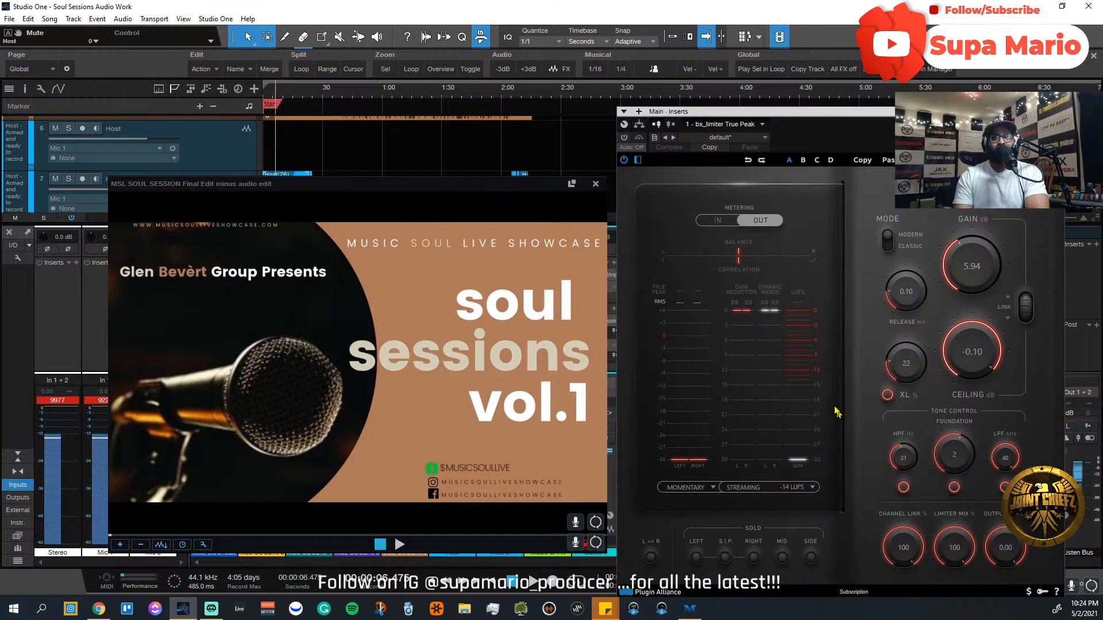
left_click_drag(841, 116, 845, 104)
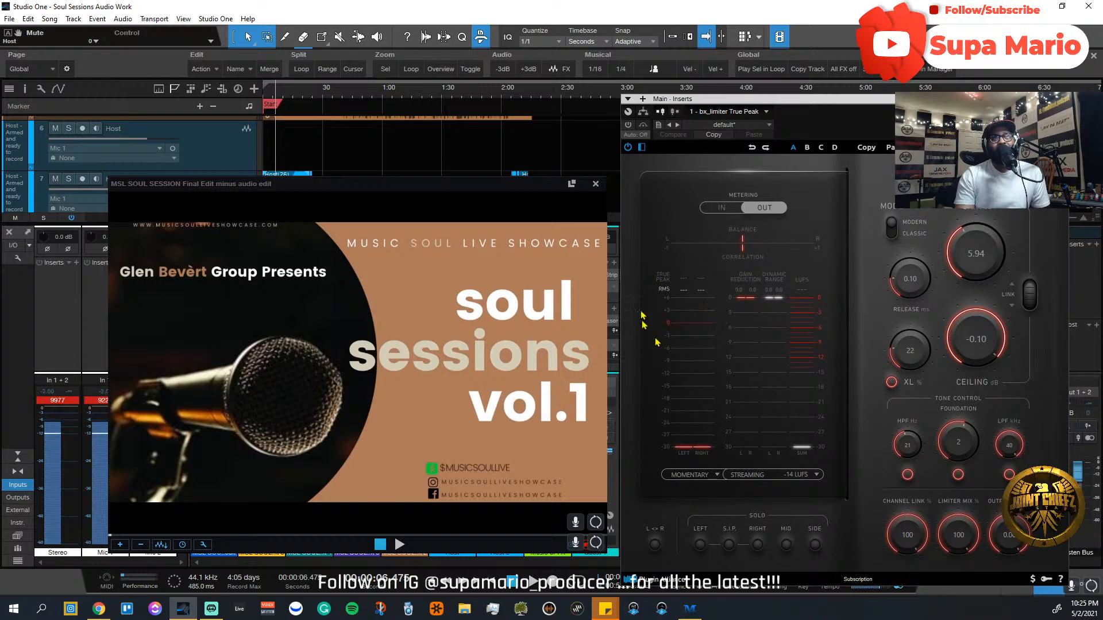
Step: Activate the bx_limiter True Peak on the Main channel and play the opening from the start through it, stopping at about 0:24
left_click(627, 124)
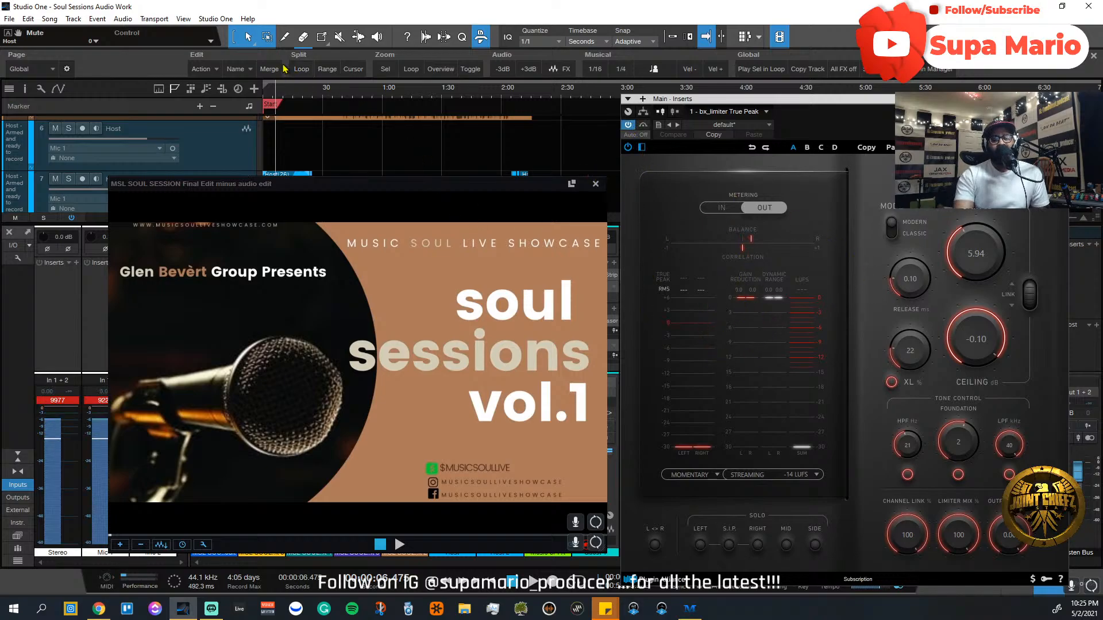
key("space")
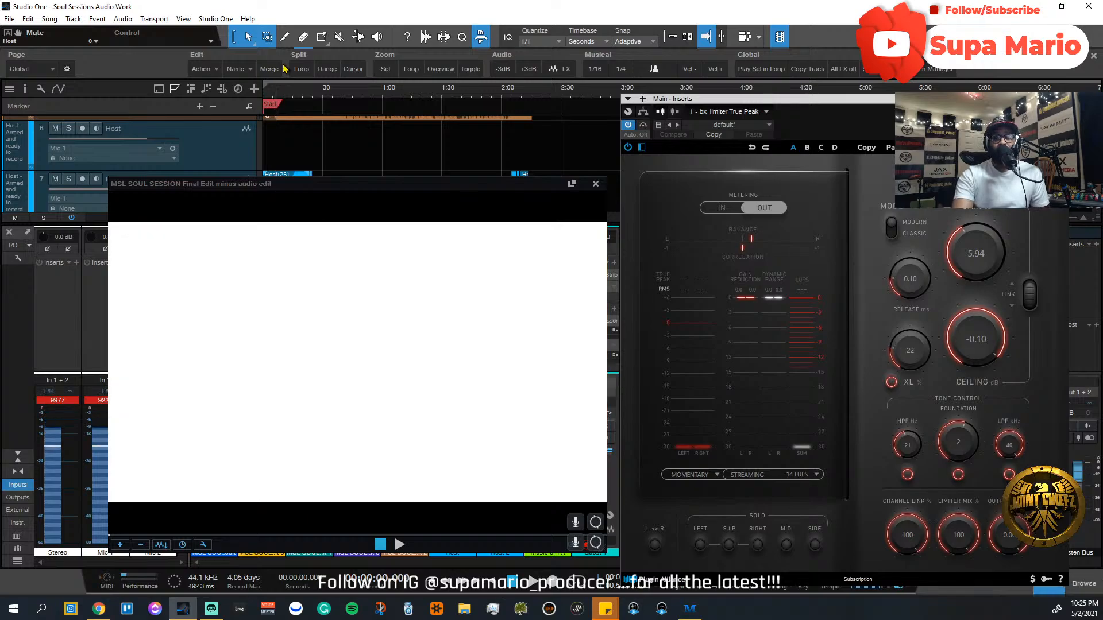
key("space")
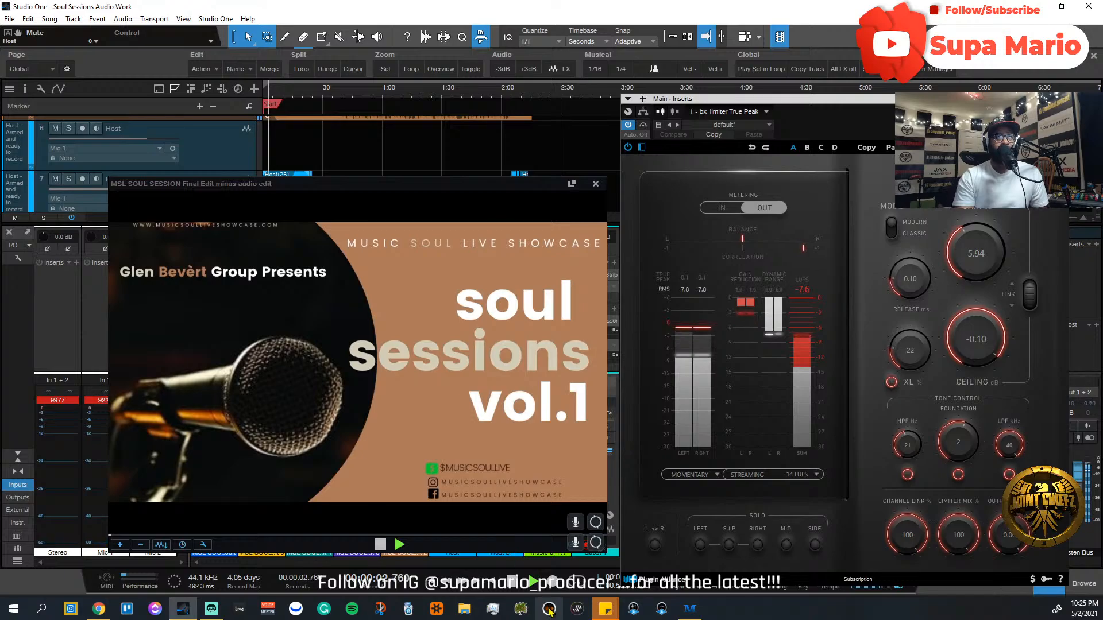
mouse_move(605, 609)
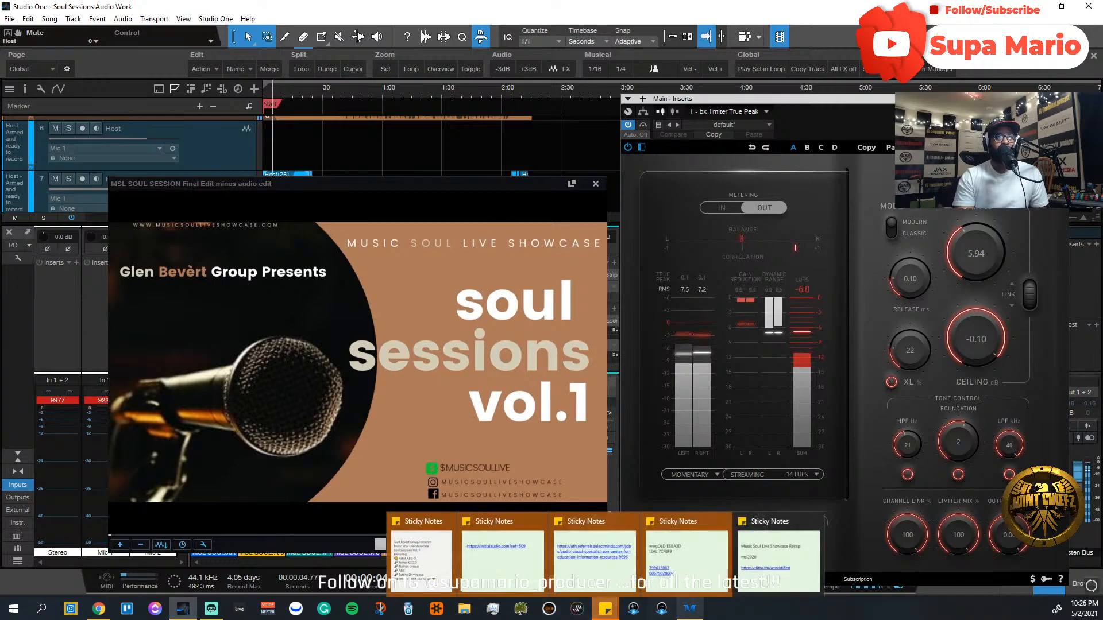
mouse_move(690, 609)
mouse_move(697, 557)
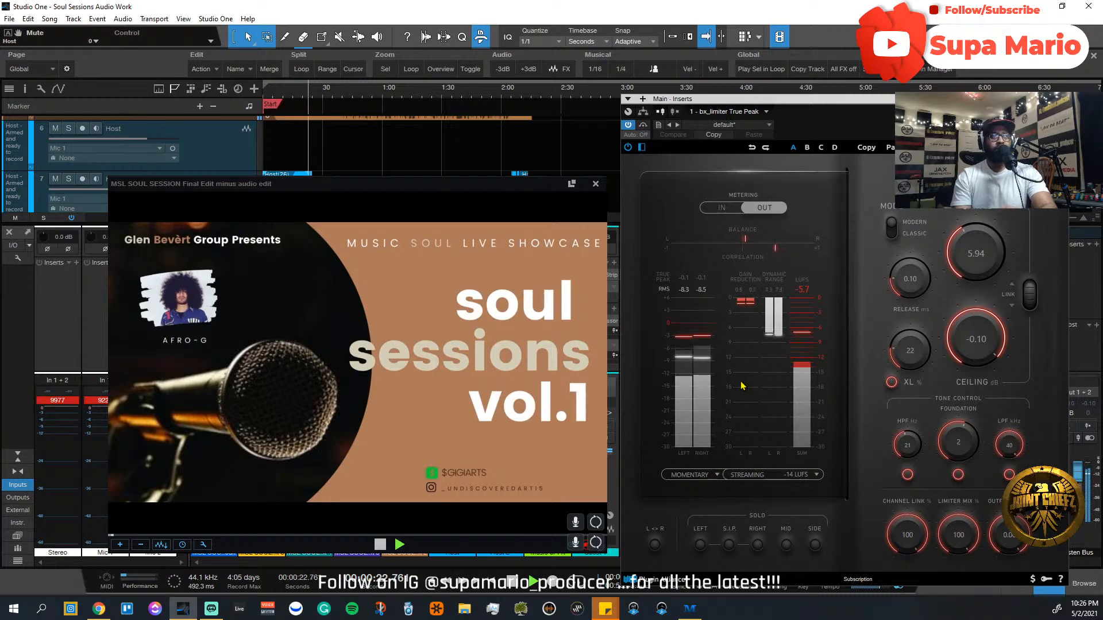
key("space")
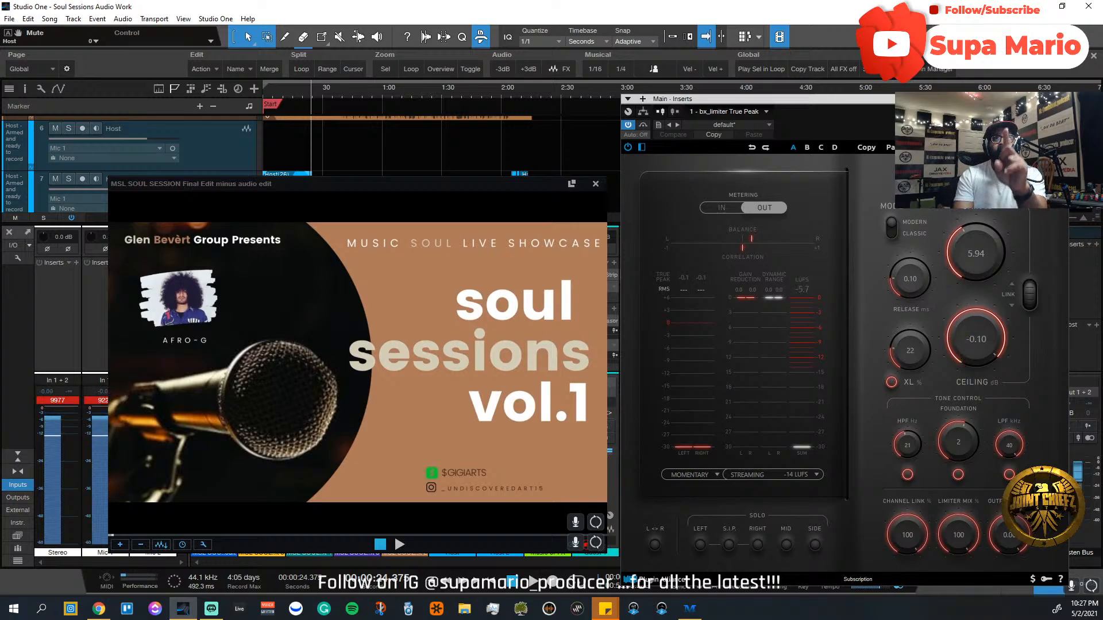
Step: Close the limiter editor and place the playhead at about 42:11, within the purple track 4 performance clip
scroll(471, 120, "up", 3)
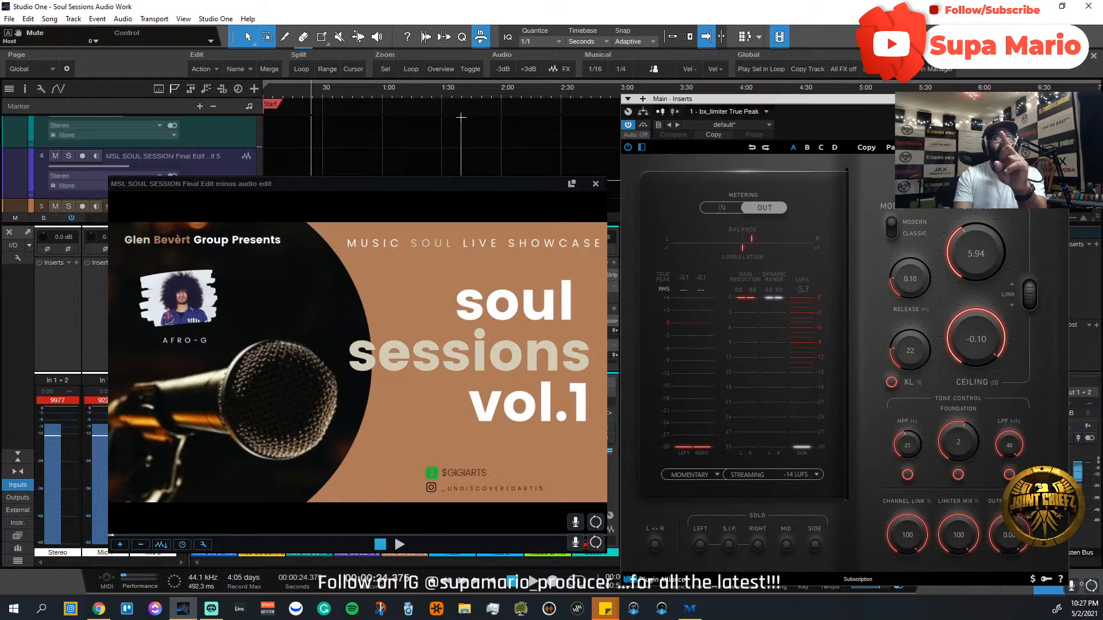
scroll(545, 103, "down", 5)
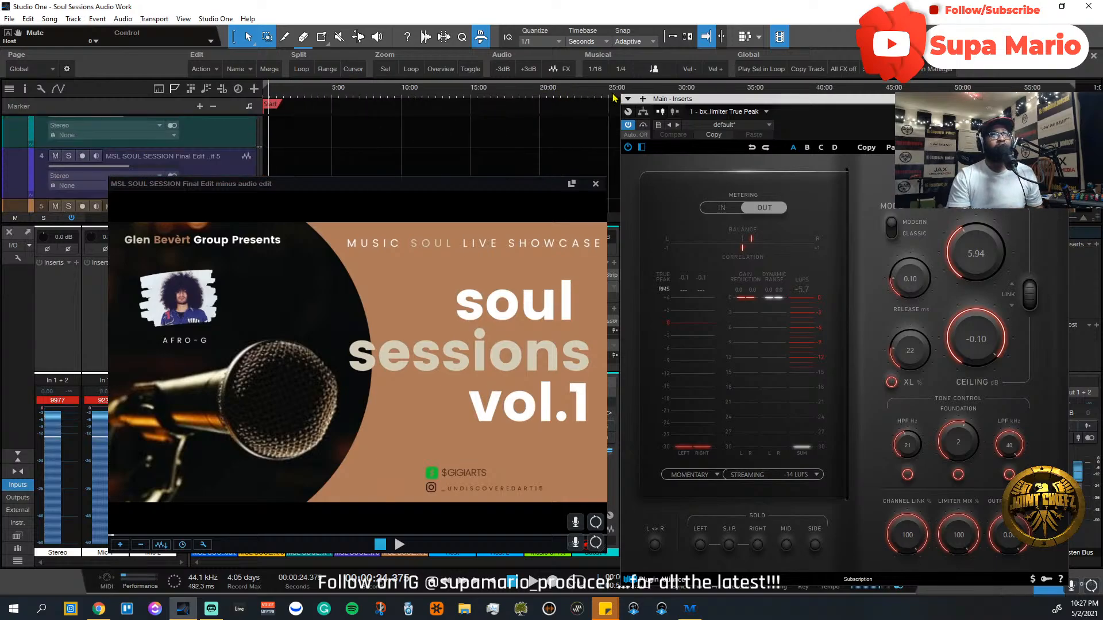
left_click(1063, 99)
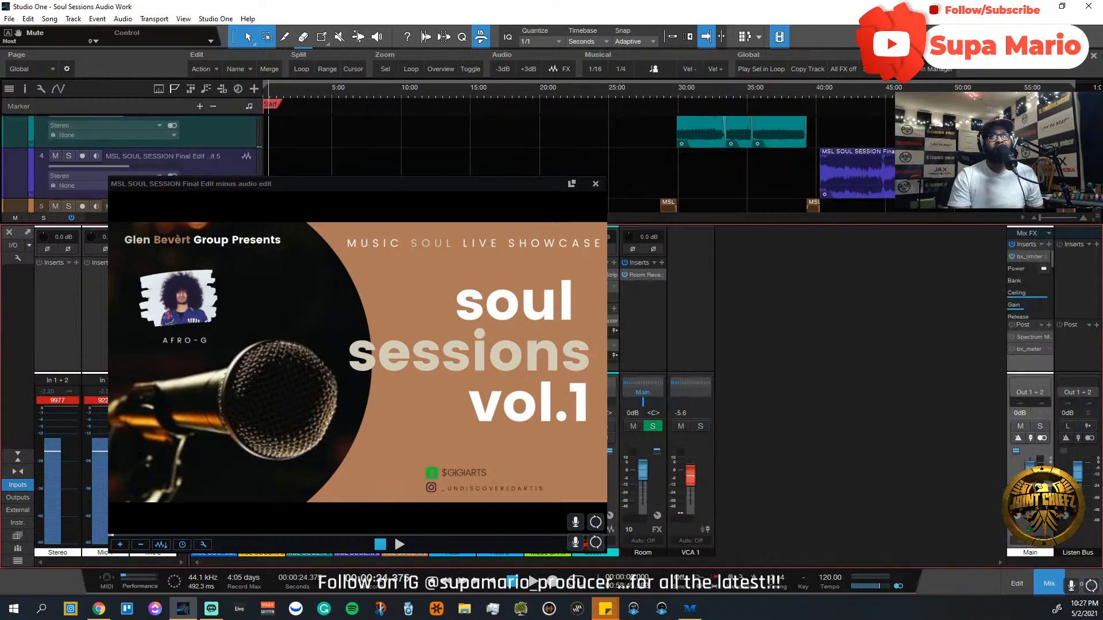
scroll(784, 147, "up", 1)
scroll(784, 147, "down", 1)
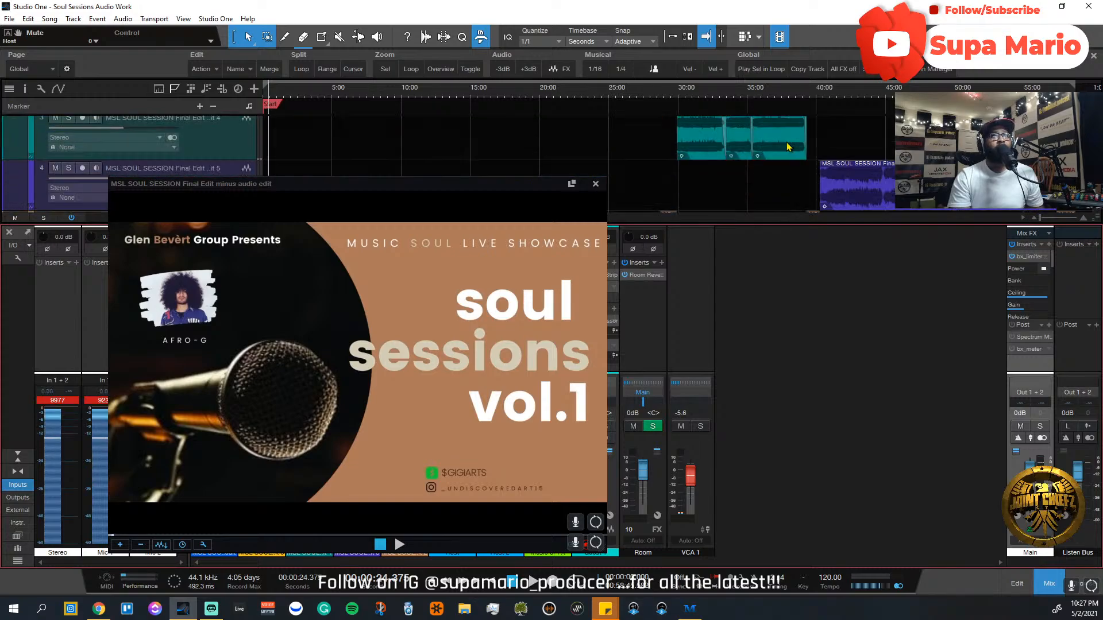
left_click(847, 99)
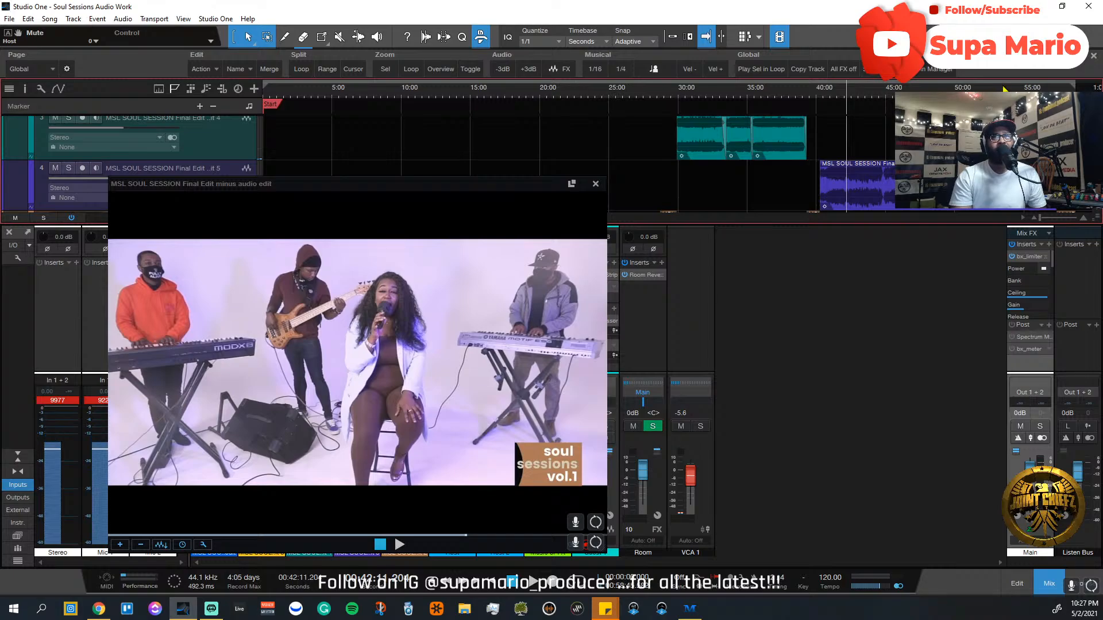
Step: Play the final performance from about 53:28 with the limiter editor and video player arranged side by side, stopping at about 54:37
left_click(1002, 98)
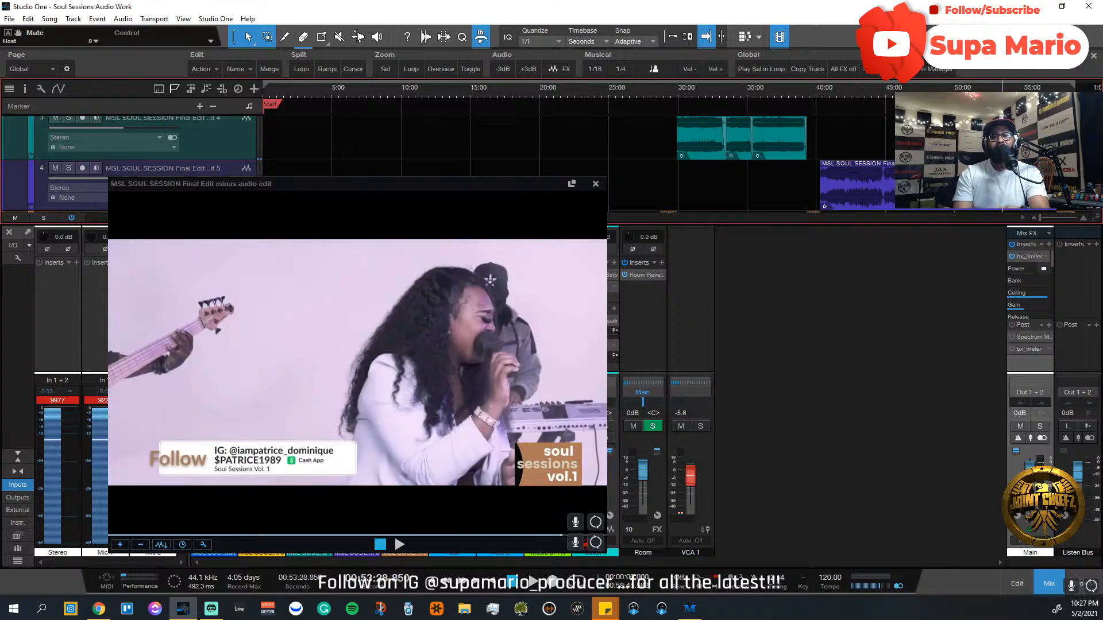
key("space")
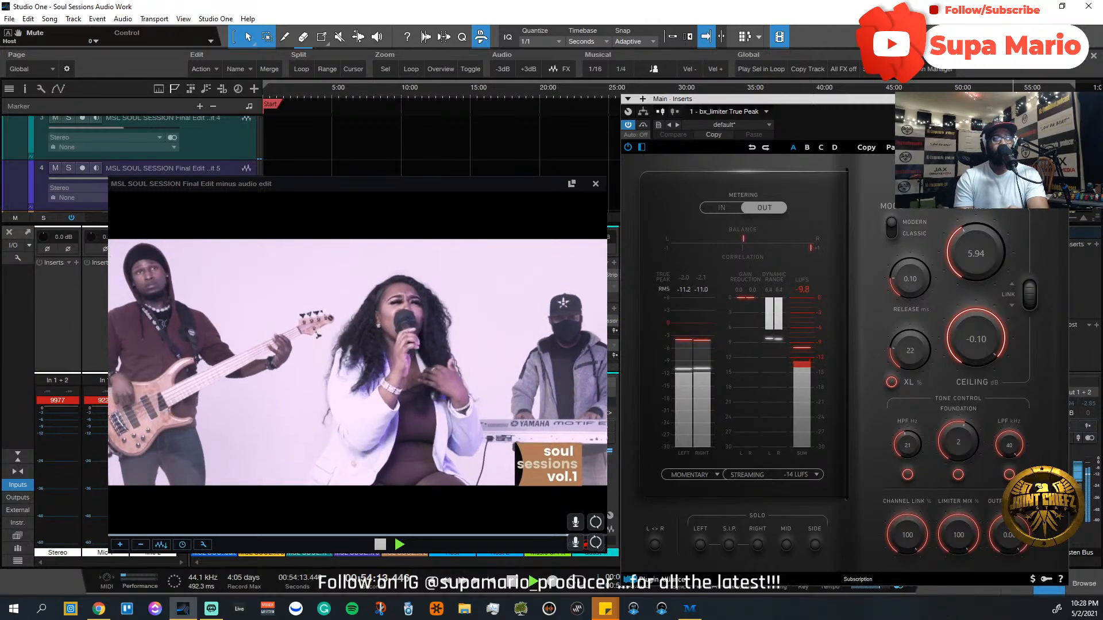
mouse_move(775, 99)
left_mouse_down()
mouse_move(435, 106)
mouse_move(801, 104)
mouse_move(771, 109)
left_mouse_up()
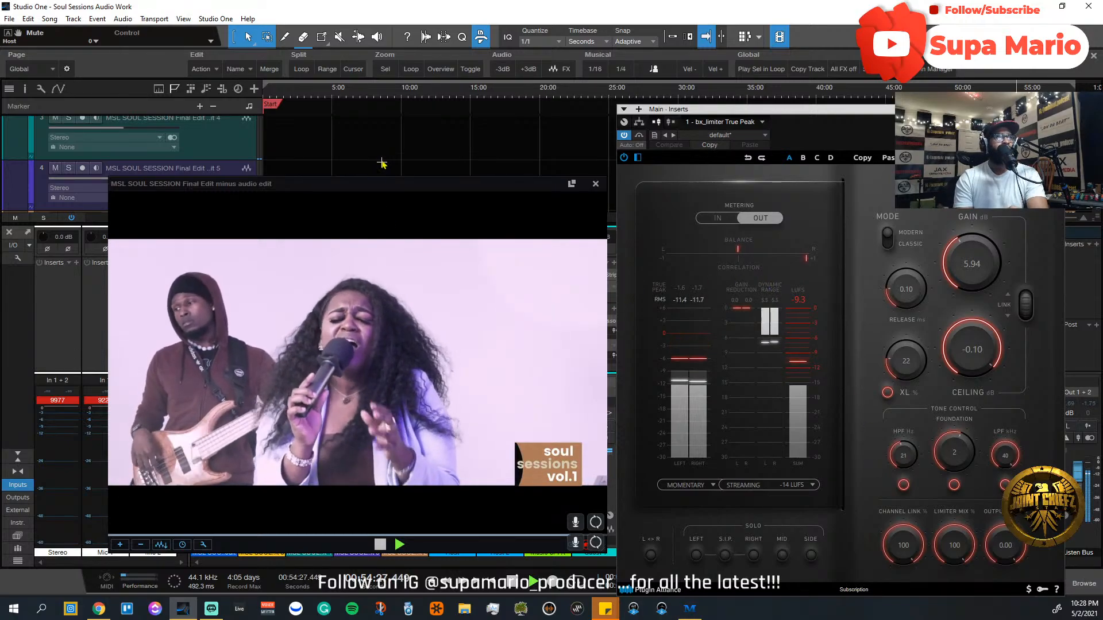
left_click_drag(382, 188, 287, 165)
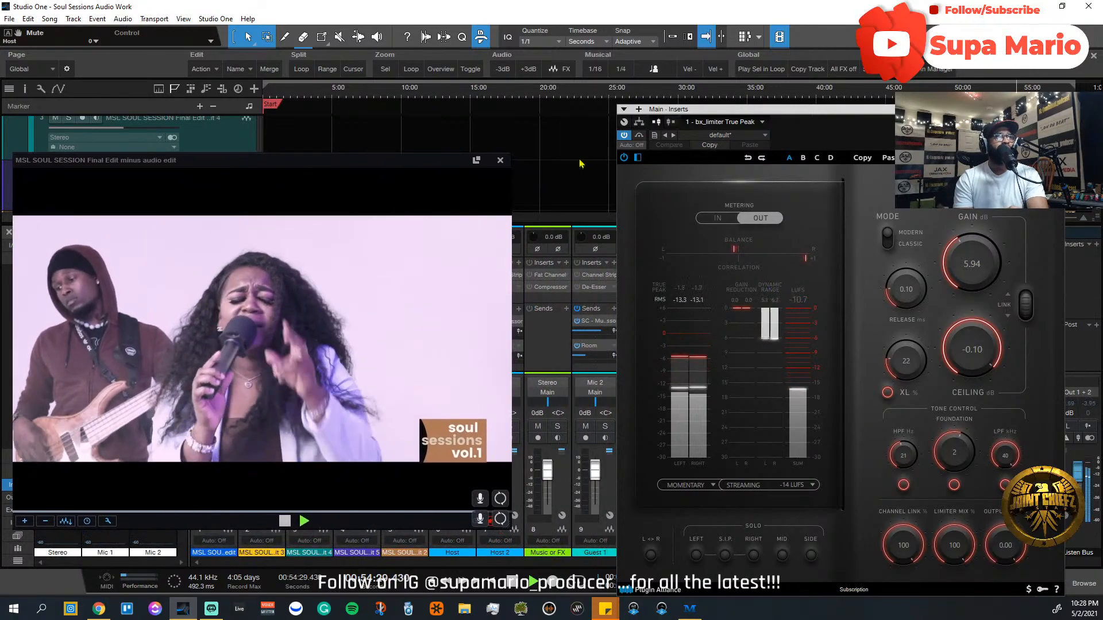
left_click_drag(773, 113, 707, 109)
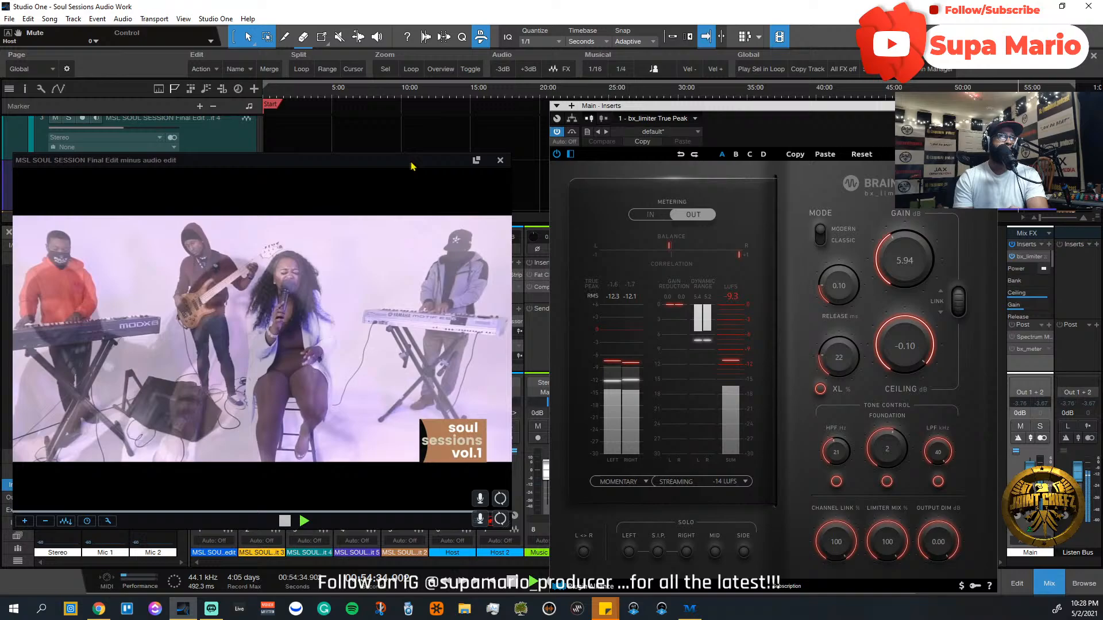
left_click_drag(411, 167, 440, 167)
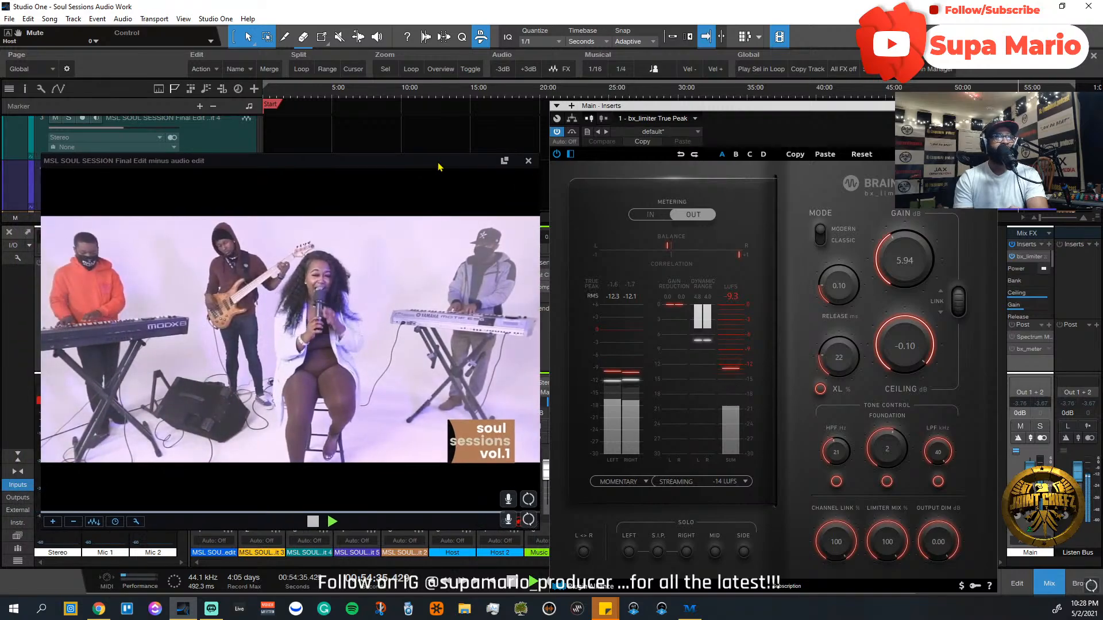
key("space")
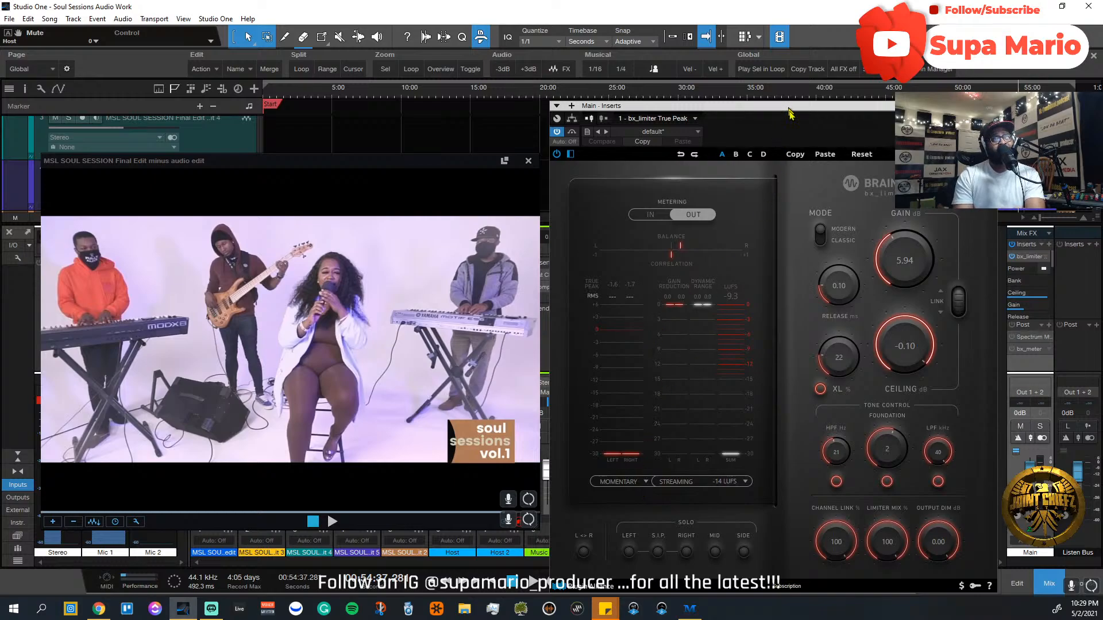
Step: Close the limiter editor, bring the Host 2 track into view, and move the video player off the input channels and first performance channels
left_click_drag(786, 105, 772, 123)
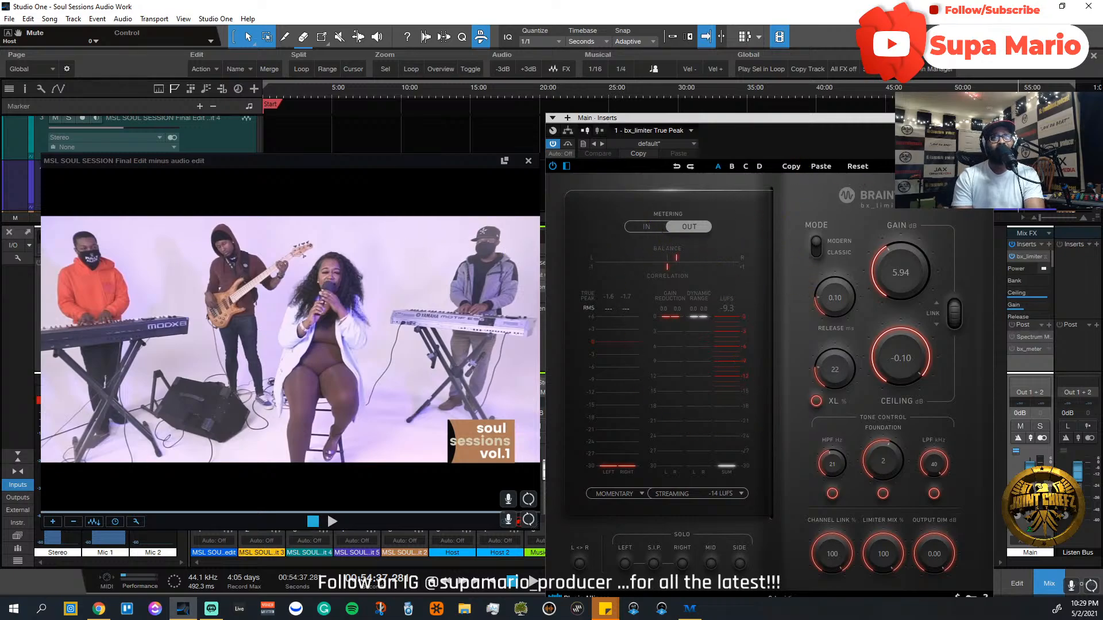
left_click_drag(660, 118, 676, 97)
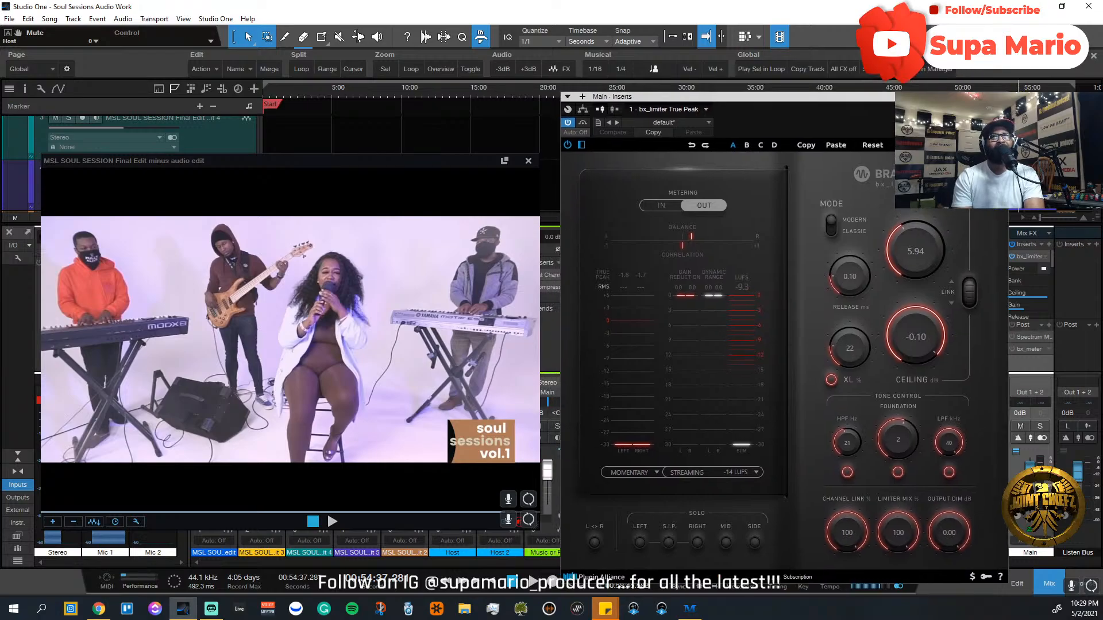
left_click(976, 97)
scroll(781, 181, "down", 3)
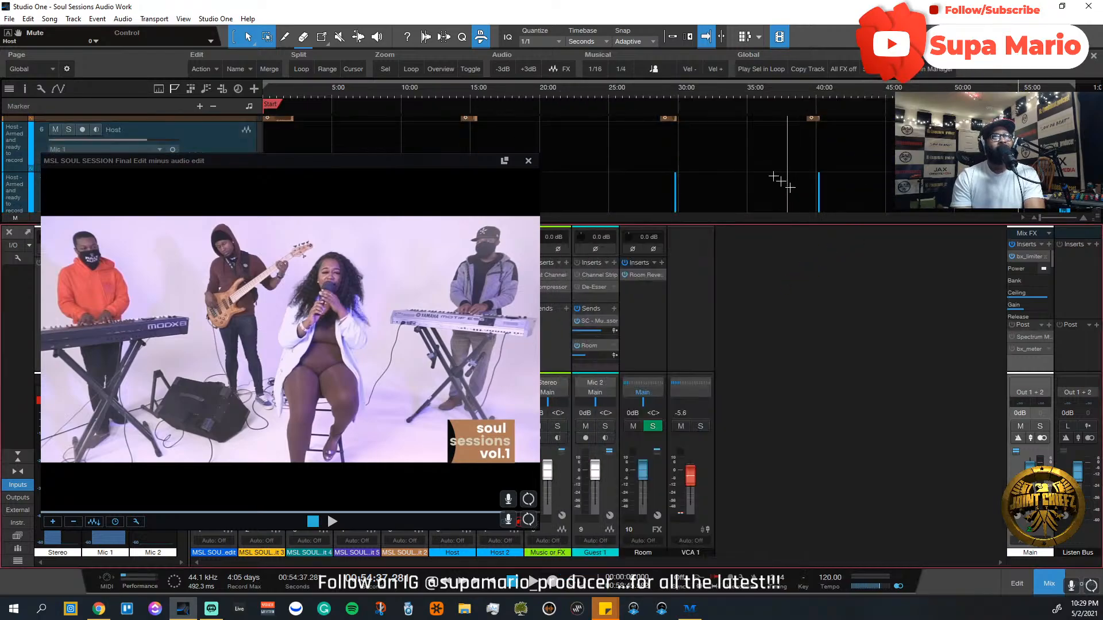
scroll(780, 180, "down", 1)
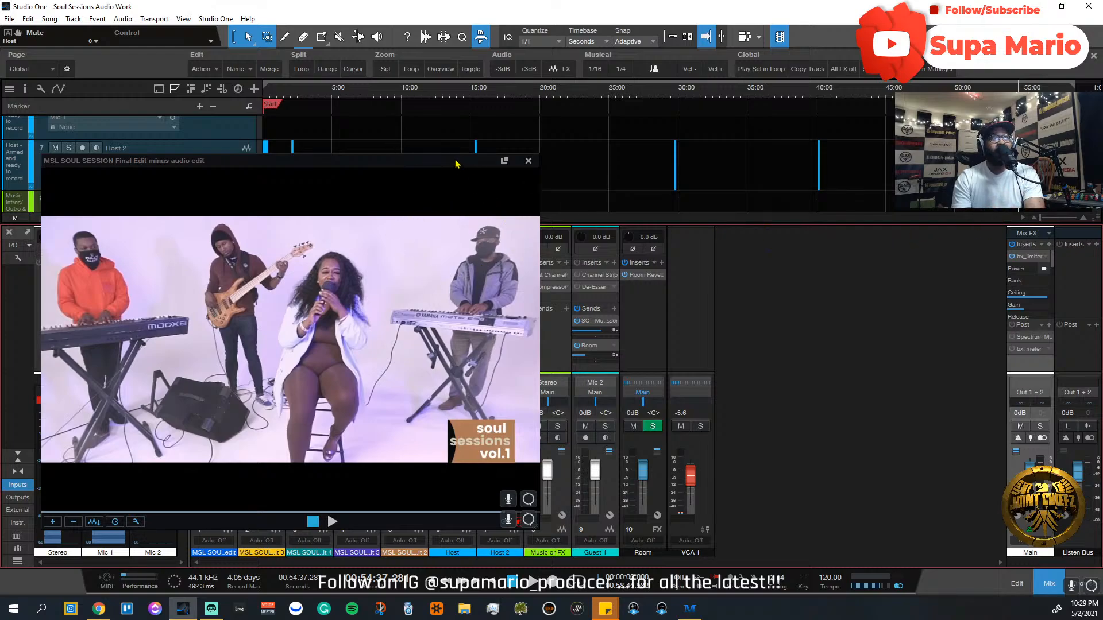
left_click_drag(456, 164, 795, 181)
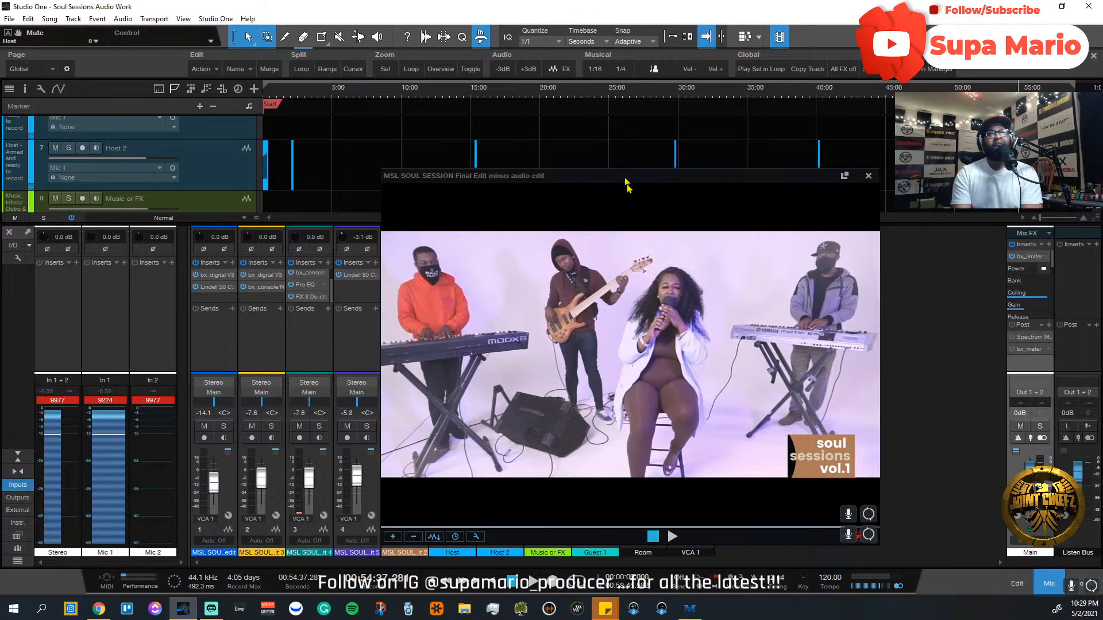
left_click_drag(628, 184, 640, 157)
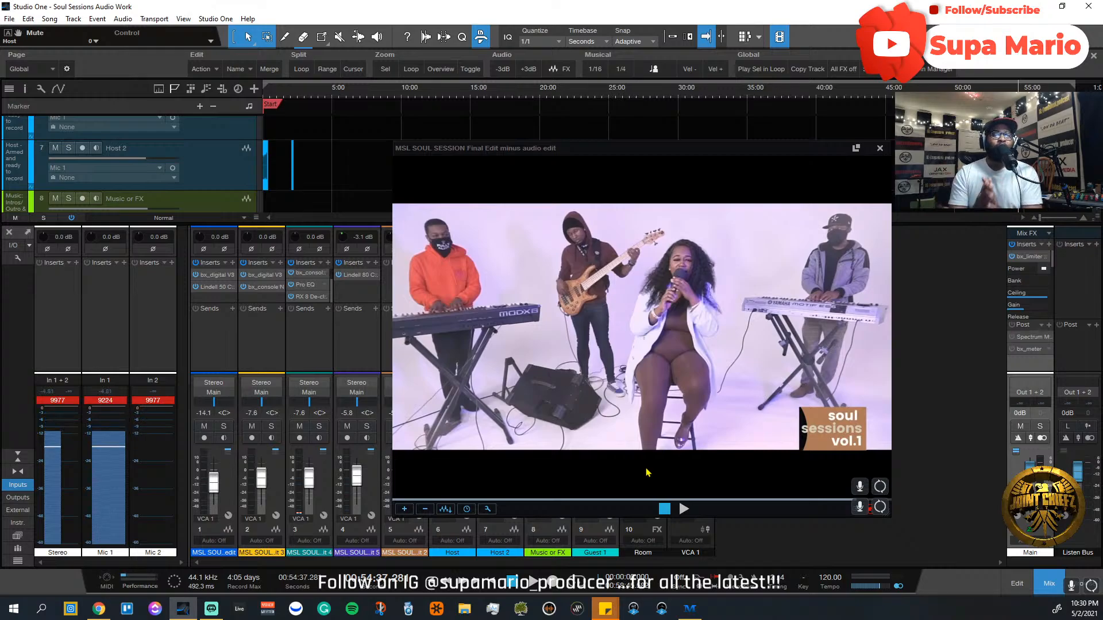
Step: Examine the Export Video settings, including the available file types, then close them without exporting
left_click(50, 19)
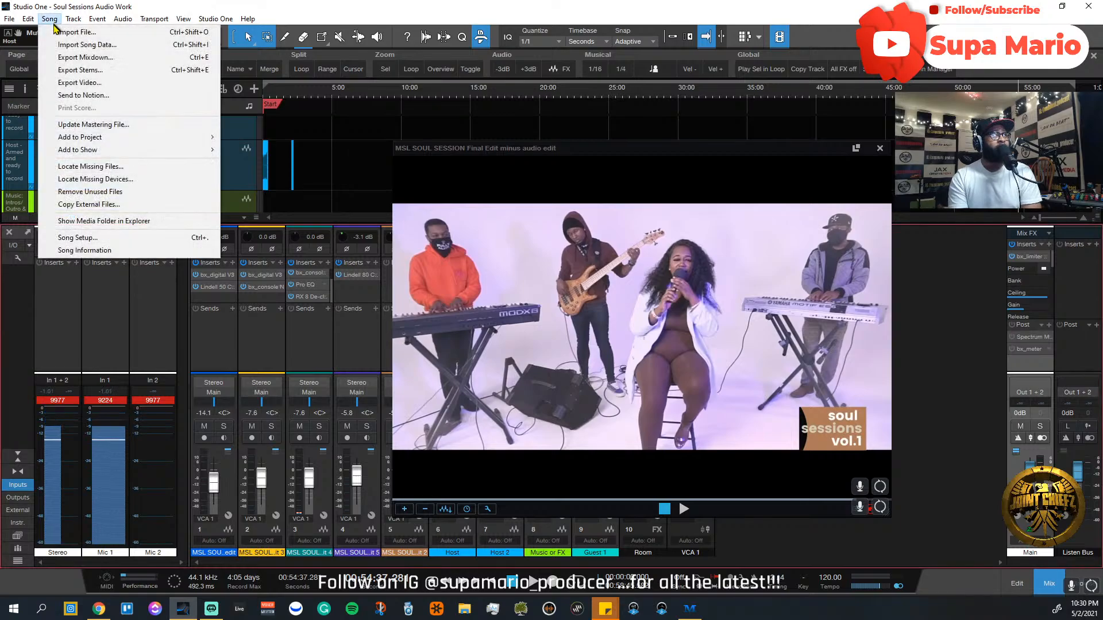
left_click(90, 84)
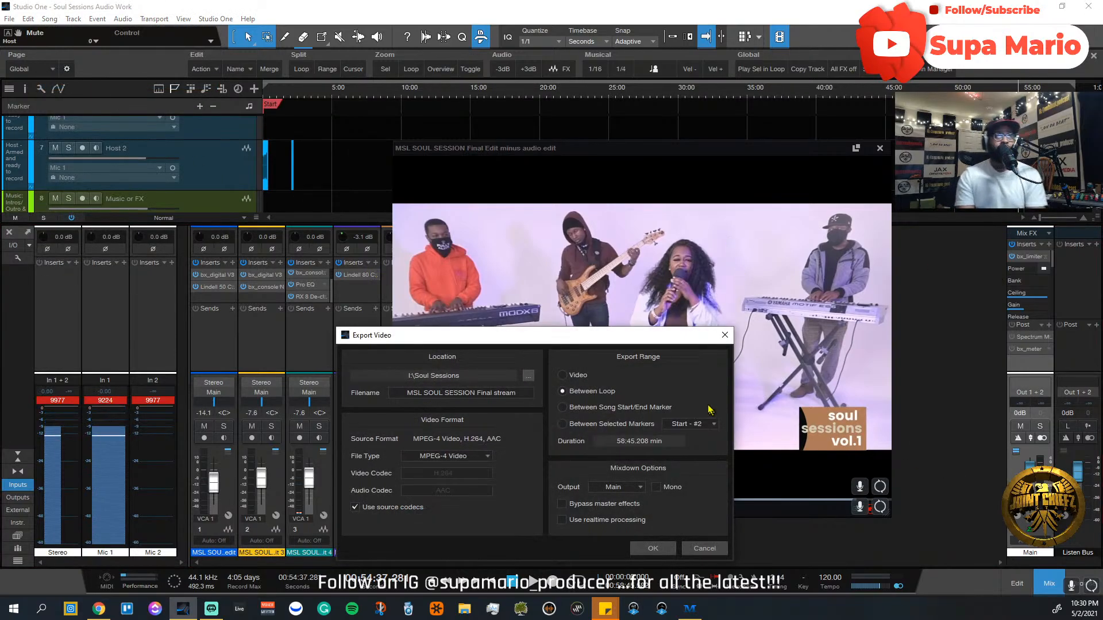
left_click_drag(639, 336, 633, 235)
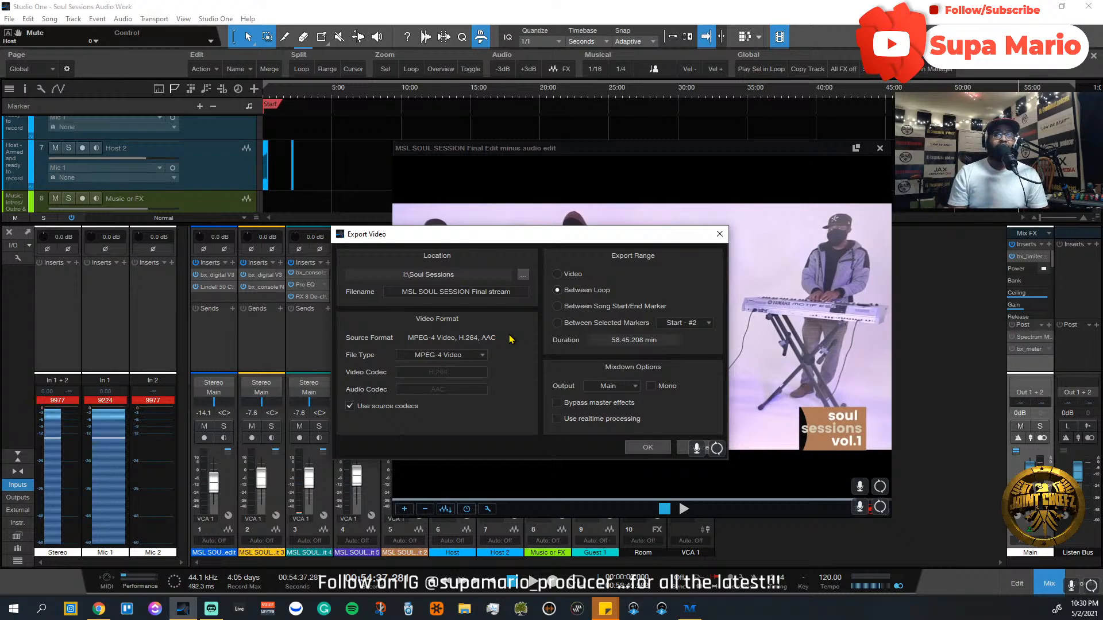
left_click(437, 359)
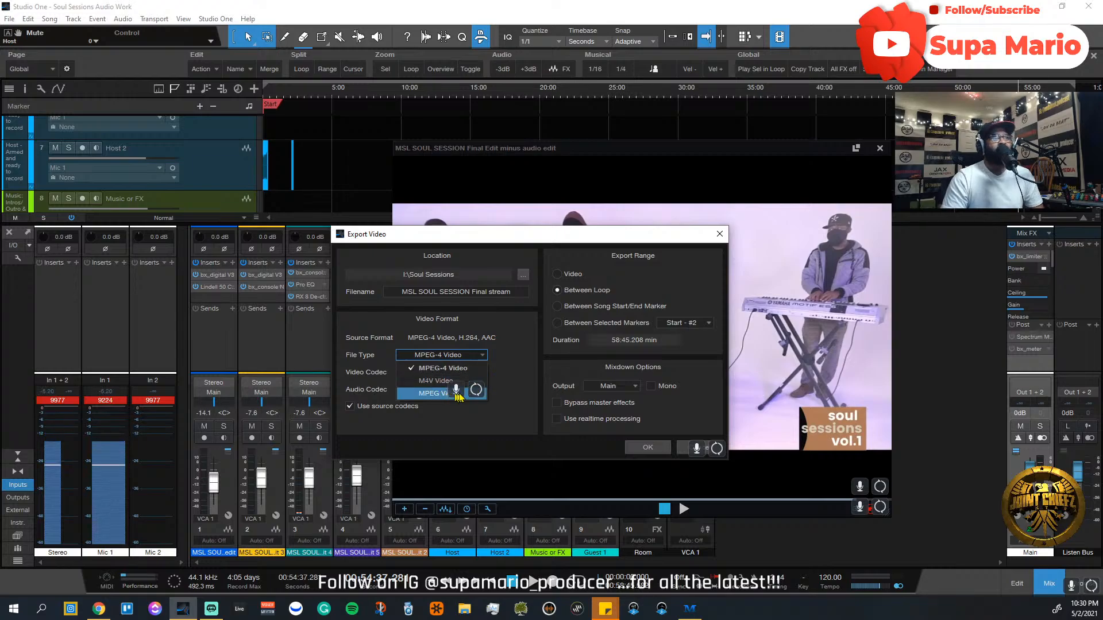
left_click(511, 426)
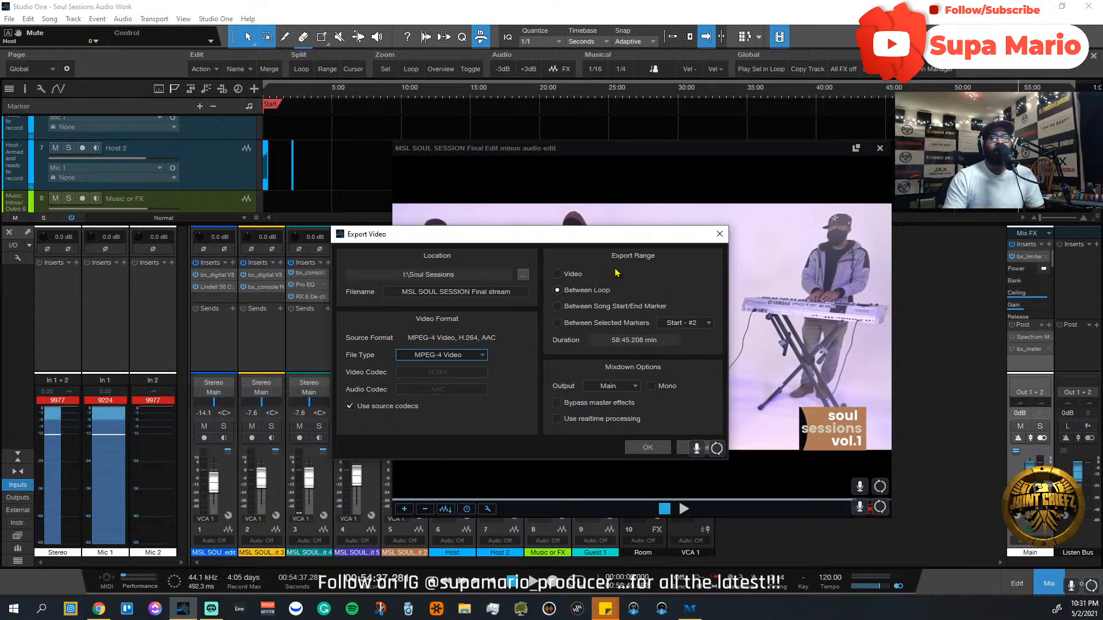
left_click(712, 445)
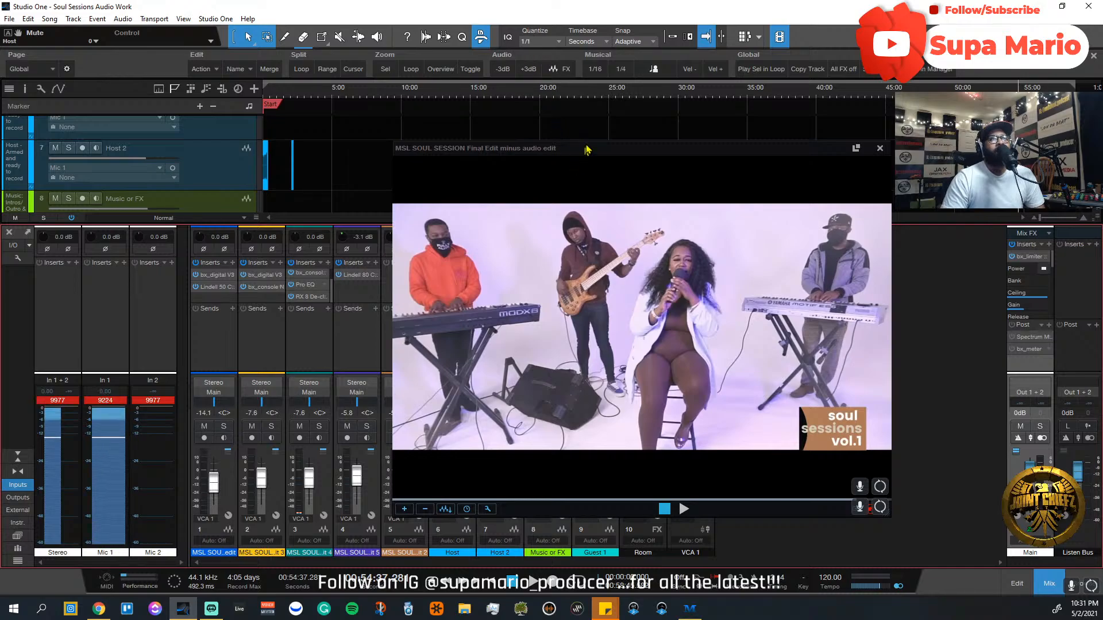
Step: Reposition the video player over the mixer and close it
left_click_drag(588, 148, 469, 104)
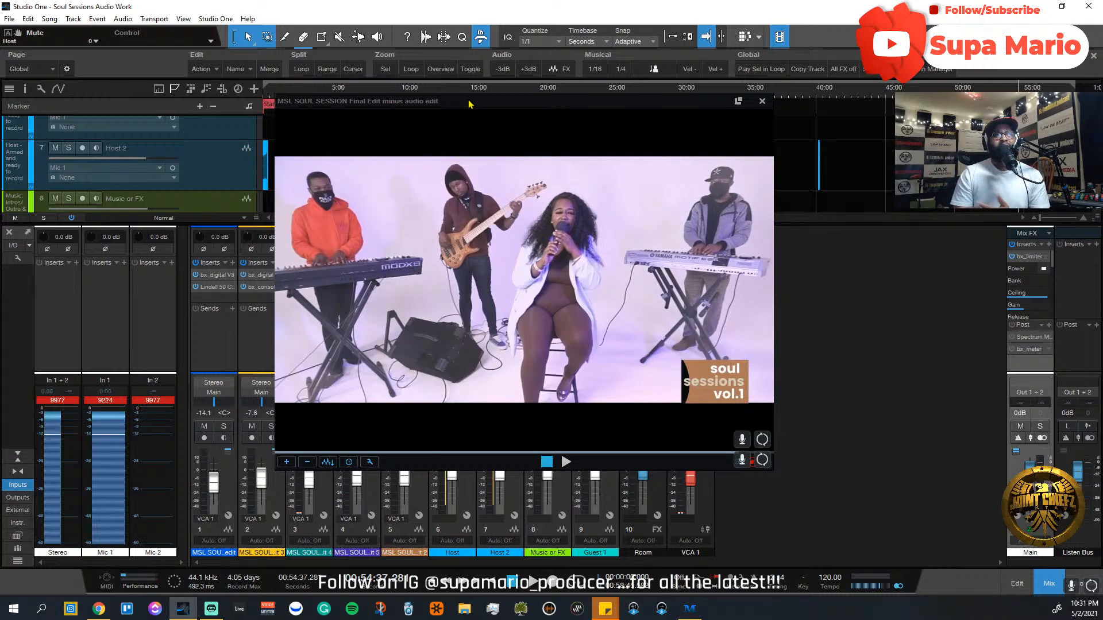
left_click_drag(657, 107, 748, 156)
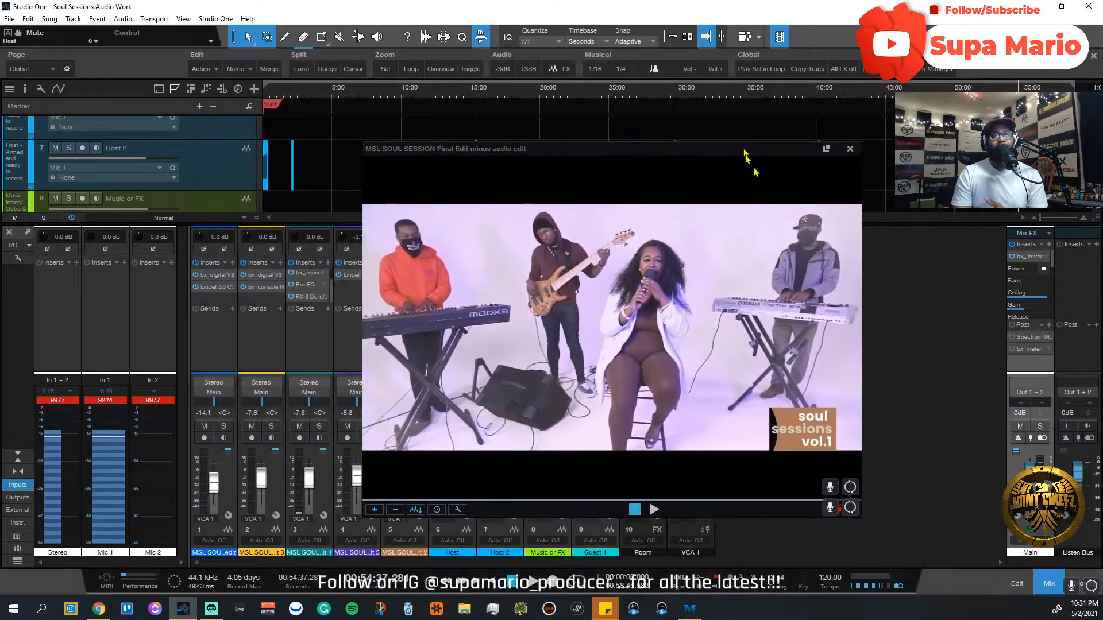
left_click(850, 149)
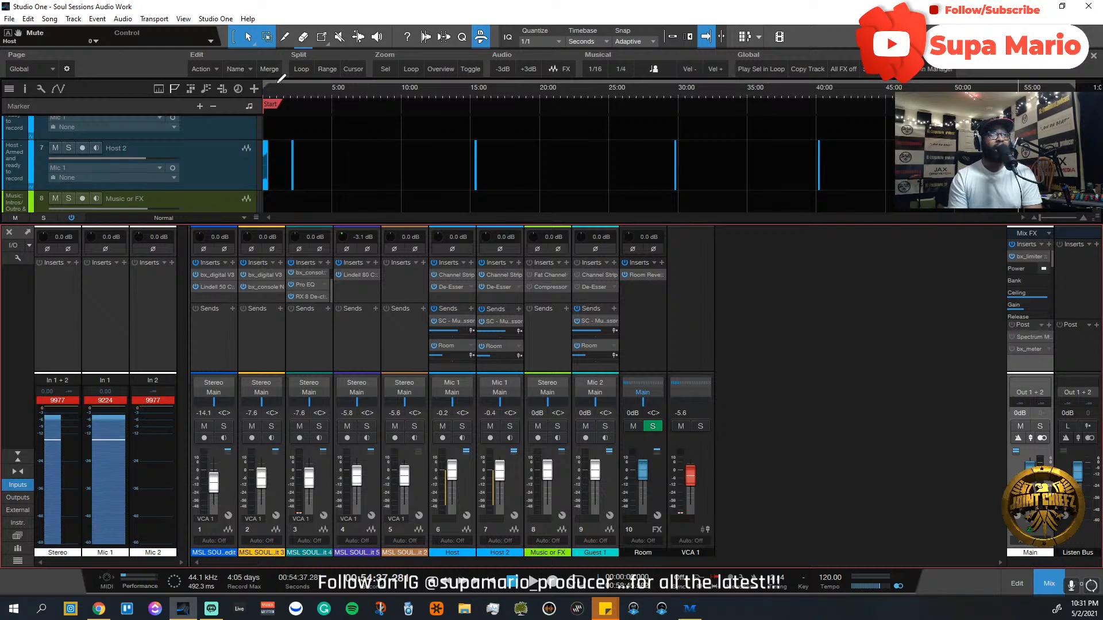
Step: Play the closing host segment on the Host 2 track from about 57:42
scroll(300, 219, "up", 5)
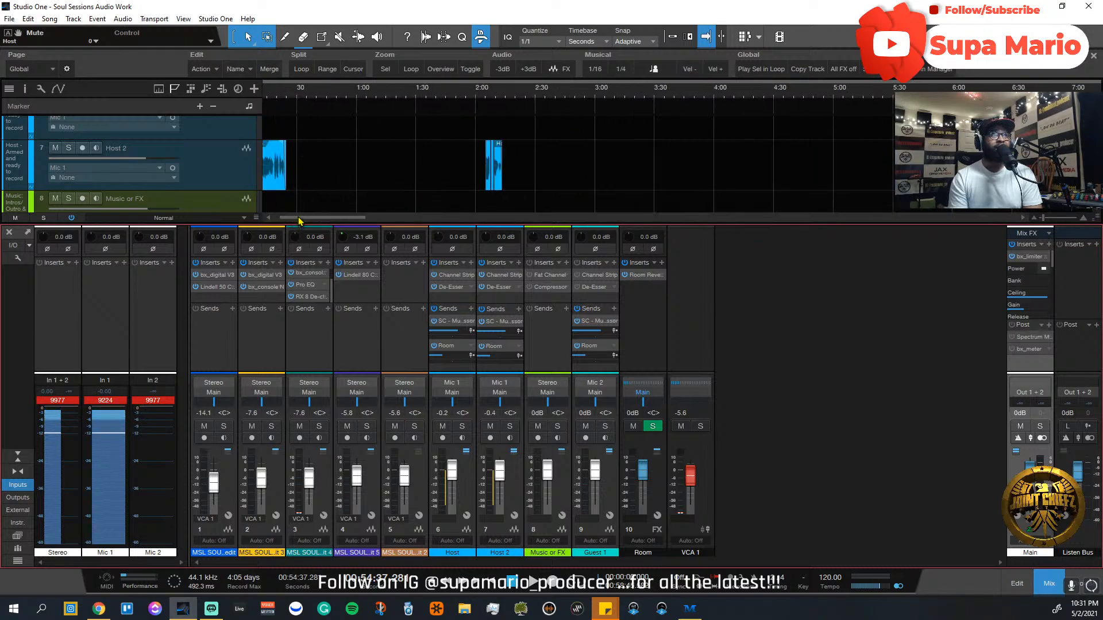
left_click_drag(299, 220, 977, 246)
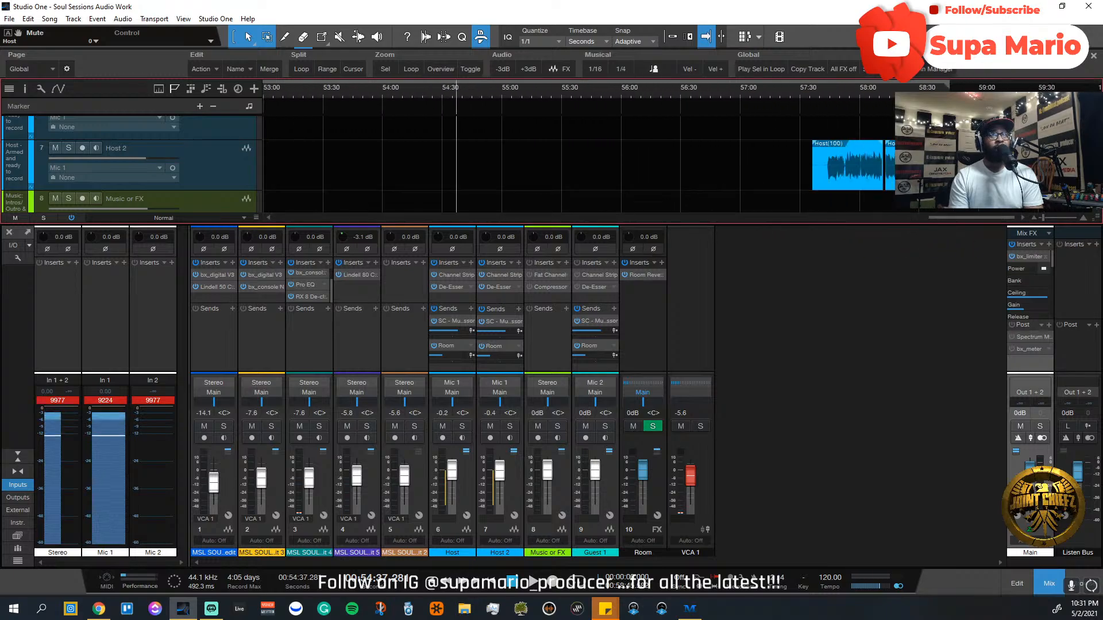
left_click(825, 101)
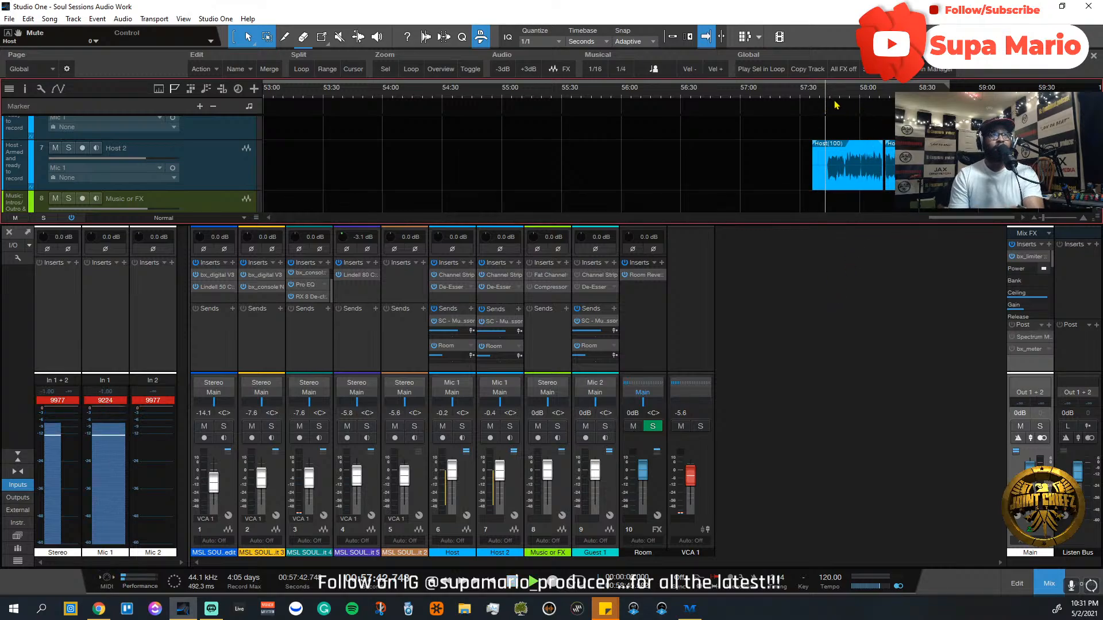
key("space")
left_click_drag(839, 96, 841, 138)
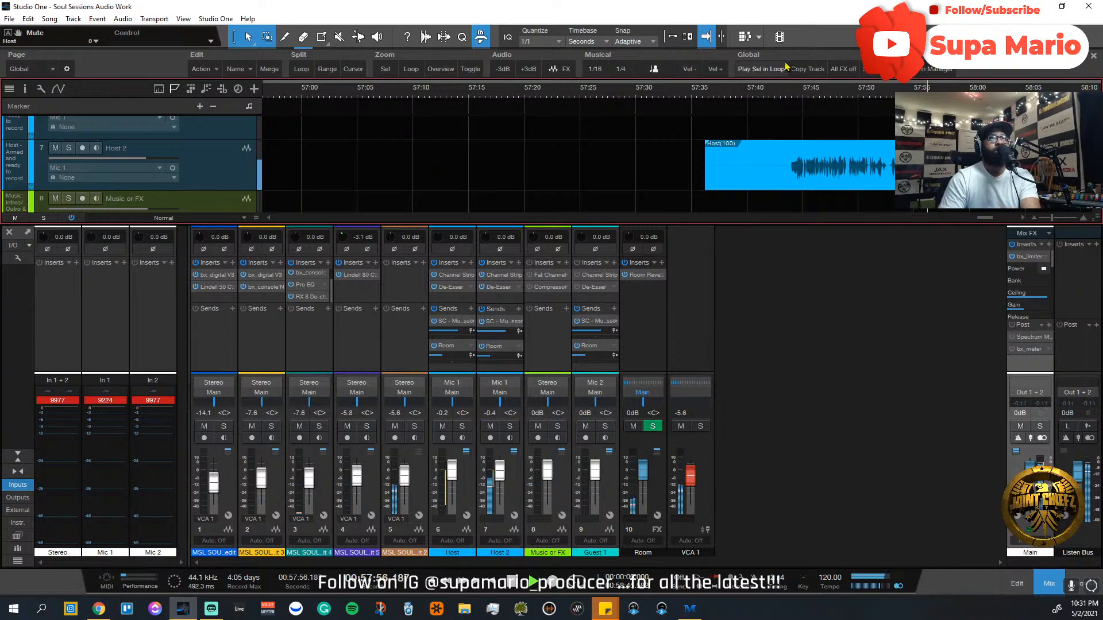
Step: Show the video player again, shrink it to about two-thirds of its width, and place it clear of the closing Host 2 clip
left_click(779, 36)
left_click_drag(733, 146, 438, 34)
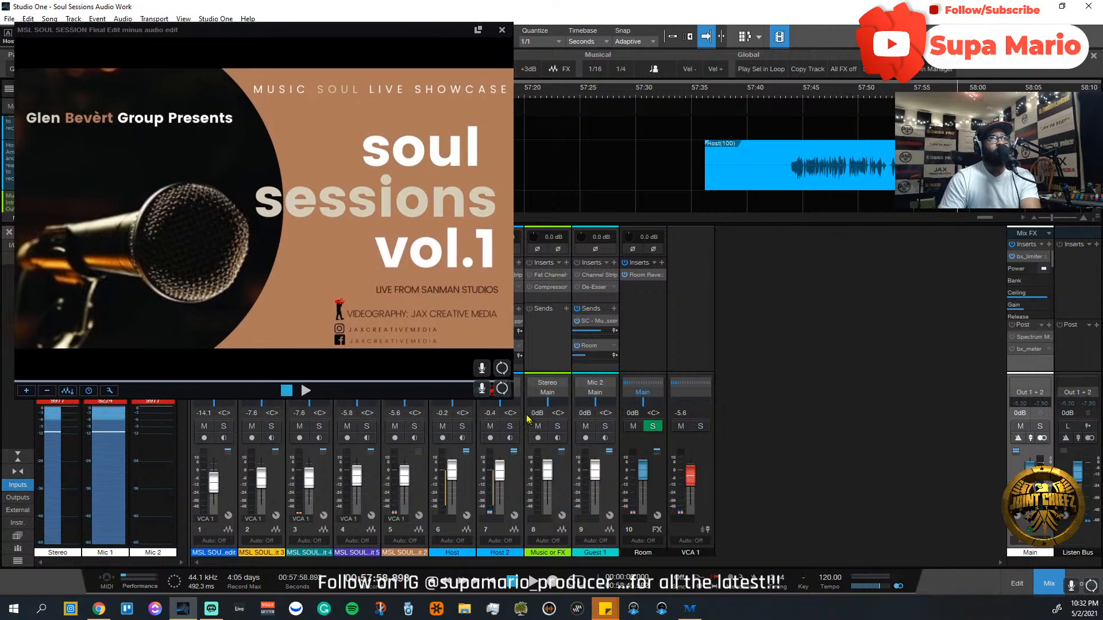
left_click_drag(513, 399, 332, 247)
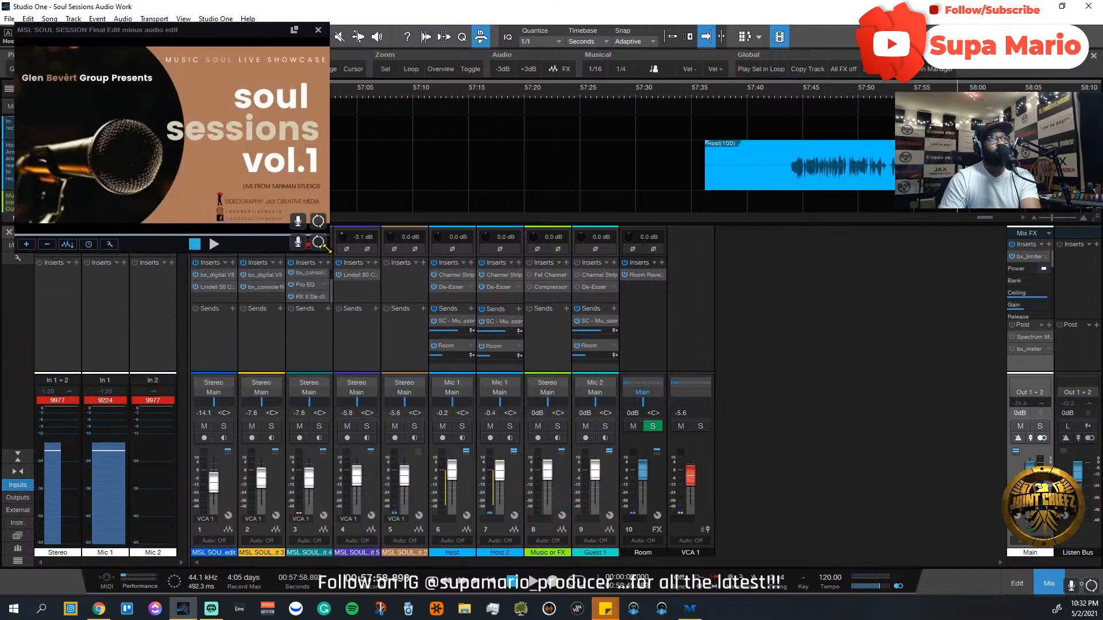
left_click_drag(260, 36, 423, 57)
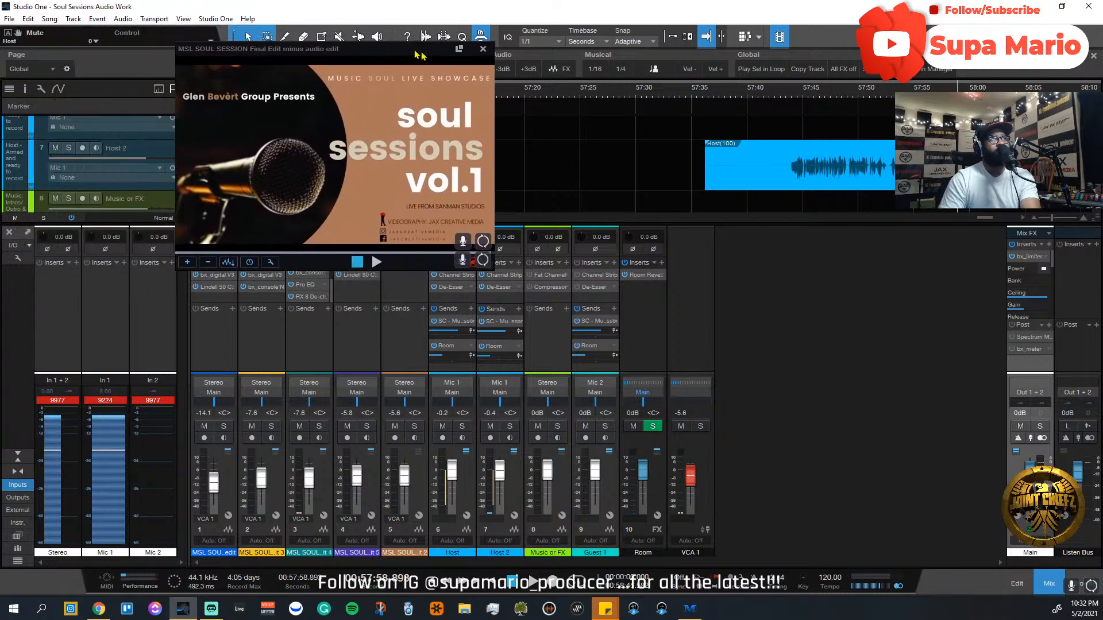
Step: Resize the video player to about a quarter of the screen width and place it over the empty mixer area beside VCA 1
left_click_drag(492, 264, 438, 212)
left_click_drag(371, 43, 904, 244)
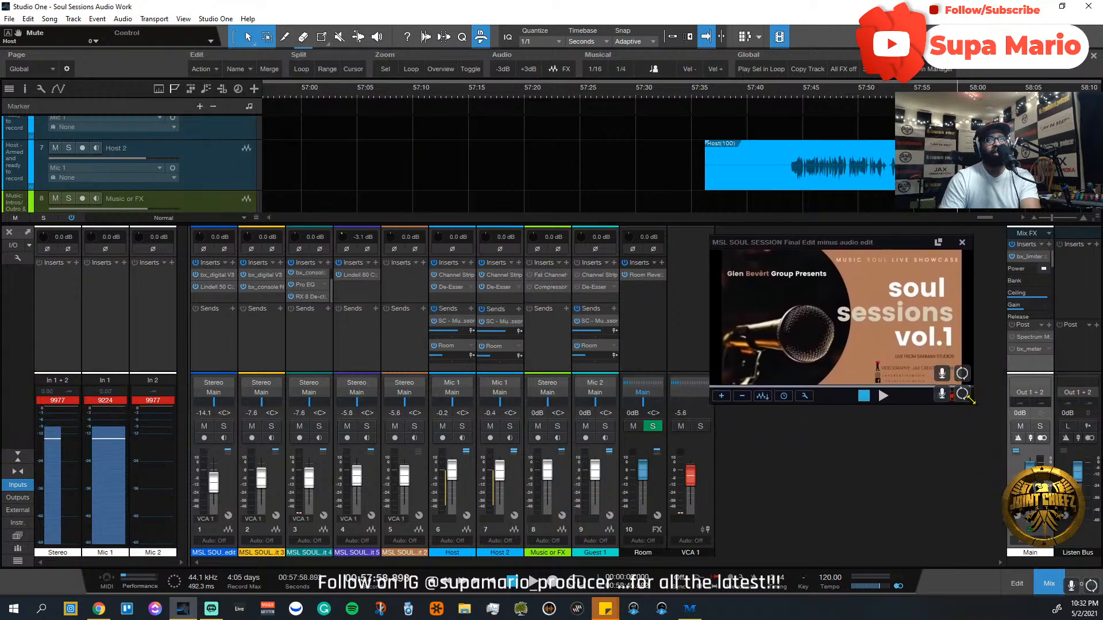
left_click_drag(969, 398, 1003, 428)
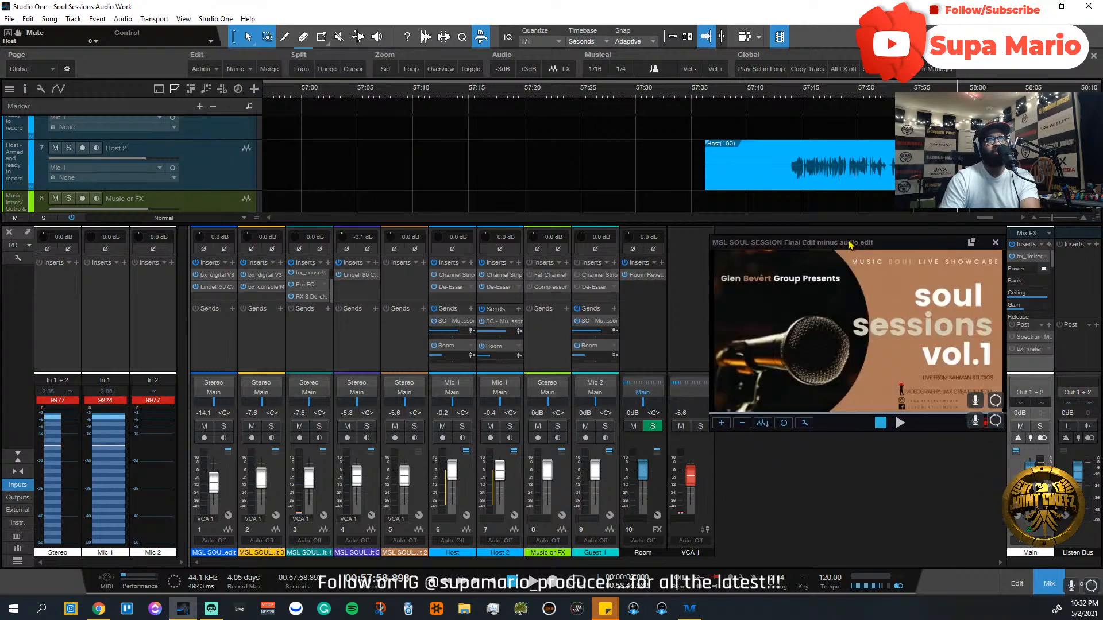
left_click_drag(849, 243, 851, 234)
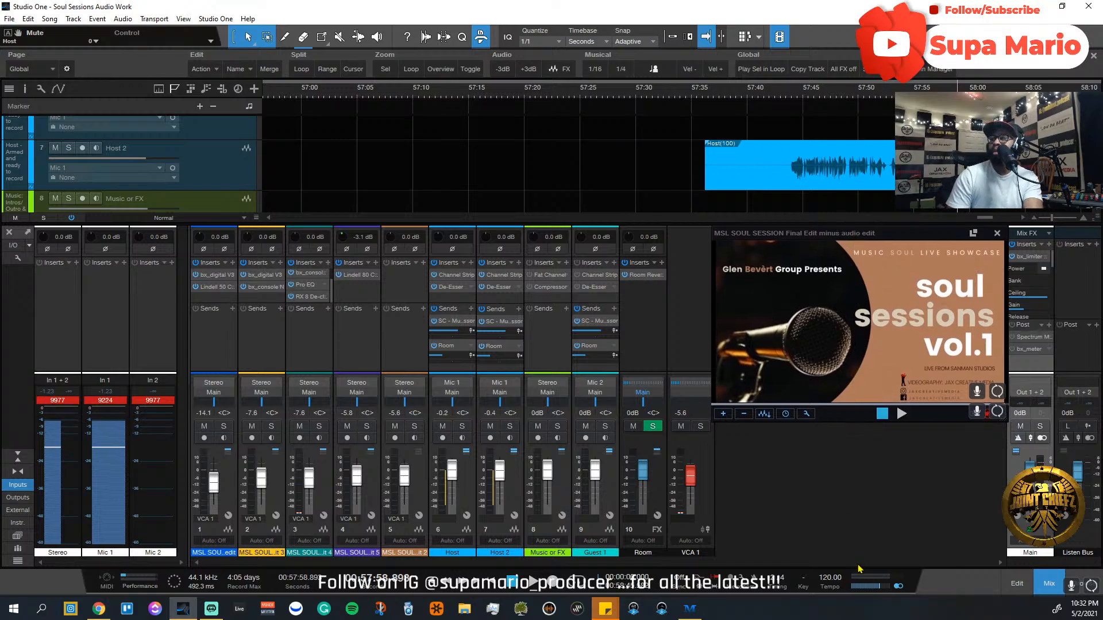
Step: Set the playhead to about 57:43.8, where the speech starts in the host clip
left_click(791, 129)
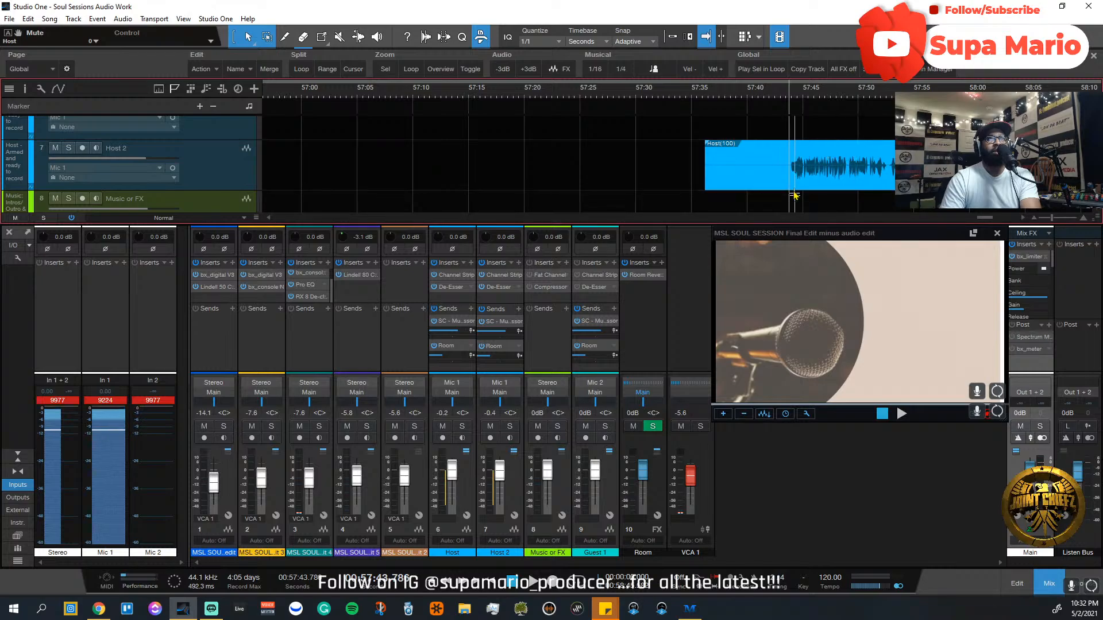
left_click(831, 90)
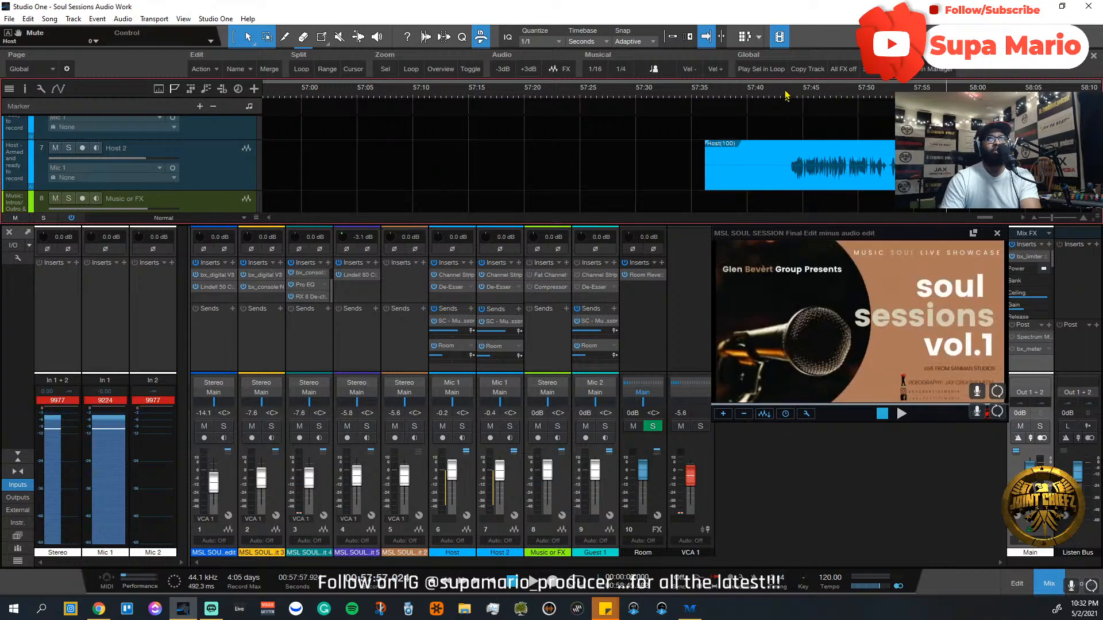
left_click(898, 90)
left_click(937, 91)
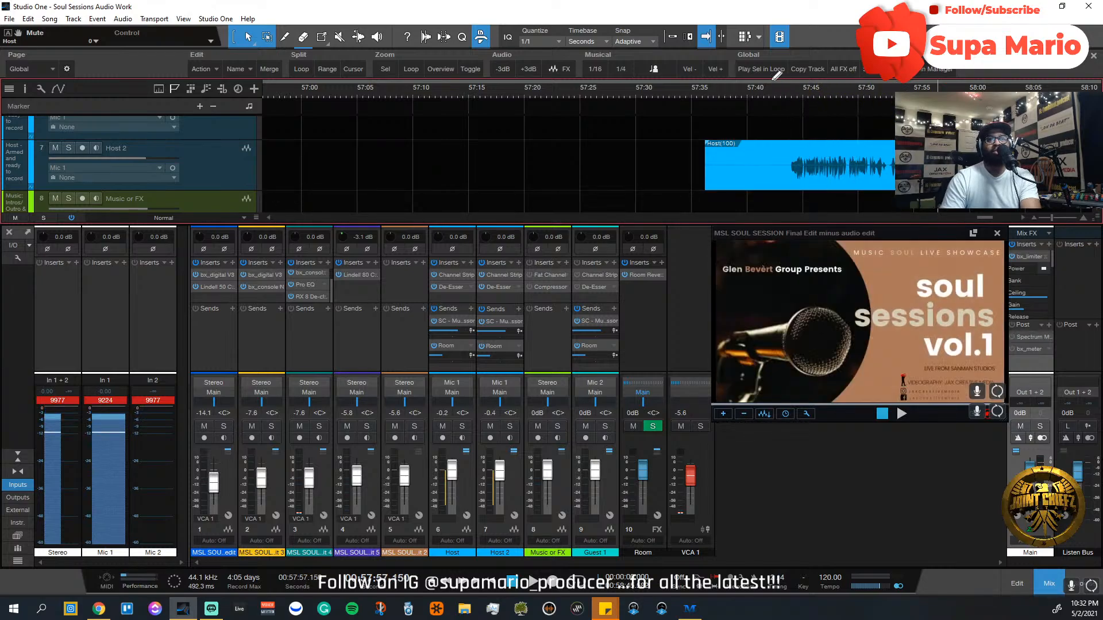
left_click(769, 90)
left_click(791, 91)
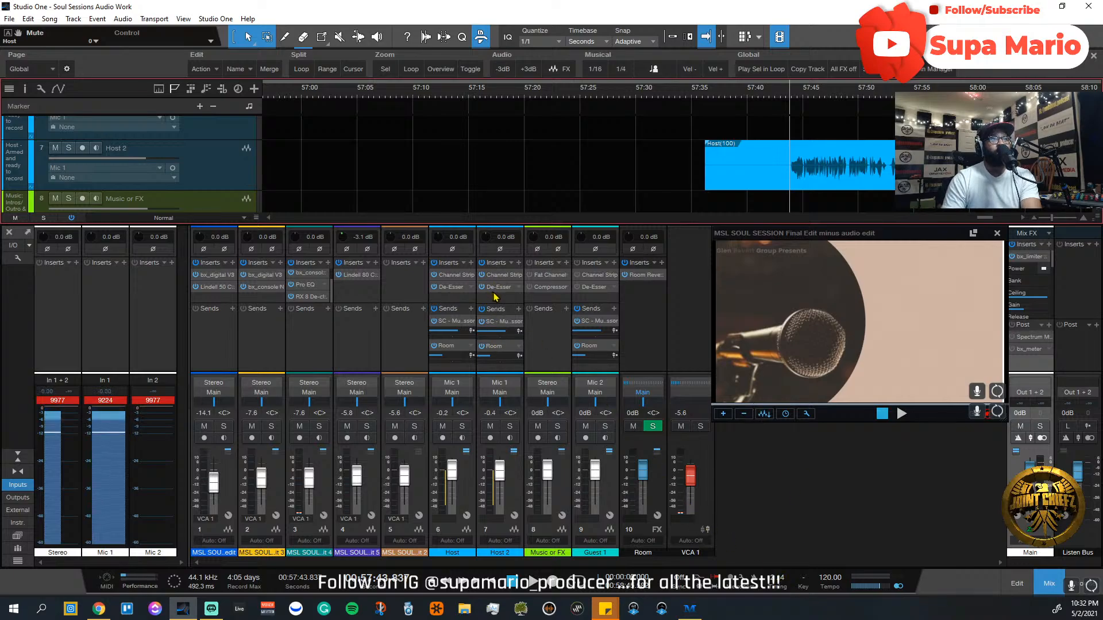
Step: Deactivate the existing inserts on the Host 2 channel and add the DDMF Comprezzore compressor
left_click(191, 164)
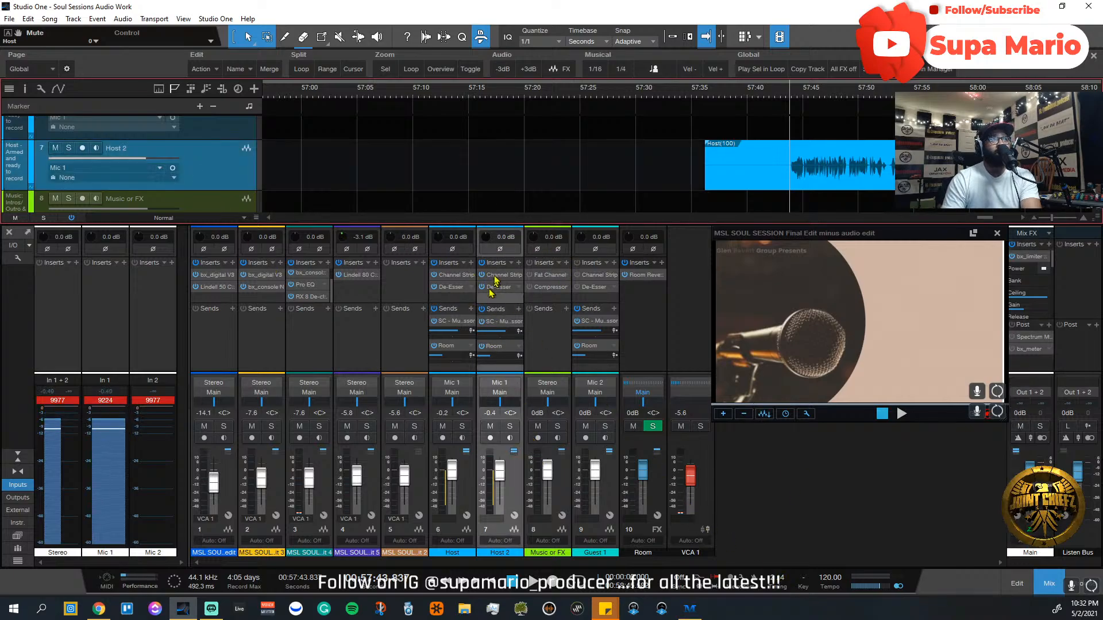
left_click(482, 263)
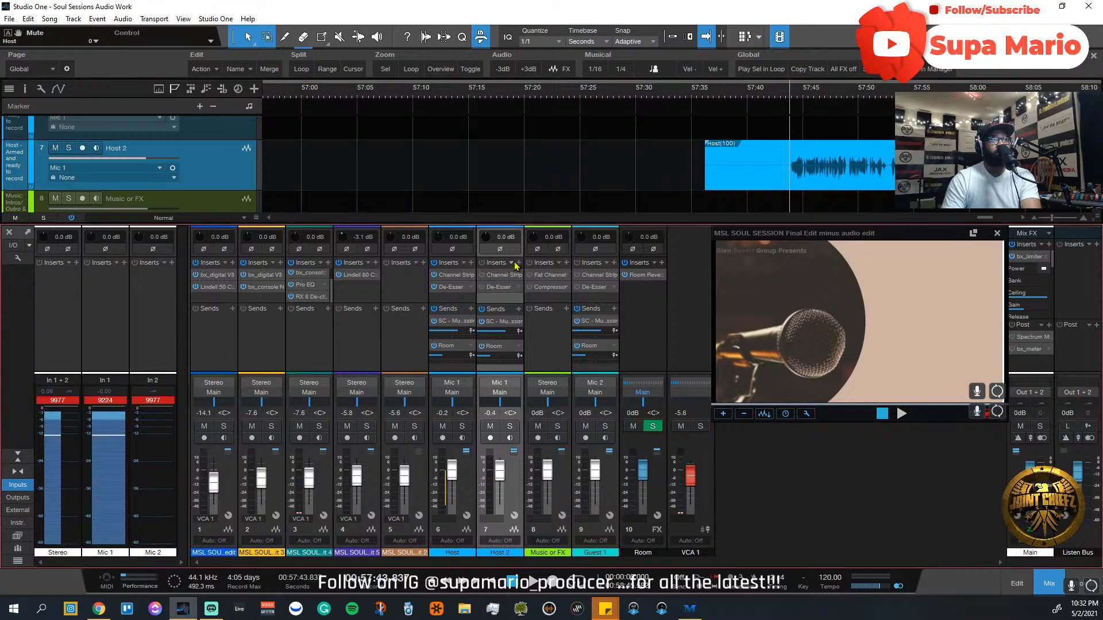
left_click(518, 263)
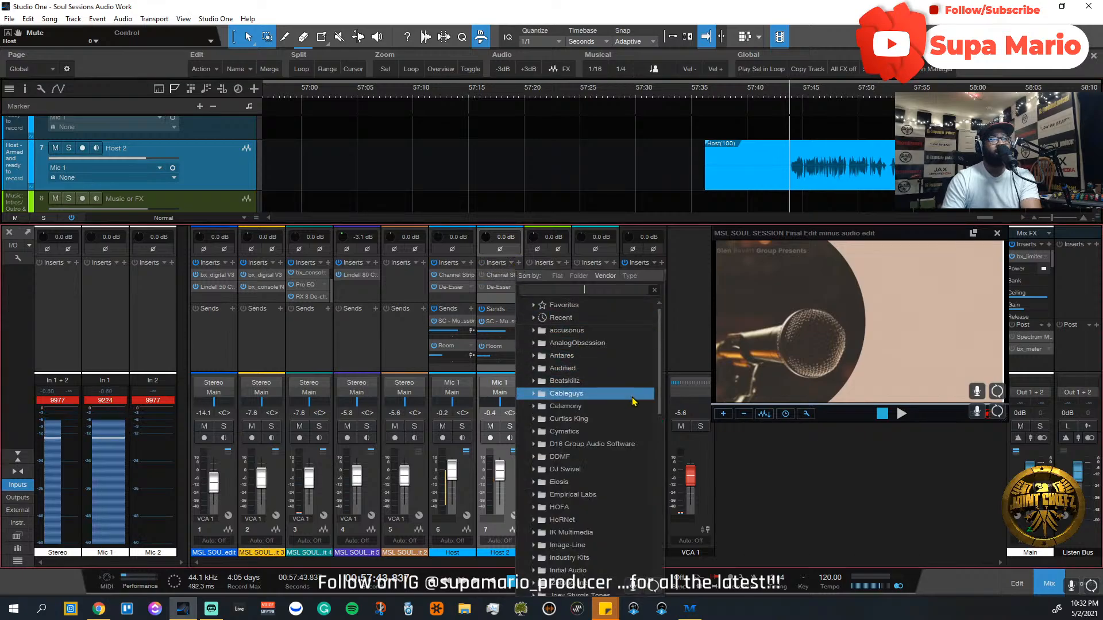
left_click(532, 457)
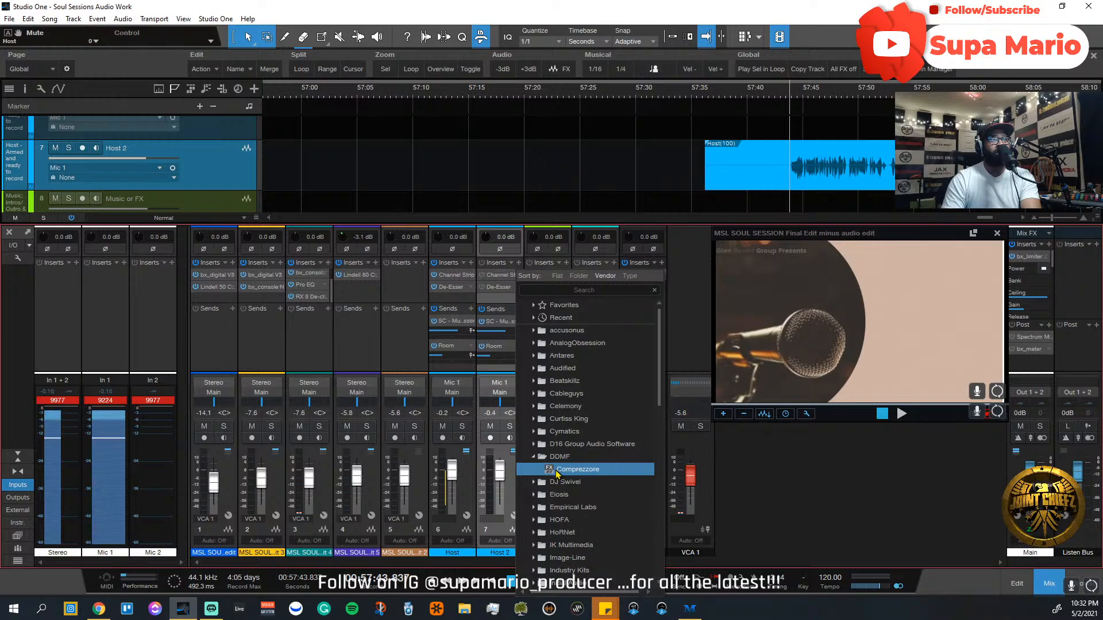
left_click(552, 470)
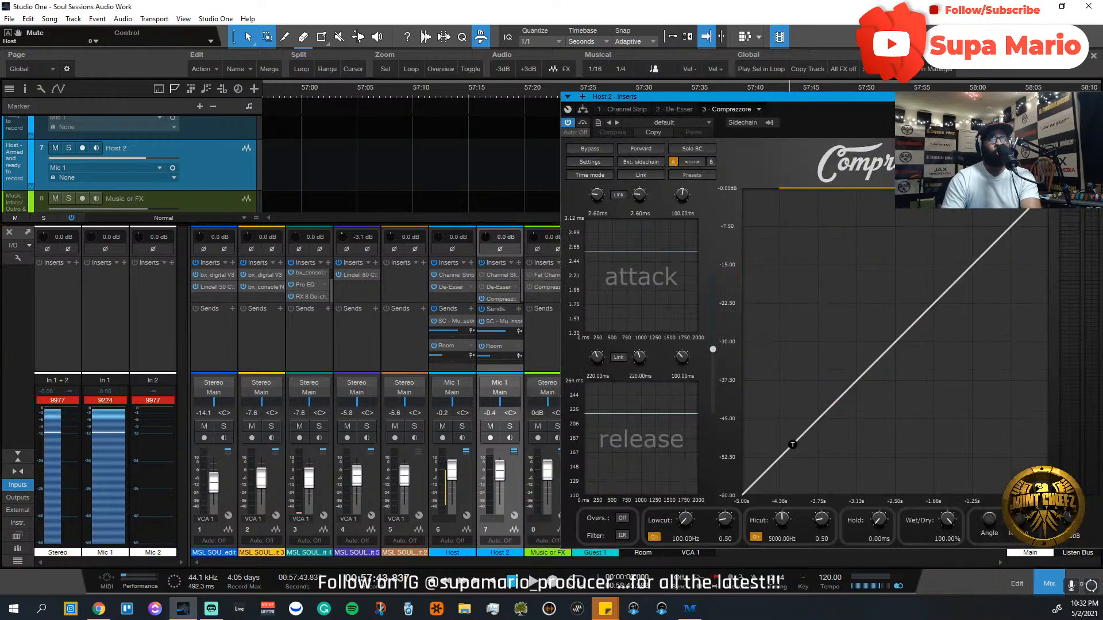
Step: Move the Comprezzore window off the Host 2 channel, solo that channel and start playback
left_click_drag(952, 103, 524, 123)
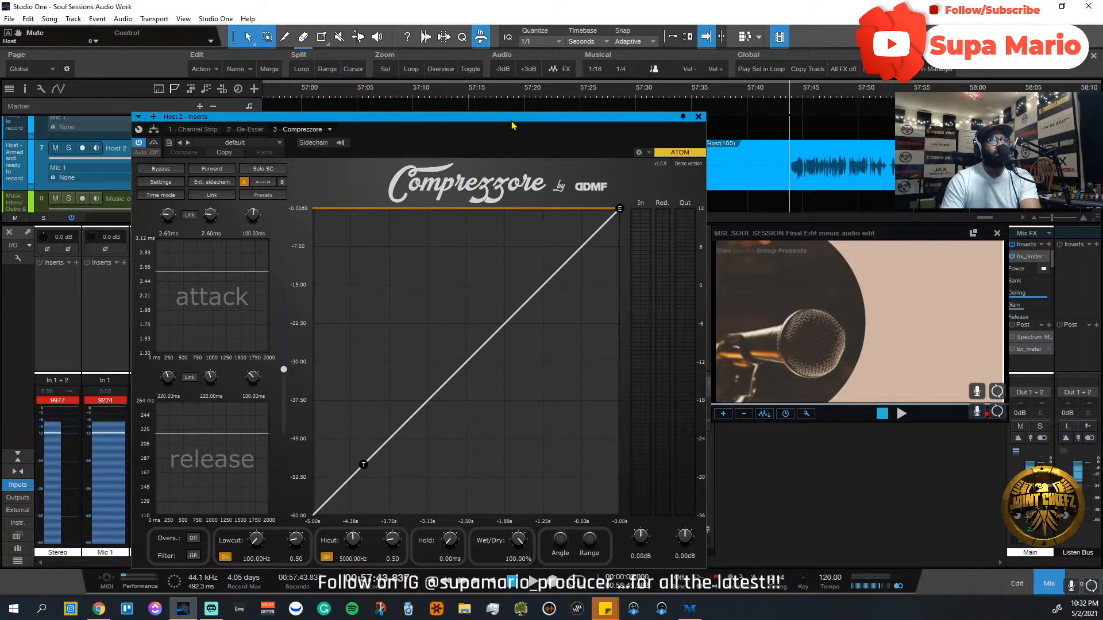
left_click_drag(512, 122, 91, 113)
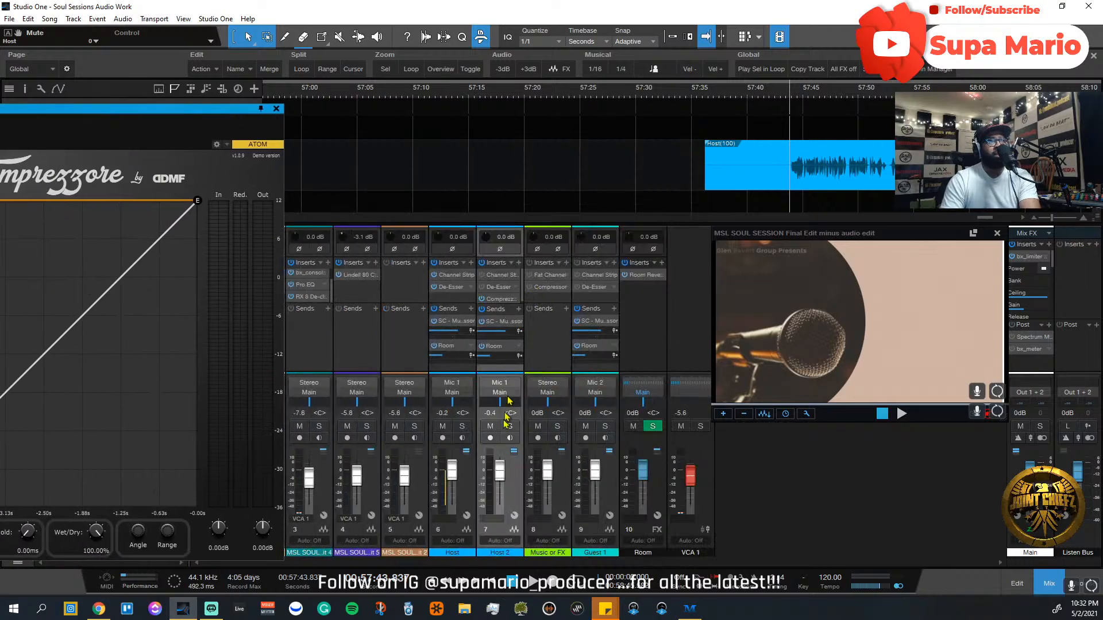
key("s")
key("space")
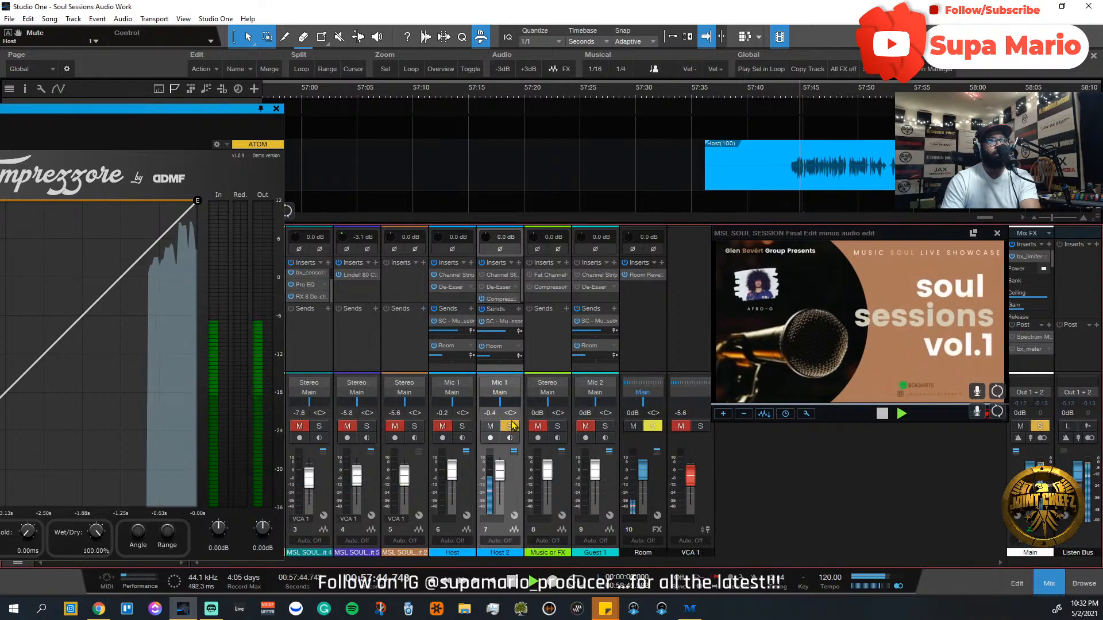
Step: Bring the Comprezzore window fully into view and replay the soloed voice from about 57:44, stopping near 57:52.7
left_click_drag(215, 110, 608, 132)
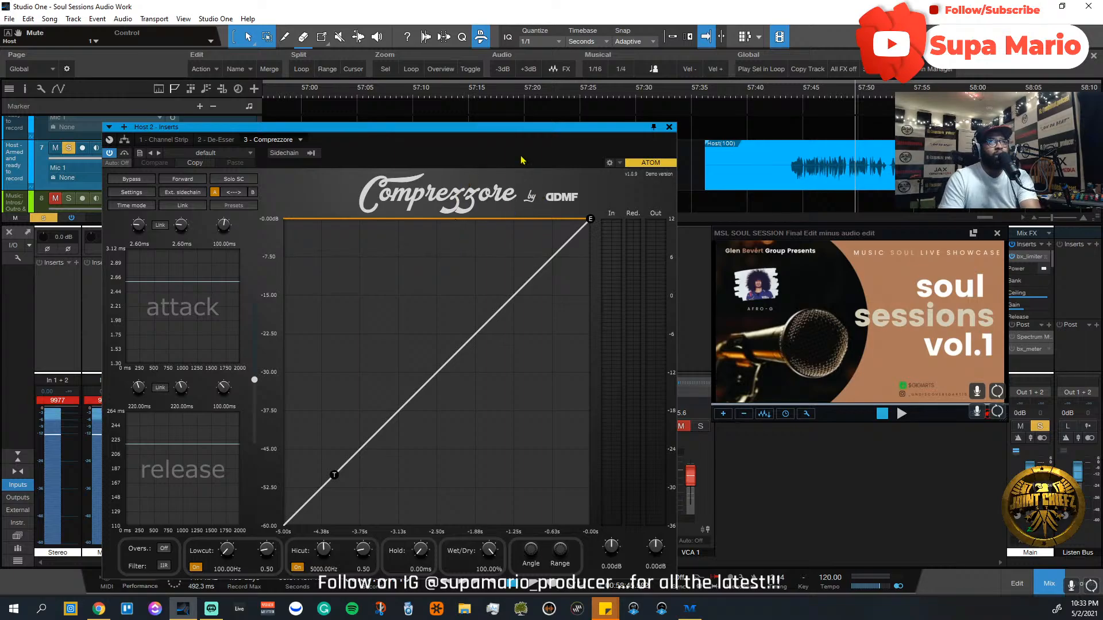
left_click(795, 92)
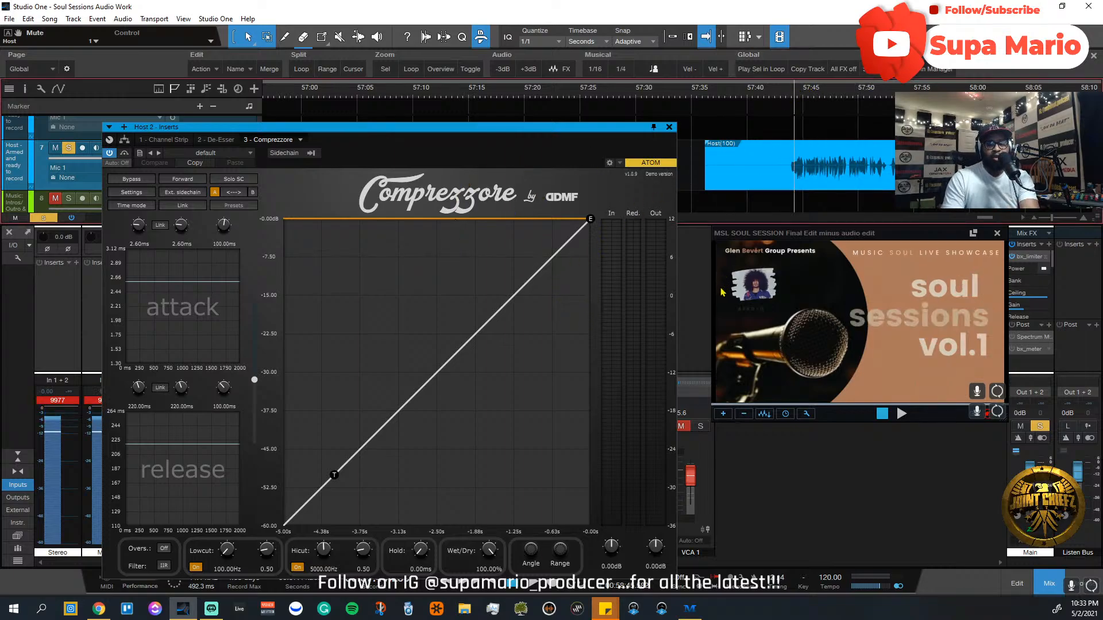
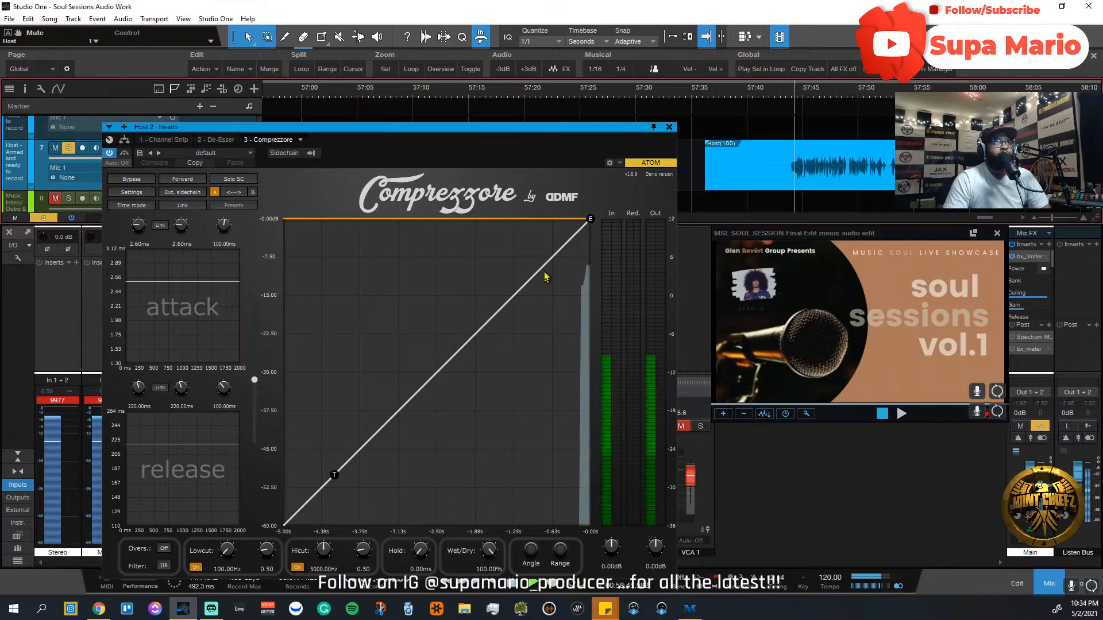
left_click_drag(566, 128, 583, 107)
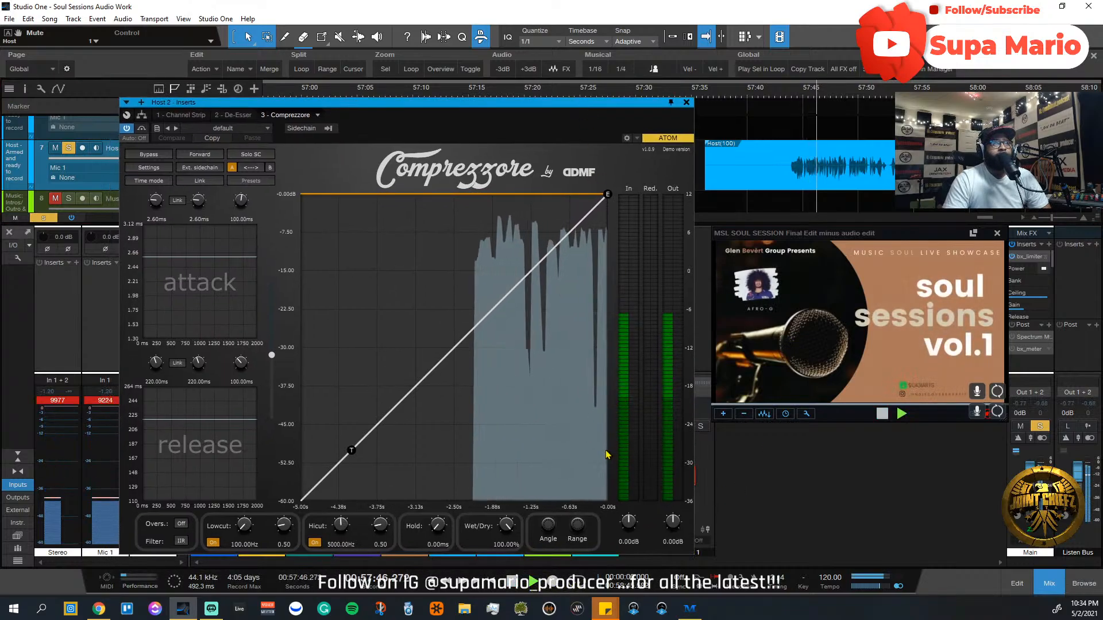
left_click(512, 580)
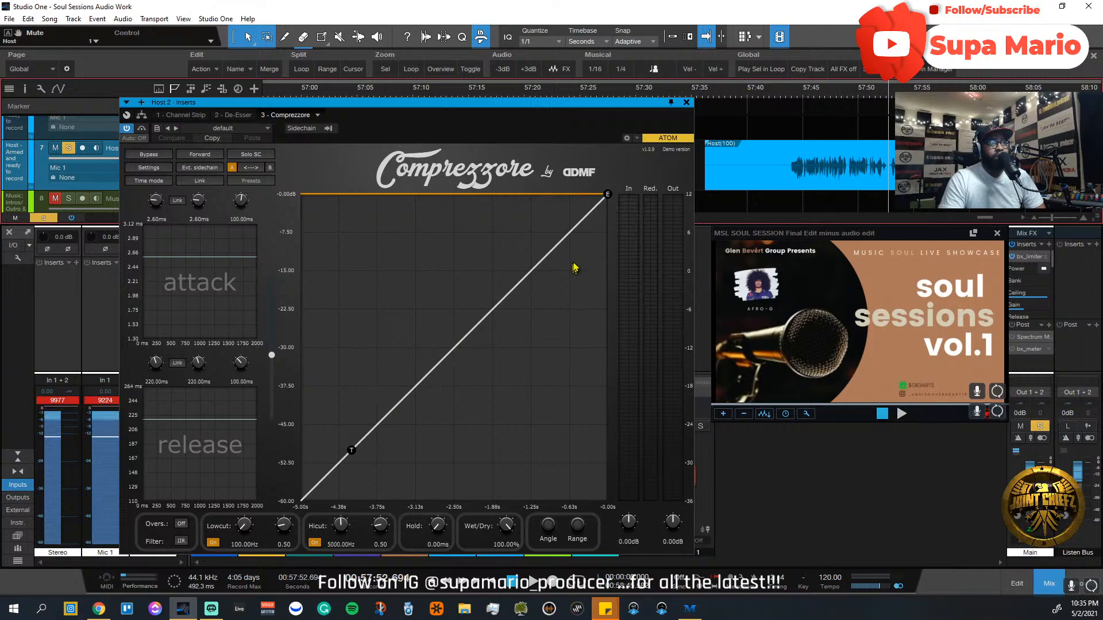
Step: Try a compression curve with the endpoint lowered to about -37.5 dB and the threshold at about -32 dB
left_click_drag(608, 195, 599, 47)
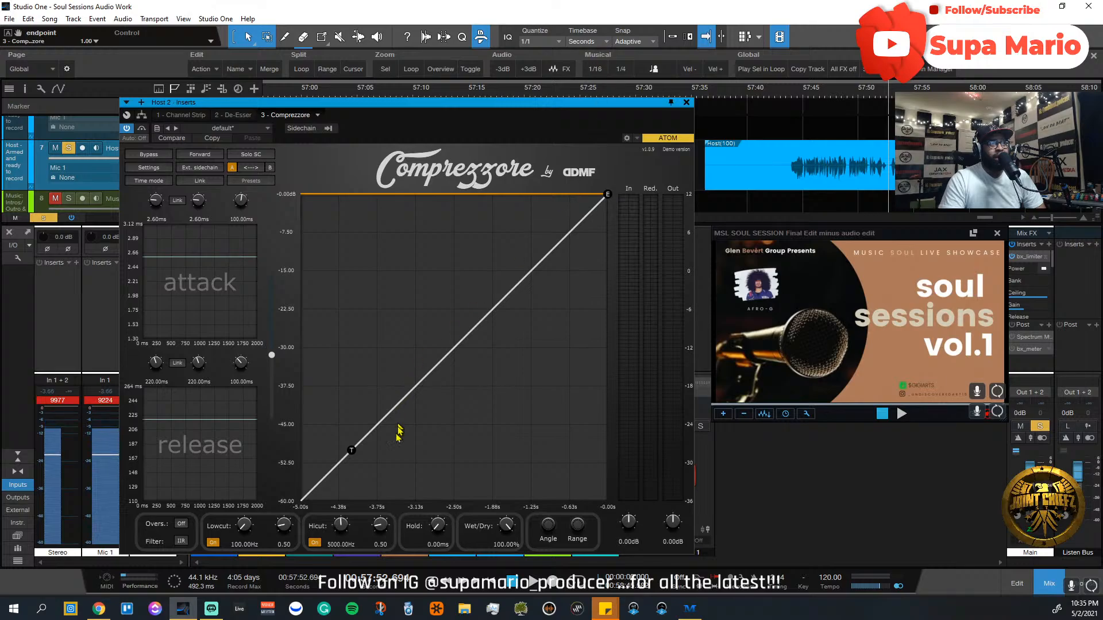
left_click_drag(352, 450, 595, 271)
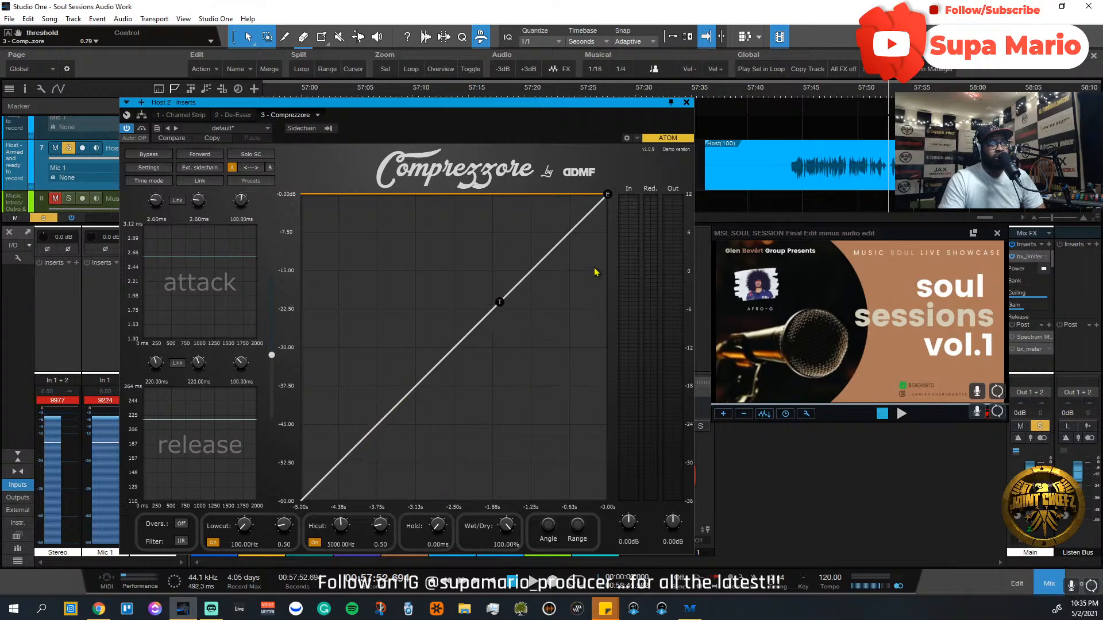
left_click_drag(608, 195, 609, 388)
left_click_drag(497, 306, 443, 411)
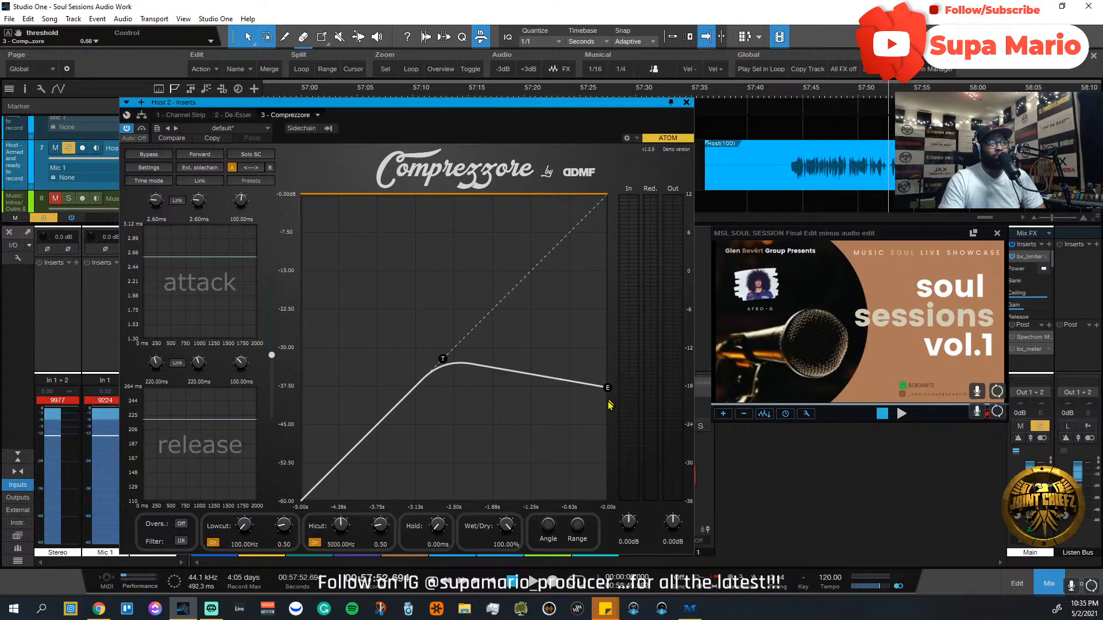
Step: Return the curve's endpoint to 0 dB and move the threshold point to about -29 dB
left_click_drag(607, 389, 607, 194)
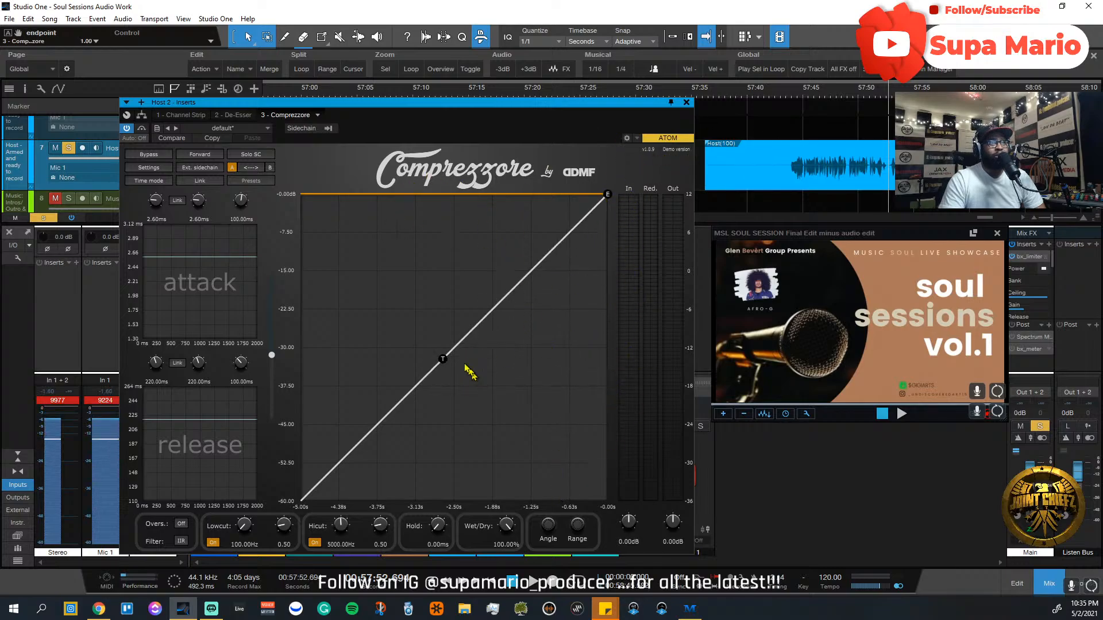
left_click_drag(442, 360, 449, 352)
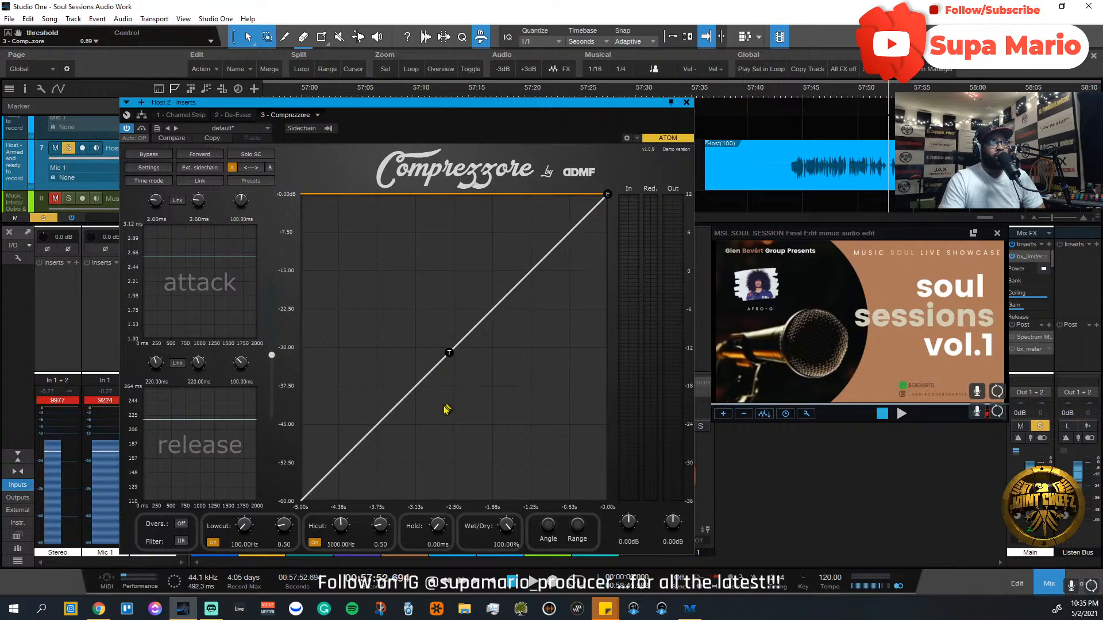
left_click_drag(447, 409, 460, 342)
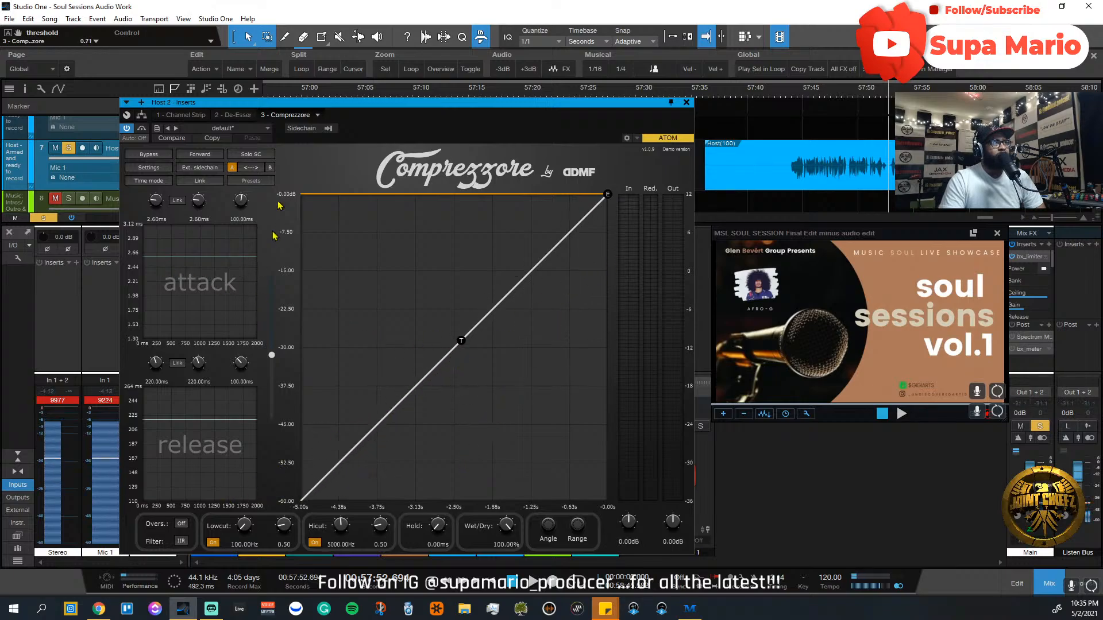
Step: Try switching Comprezzore between Forward and Backward operation
left_click(202, 155)
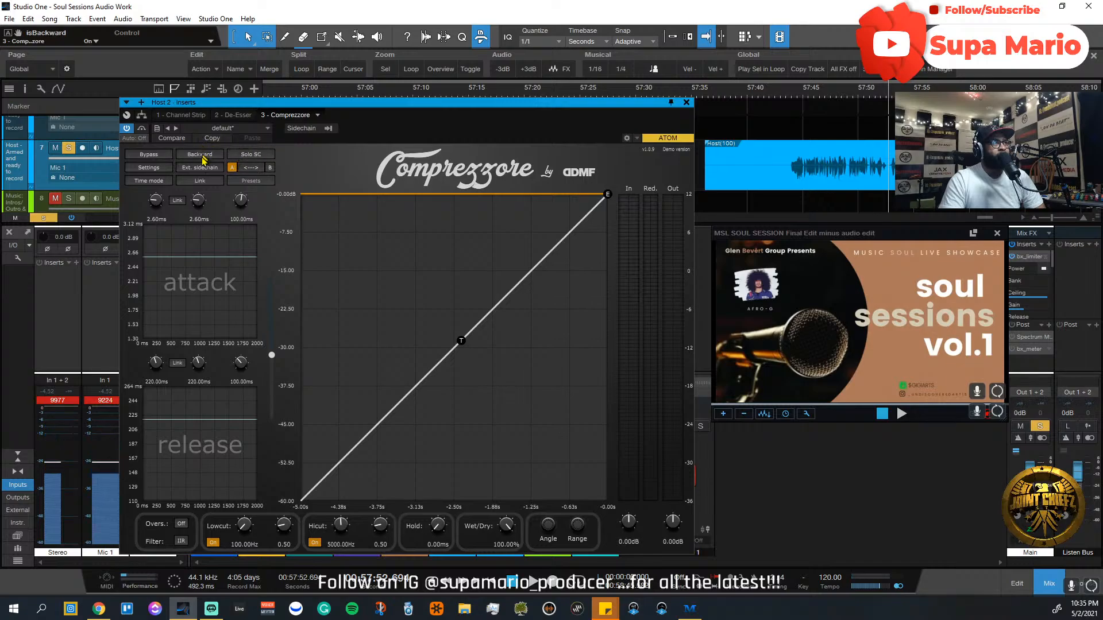
left_click(202, 155)
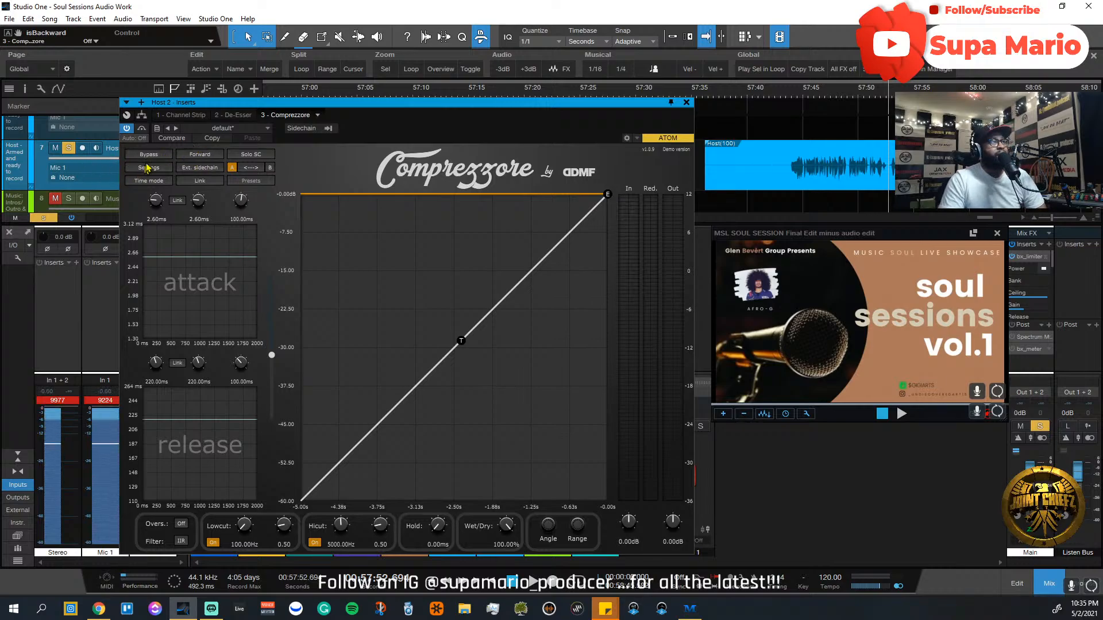
left_click(200, 156)
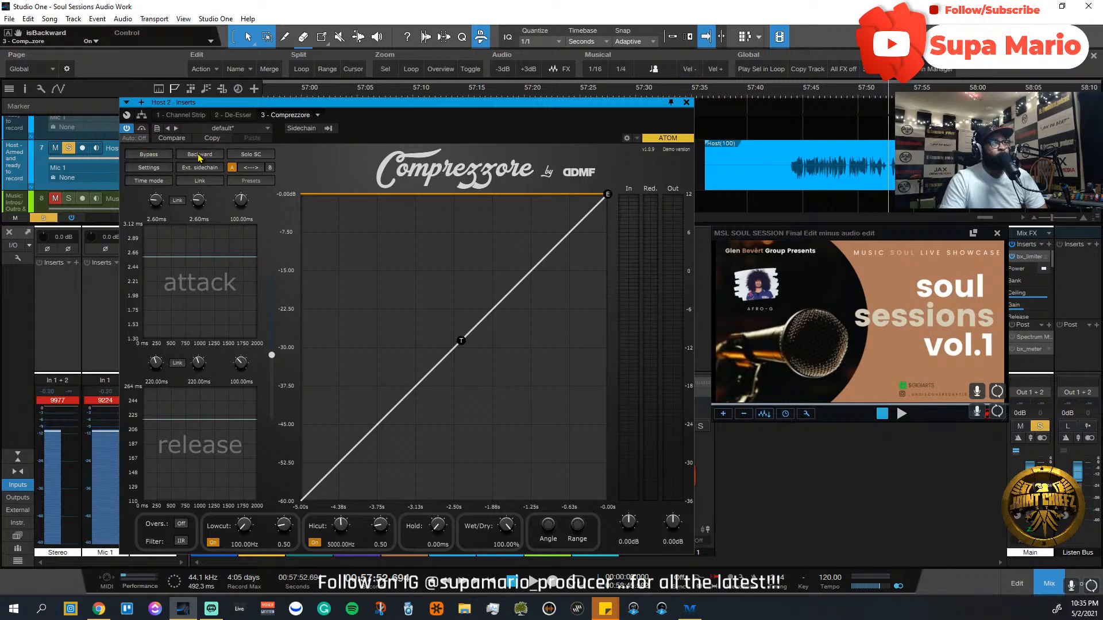
Step: Toggle the sidechain solo and the external sidechain on and back off
left_click(258, 156)
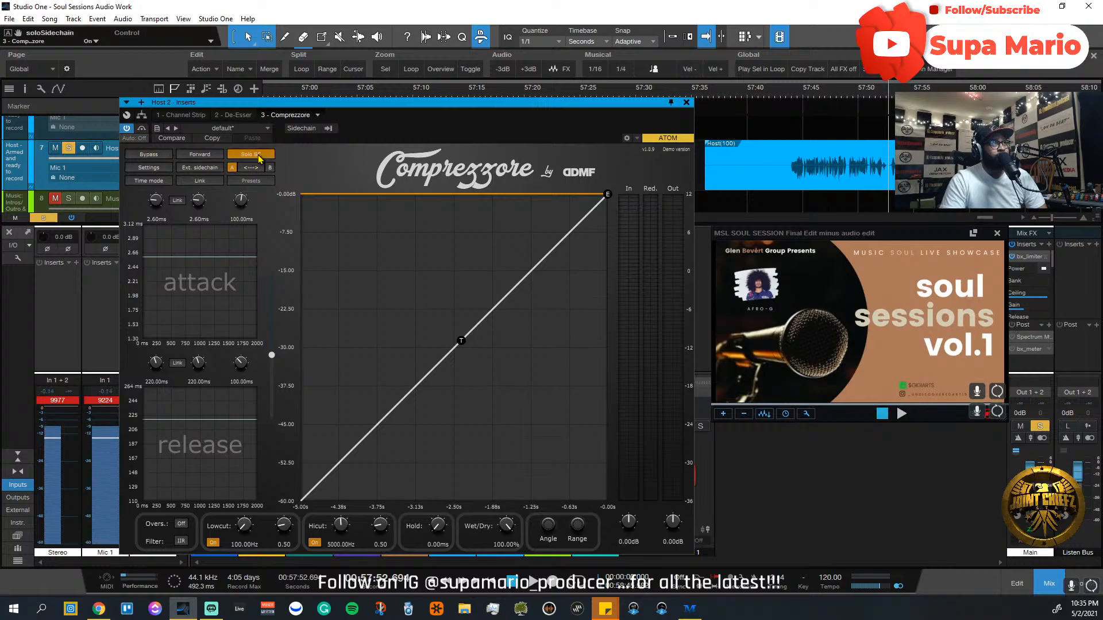
left_click(265, 157)
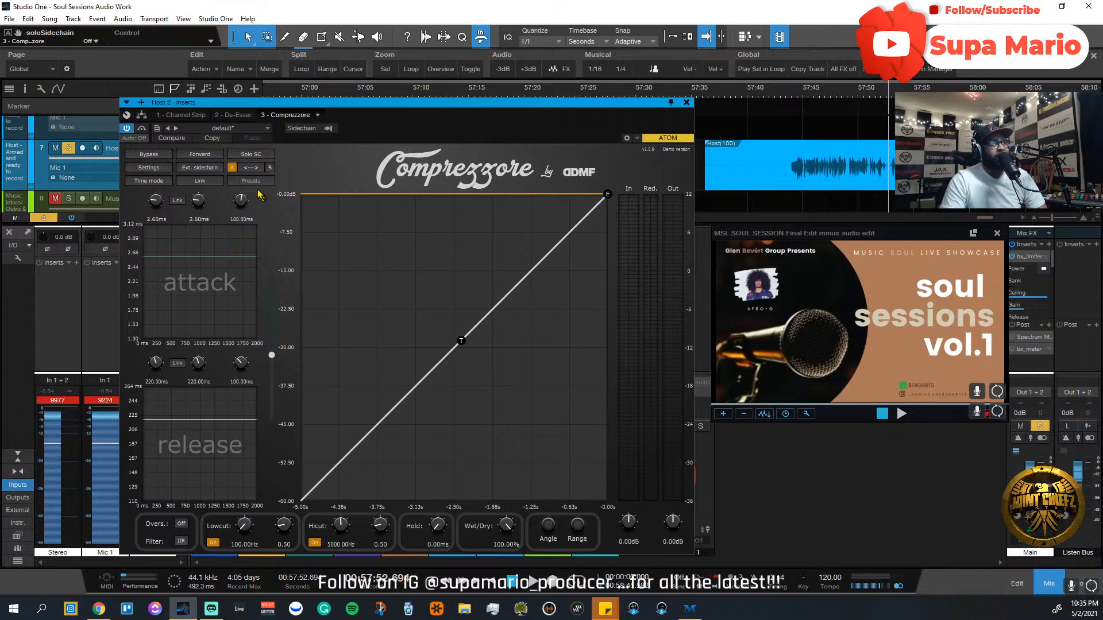
left_click(205, 170)
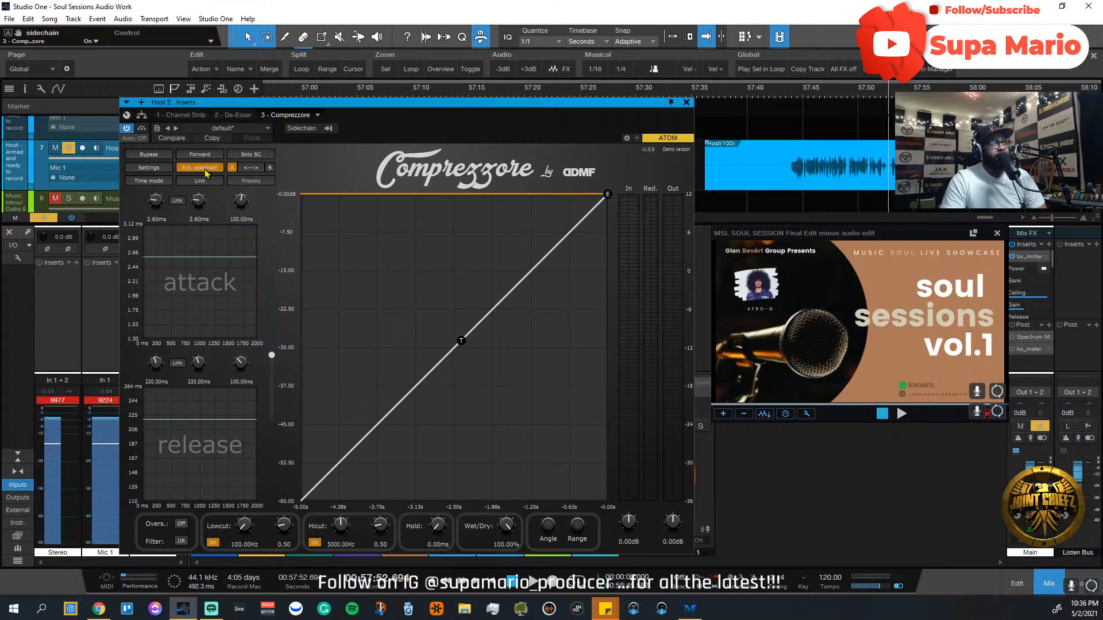
left_click(205, 170)
Step: Toggle the threshold Link on and off, and switch from Time mode to dB mode and back
left_click(206, 181)
left_click(207, 182)
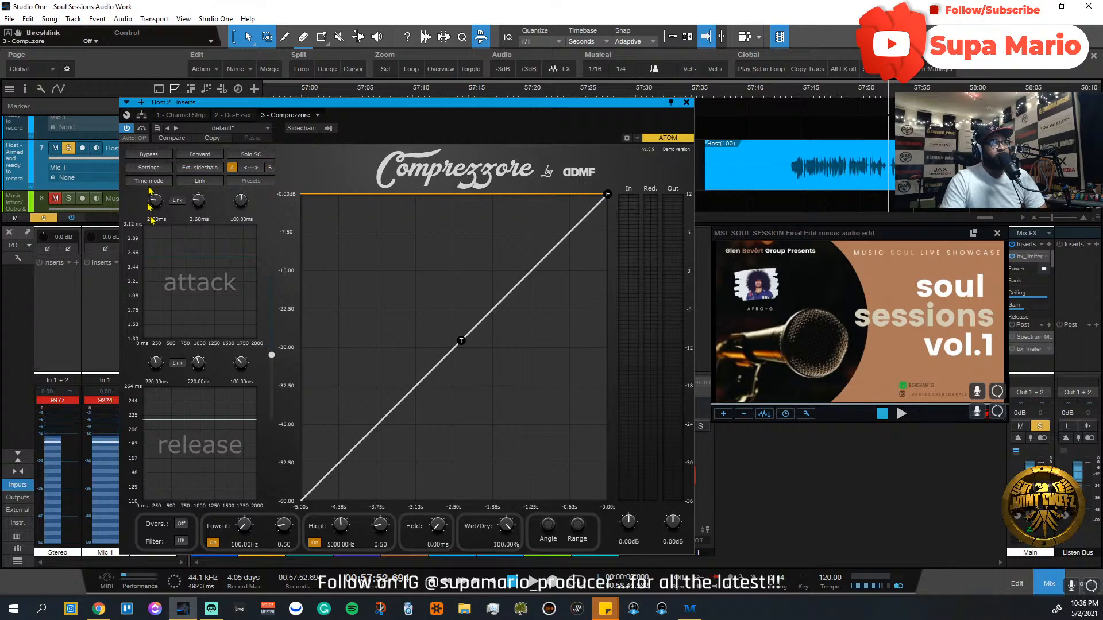
left_click(149, 180)
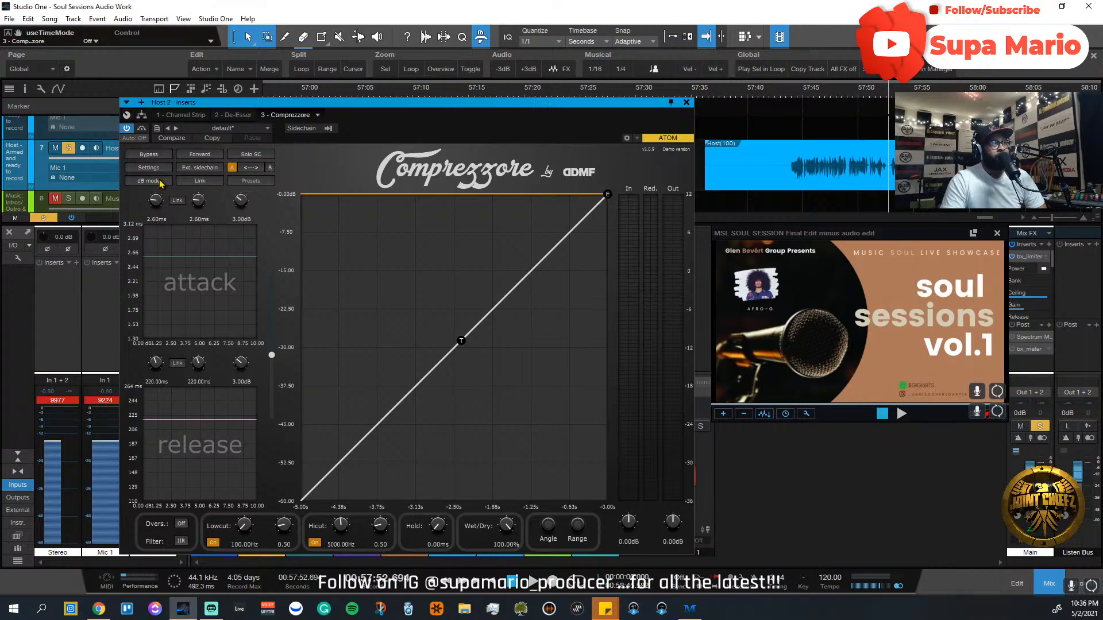
left_click(150, 181)
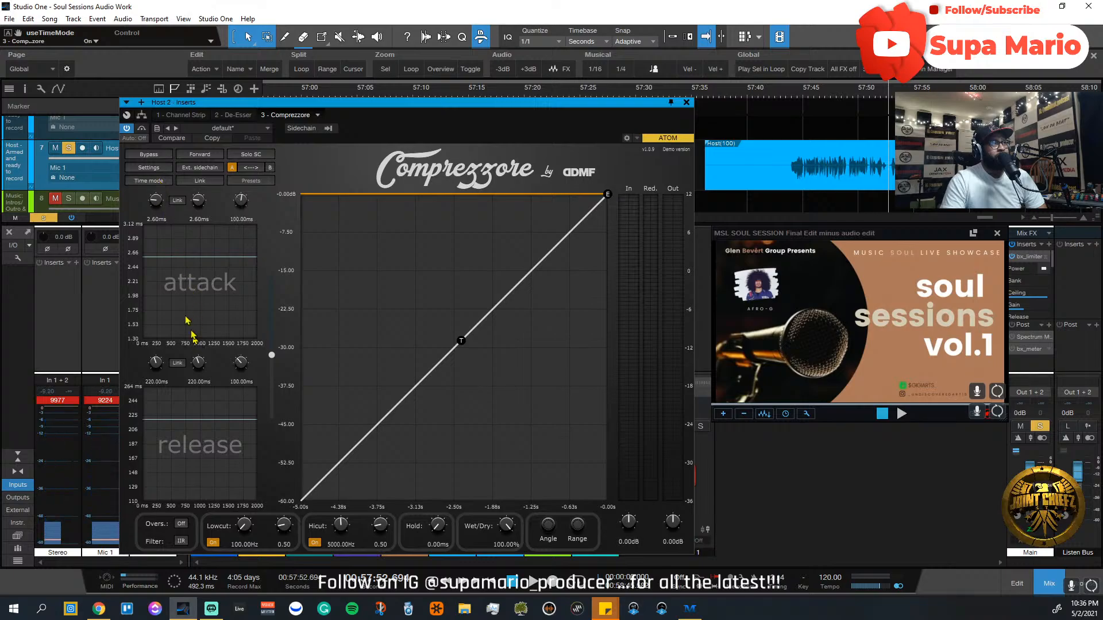
Step: Try dB mode once more for the attack and release graphs, and return them to Time mode
left_click(150, 181)
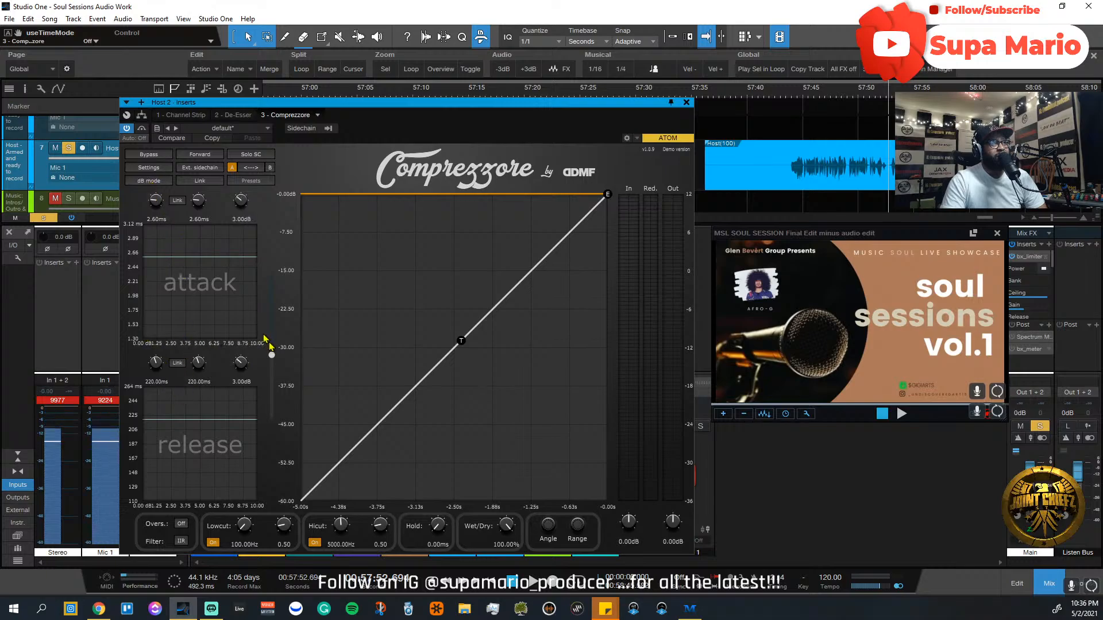
left_click(150, 181)
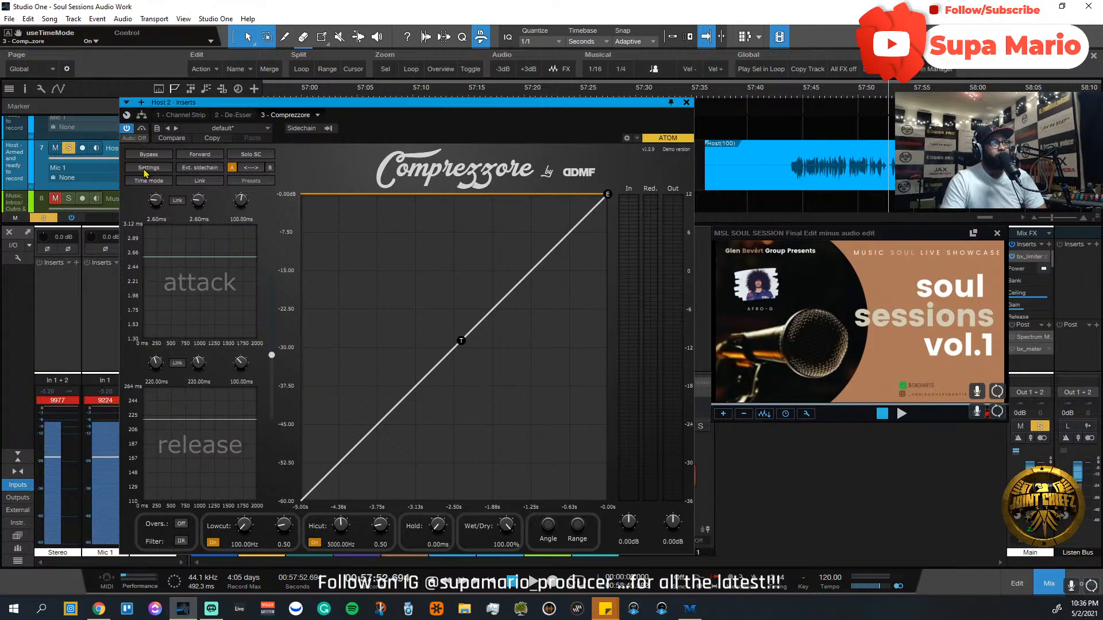
Step: Examine the plug-in's colour palette and VU meter settings, and toggle Bypass on and back off
left_click(147, 168)
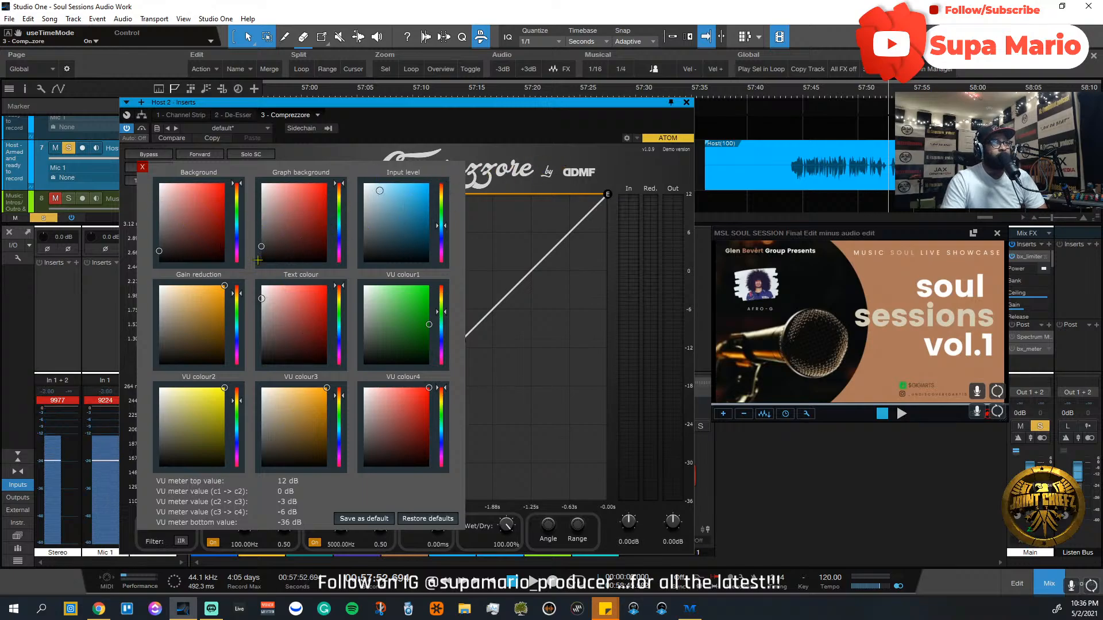
left_click(143, 168)
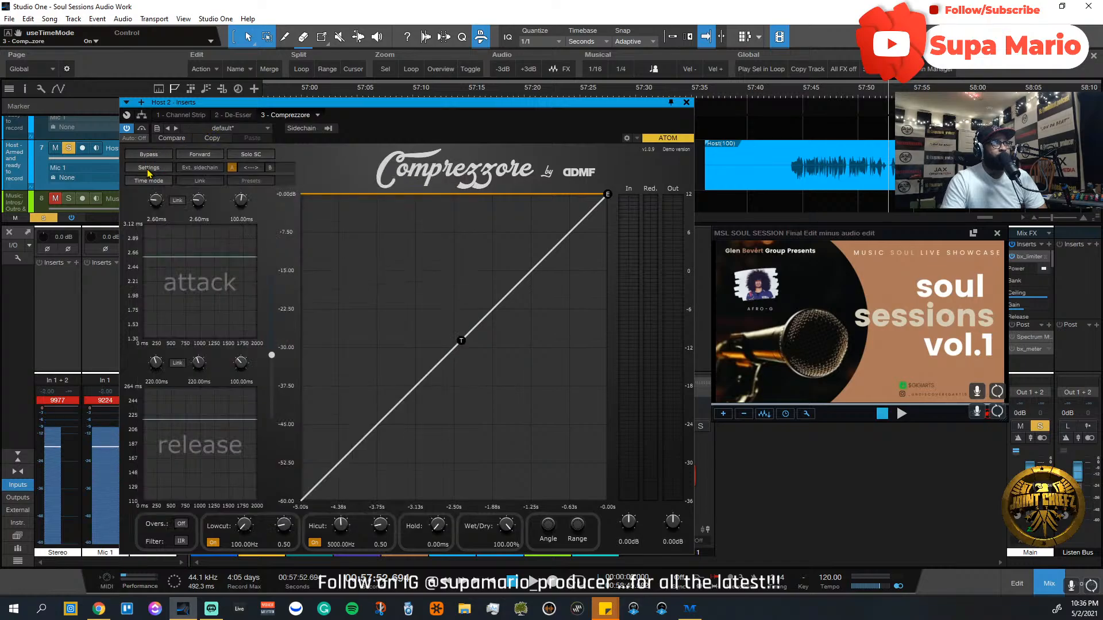
left_click(148, 167)
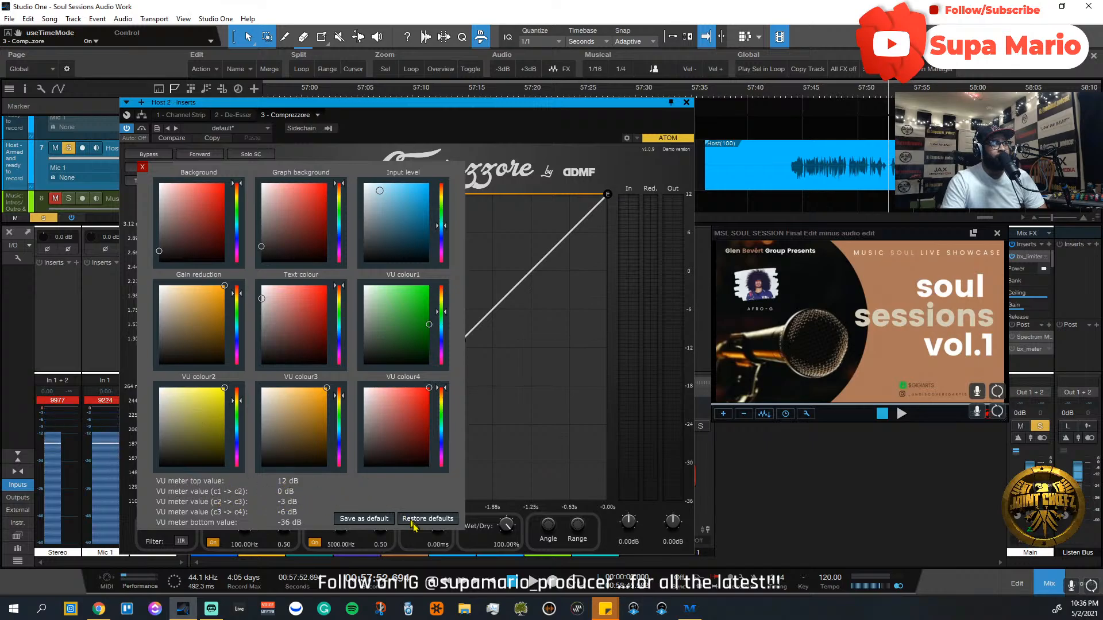
left_click(144, 168)
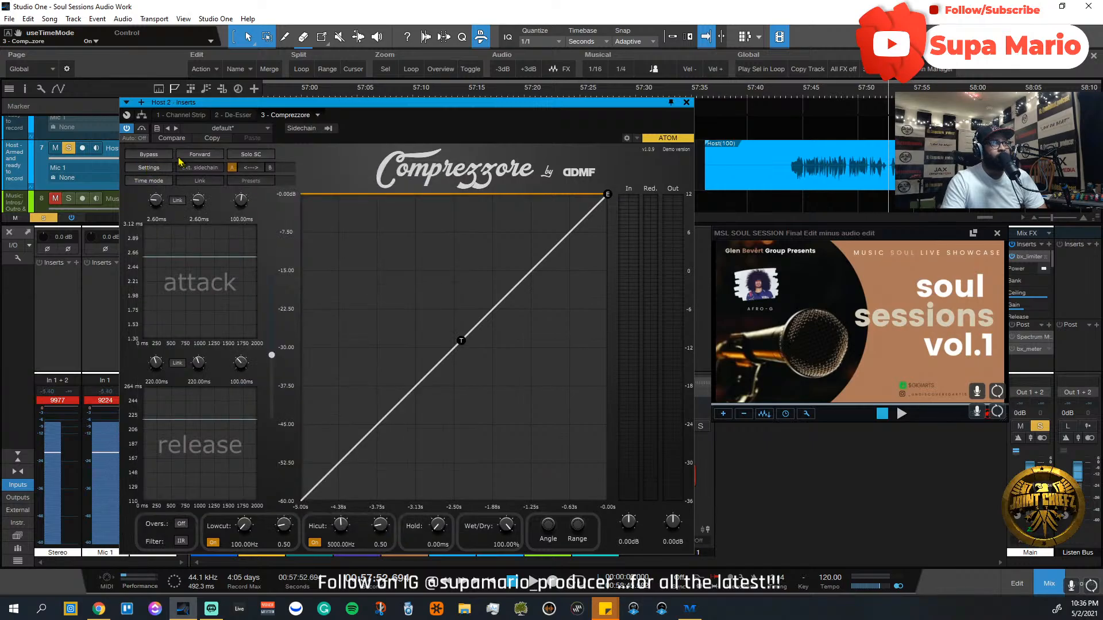
left_click(154, 155)
left_click(147, 155)
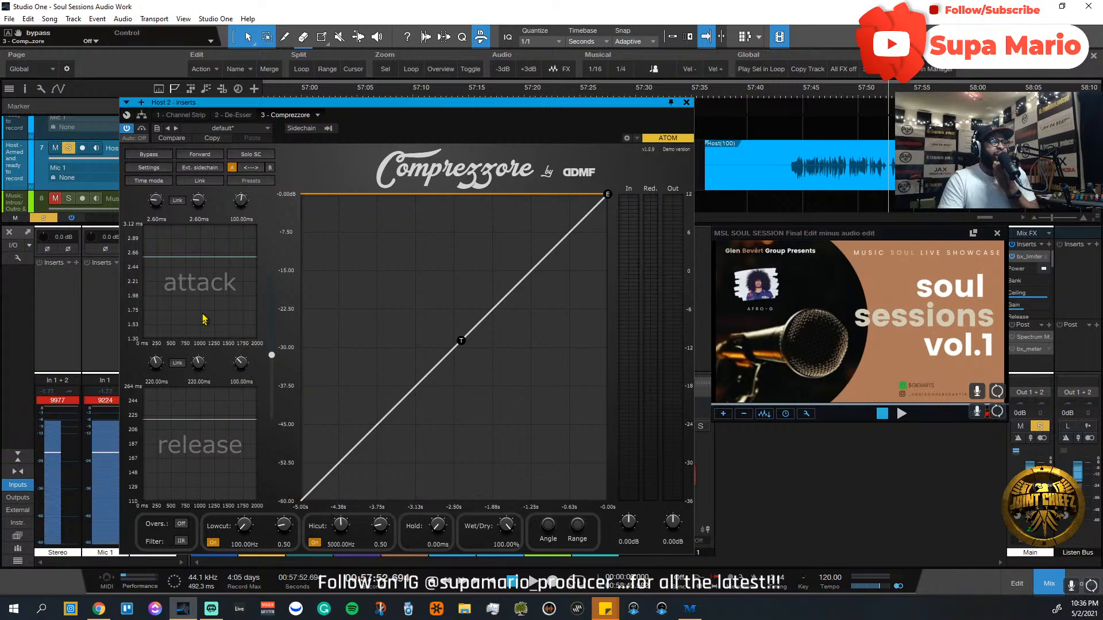
Step: Shape the attack from 0.87 ms to 15.38 ms over 86.95 ms, and the release from 15.40 ms to 2.60 ms over 370.69 ms
left_click_drag(161, 201, 245, 206)
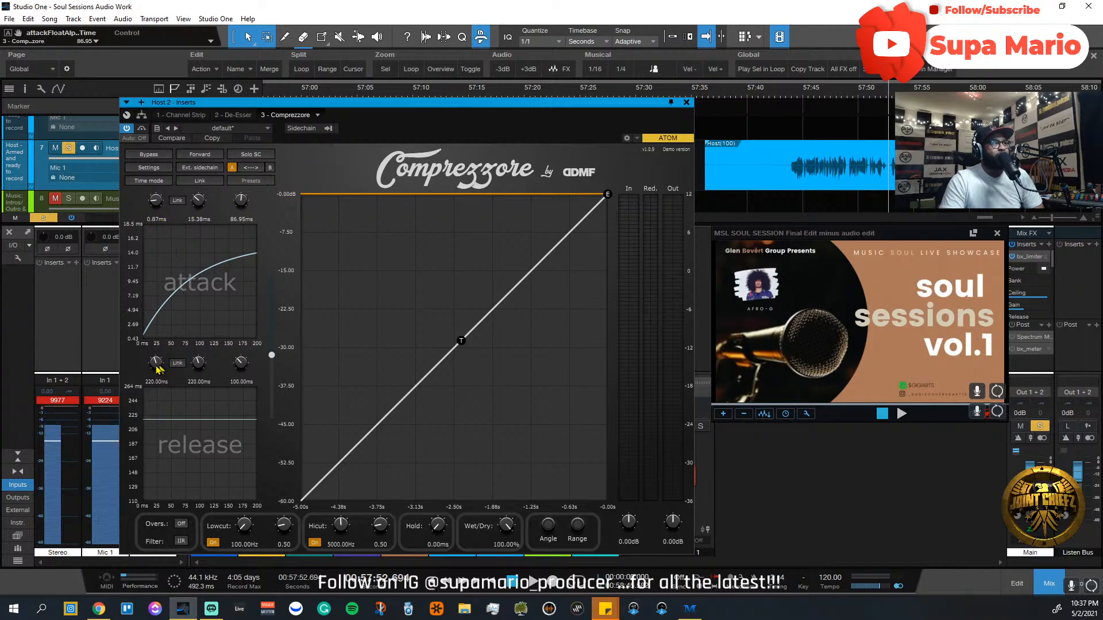
left_click_drag(155, 370, 237, 333)
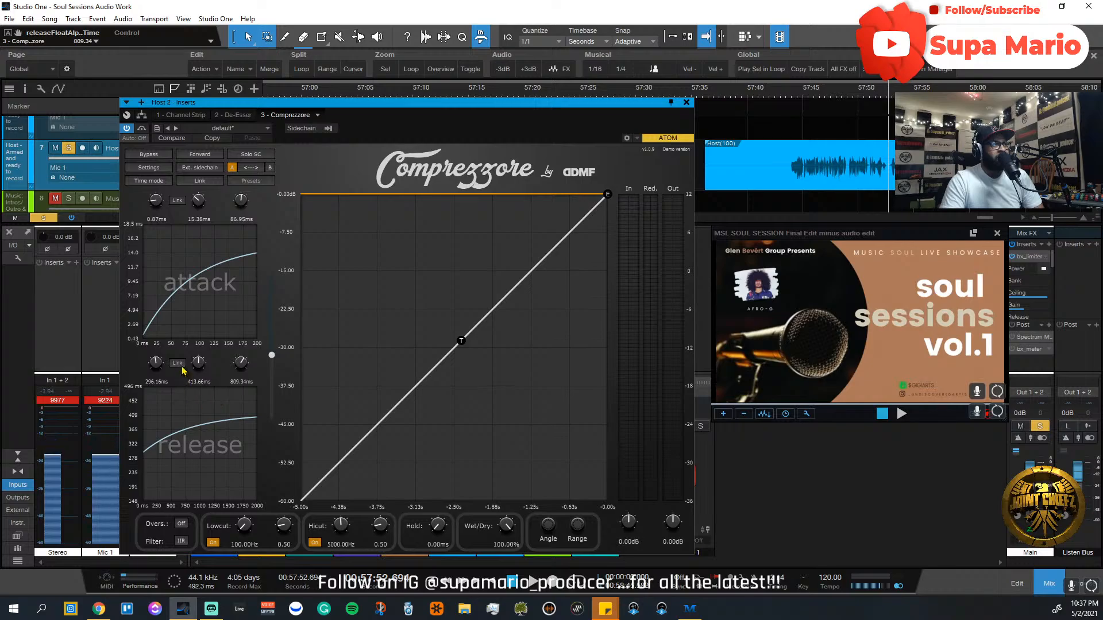
left_click_drag(195, 368, 198, 488)
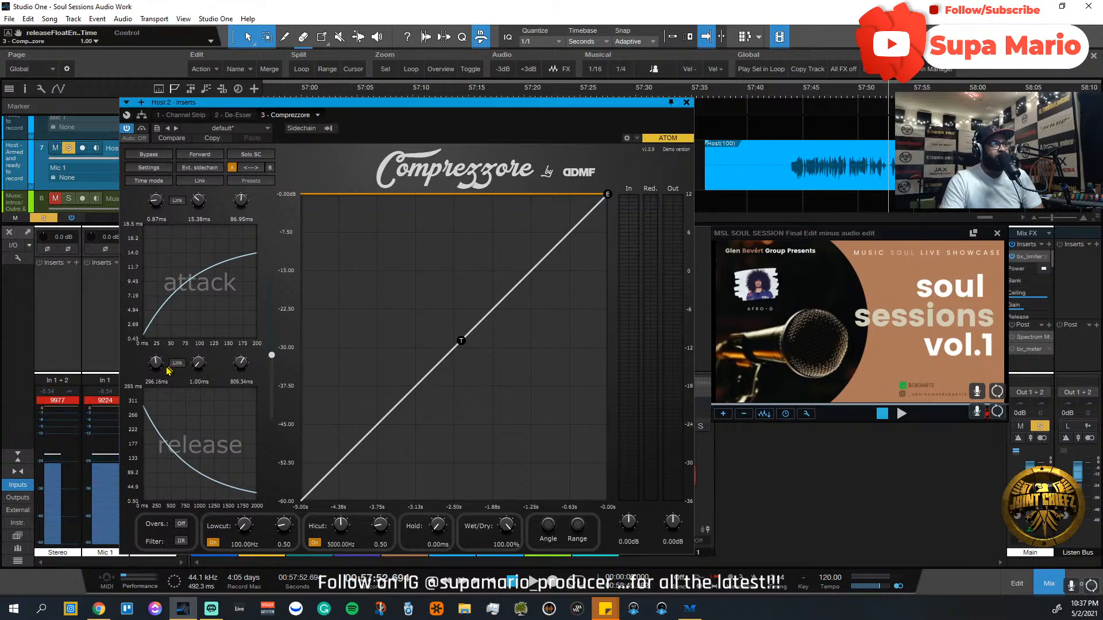
left_click_drag(164, 363, 167, 411)
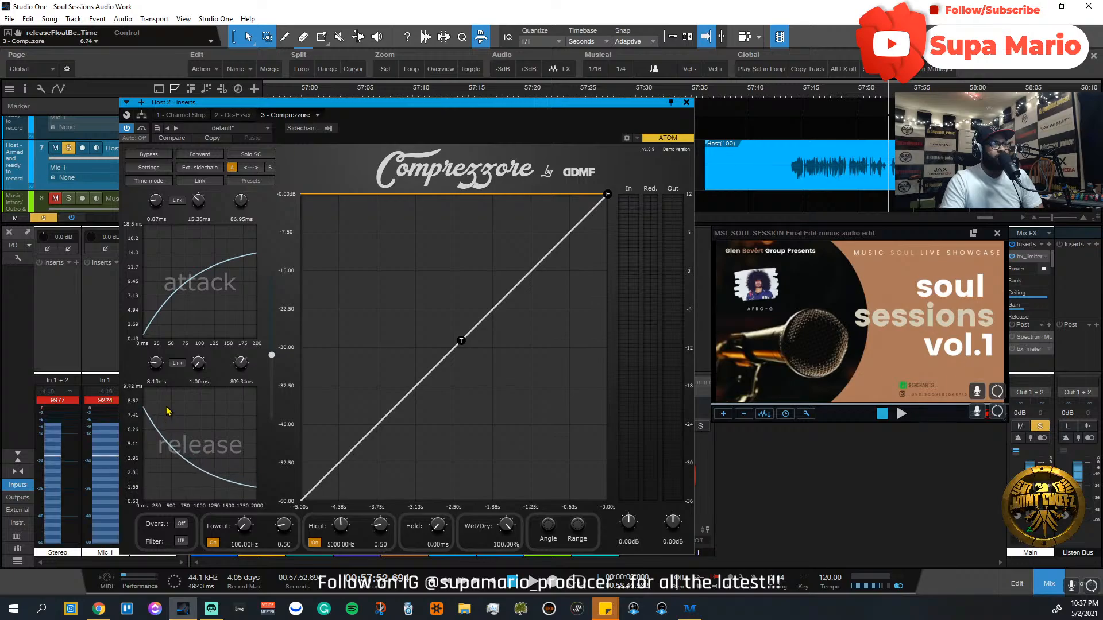
left_click_drag(242, 389, 163, 360)
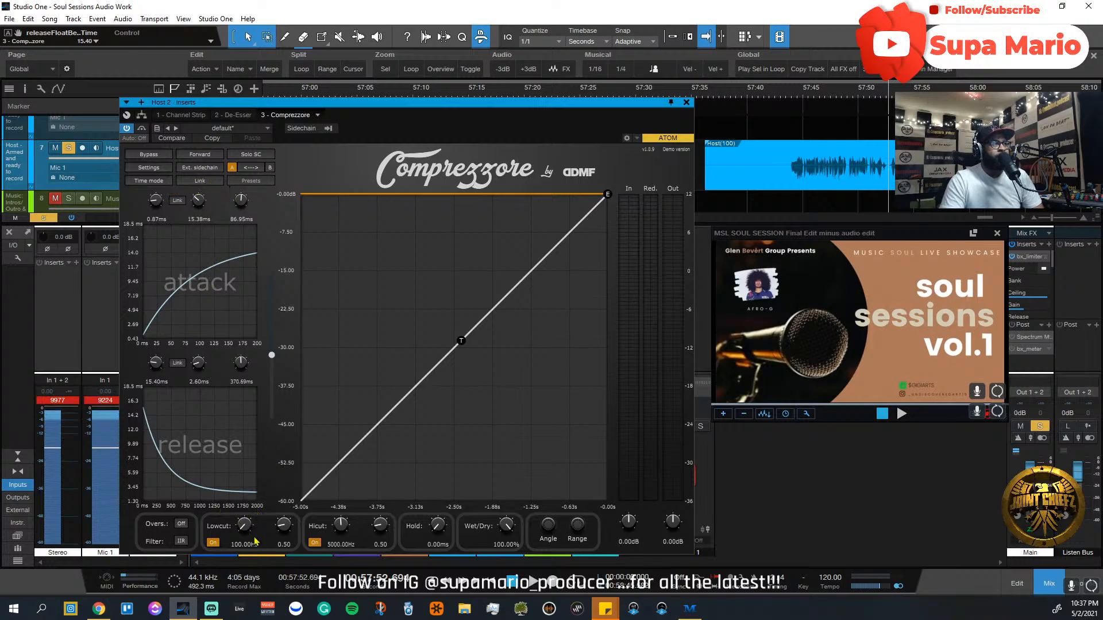
Step: Lower the Lowcut frequency to 10 Hz and set oversampling to 2x
left_click_drag(251, 526, 251, 552)
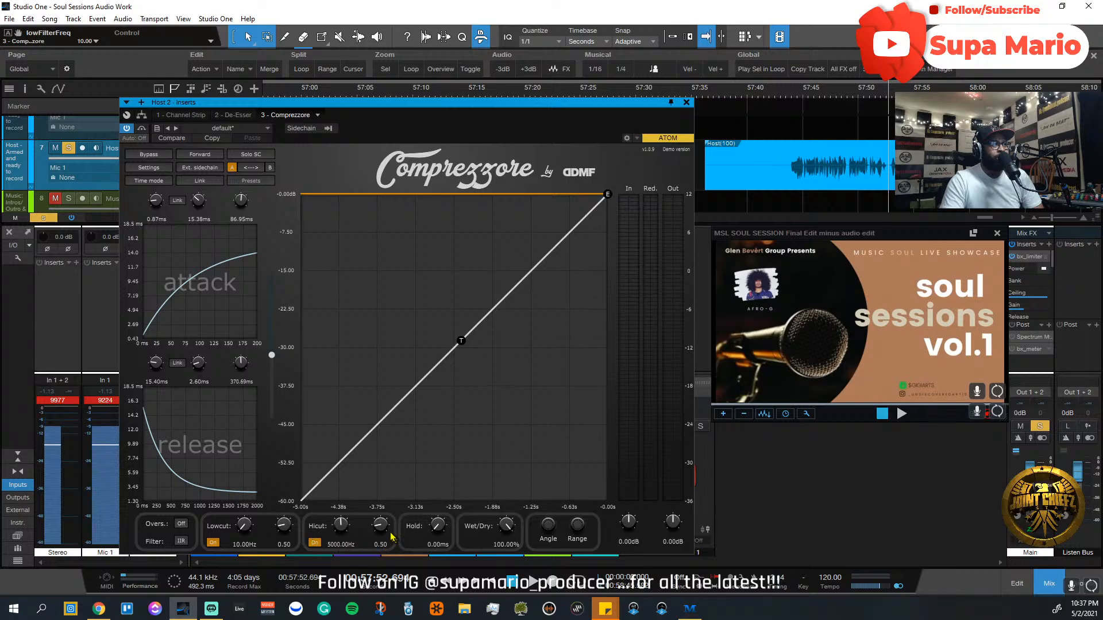
left_click(182, 524)
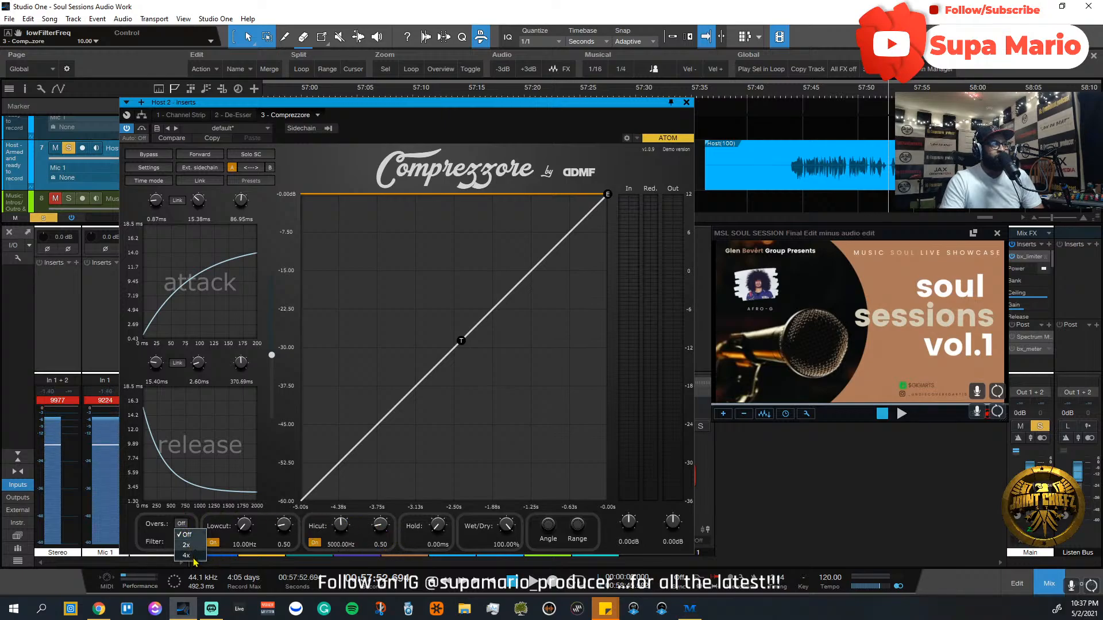
left_click(189, 545)
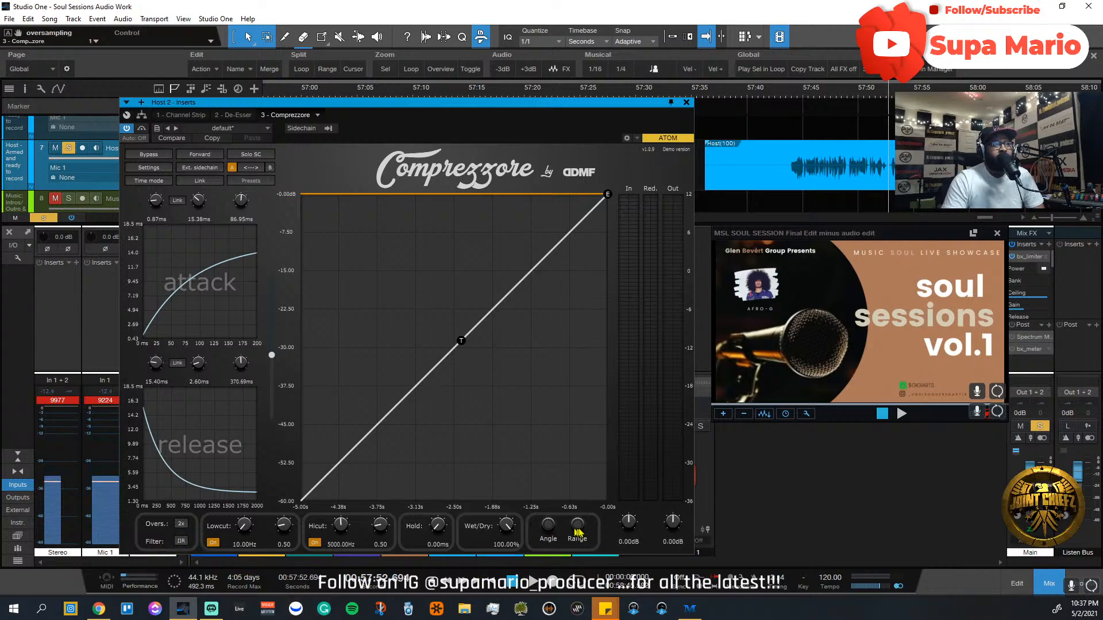
Step: Try varying the Wet/Dry mix and the Hold time, returning them to 100% and 0 ms
left_click_drag(522, 528, 492, 449)
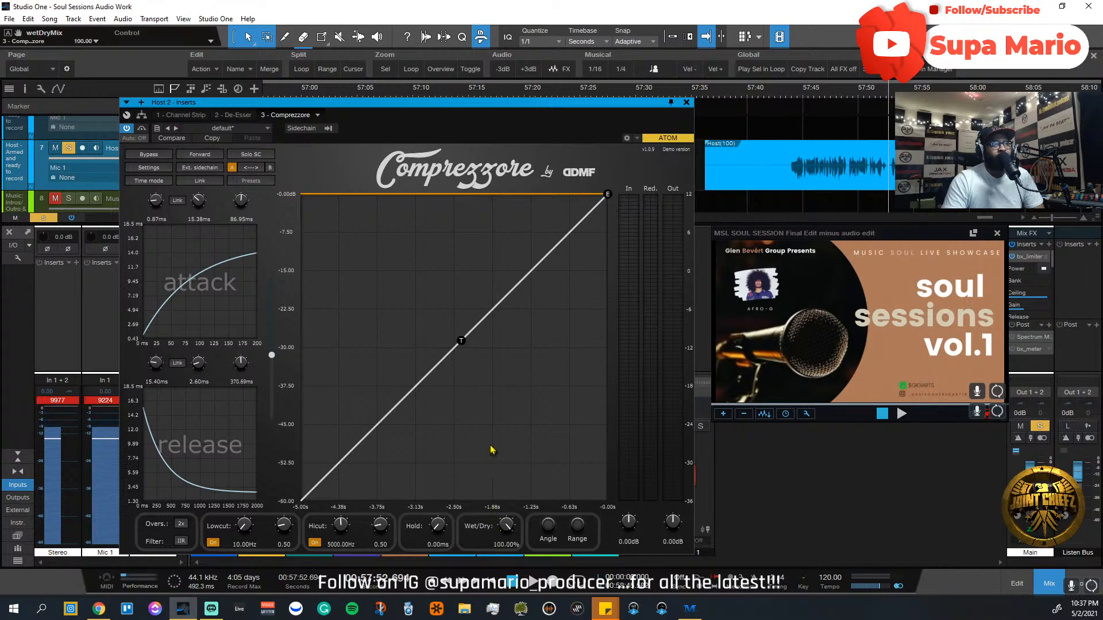
left_click_drag(518, 527, 474, 436)
left_click_drag(428, 519, 451, 552)
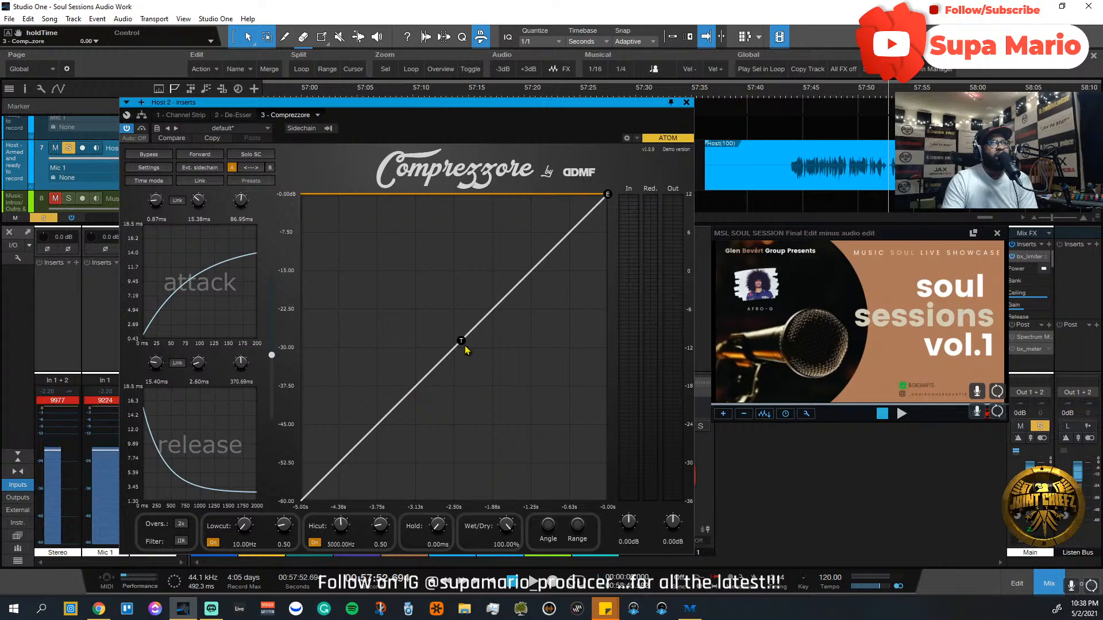
Step: Move the threshold point to about -20 dB, and try lowering the curve's endpoint to about -13 dB before returning it to 0 dB
left_click_drag(468, 349, 511, 344)
left_click_drag(608, 197, 583, 270)
left_click_drag(498, 301, 500, 341)
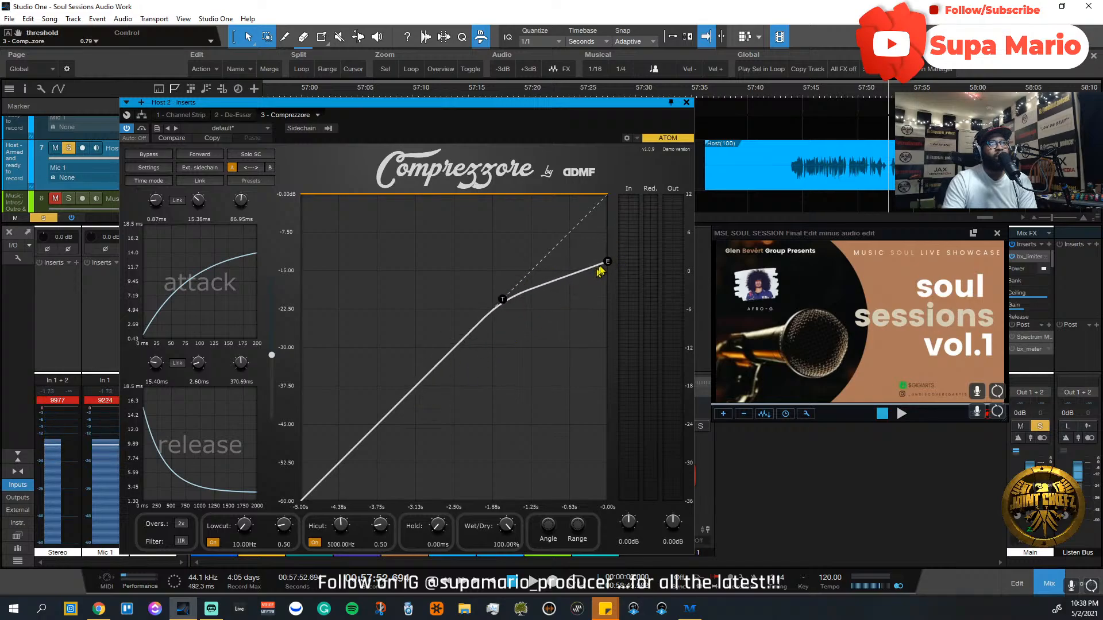
left_click_drag(608, 262, 622, 156)
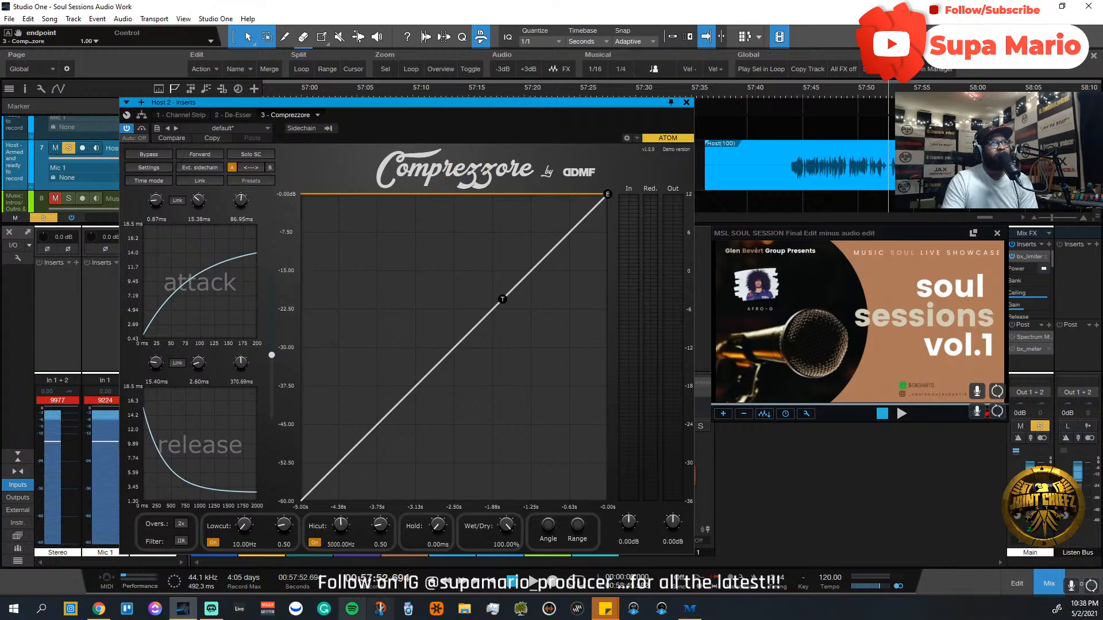
Step: Recheck the background and graph colour options in the plug-in's settings, and close them
left_click(146, 169)
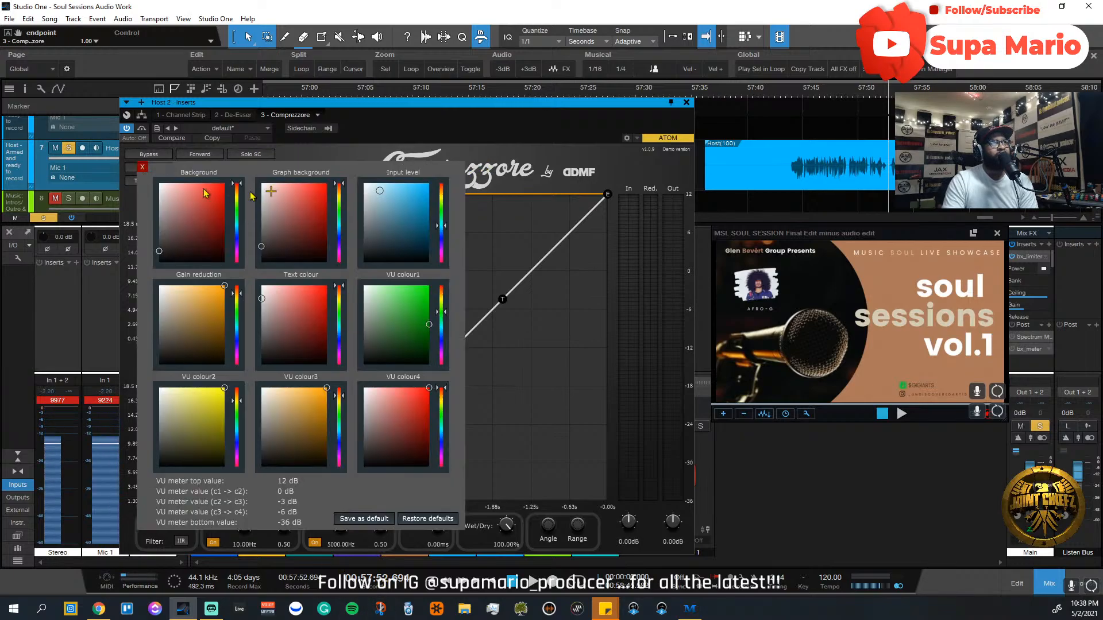
left_click(142, 167)
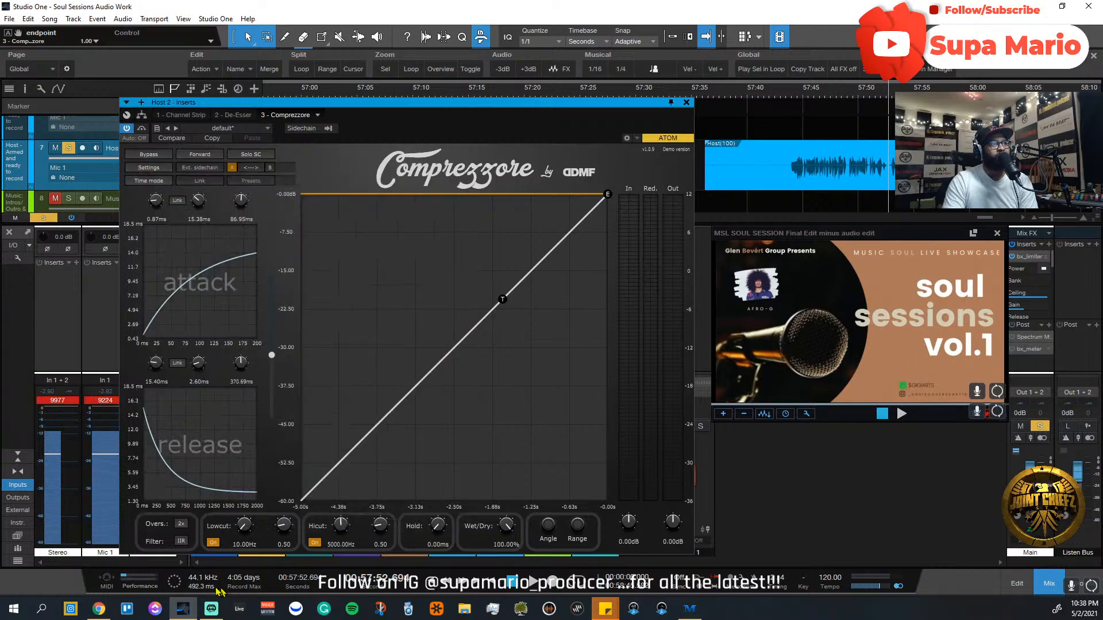
Step: Switch to Chrome and open the Comprezzore product page on the DDMF website
left_click(99, 608)
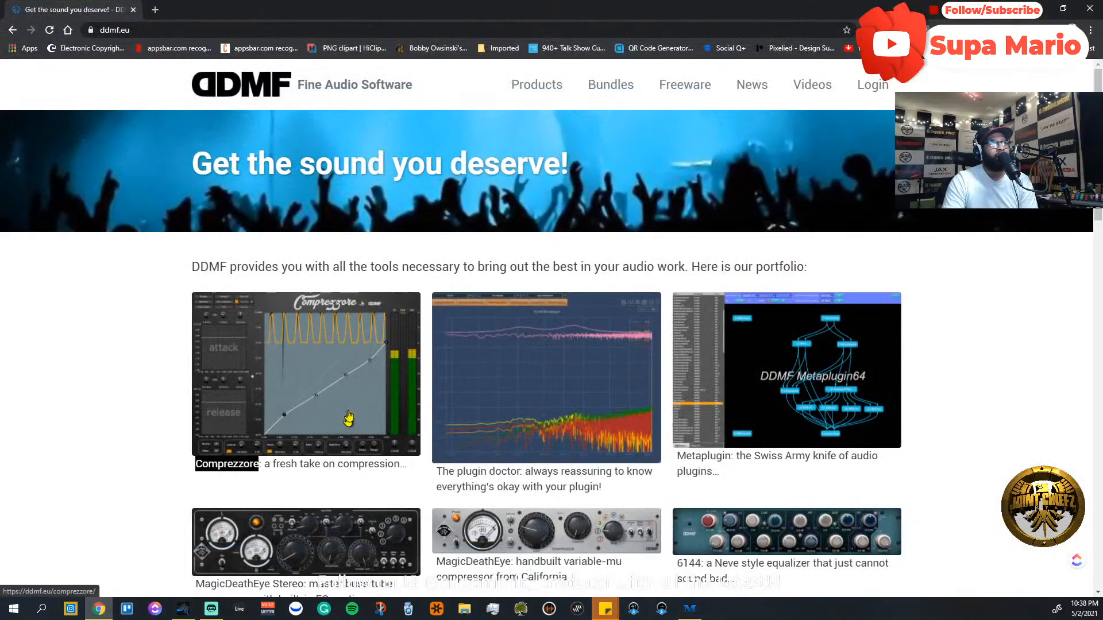
left_click(323, 368)
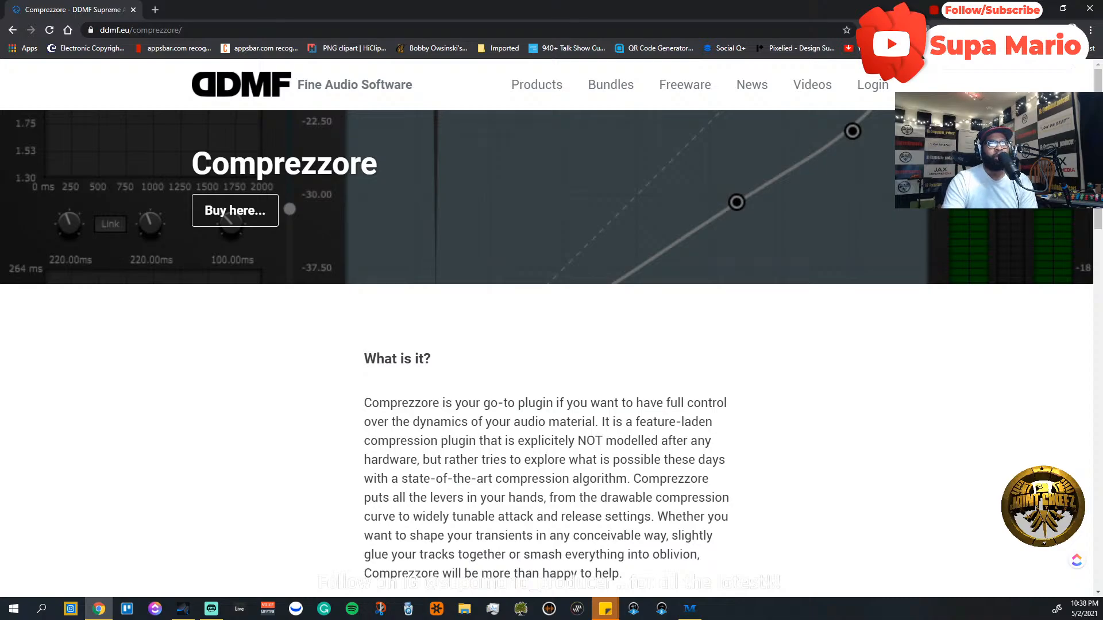
key("alt+Tab")
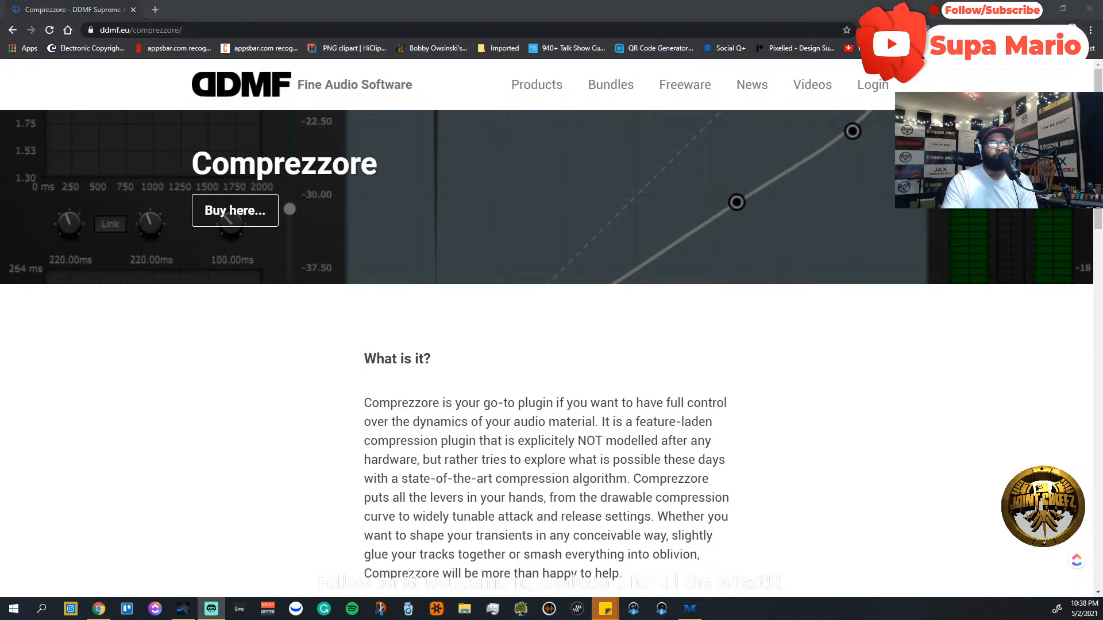
key("alt+Tab")
Step: Read the Comprezzore product description and its feature list through to the supported plug-in formats
scroll(552, 327, "down", 2)
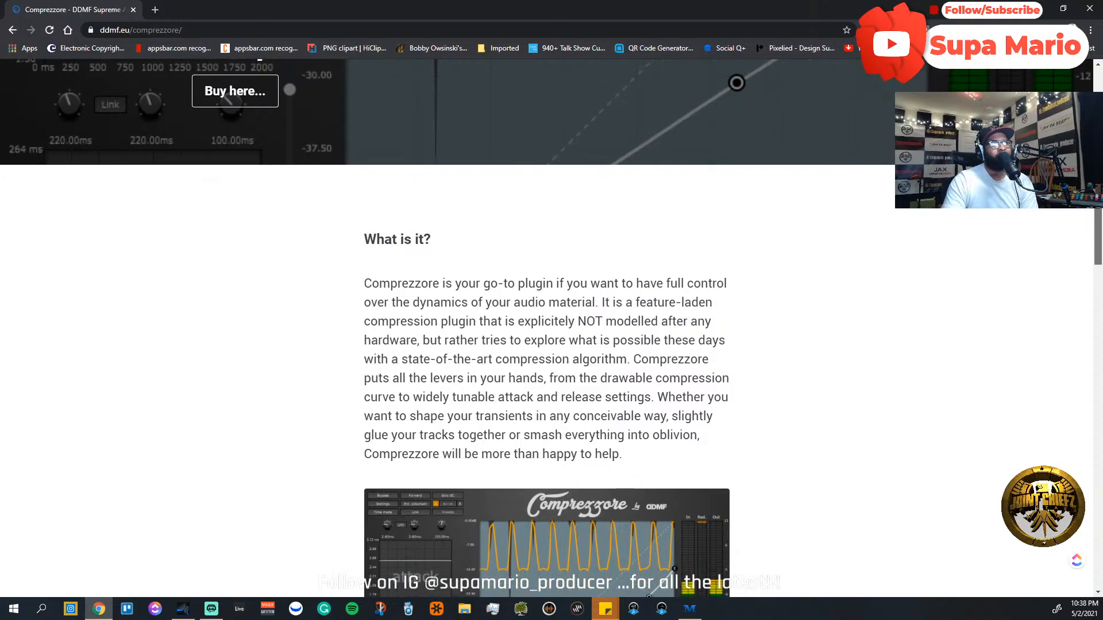
scroll(1098, 213, "down", 1)
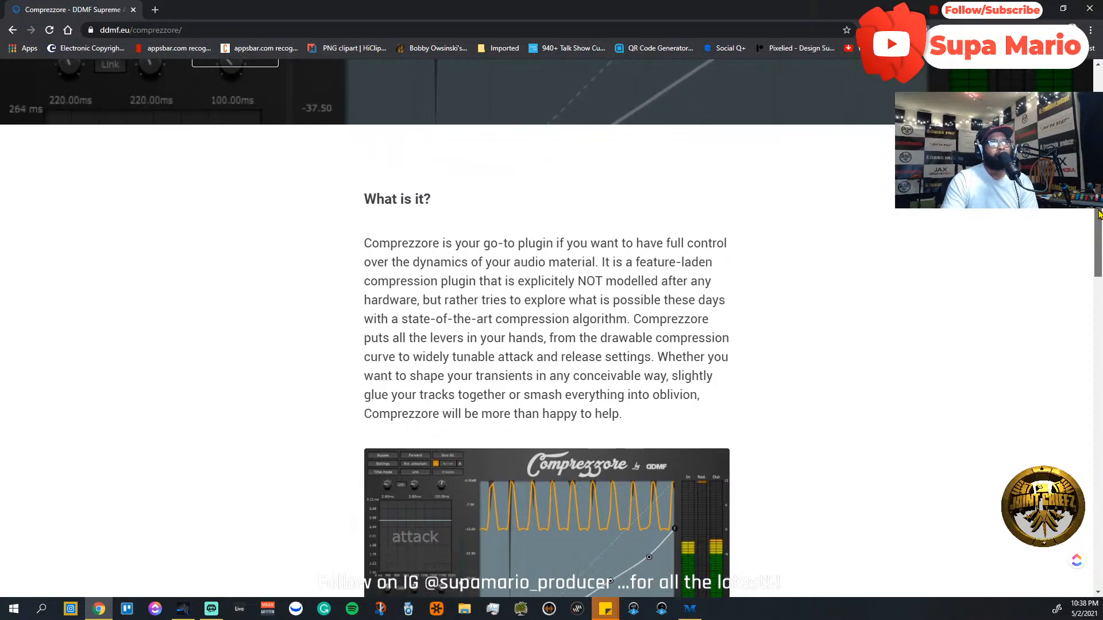
left_click_drag(1098, 214, 1099, 238)
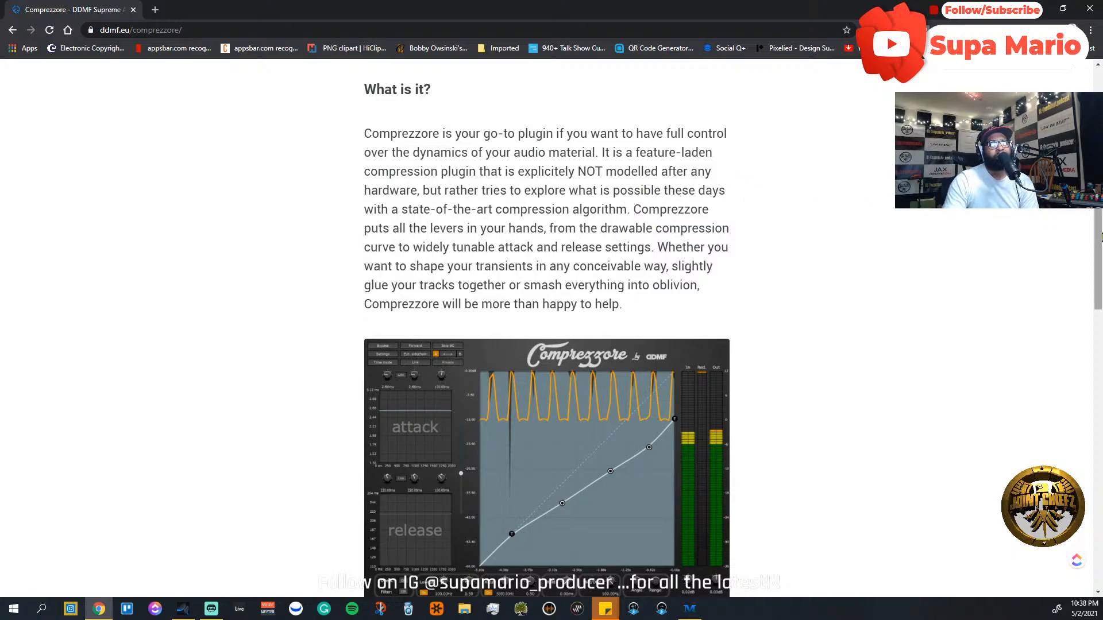
left_click_drag(1100, 240, 1099, 261)
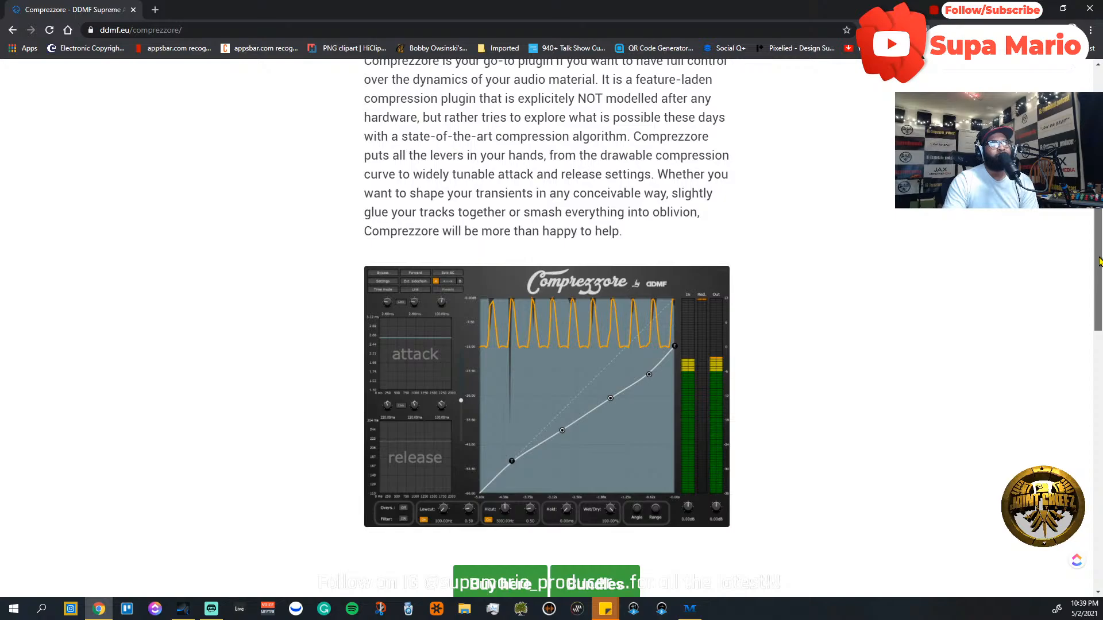
left_click_drag(1099, 262, 1099, 261)
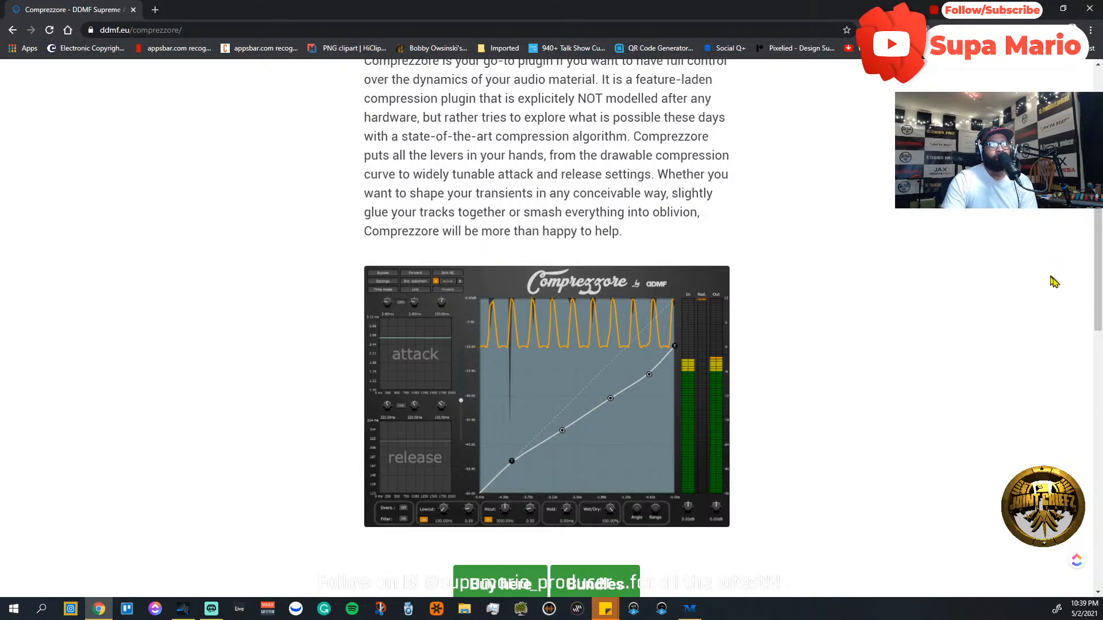
left_click_drag(1095, 278, 1095, 149)
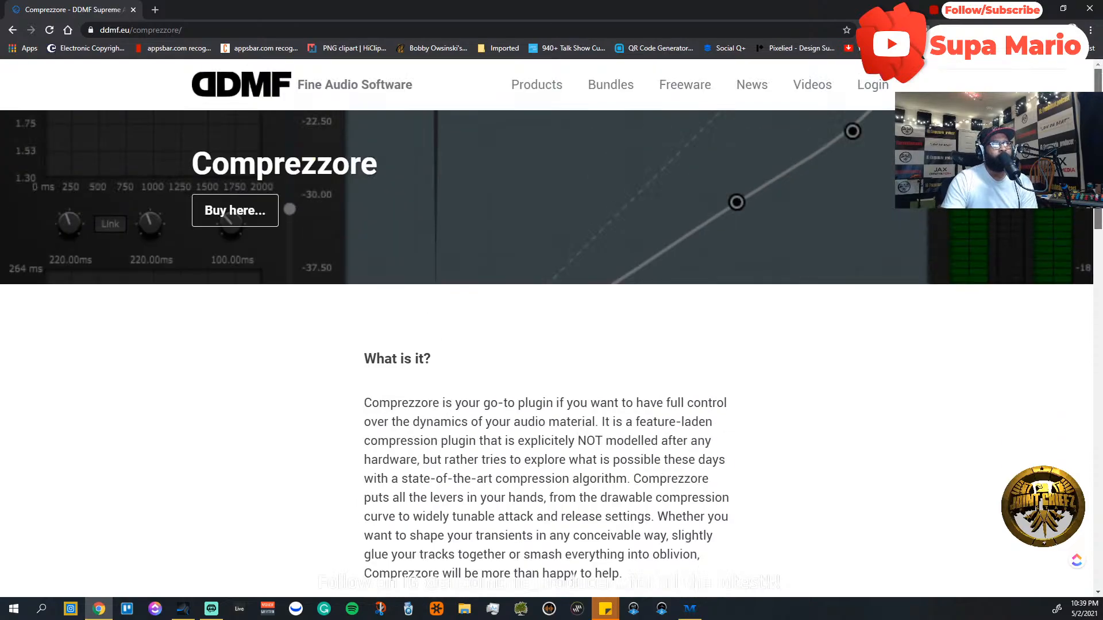
scroll(619, 488, "down", 10)
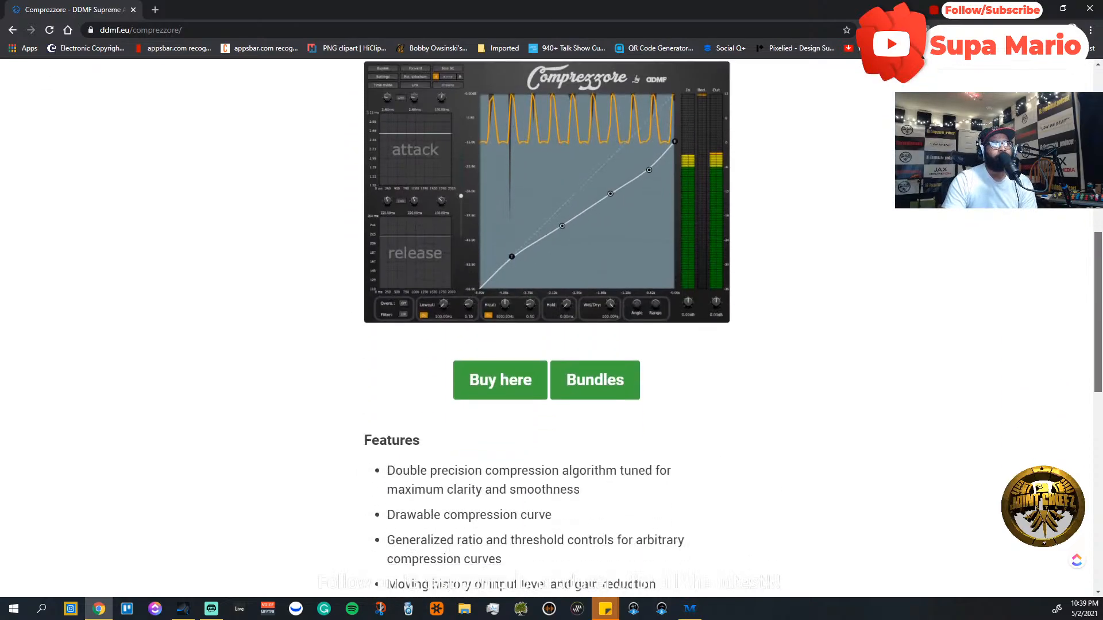
scroll(547, 328, "down", 3)
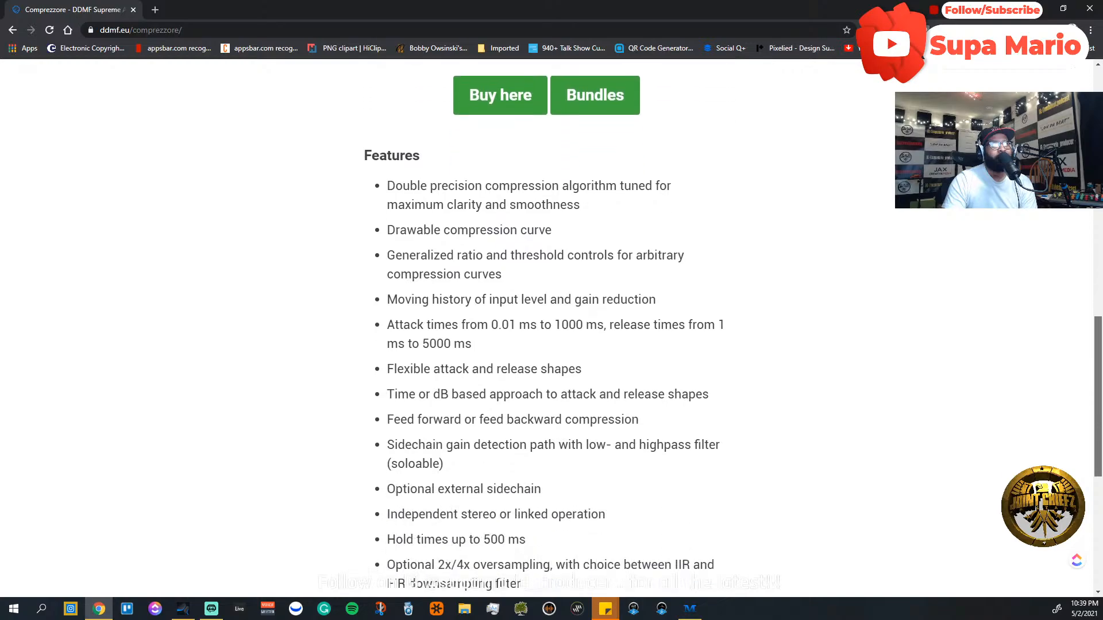
scroll(547, 328, "down", 3)
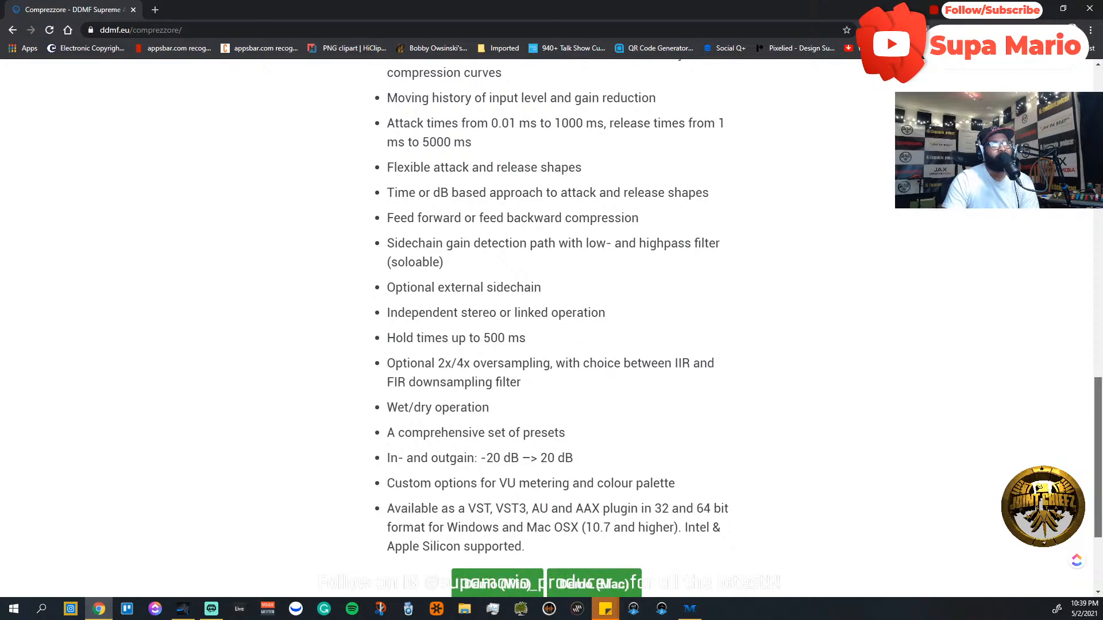
scroll(745, 327, "down", 1)
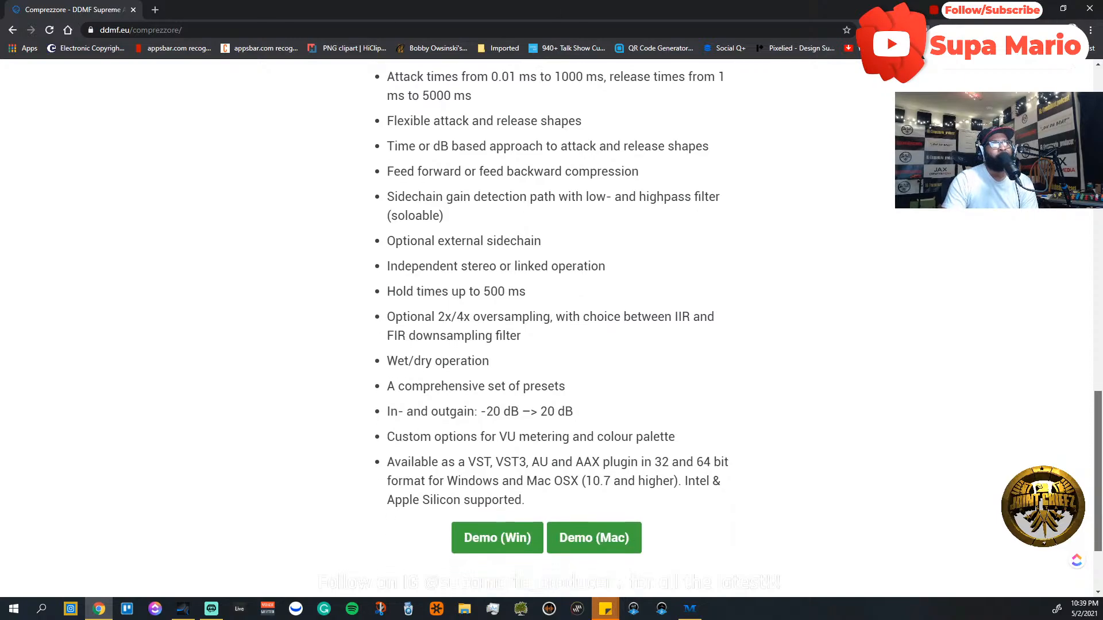
scroll(552, 334, "up", 3)
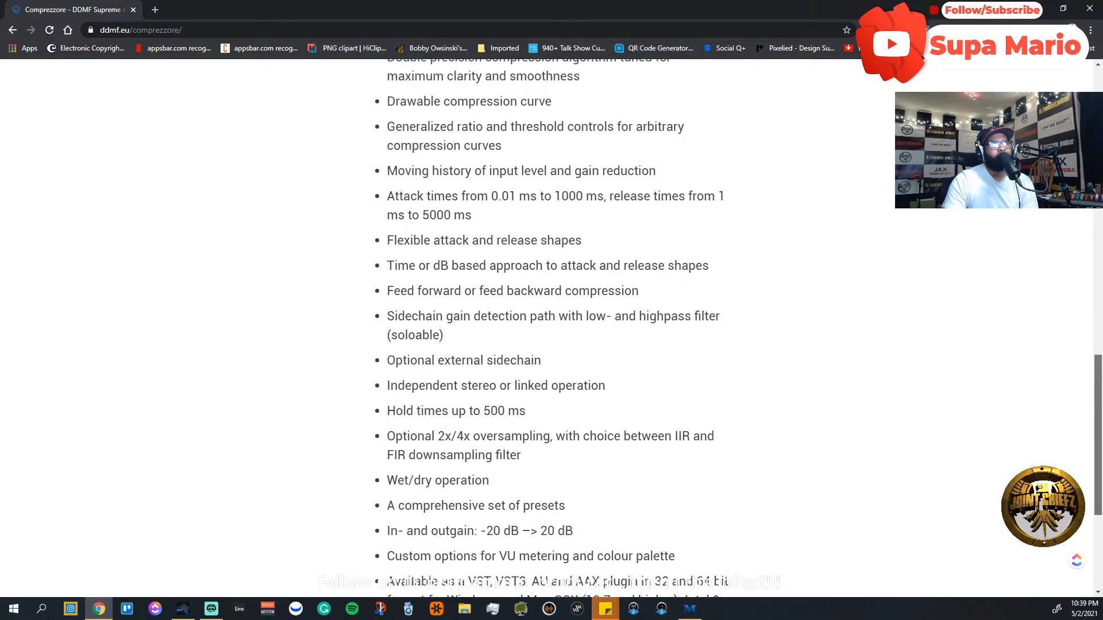
Step: Close the Comprezzore product page to return to Studio One, and load Comprezzore's Vocal presence preset
scroll(552, 333, "up", 1)
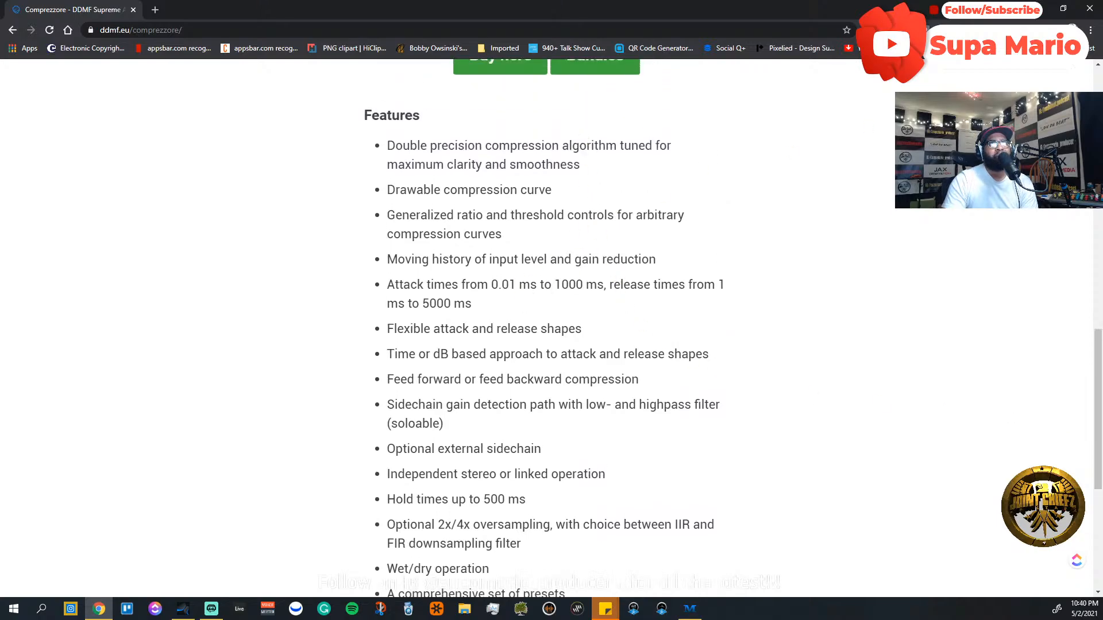
left_click(1089, 10)
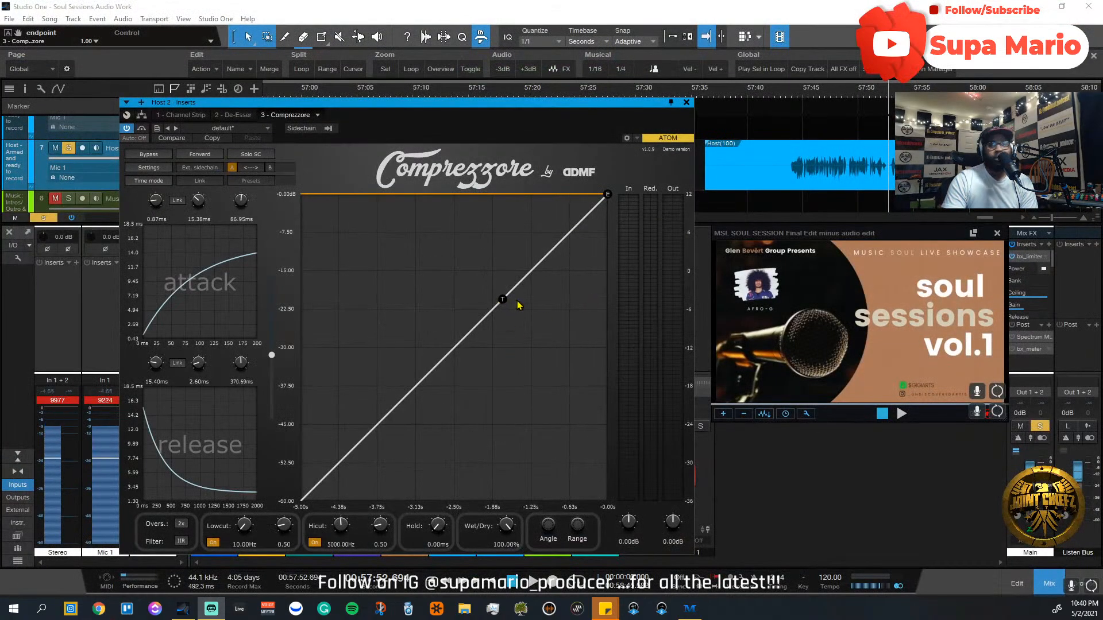
left_click(785, 181)
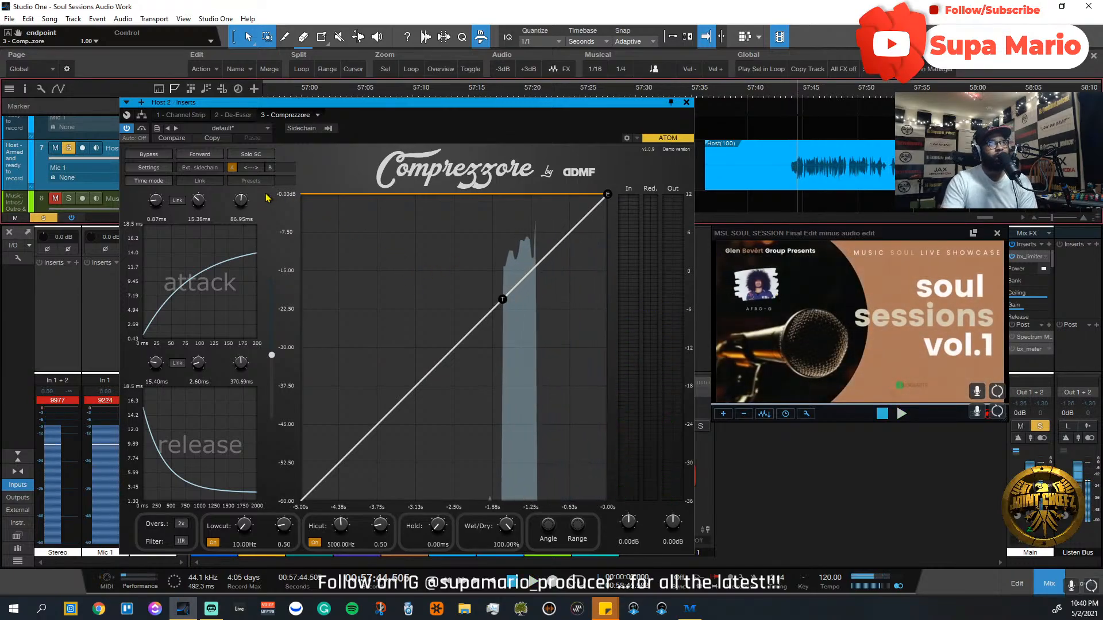
left_click(251, 181)
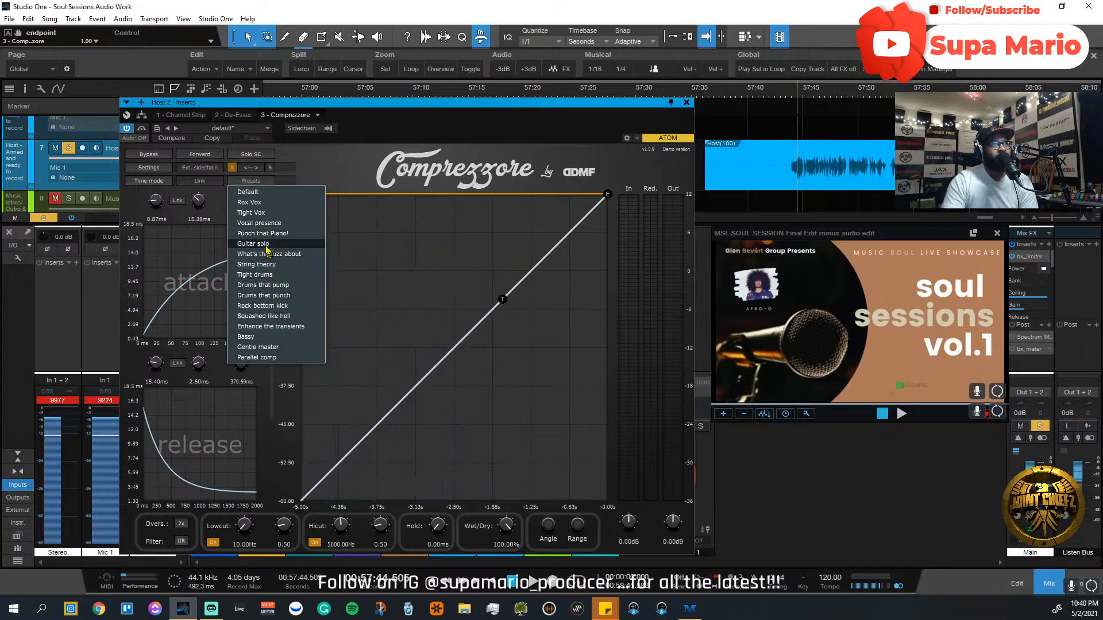
left_click(262, 224)
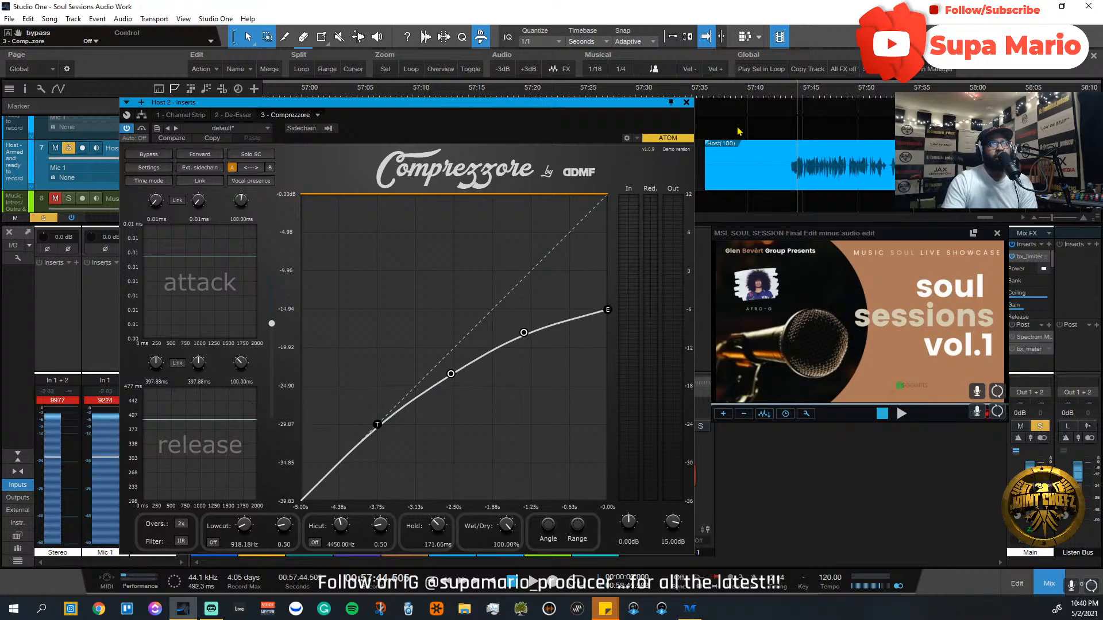
Step: Play the host clip from about 57:43 and toggle the compressor's bypass to compare the voice with and without the preset
left_click(790, 91)
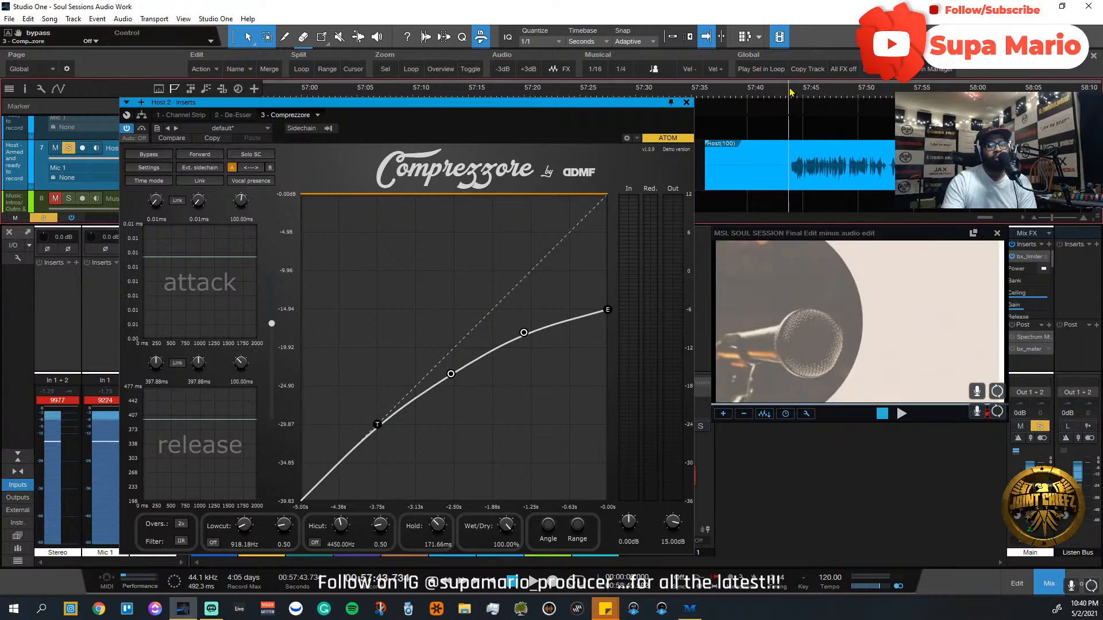
key("space")
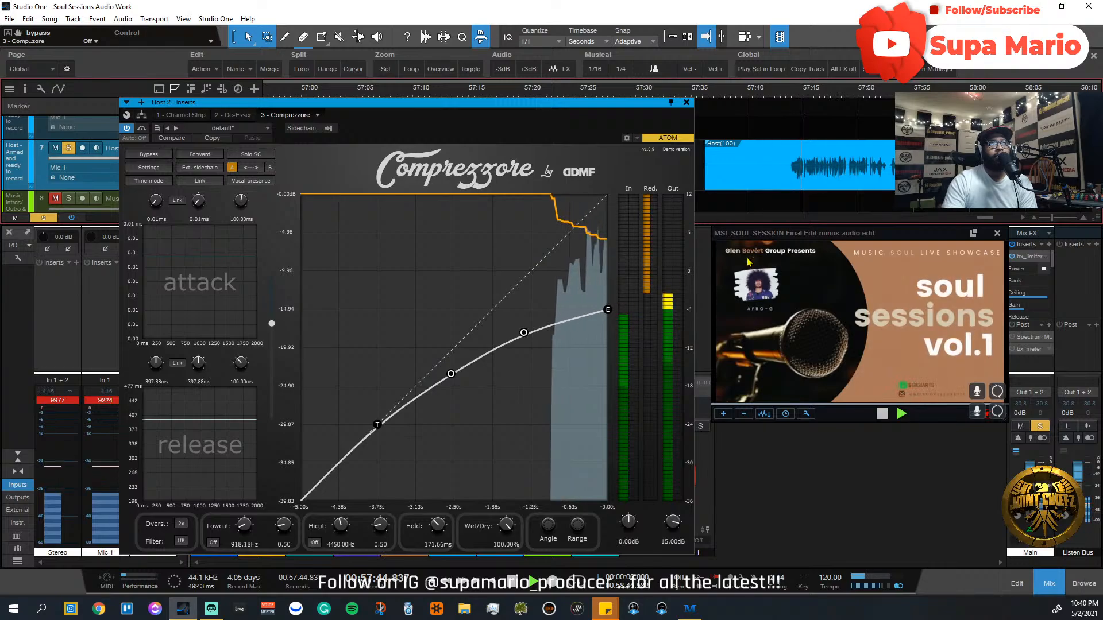
left_click(141, 129)
left_click(141, 129)
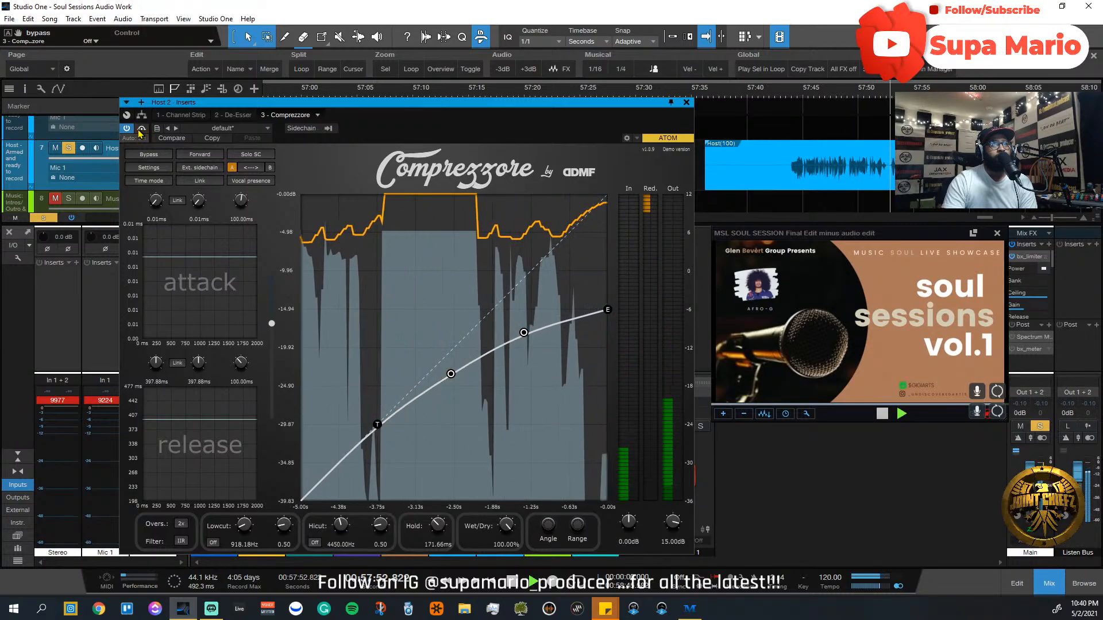
left_click(142, 128)
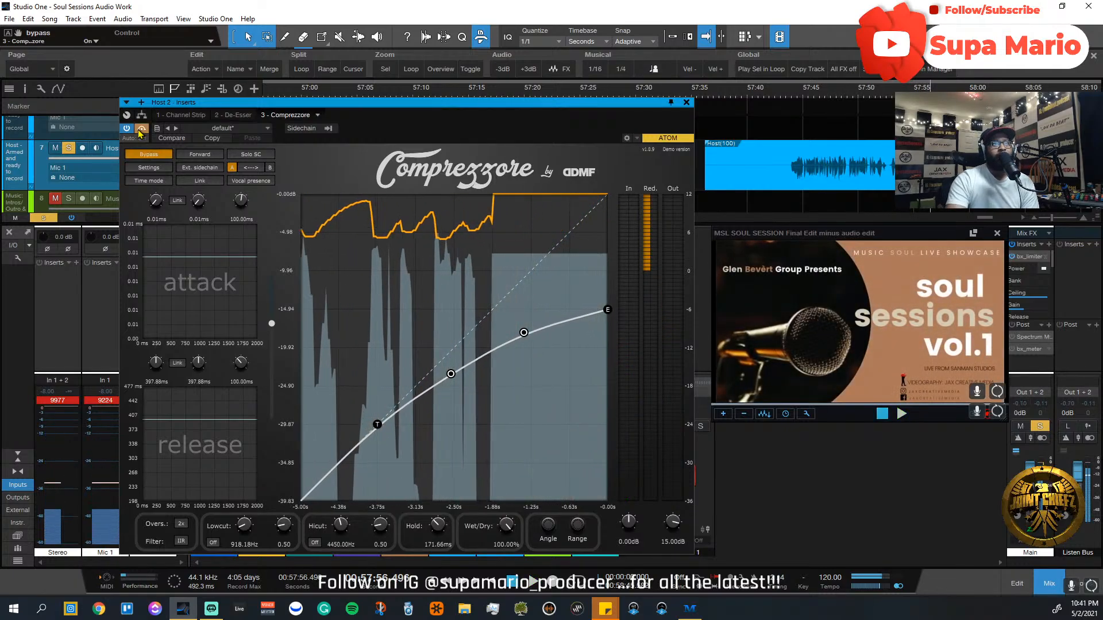
Step: Replay the host clip with Comprezzore bypassed, and play it again from about 57:43 with the bypass off
left_click(792, 95)
key("space")
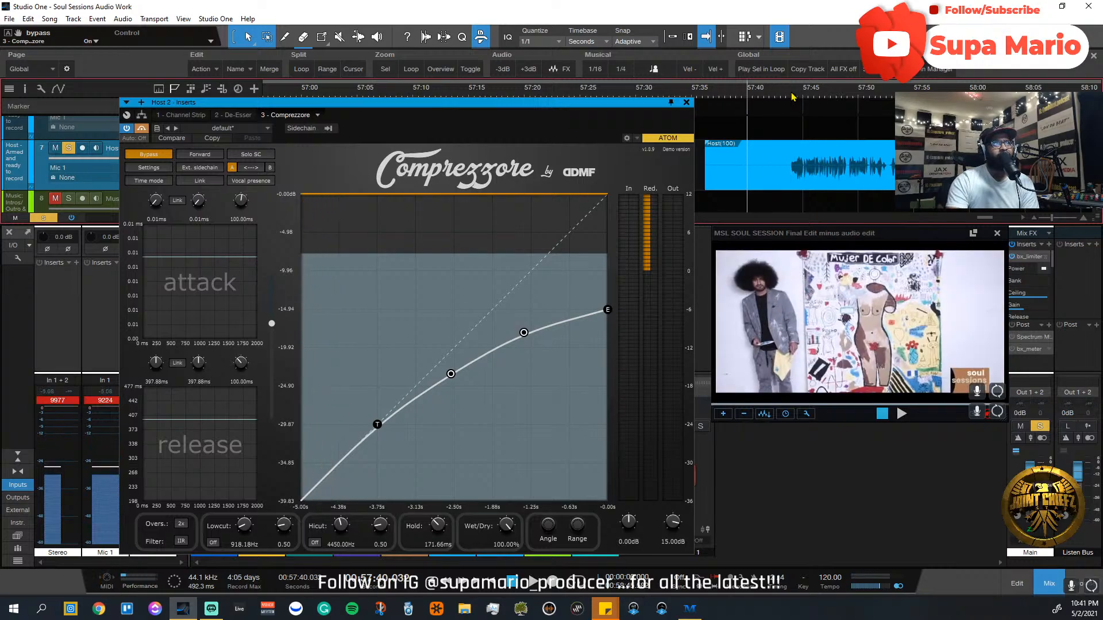
key("space")
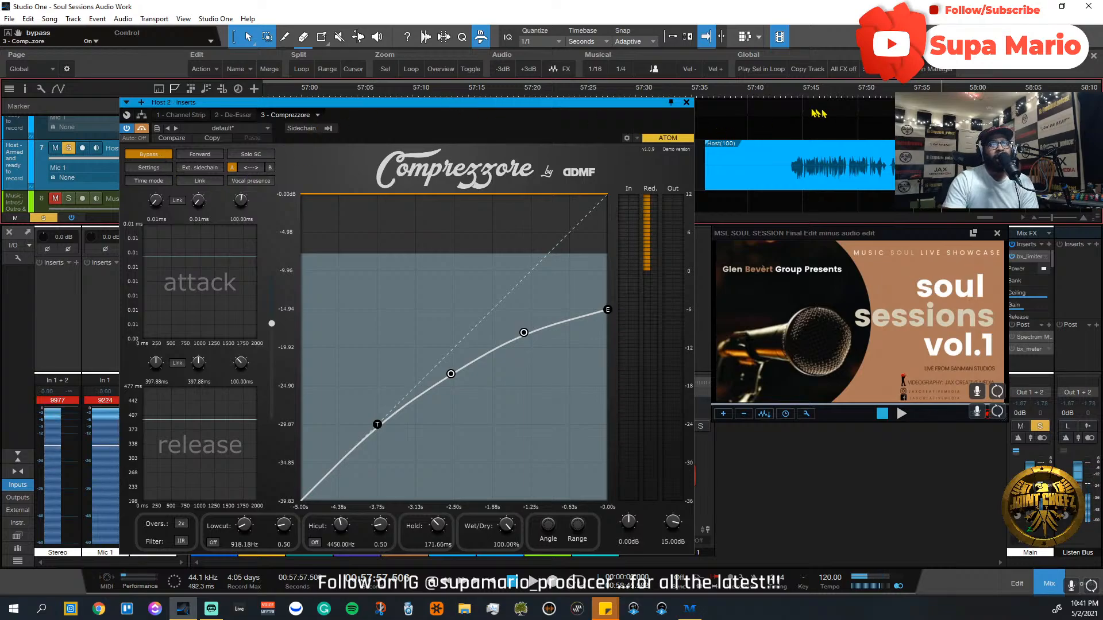
left_click(789, 97)
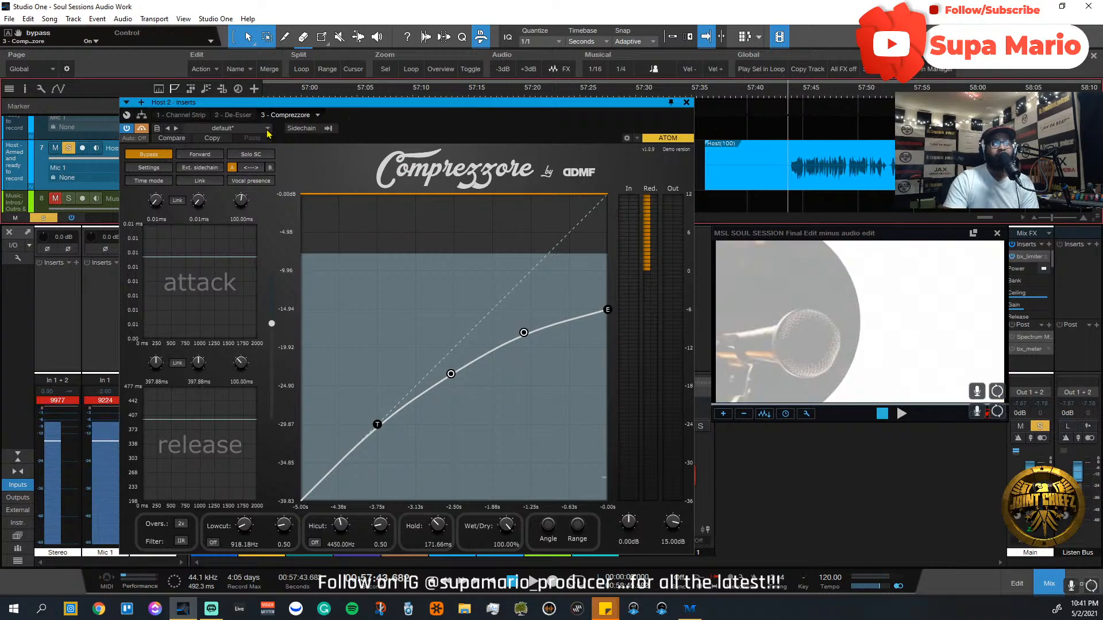
left_click(147, 155)
key("space")
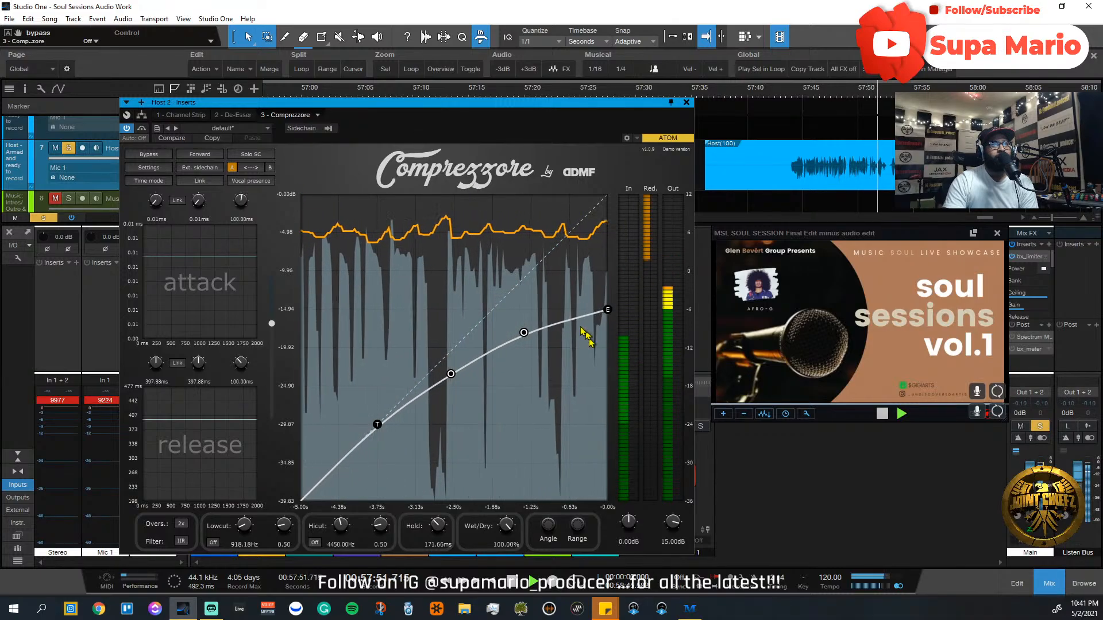
Step: Try the curve's endpoint at several levels down to about -40 dB, with the upper node at about -15 dB, and play the result
left_click_drag(607, 309, 608, 208)
left_click_drag(607, 244, 615, 320)
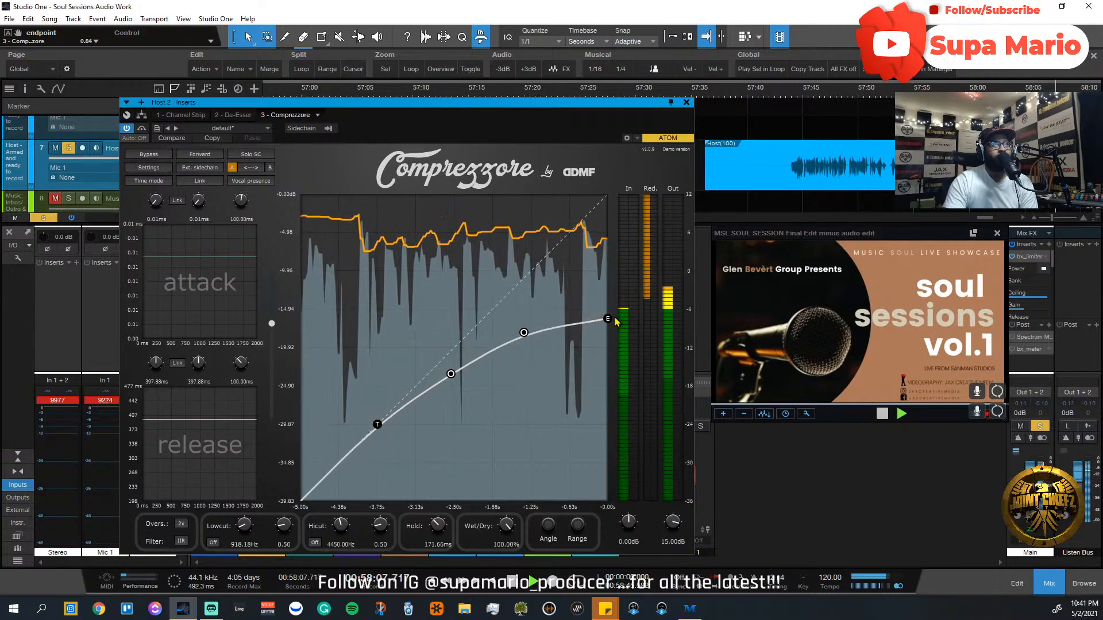
left_click_drag(524, 333, 536, 299)
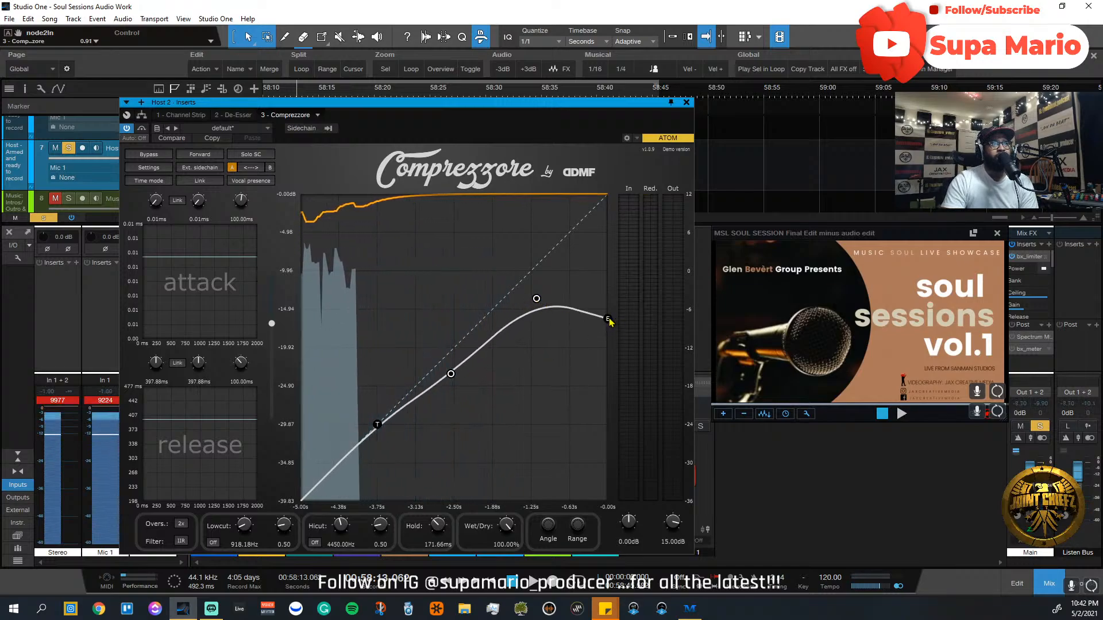
left_click_drag(607, 323, 612, 278)
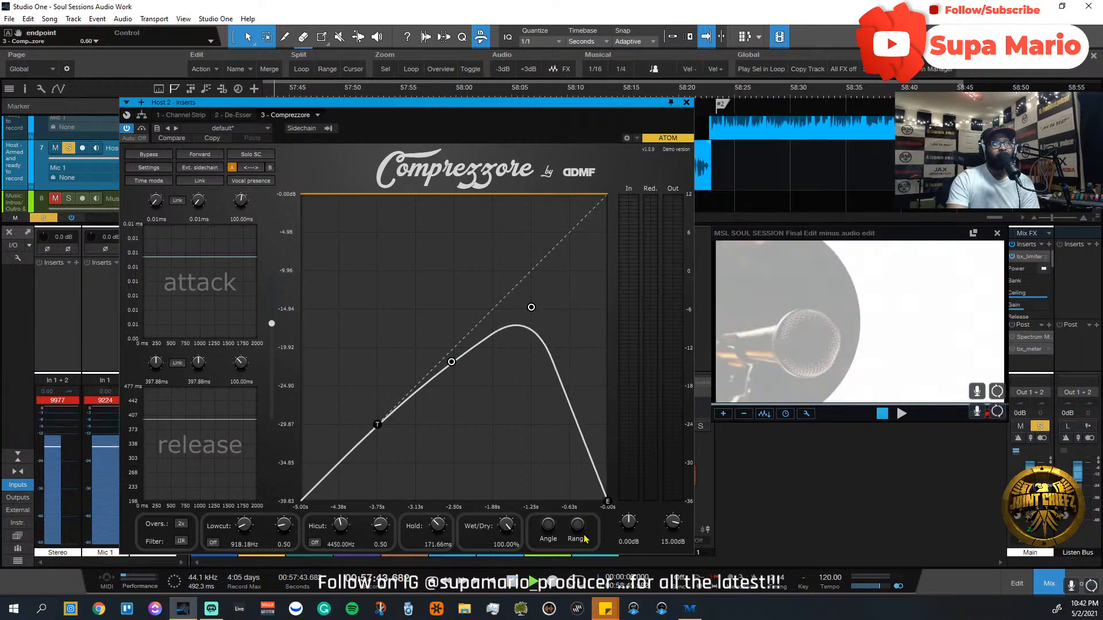
key("space")
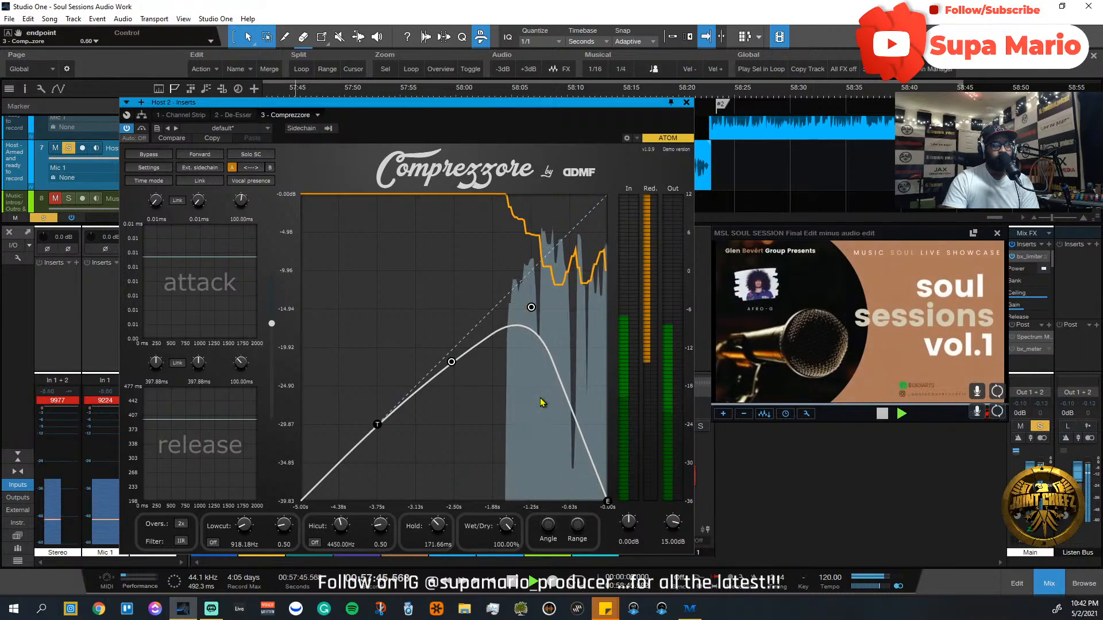
Step: Try the lower node at 0 dB, and reshape the curve to about -20 dB there, -12 dB at the endpoint and -25 dB at the threshold
left_click_drag(452, 361, 477, 177)
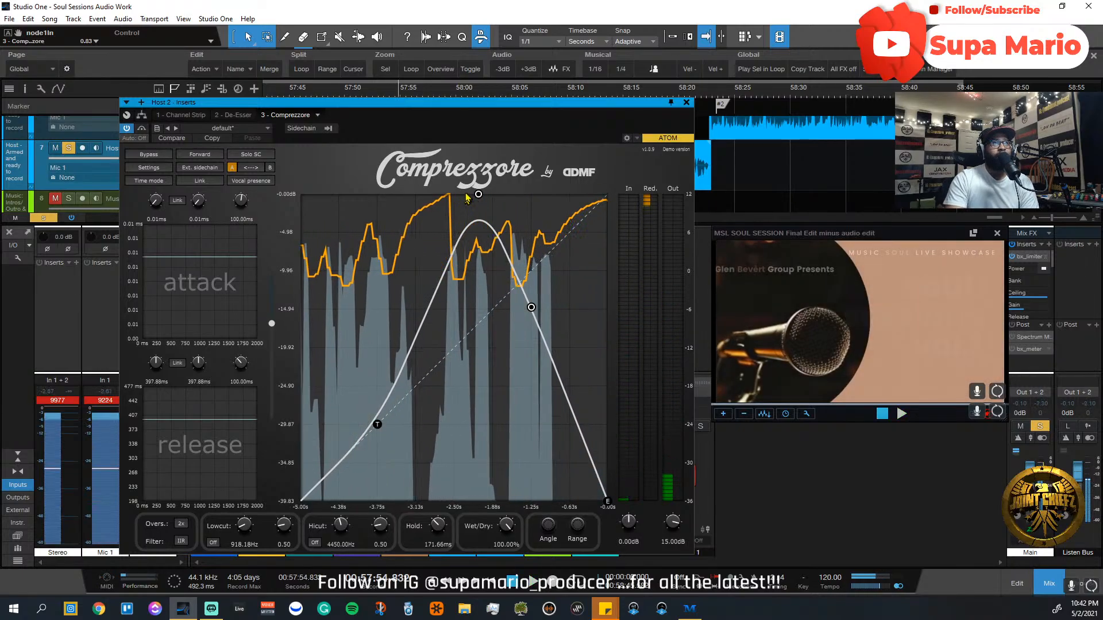
left_click_drag(478, 195, 461, 351)
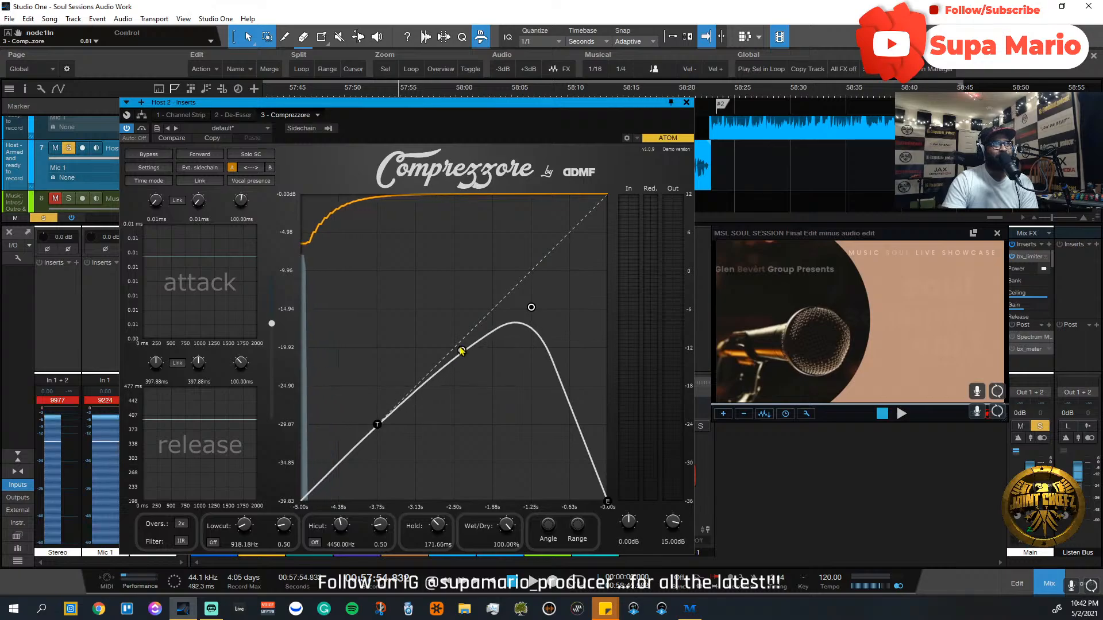
left_click_drag(600, 499, 625, 343)
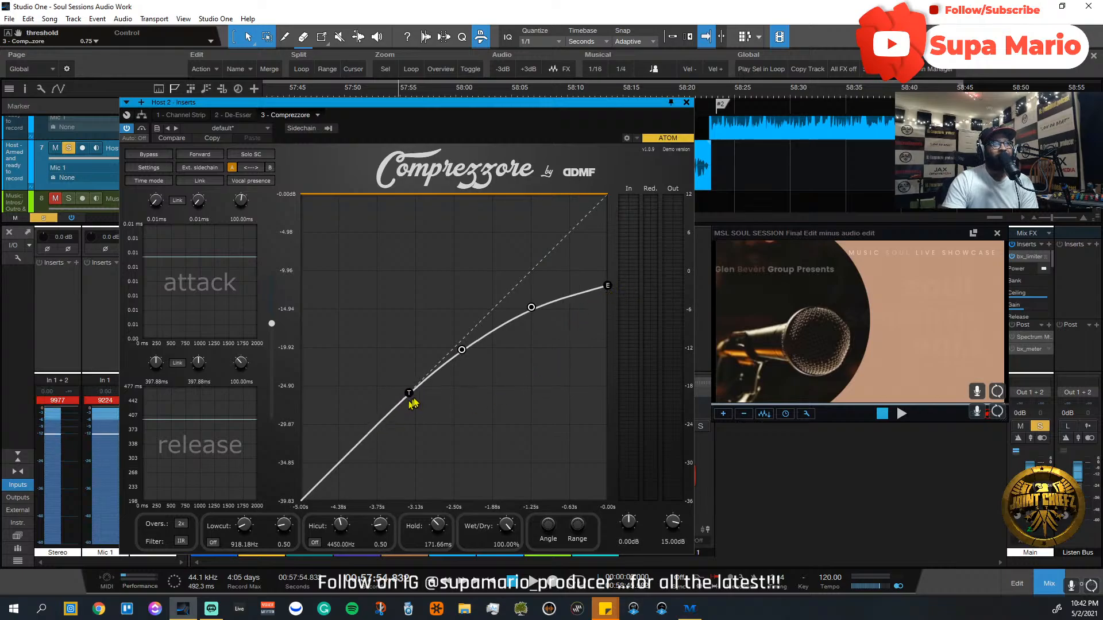
left_click_drag(408, 396, 294, 448)
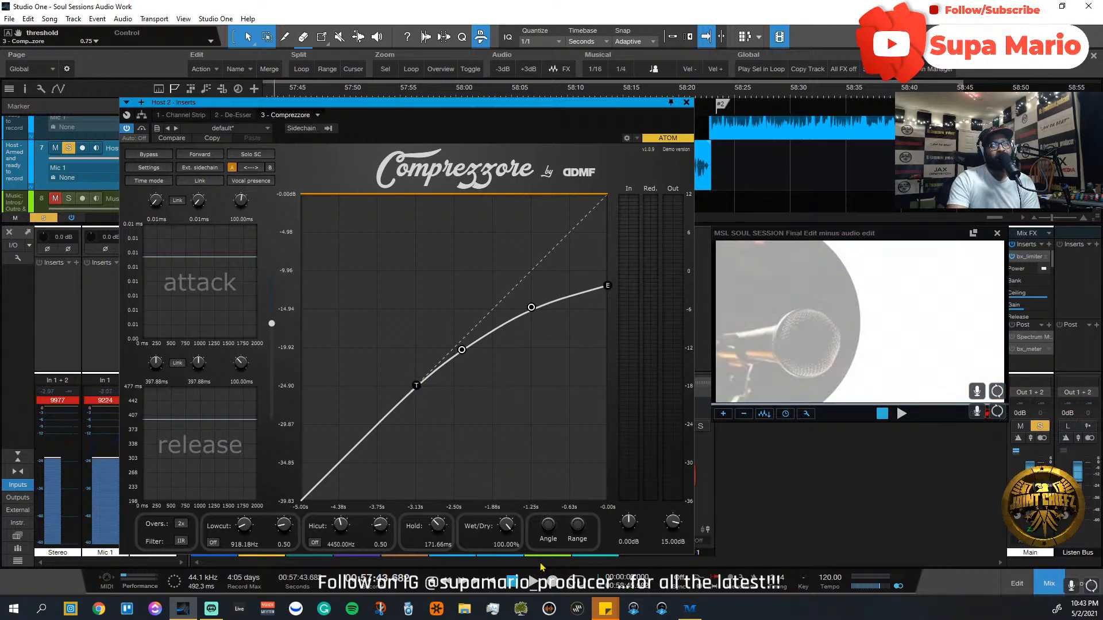
Step: During playback, flatten the curve above the threshold by lowering both nodes and the endpoint to about -23 dB, and replay the clip
key("space")
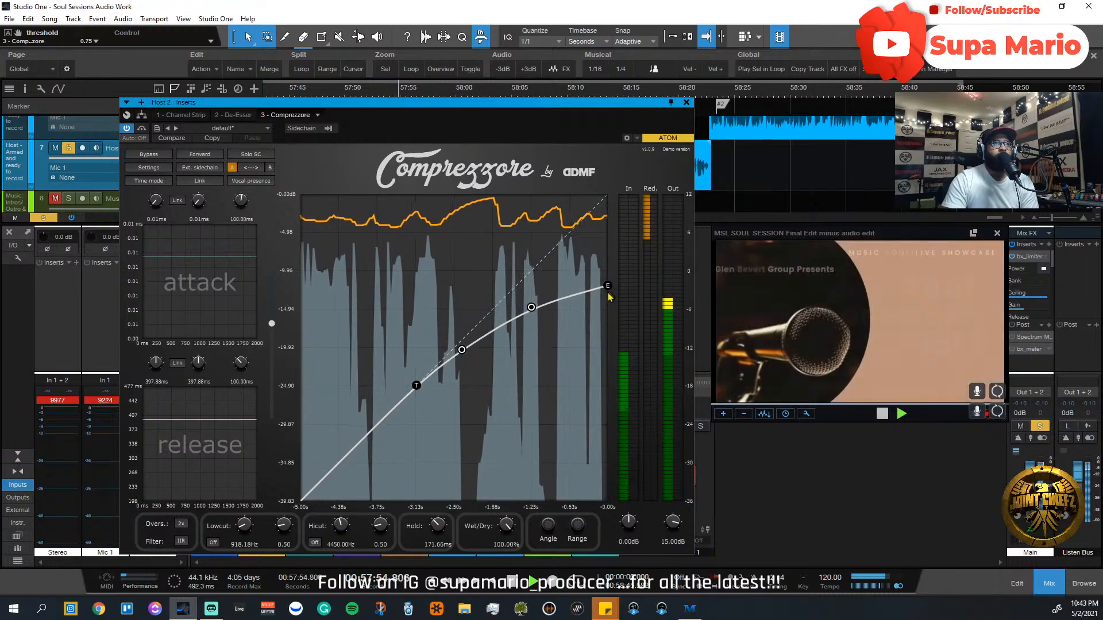
left_click_drag(609, 290, 608, 323)
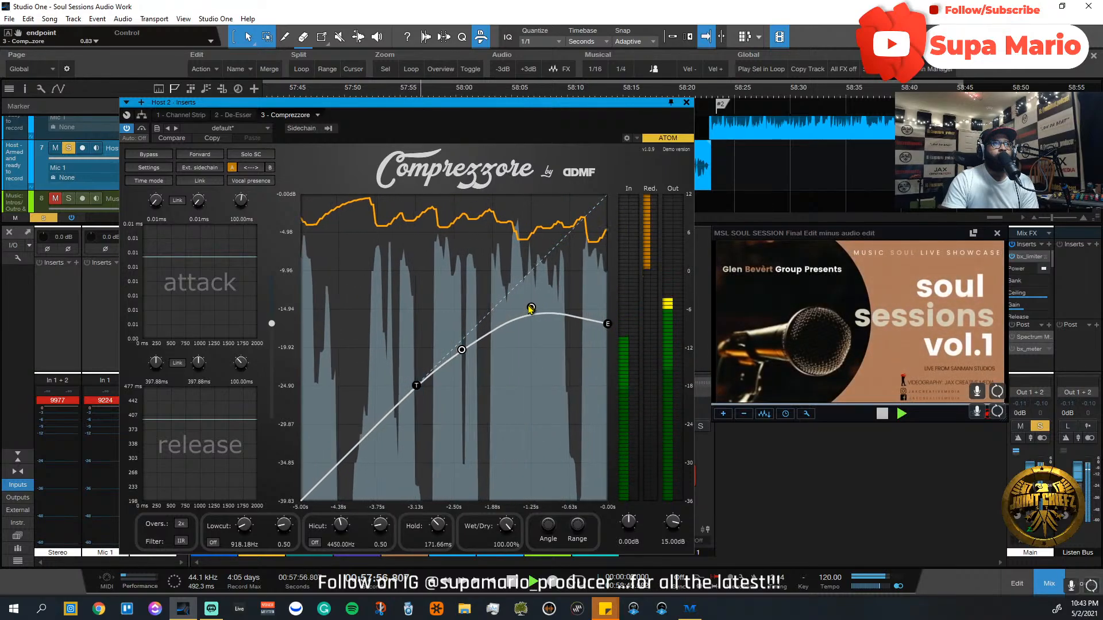
left_click_drag(533, 310, 524, 332)
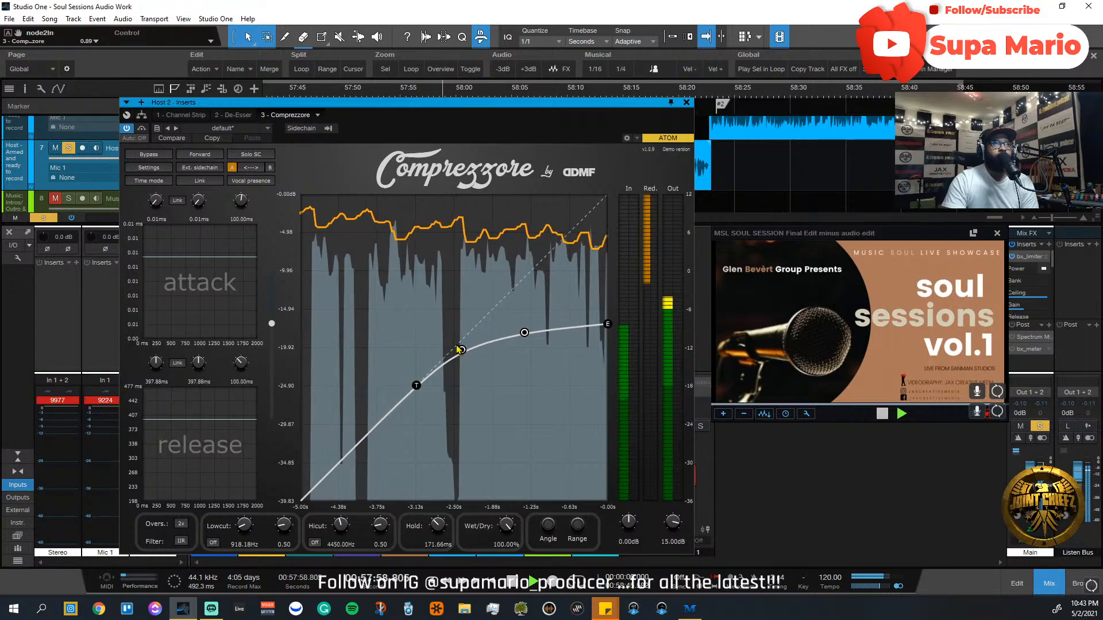
left_click_drag(461, 353, 459, 374)
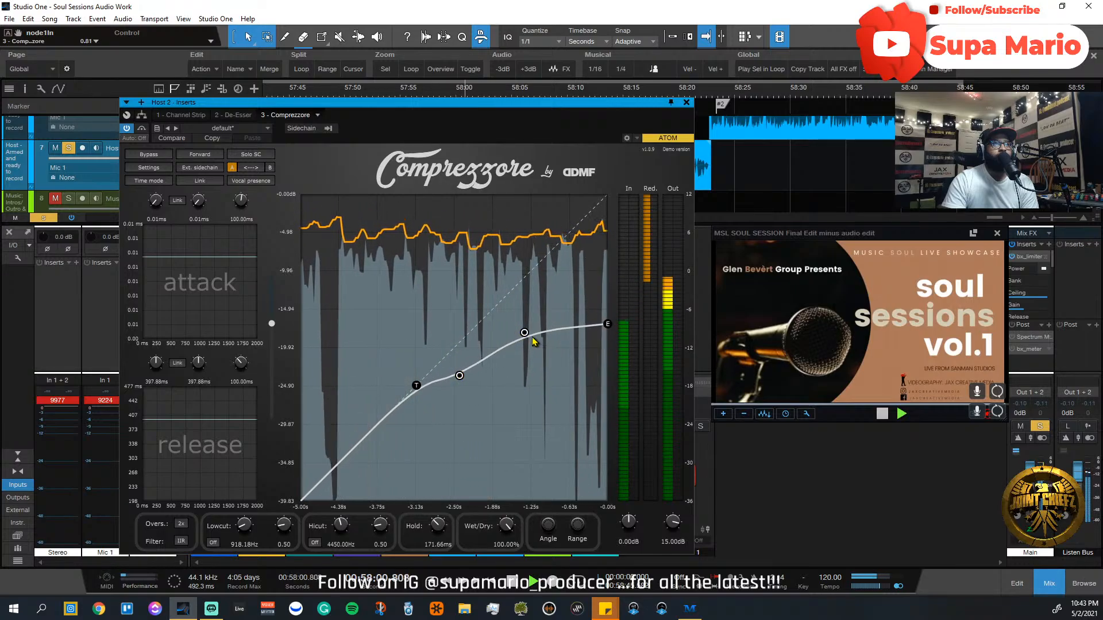
left_click_drag(524, 333, 529, 360)
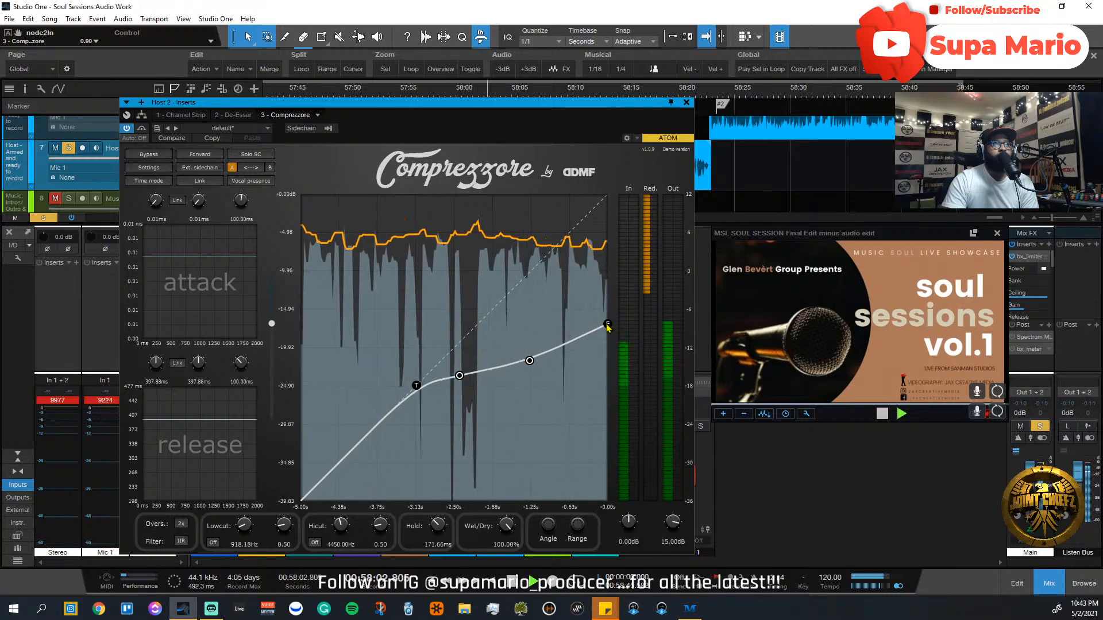
left_click_drag(607, 324, 607, 369)
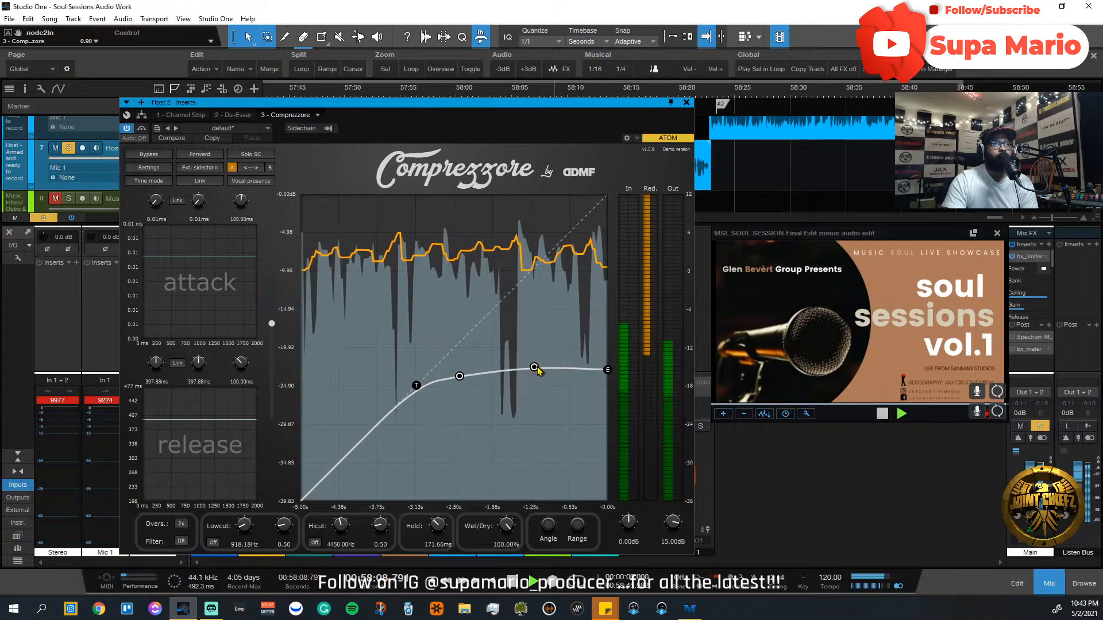
left_click_drag(529, 361, 537, 371)
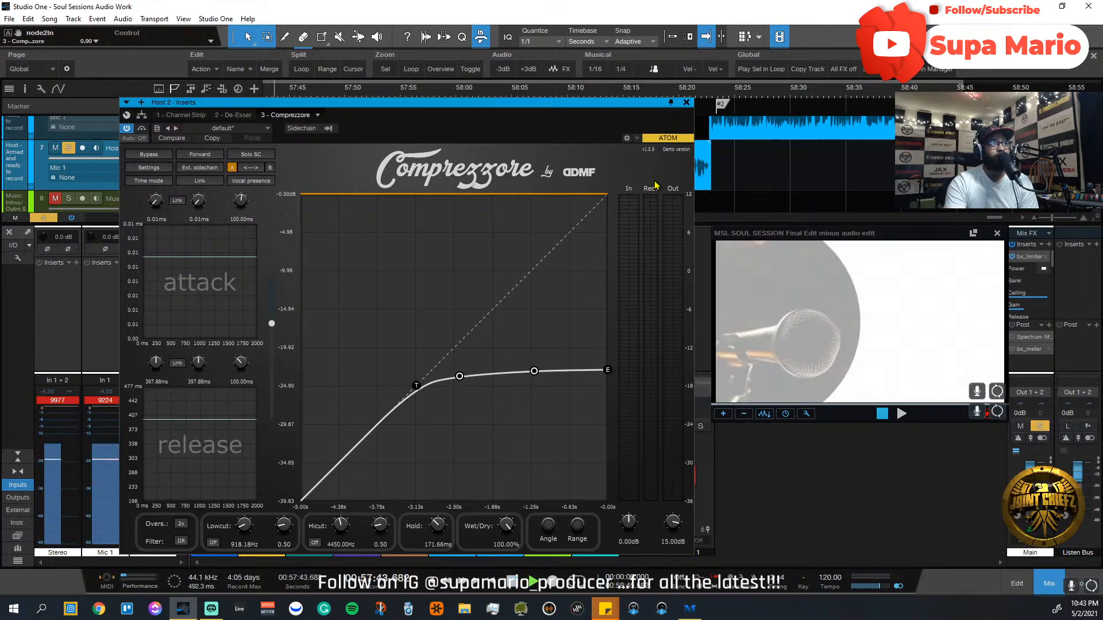
key("space")
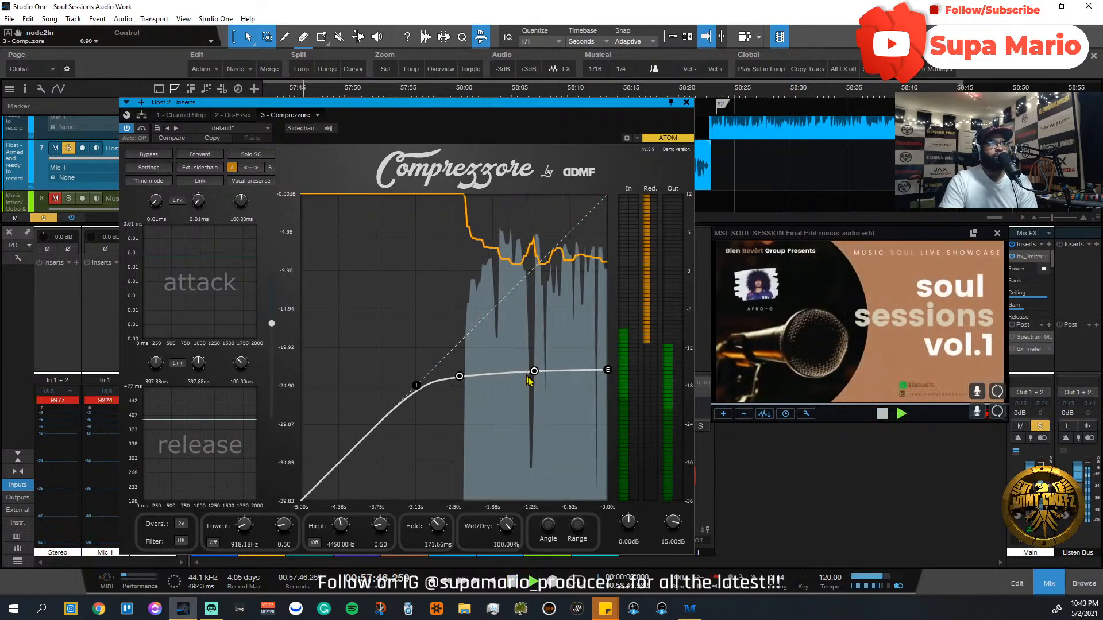
Step: Reshape the curve with the threshold at about -15 dB, the nodes at about -12 and -9 dB, and the endpoint at about -9 dB
mouse_move(607, 370)
left_mouse_down()
mouse_move(614, 321)
mouse_move(618, 378)
left_mouse_up()
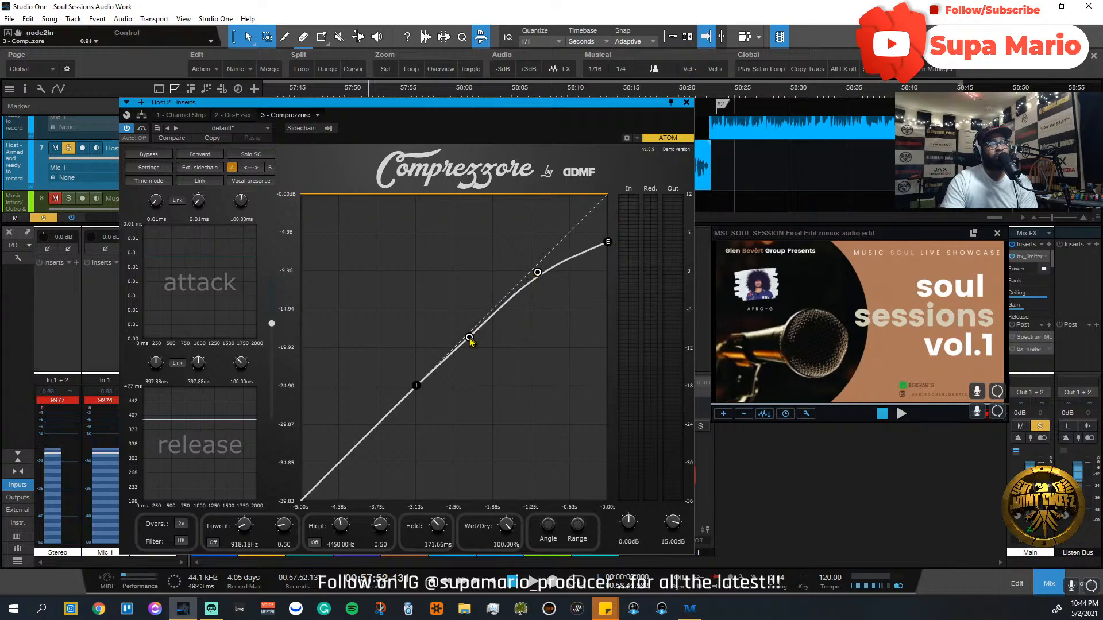
left_click_drag(469, 338, 488, 313)
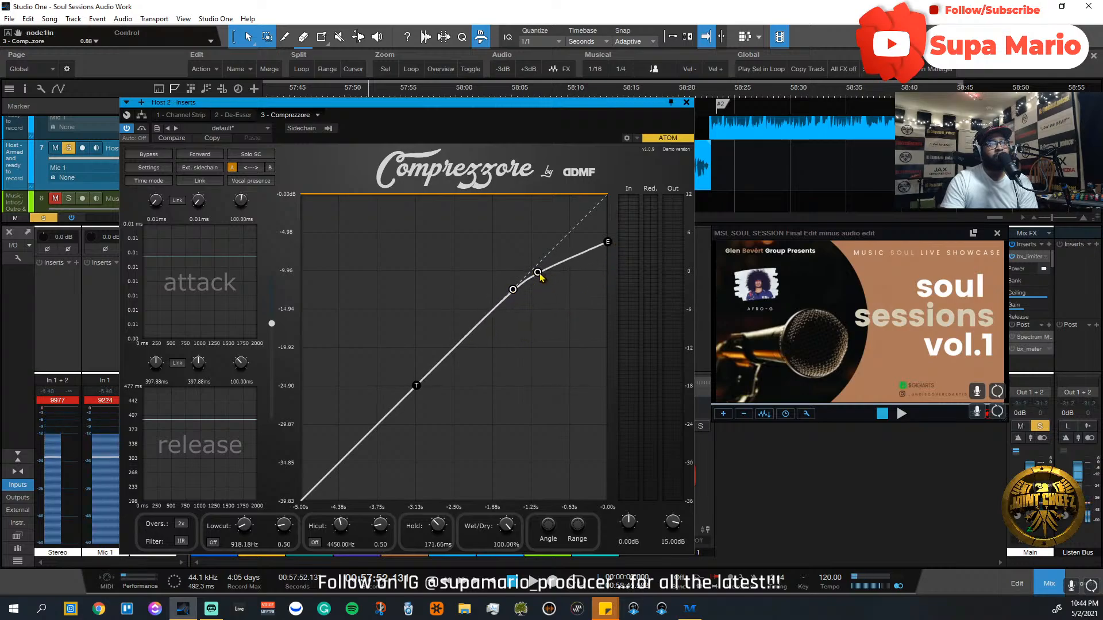
left_click_drag(556, 271, 560, 270)
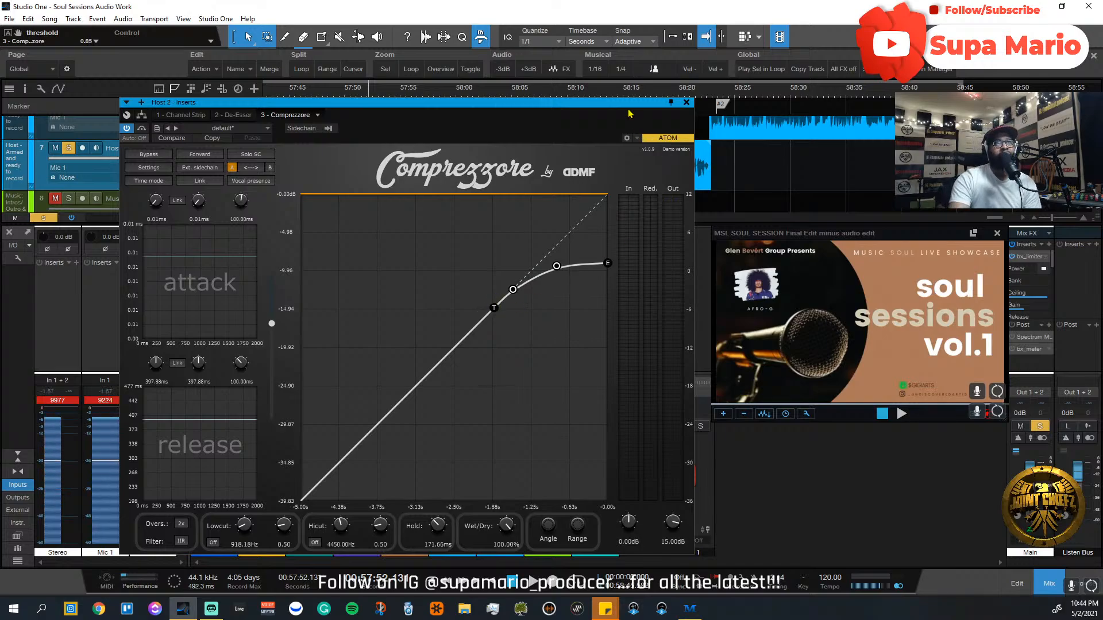
Step: Play the host clip through the reshaped curve and reduce Comprezzore's output gain to 3.32 dB
key("space")
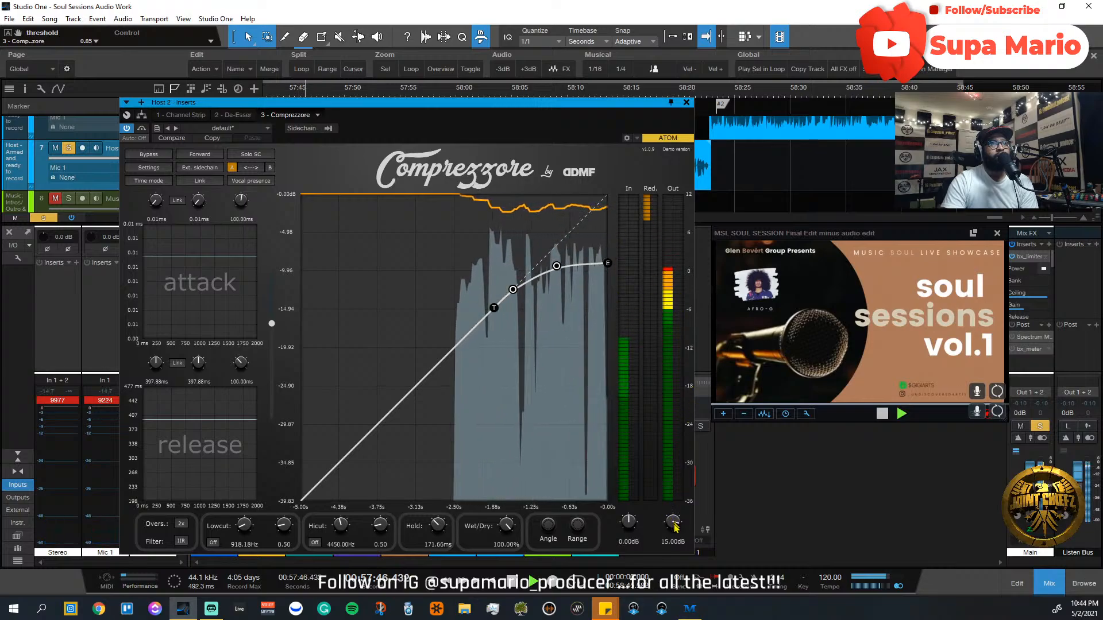
left_click_drag(673, 522, 673, 568)
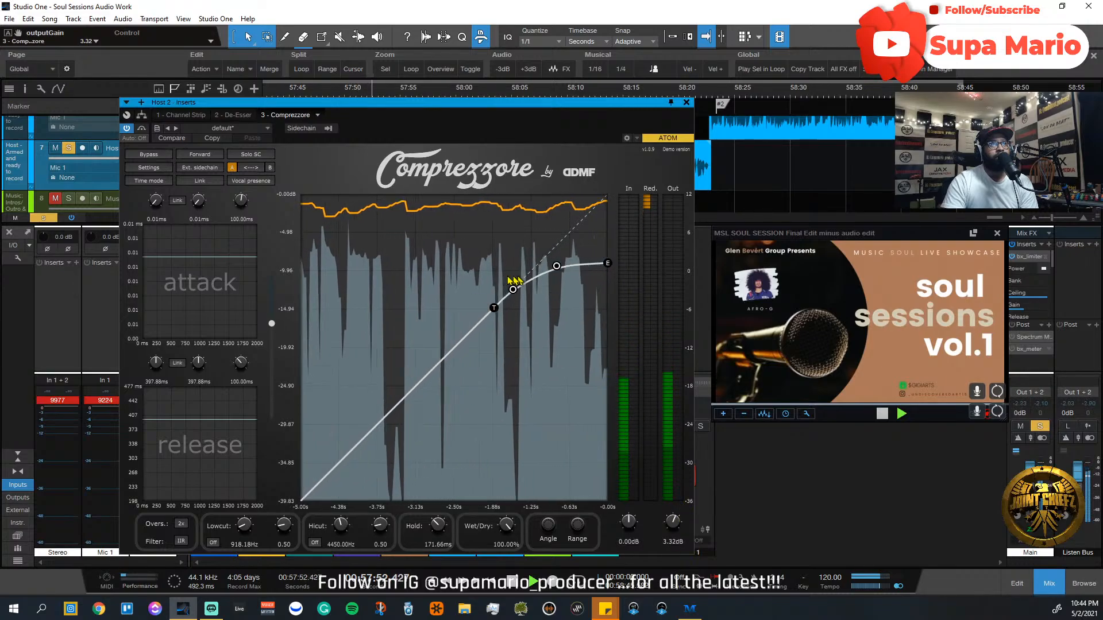
key("space")
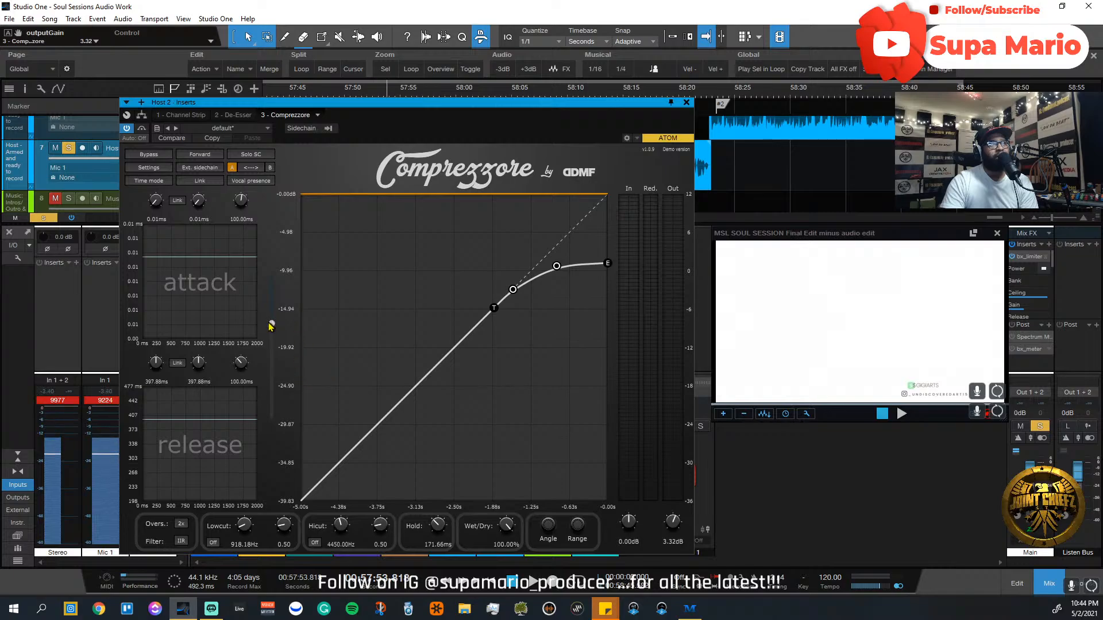
Step: Vary the curve graph's level range between about -37 dB and -100 dB to examine the curve at different scales, ending at -100 dB
left_click_drag(272, 325, 273, 322)
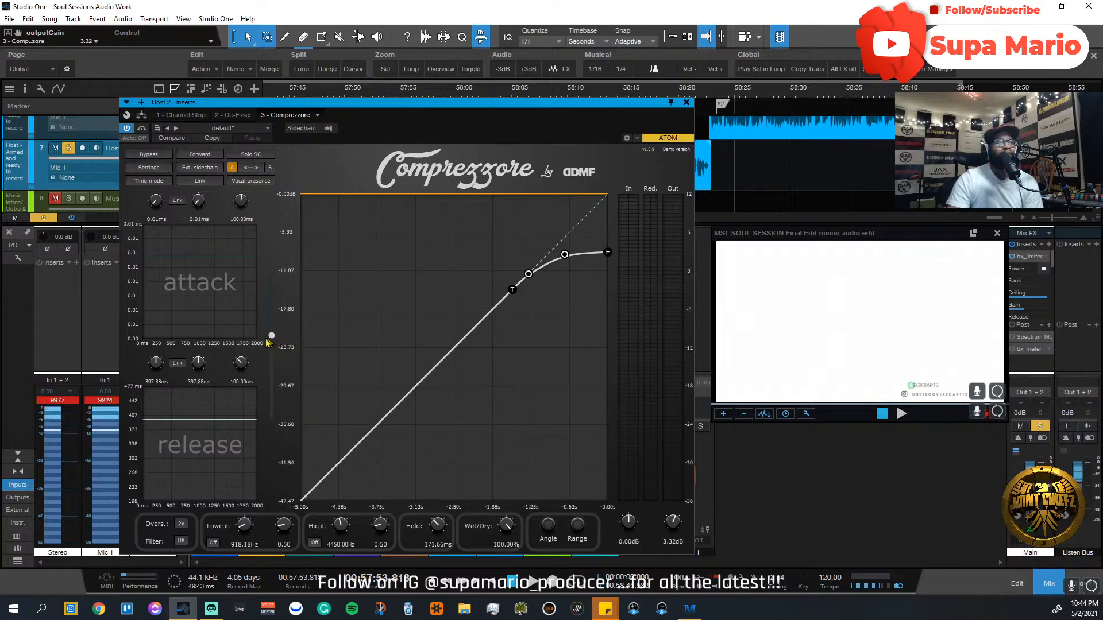
left_click_drag(269, 336, 286, 315)
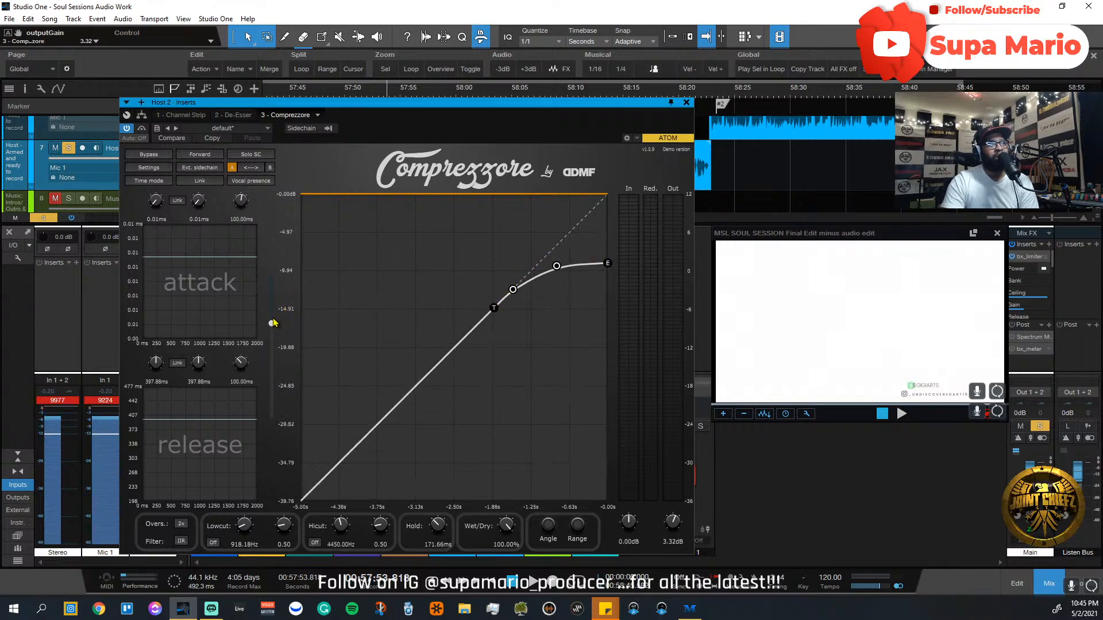
left_click_drag(268, 348, 296, 320)
left_click_drag(308, 360, 308, 424)
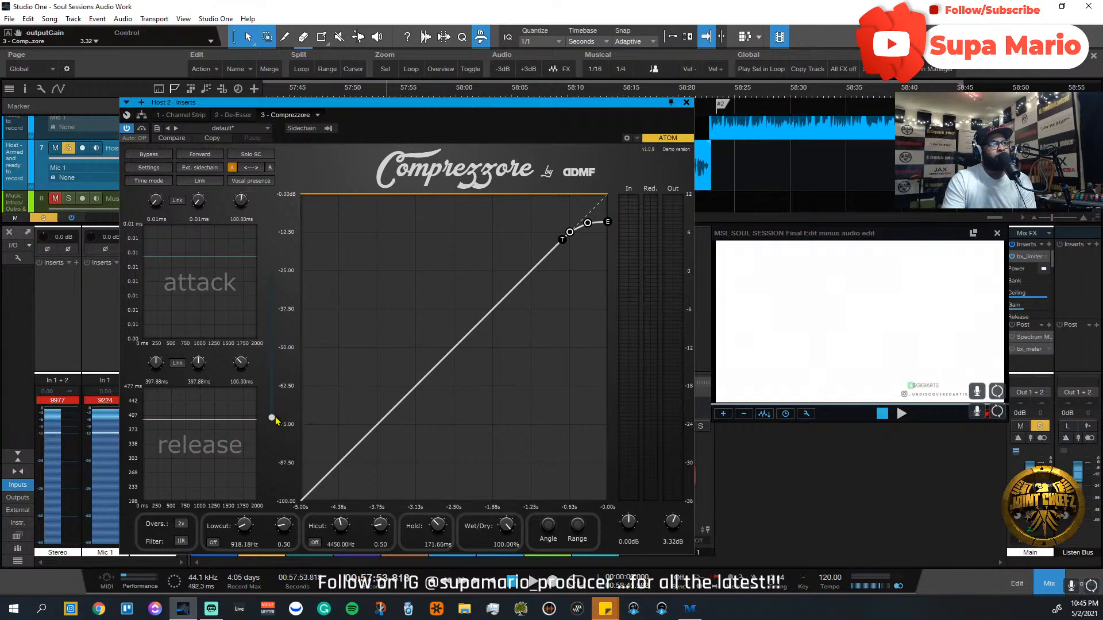
left_click_drag(273, 418, 292, 279)
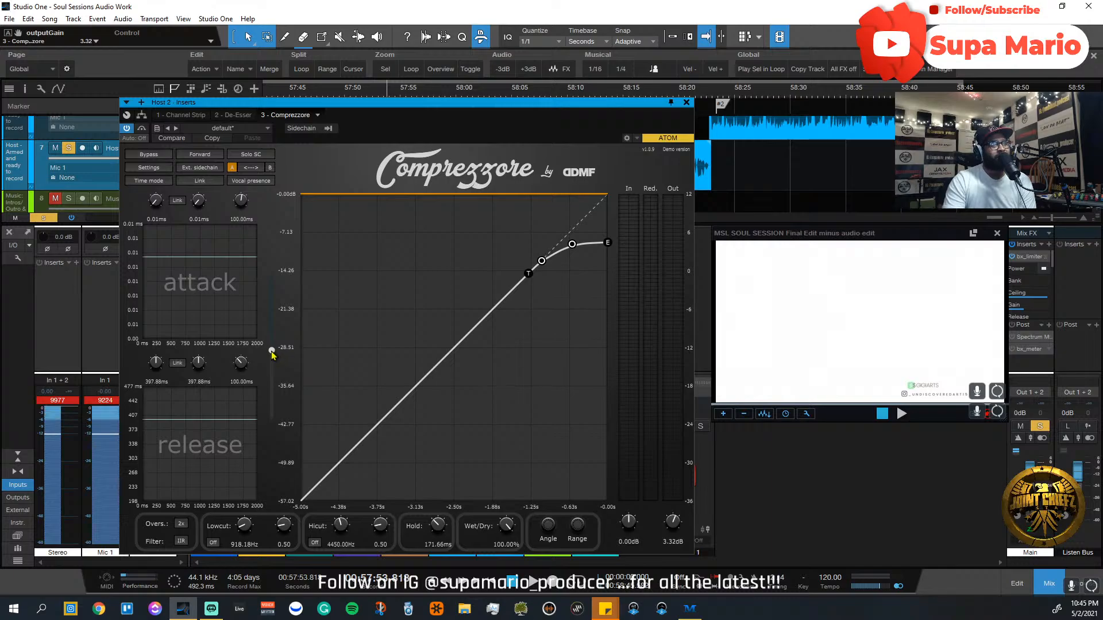
left_click_drag(273, 355, 277, 271)
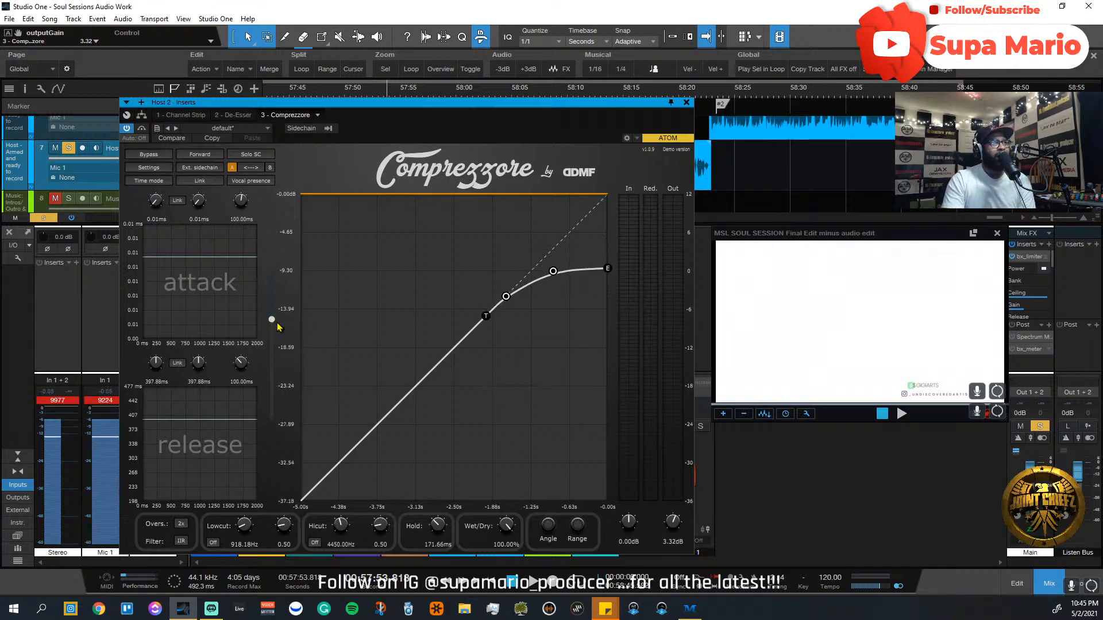
left_click_drag(273, 325, 273, 355)
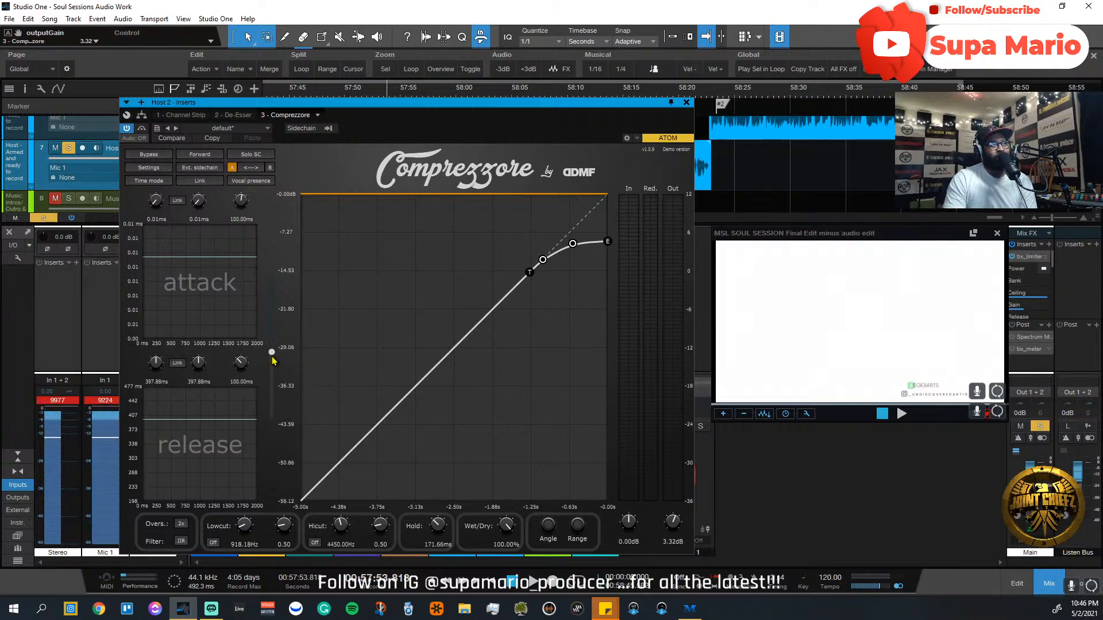
left_click_drag(273, 363, 301, 332)
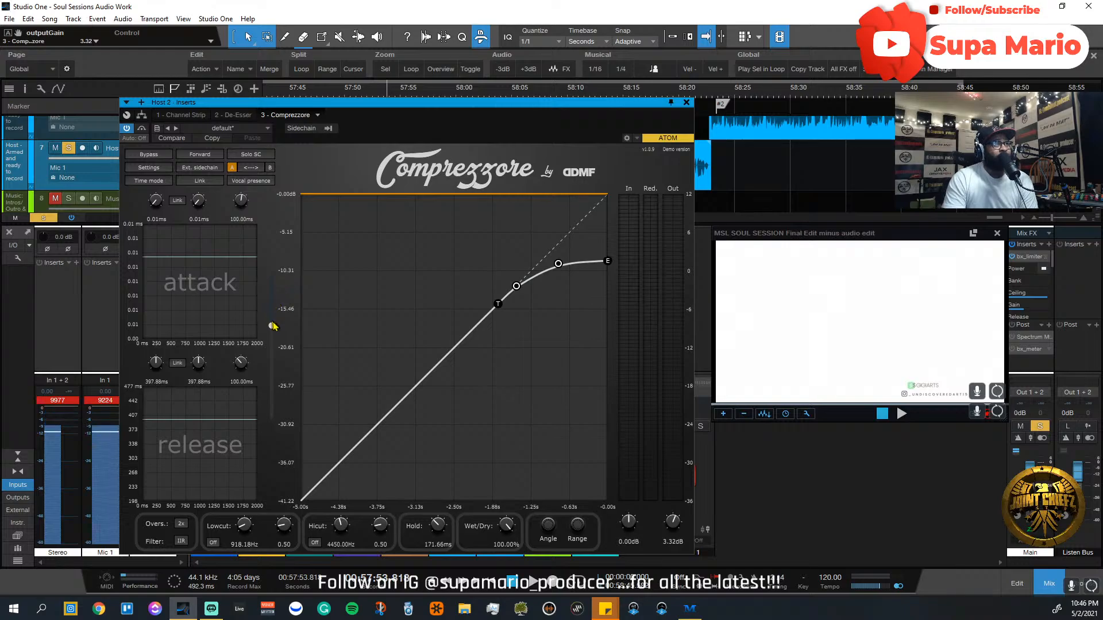
left_click_drag(272, 326, 286, 273)
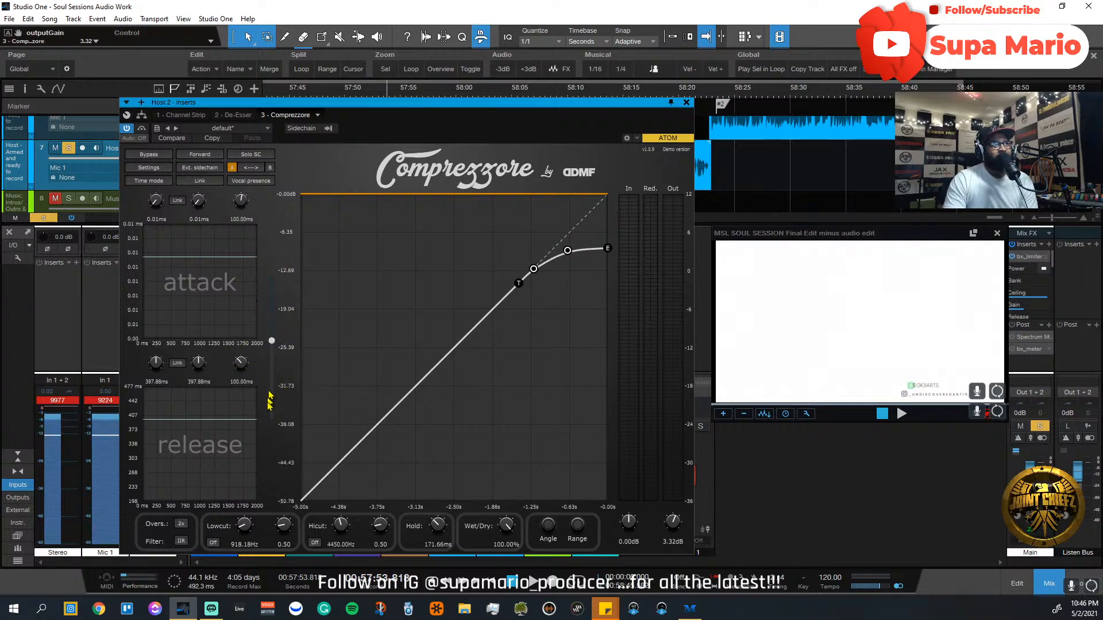
left_click_drag(272, 348, 283, 436)
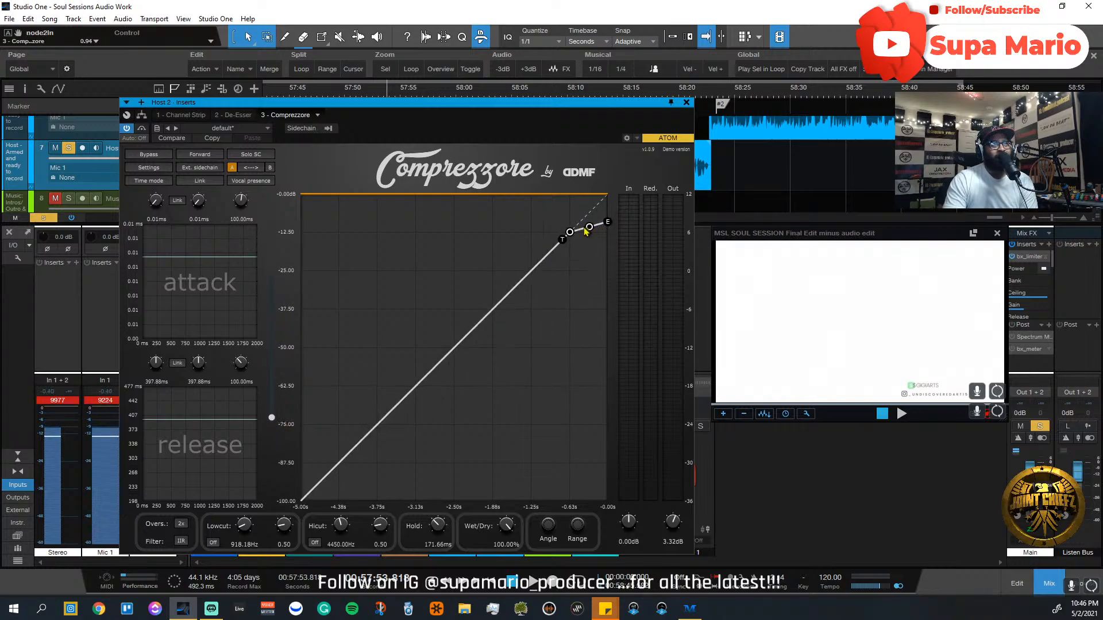
Step: Raise the upper curve node to about -2.5 dB and the lower node to about -6 dB, and play the clip through the boosted curve
left_click_drag(274, 405, 272, 289)
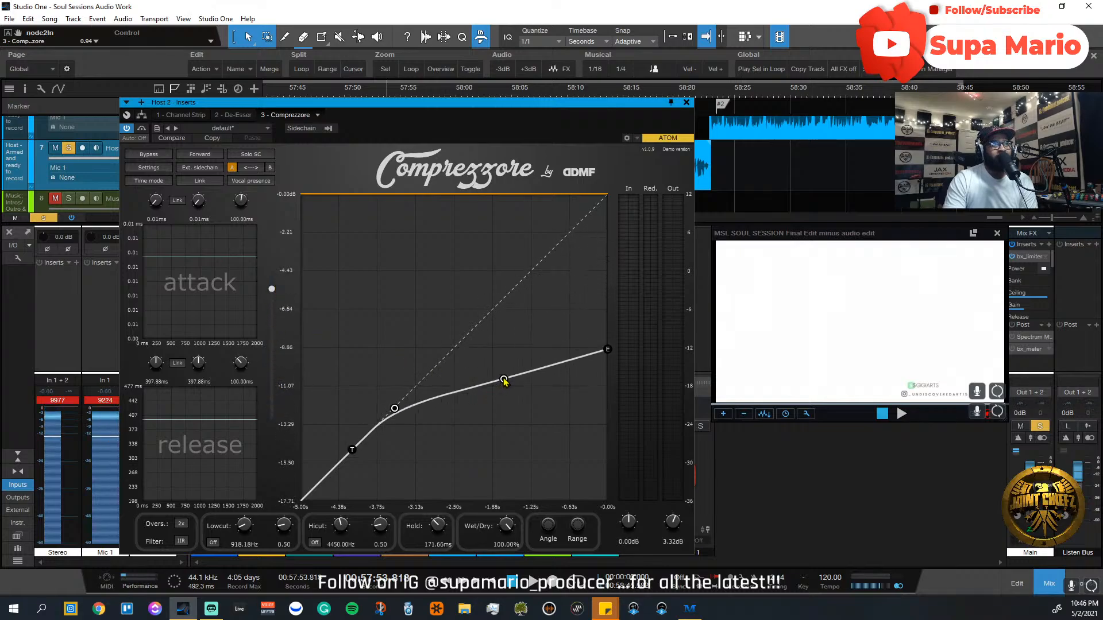
left_click_drag(504, 380, 550, 237)
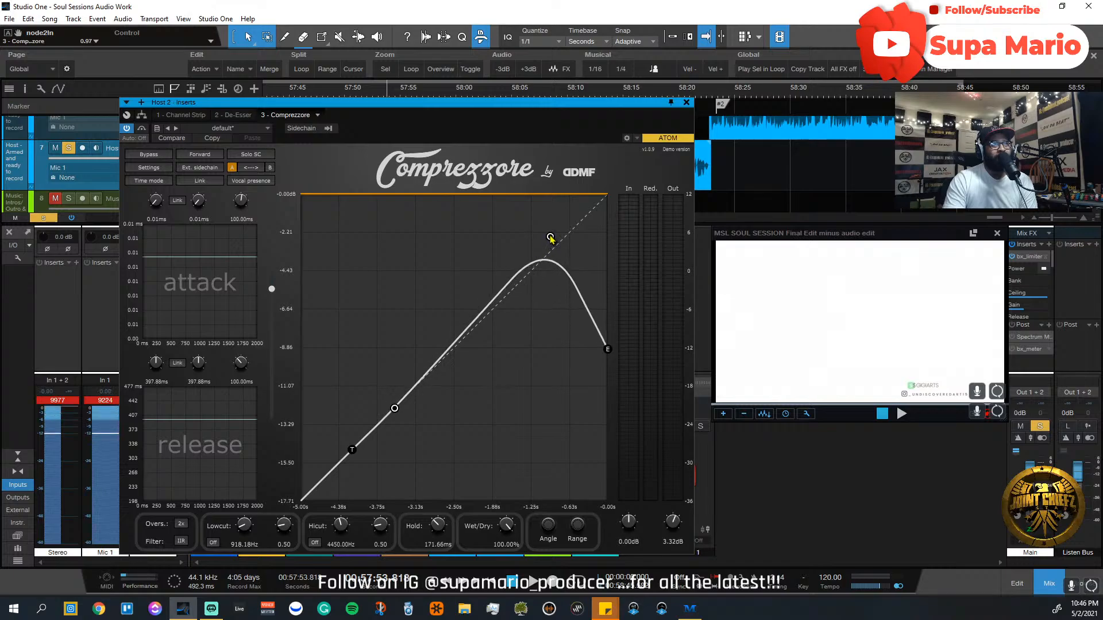
left_click_drag(392, 406, 378, 305)
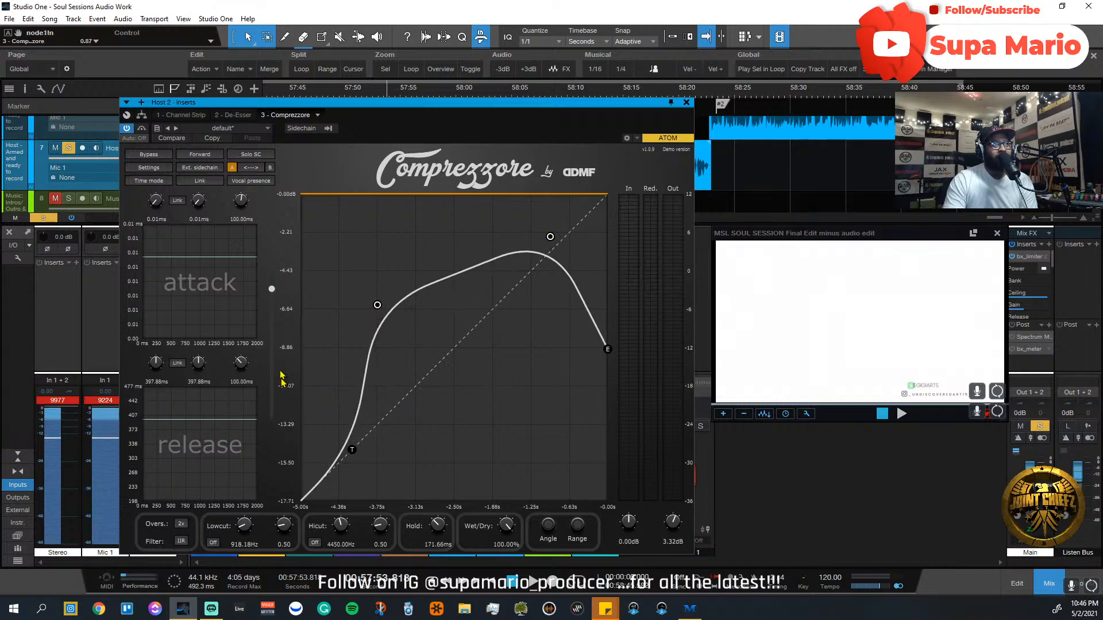
left_click_drag(272, 289, 274, 441)
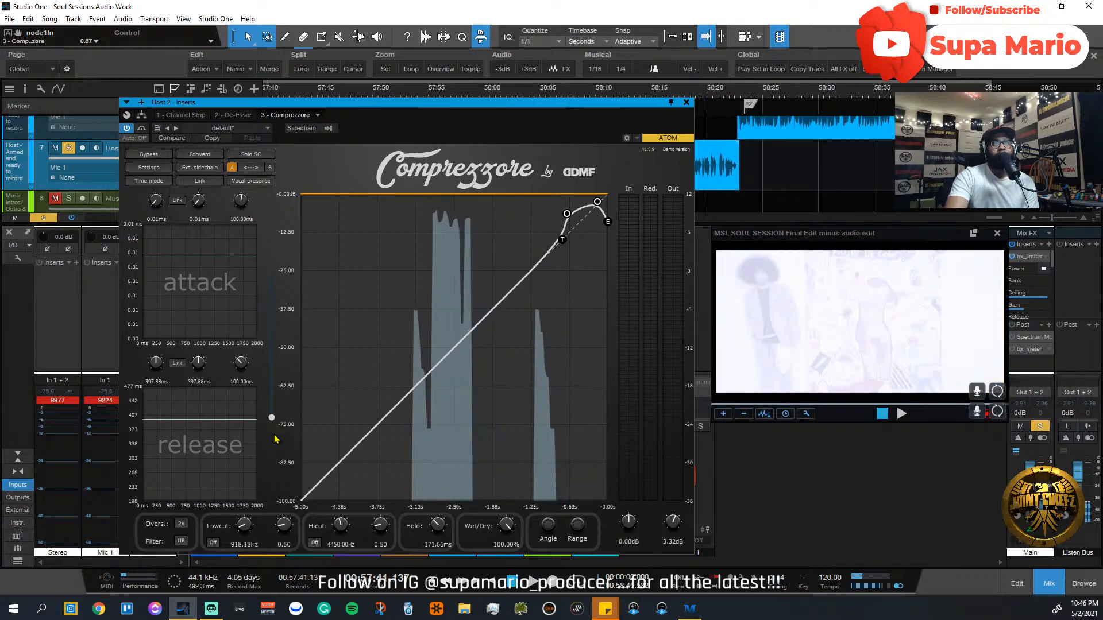
key("space")
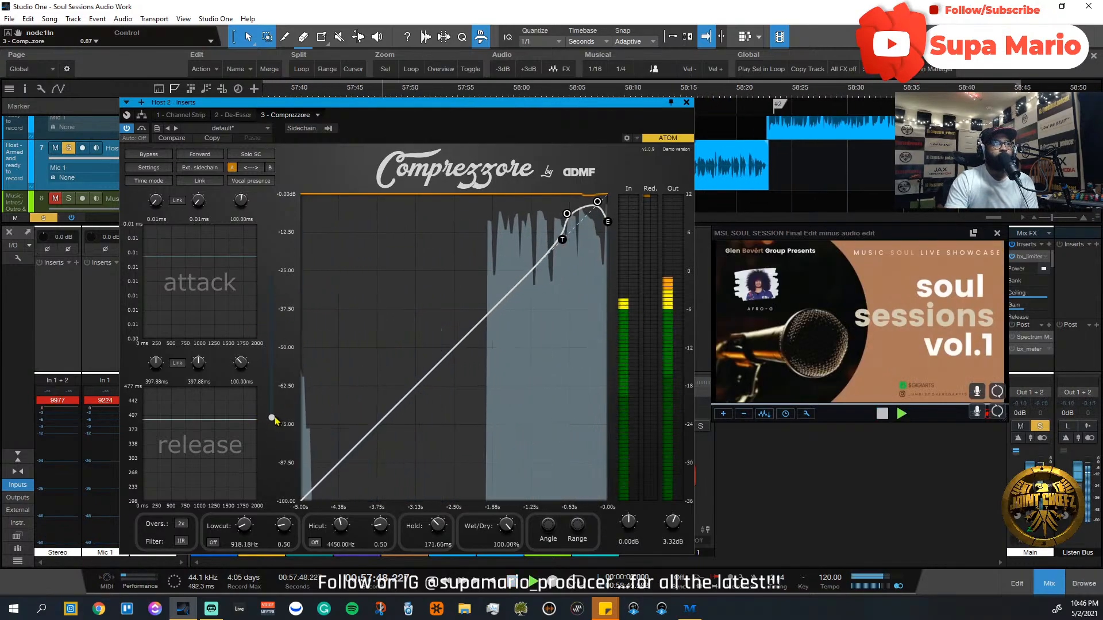
left_click_drag(272, 418, 273, 278)
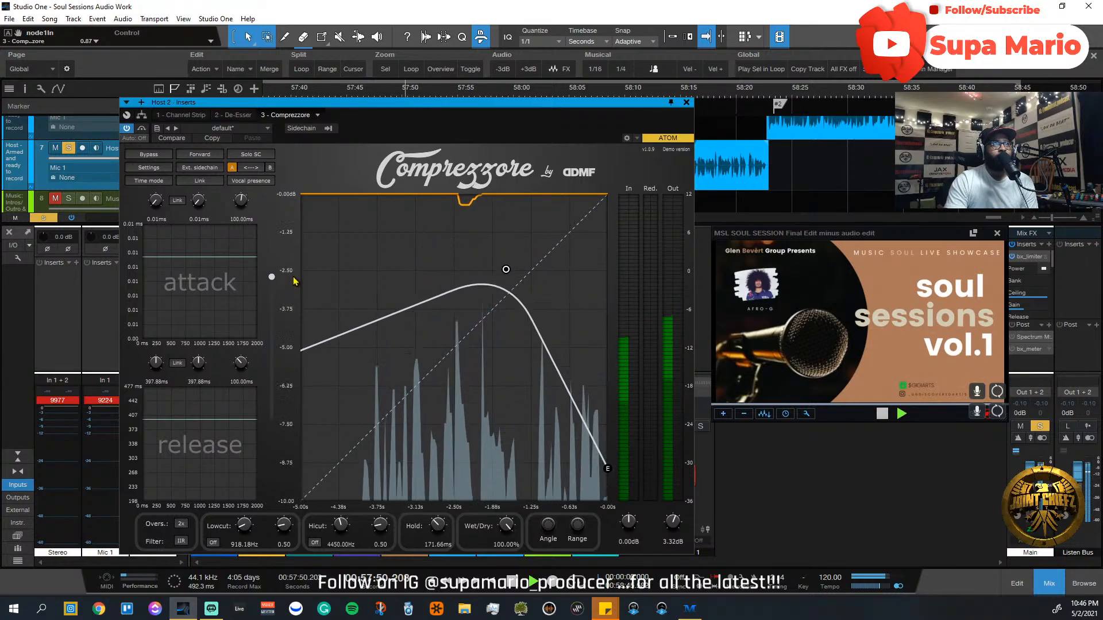
left_click_drag(506, 270, 564, 227)
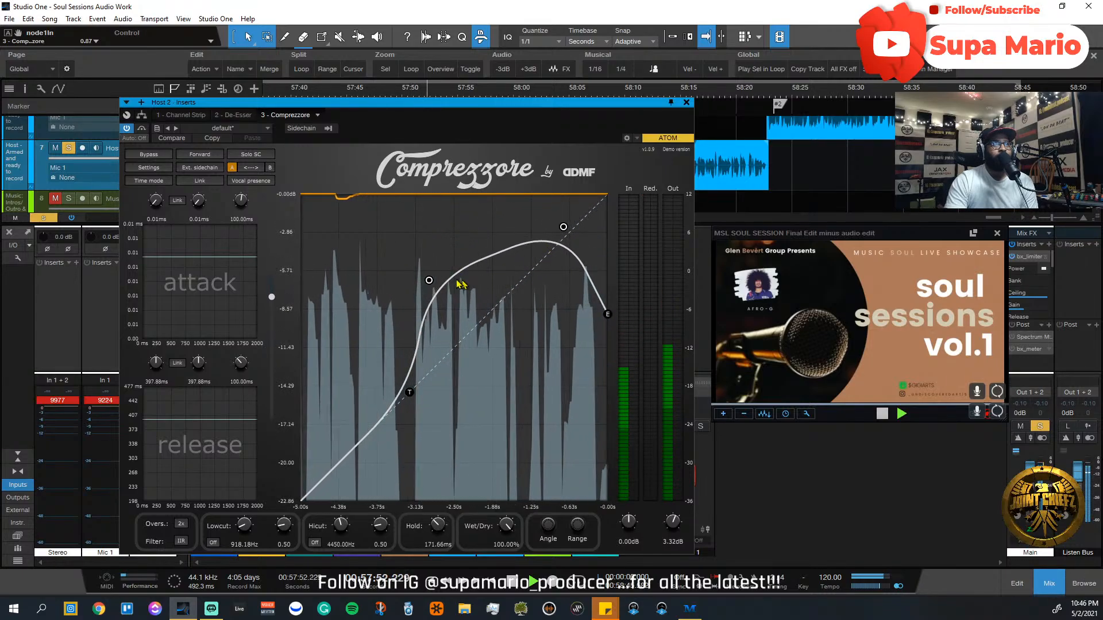
Step: During playback, lower the first node to about -15 dB and flatten the curve by bringing the second node and endpoint to about -15.5 dB
left_click_drag(429, 283, 475, 403)
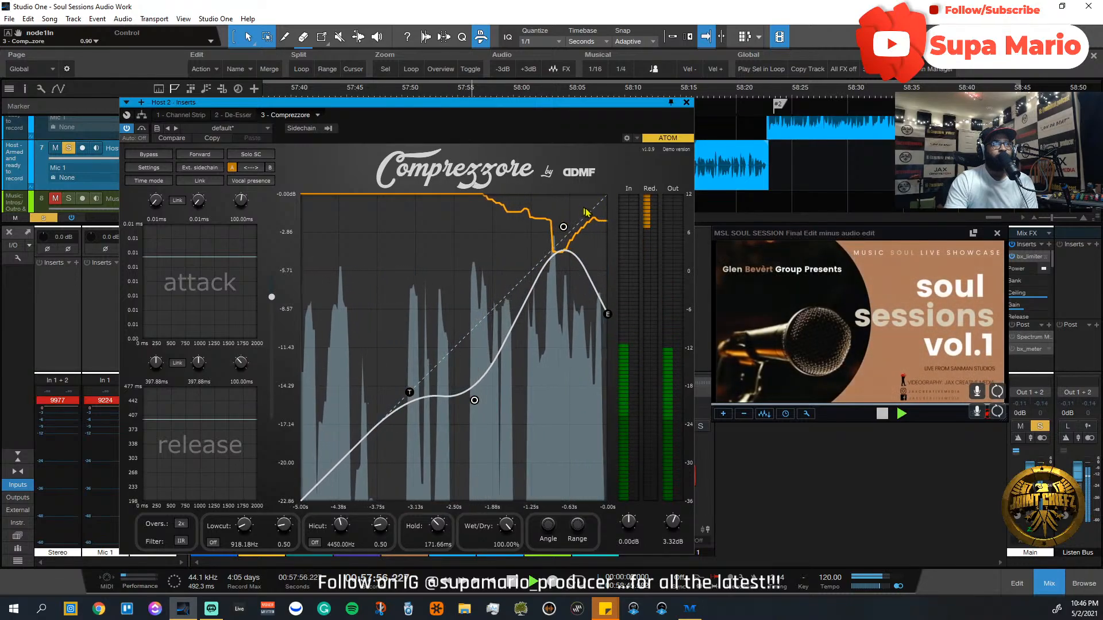
left_click_drag(563, 227, 543, 362)
left_click_drag(272, 288, 295, 301)
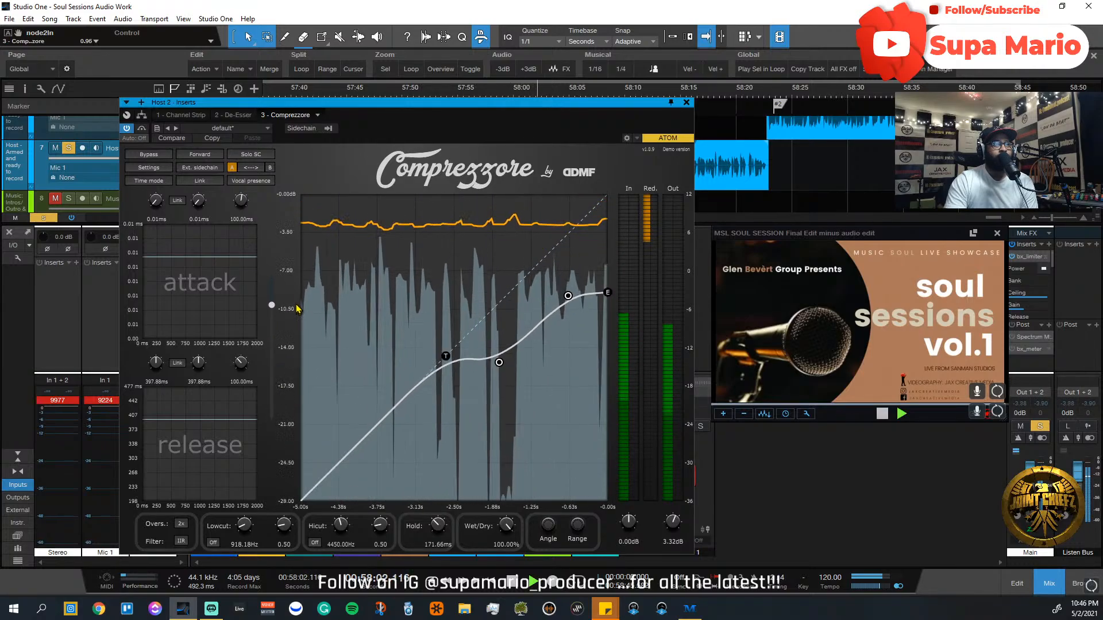
left_click_drag(607, 297, 621, 360)
left_click_drag(567, 299, 557, 369)
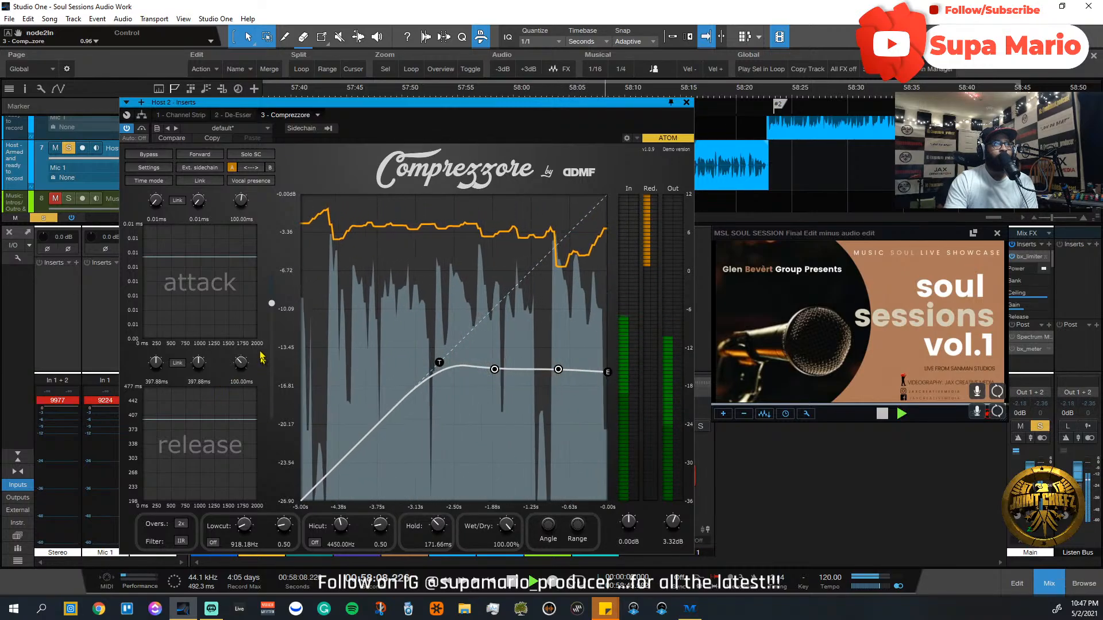
Step: Examine the flattened curve and gain-reduction trace on replay at different graph ranges, stop playback, and leave the range at -24.33 dB
left_click_drag(272, 310, 271, 417)
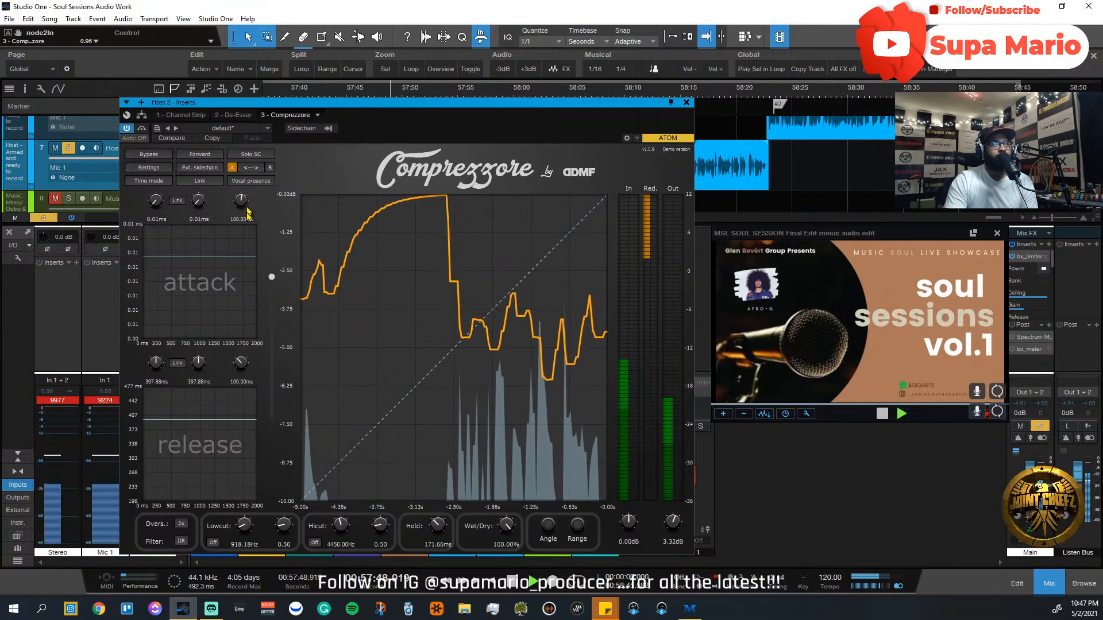
left_click_drag(240, 344, 291, 323)
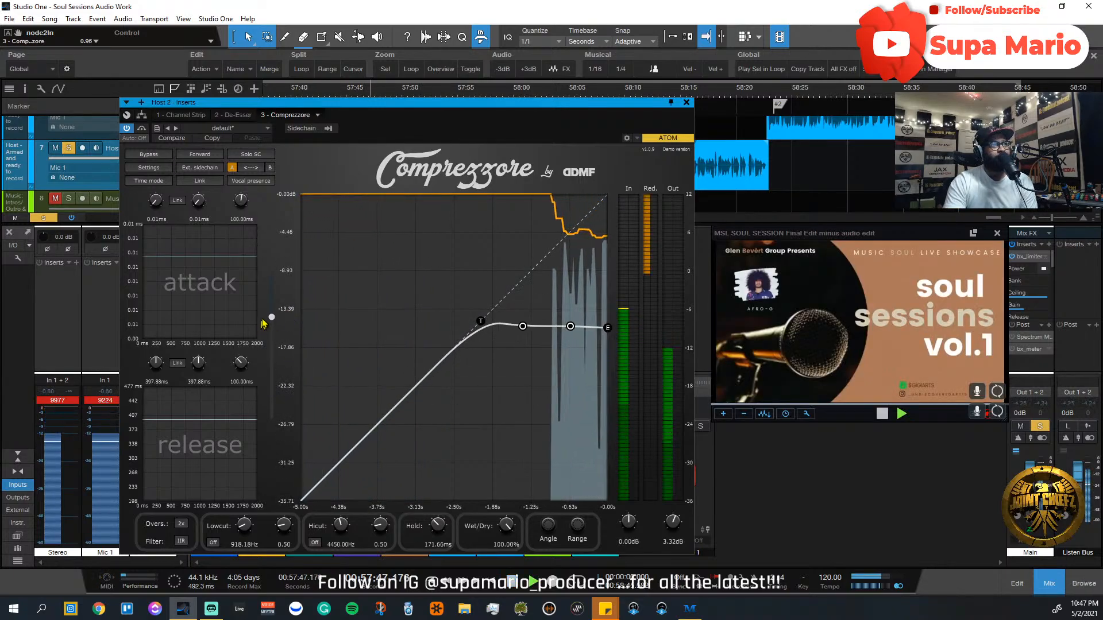
left_click_drag(272, 318, 265, 267)
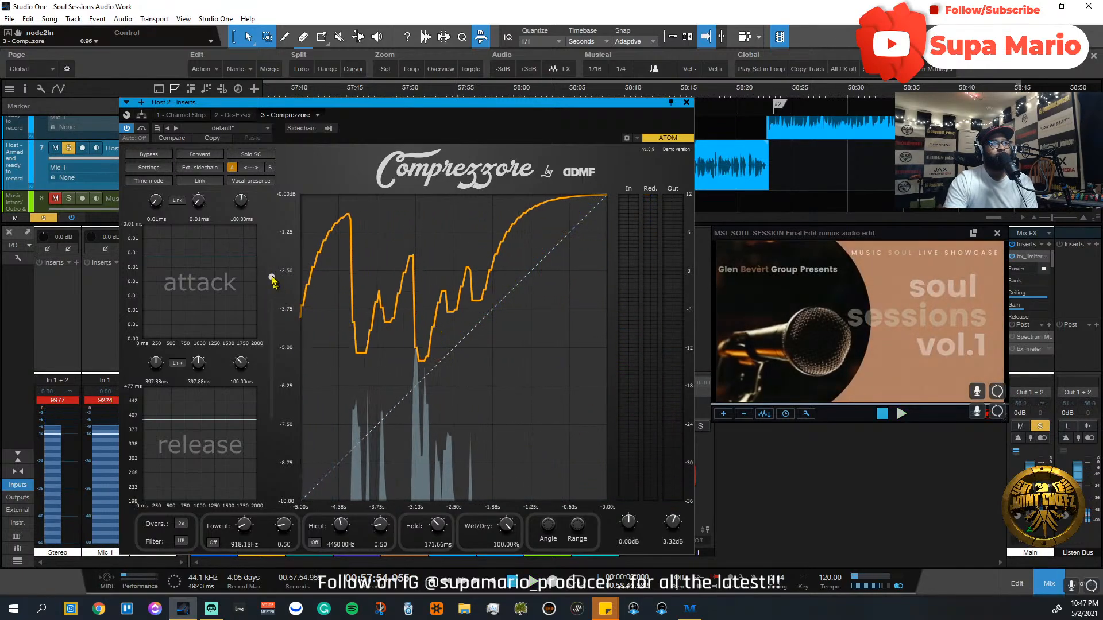
left_click_drag(271, 277, 271, 293)
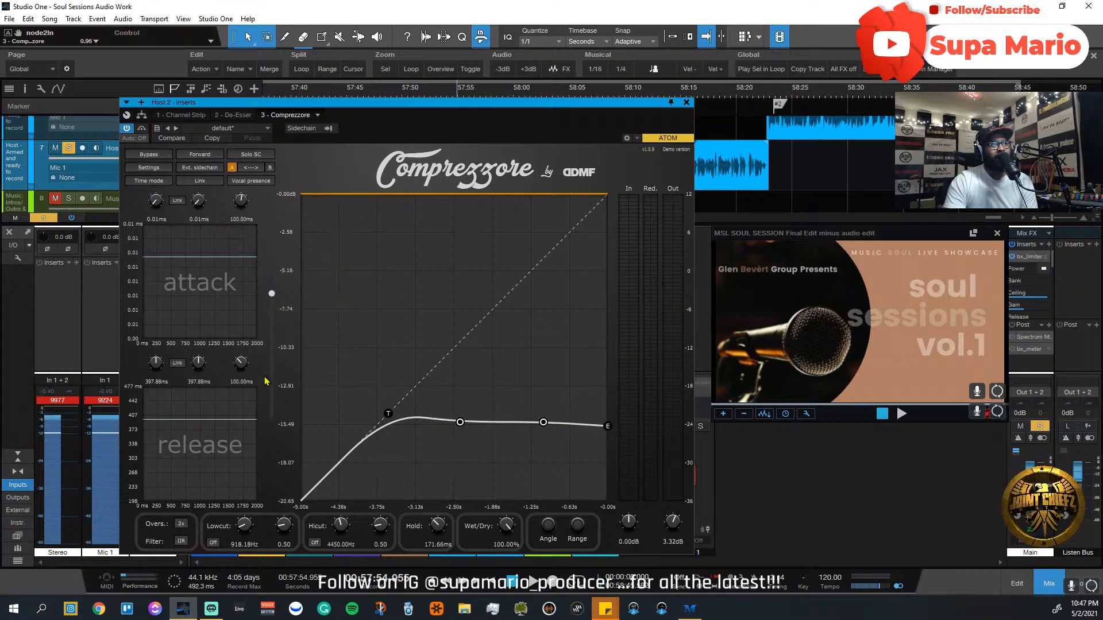
mouse_move(271, 294)
left_mouse_down()
mouse_move(274, 336)
mouse_move(273, 278)
left_mouse_up()
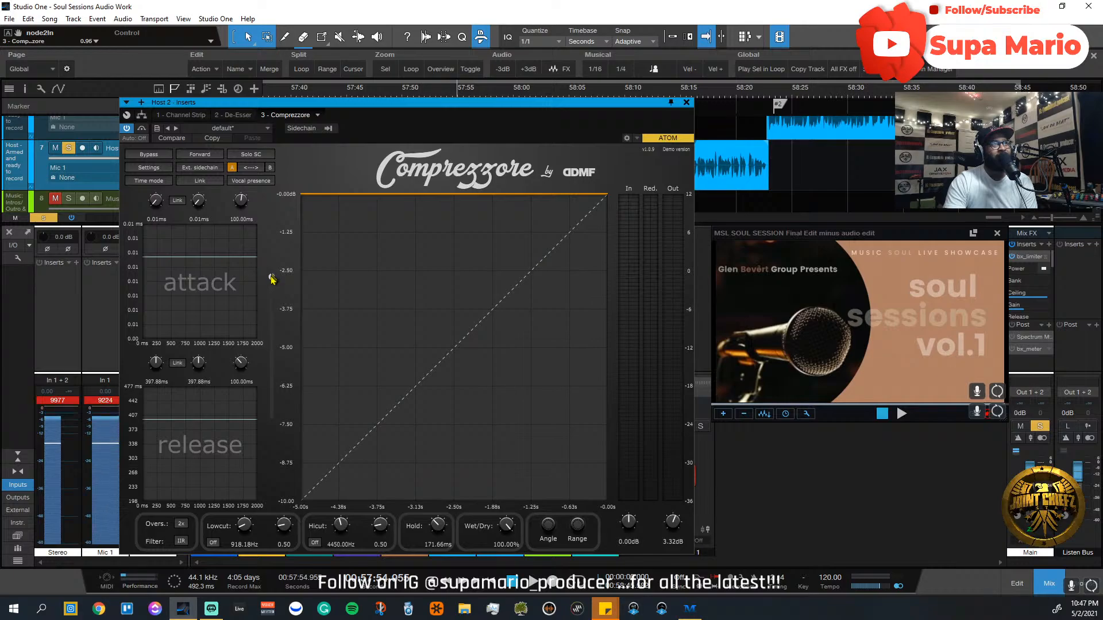
left_click_drag(272, 283, 273, 245)
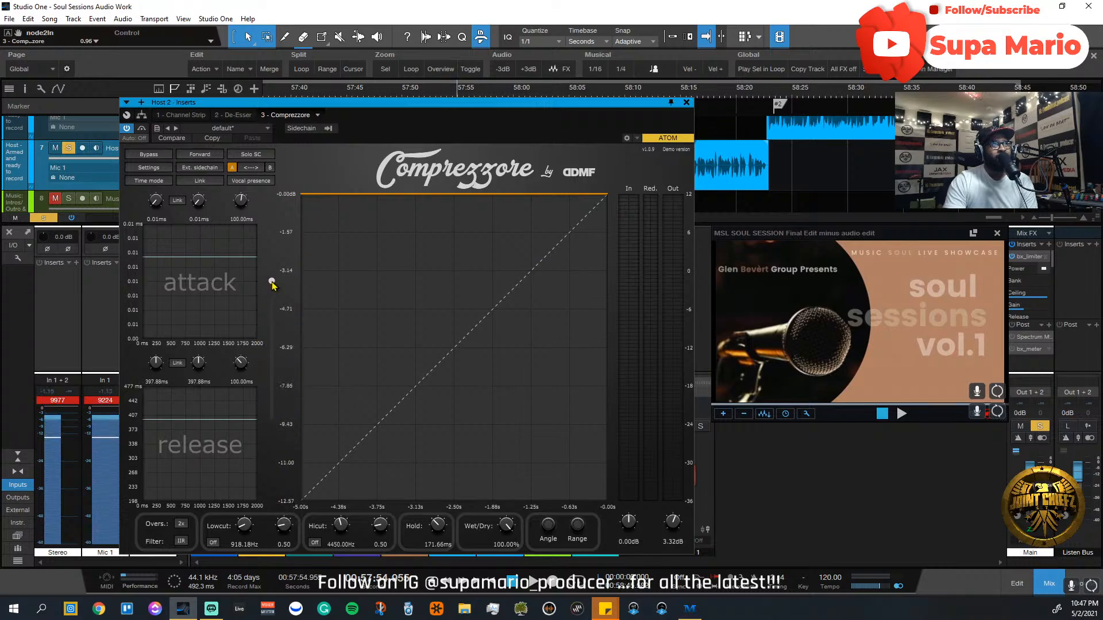
left_click_drag(271, 283, 273, 302)
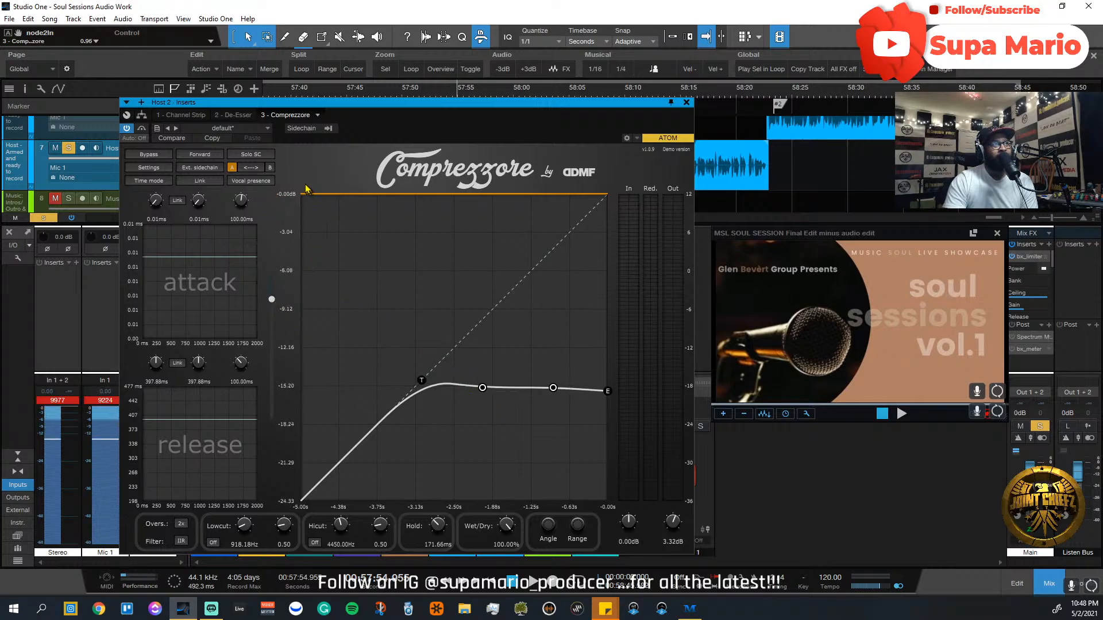
left_click_drag(272, 311, 281, 226)
mouse_move(282, 287)
left_mouse_down()
mouse_move(281, 413)
mouse_move(284, 288)
mouse_move(284, 304)
left_mouse_up()
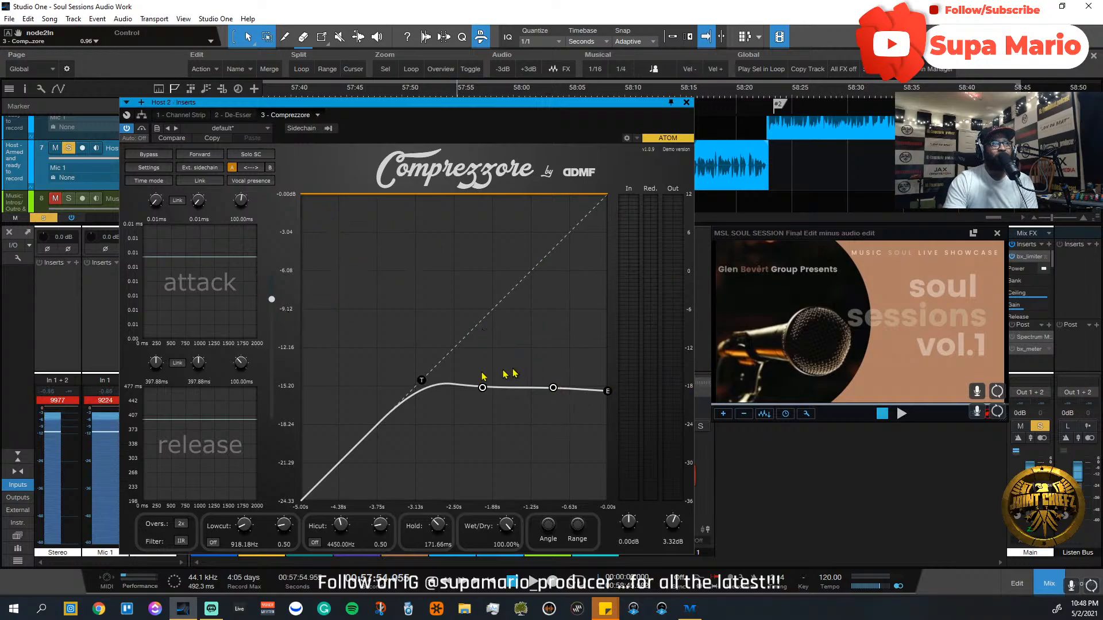
Step: Lower the threshold to about -16 dB, tilt the curve with Angle to an endpoint of about -10 dB, and play the clip
left_click_drag(427, 383, 404, 463)
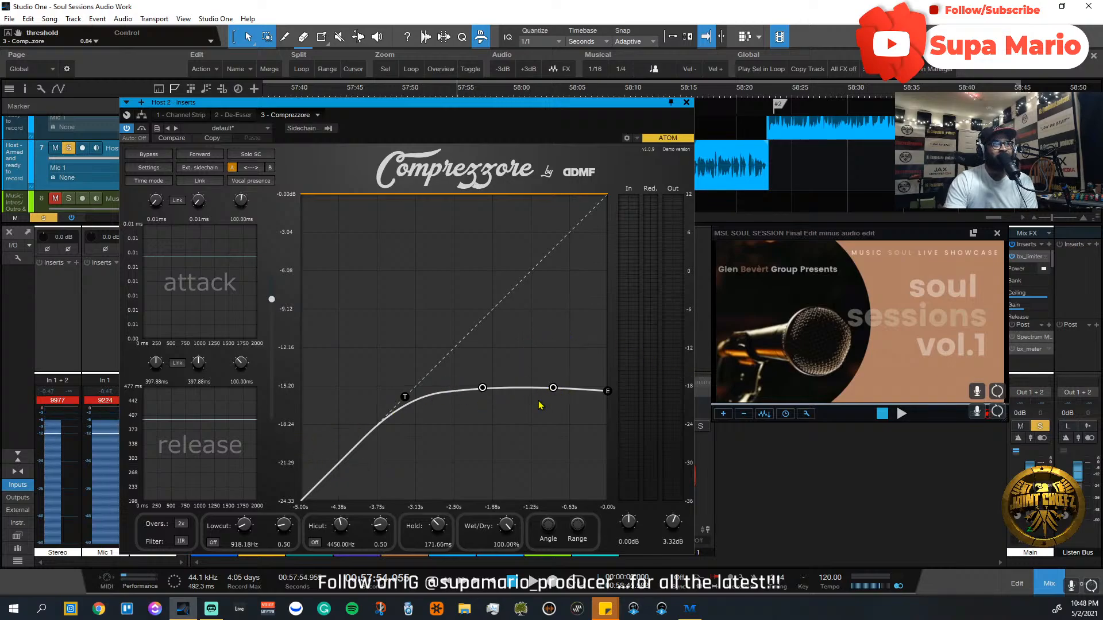
left_click_drag(547, 533, 546, 490)
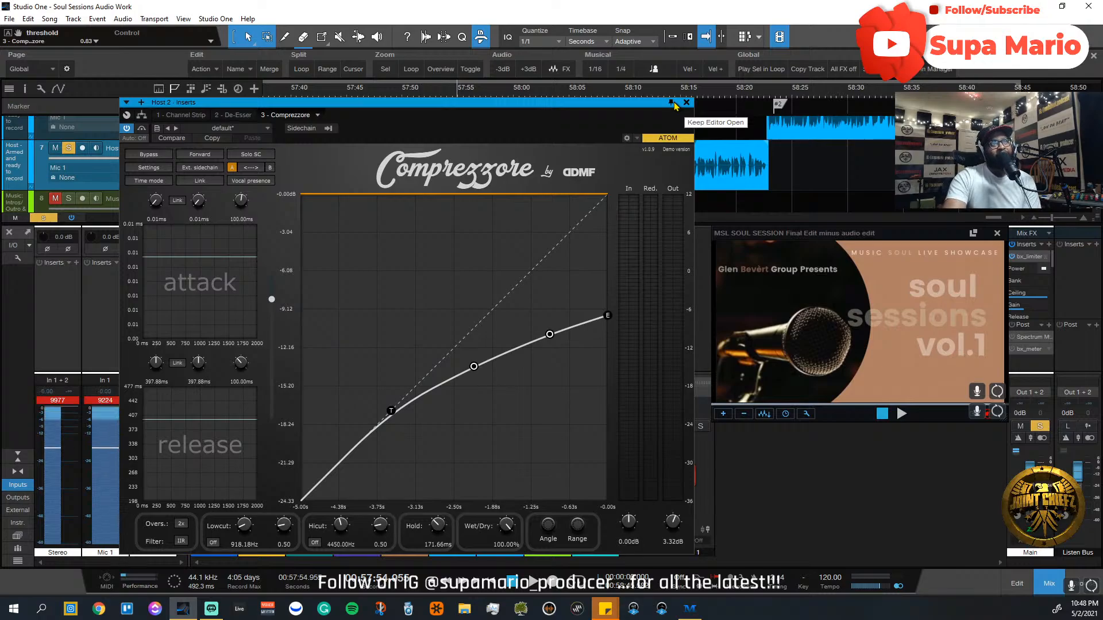
left_click(533, 581)
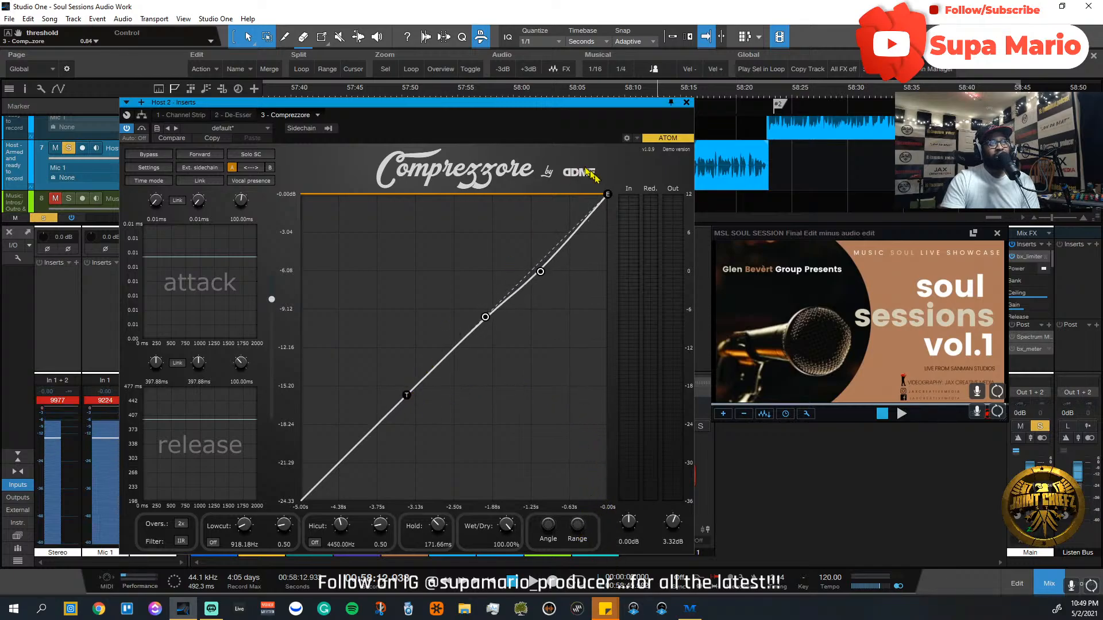
Step: Try the endpoint at about -3 dB and return it to 0 dB
left_click_drag(600, 197, 606, 272)
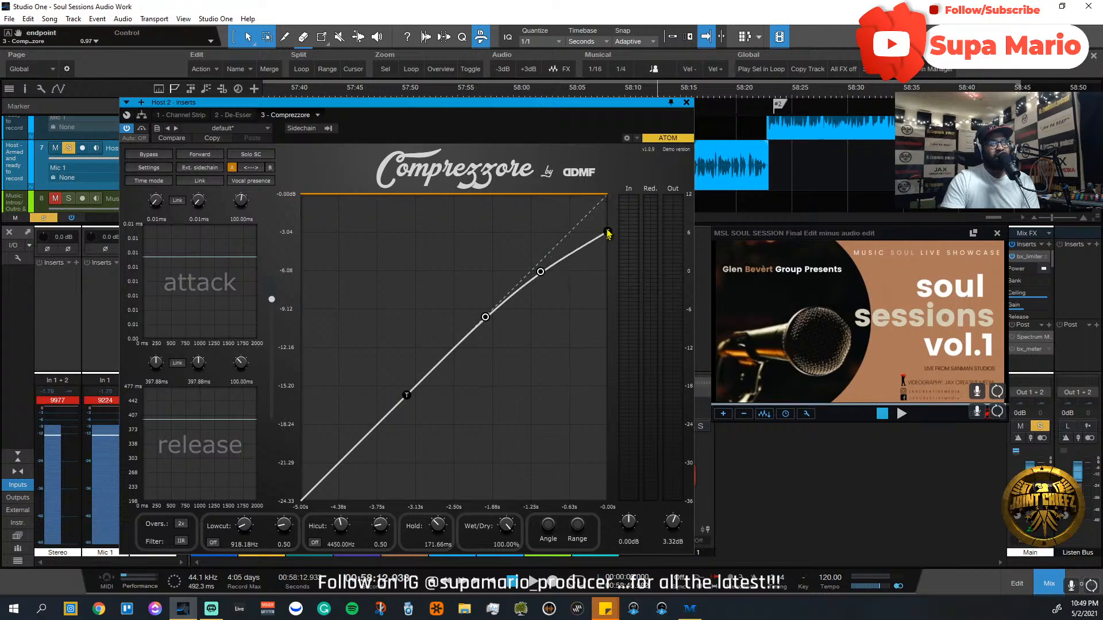
left_click_drag(607, 234, 599, 174)
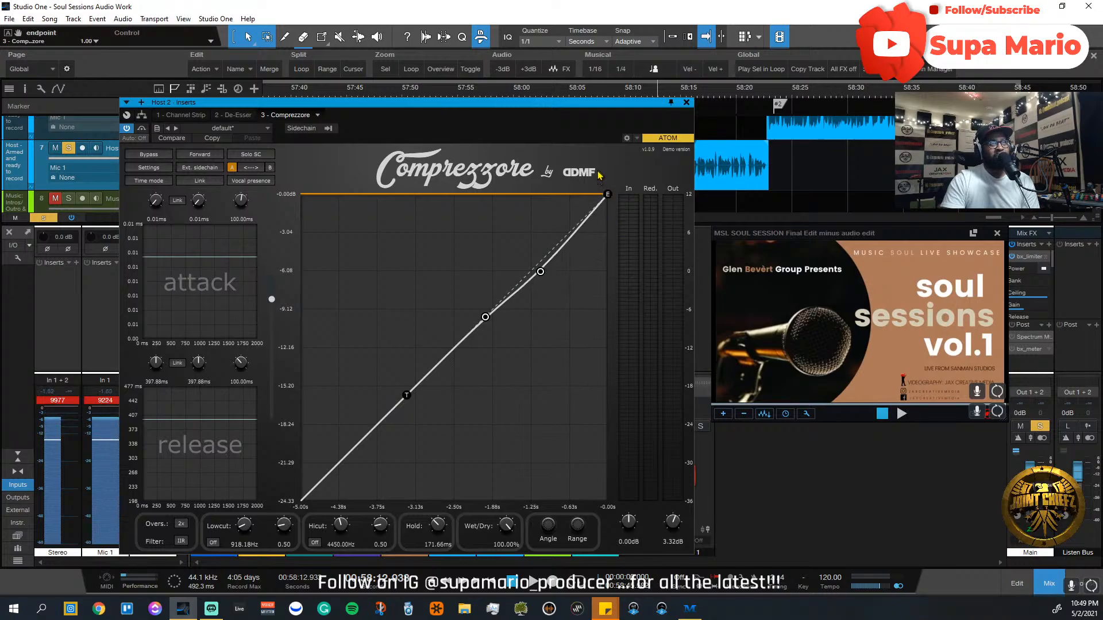
Step: Load Comprezzore's Default preset and add four nodes along the curve at about -8, -21, -29 and -37 dB
left_click(249, 181)
left_click(264, 198)
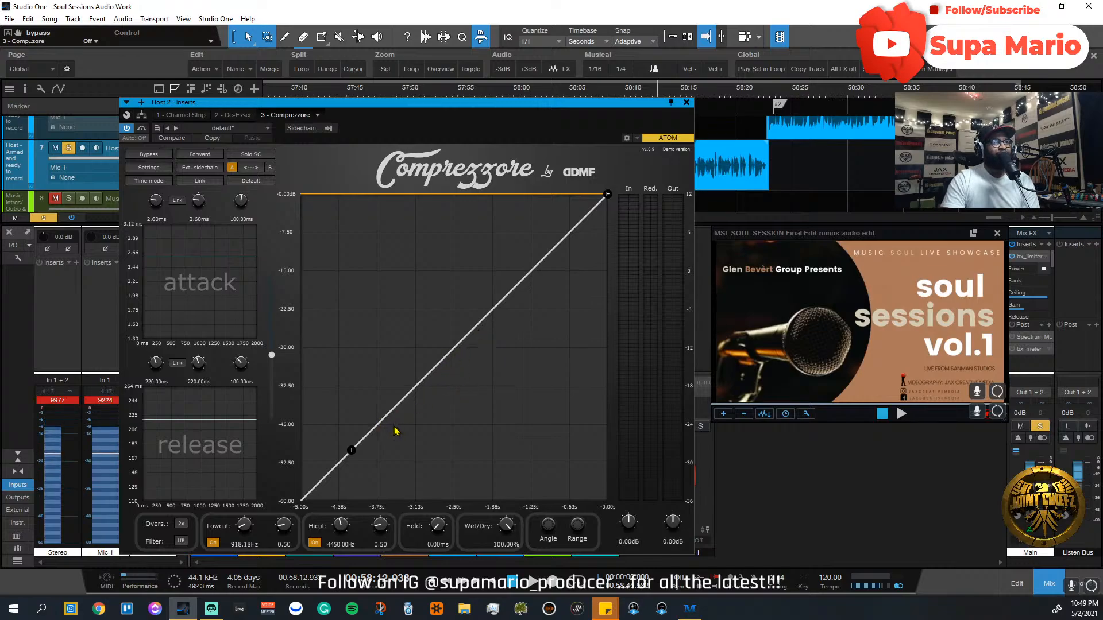
left_click(568, 236)
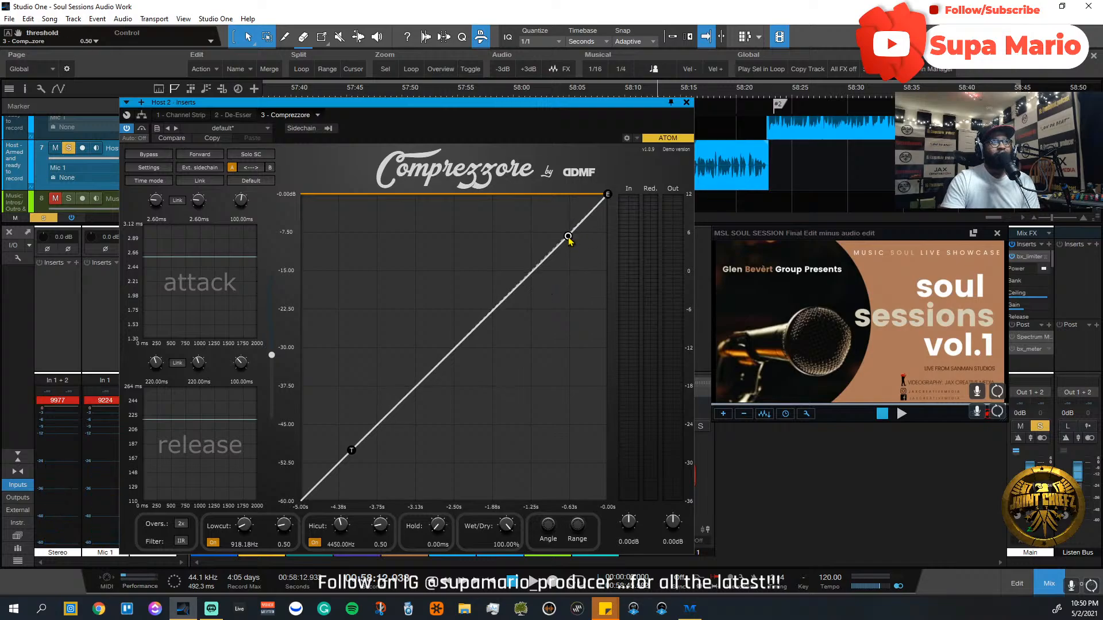
left_click(456, 345)
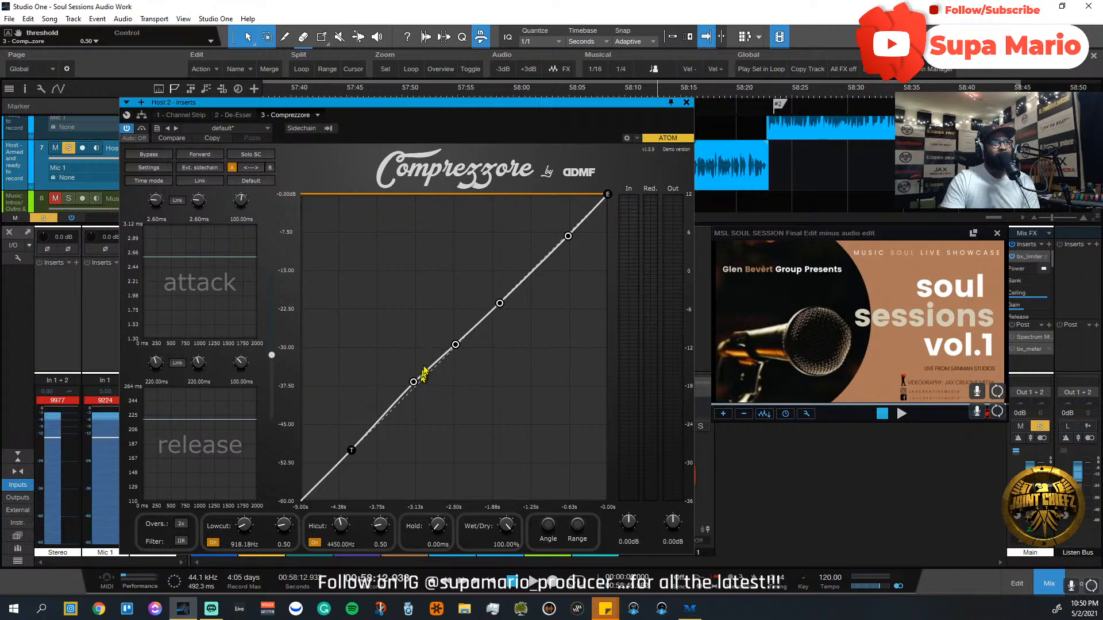
Step: Bend the compression curve into a wave, moving its four nodes to about -18, -20, -36 and -38 dB from the loud end down
left_click_drag(566, 241, 568, 287)
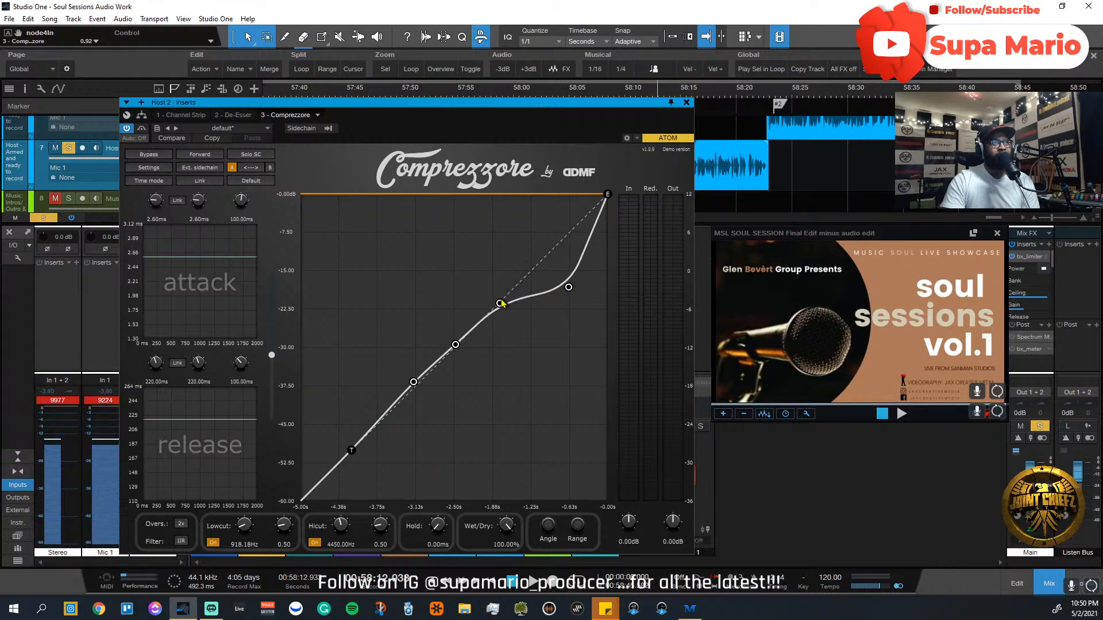
mouse_move(500, 303)
left_mouse_down()
mouse_move(504, 333)
mouse_move(493, 299)
left_mouse_up()
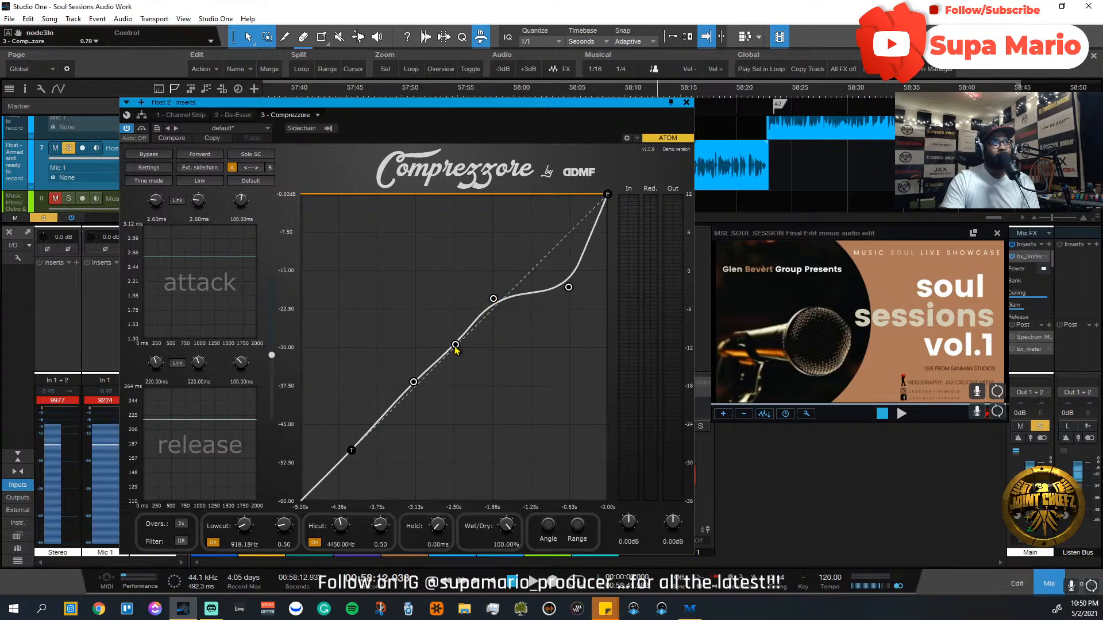
left_click_drag(455, 347, 382, 394)
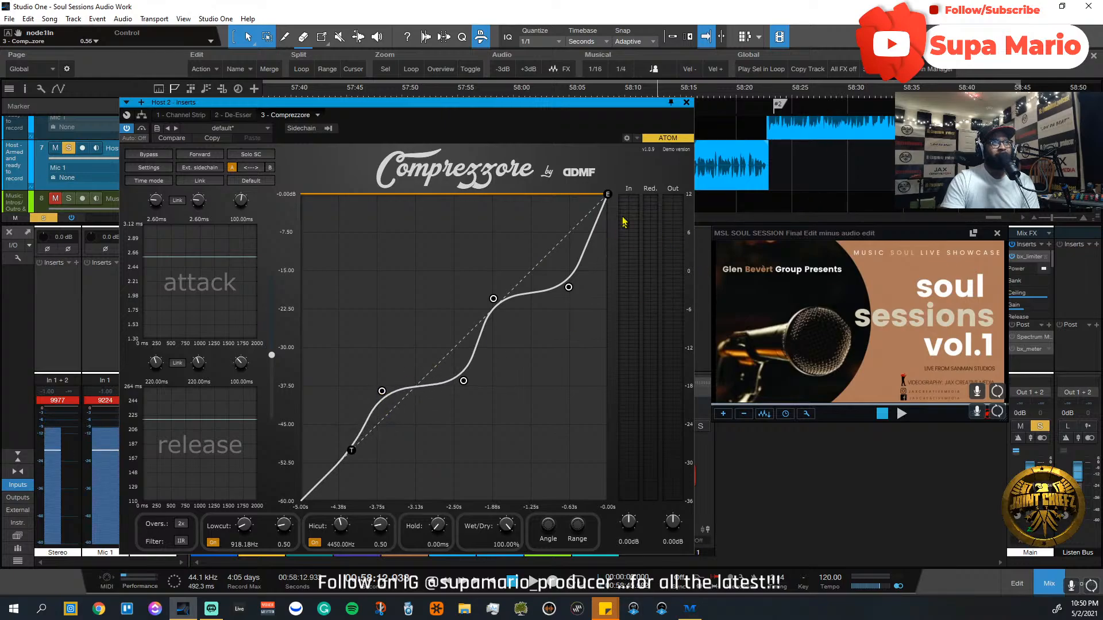
left_click_drag(613, 212, 621, 174)
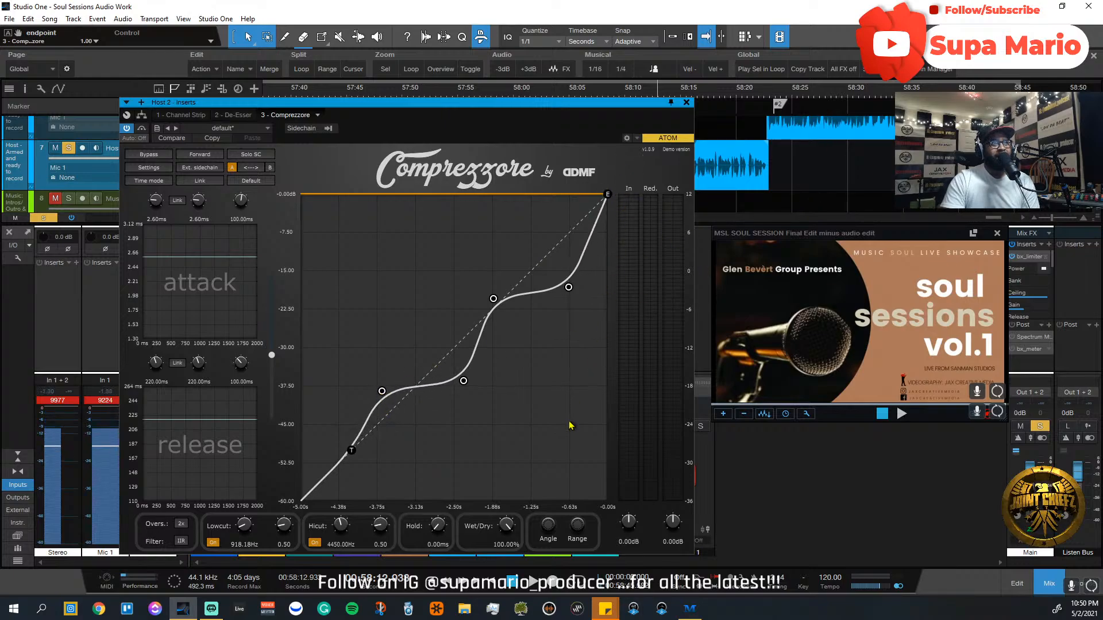
Step: Tilt the wavy curve downward with Angle and lower its endpoint to about -45 dB
left_click_drag(545, 525, 544, 581)
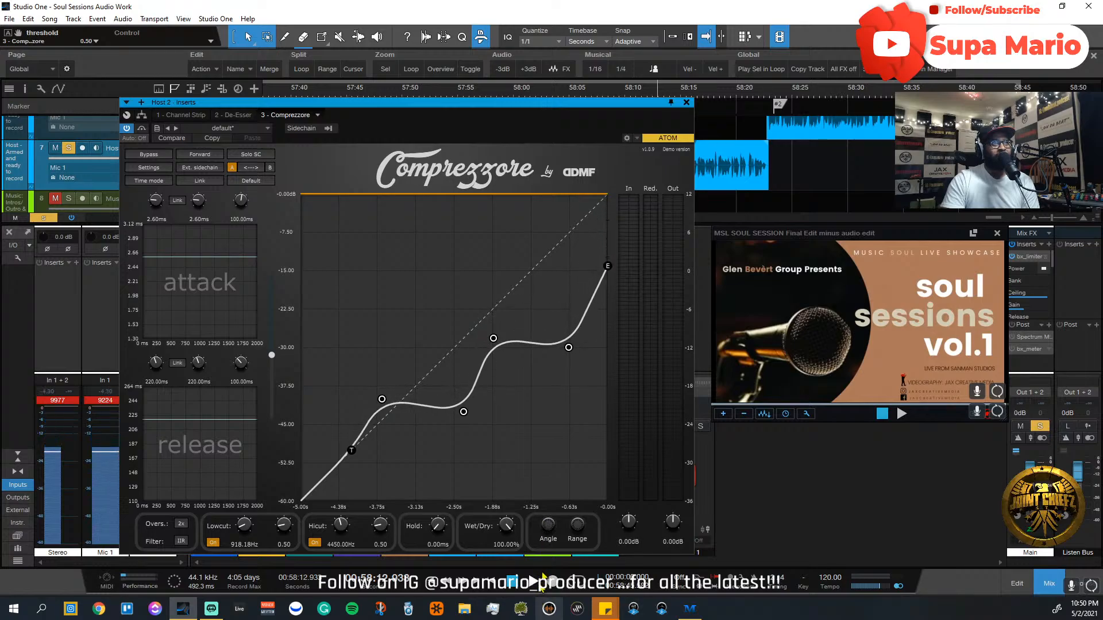
left_click_drag(612, 268, 615, 286)
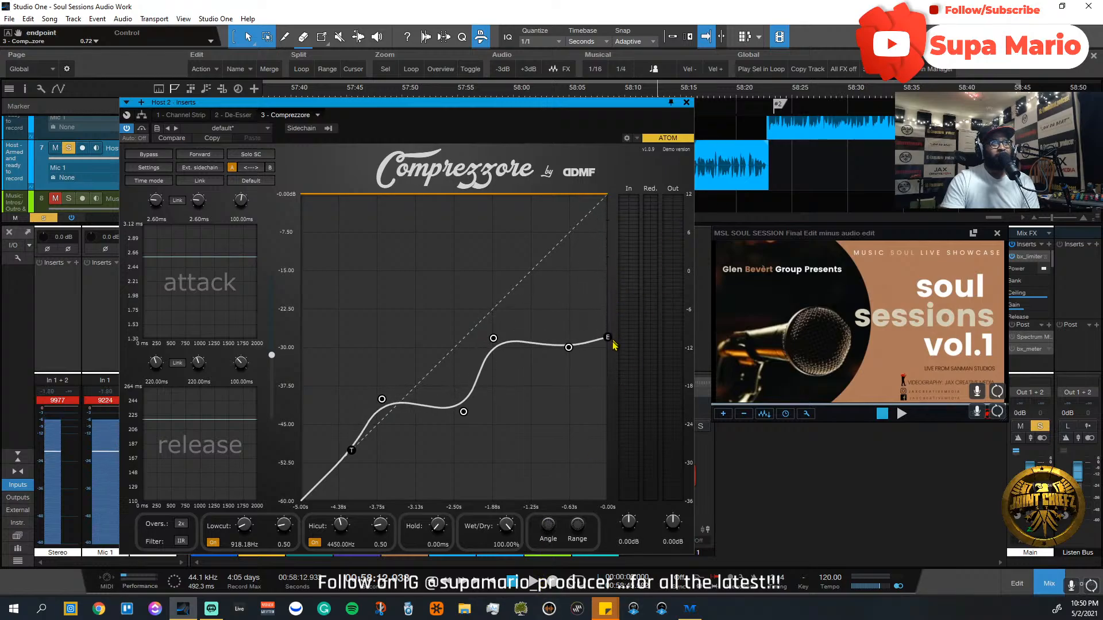
left_click_drag(613, 345, 625, 406)
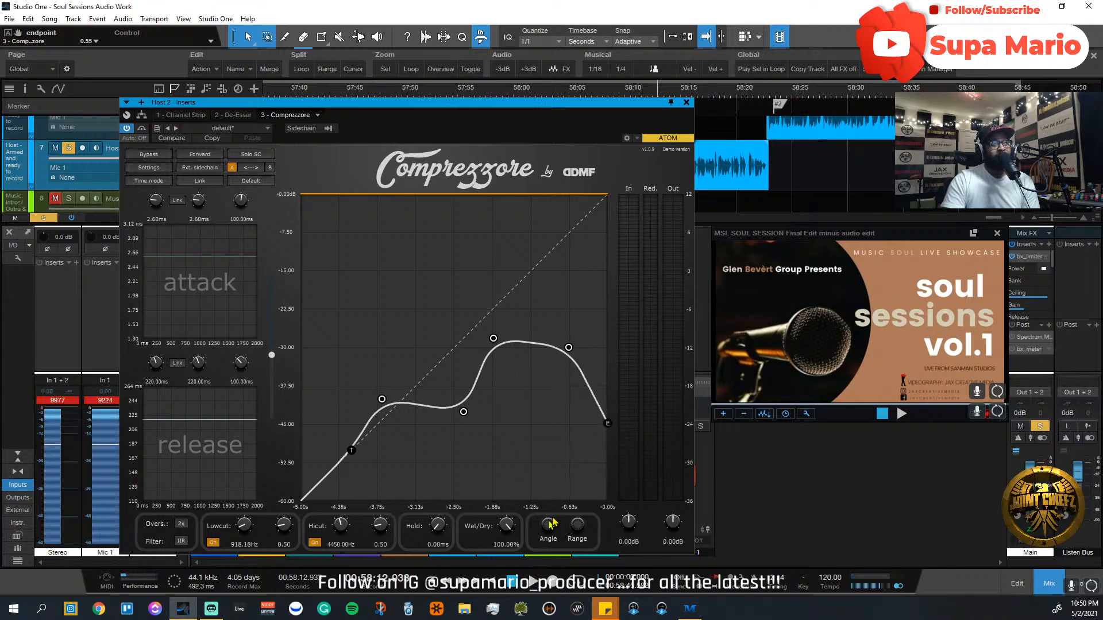
Step: Raise the curve with Angle until the endpoint sits at about -6 dB, and play the clip
left_click_drag(554, 528, 399, 368)
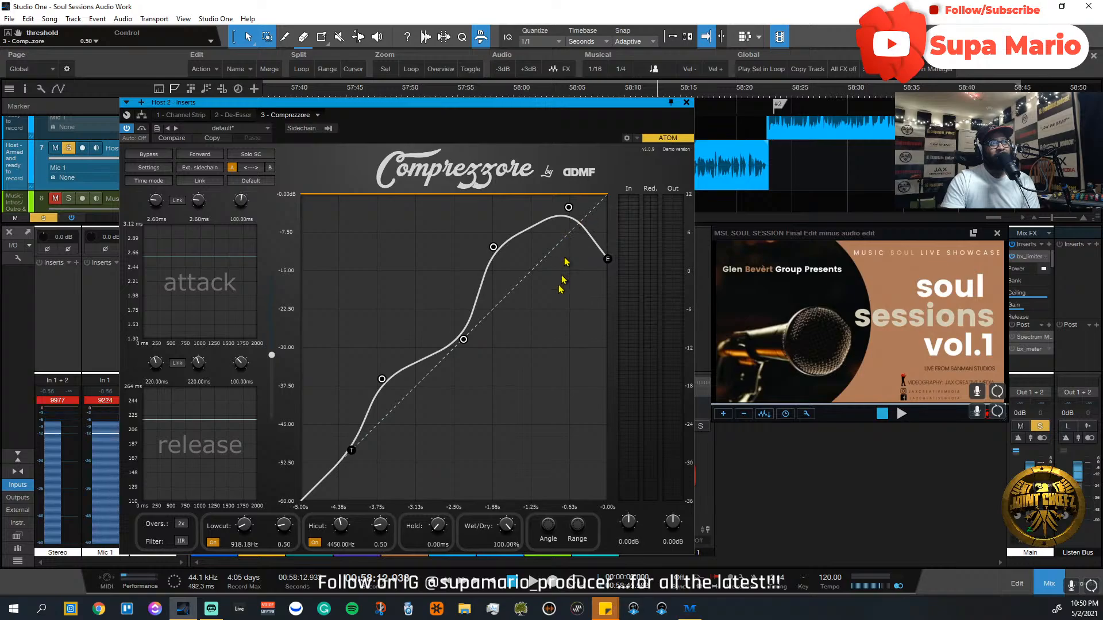
left_click_drag(545, 532, 556, 502)
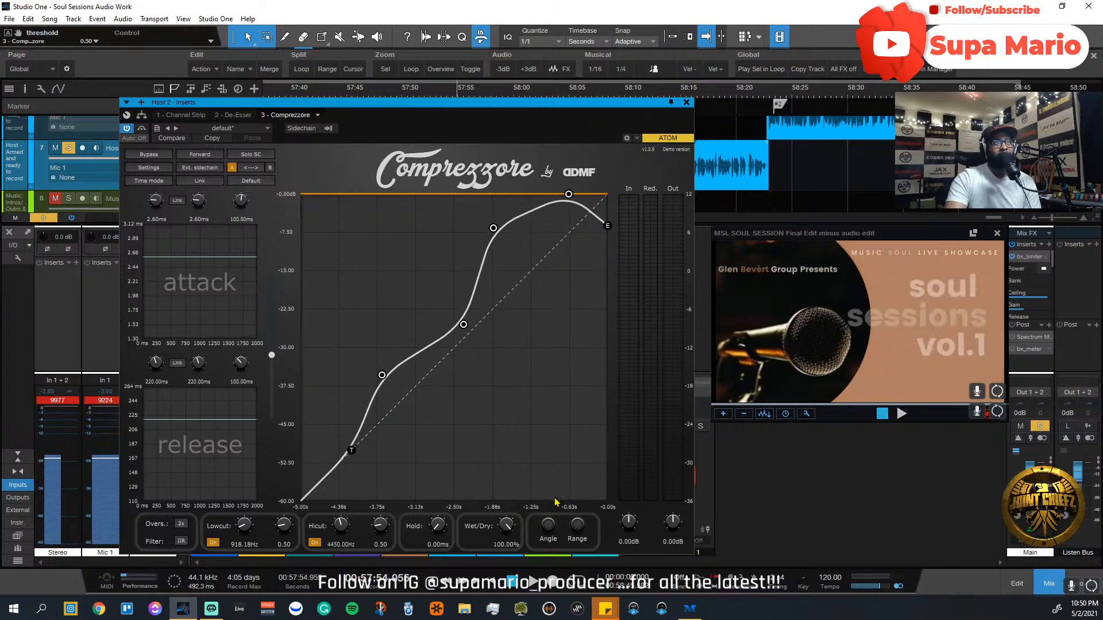
key("space")
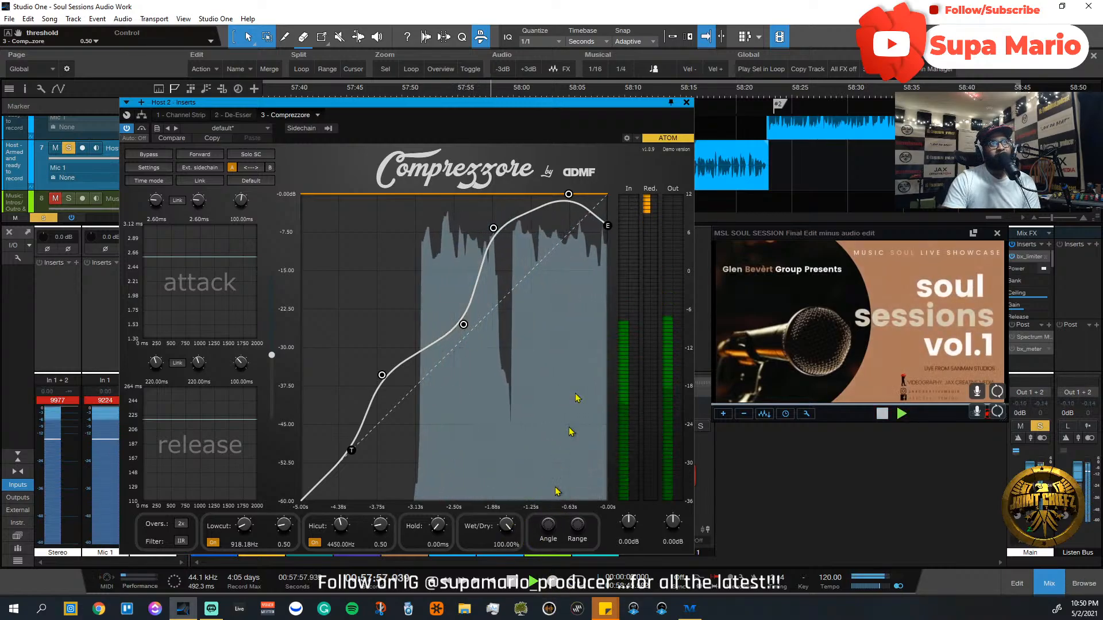
Step: During playback, shape a low arch with threshold at about -44 dB, nodes at about -40, -36, -37 and -42 dB, and endpoint at about -51 dB
left_click_drag(545, 533, 523, 306)
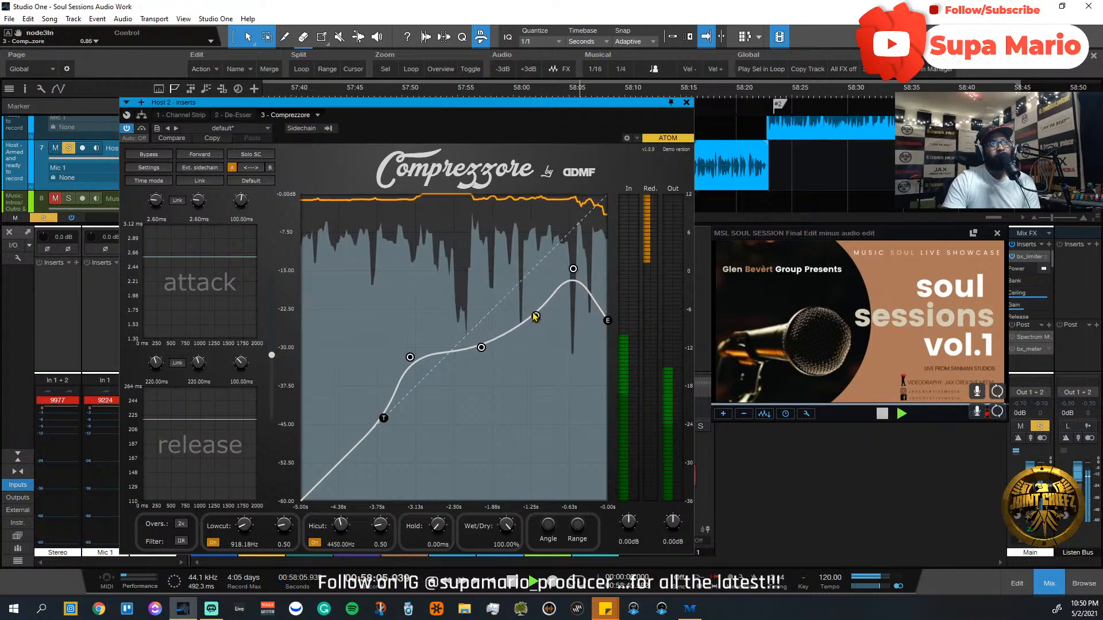
left_click_drag(409, 360, 434, 404)
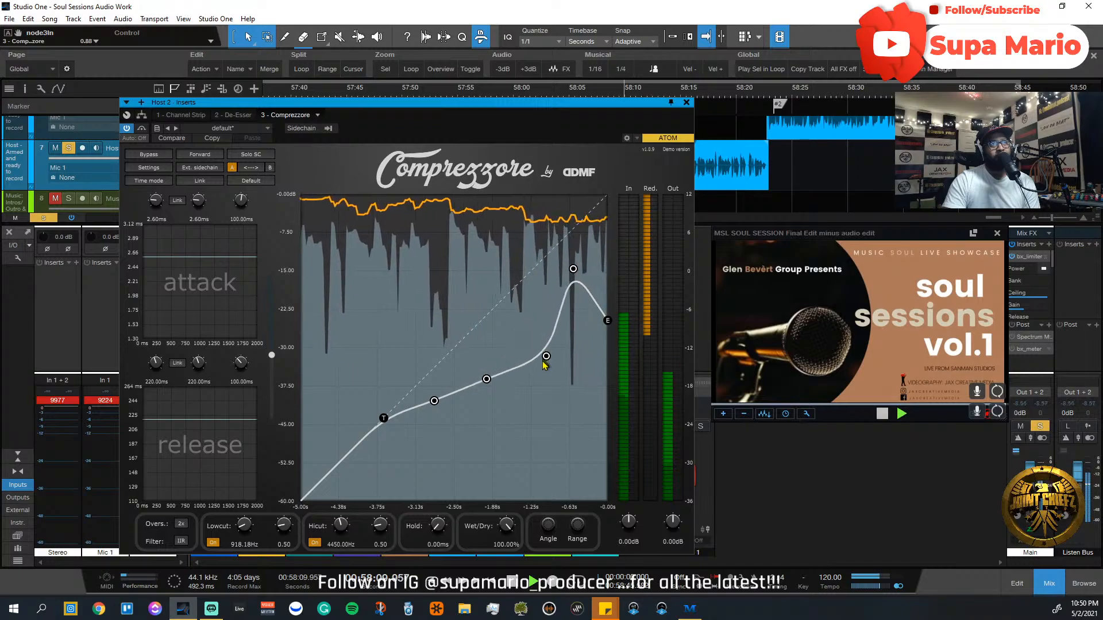
left_click_drag(544, 363, 543, 390)
left_click_drag(573, 270, 569, 410)
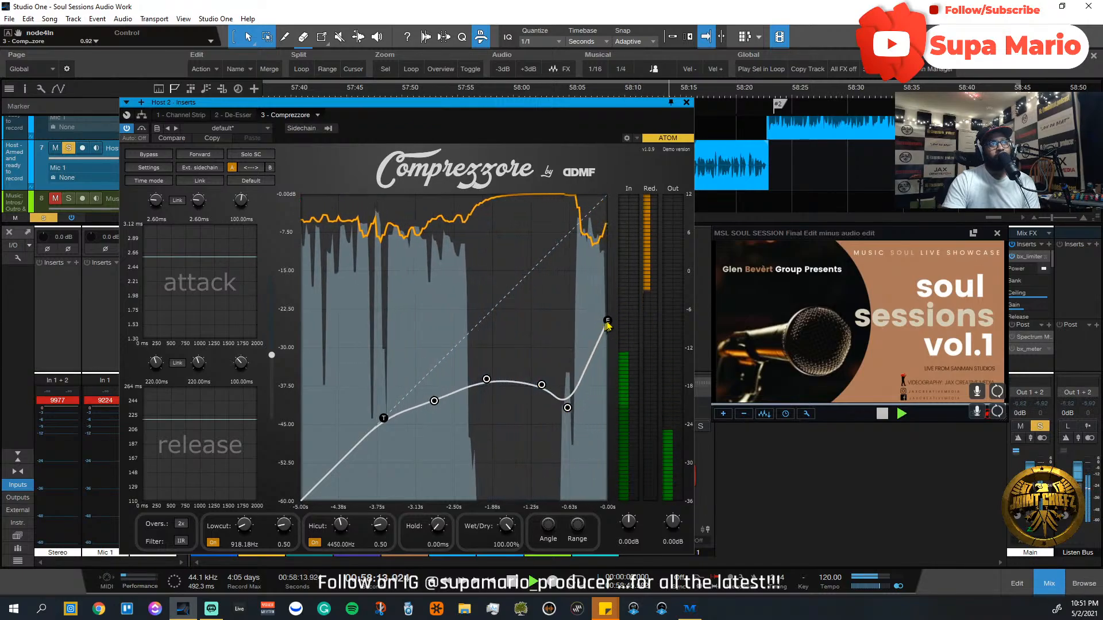
left_click_drag(608, 325, 607, 457)
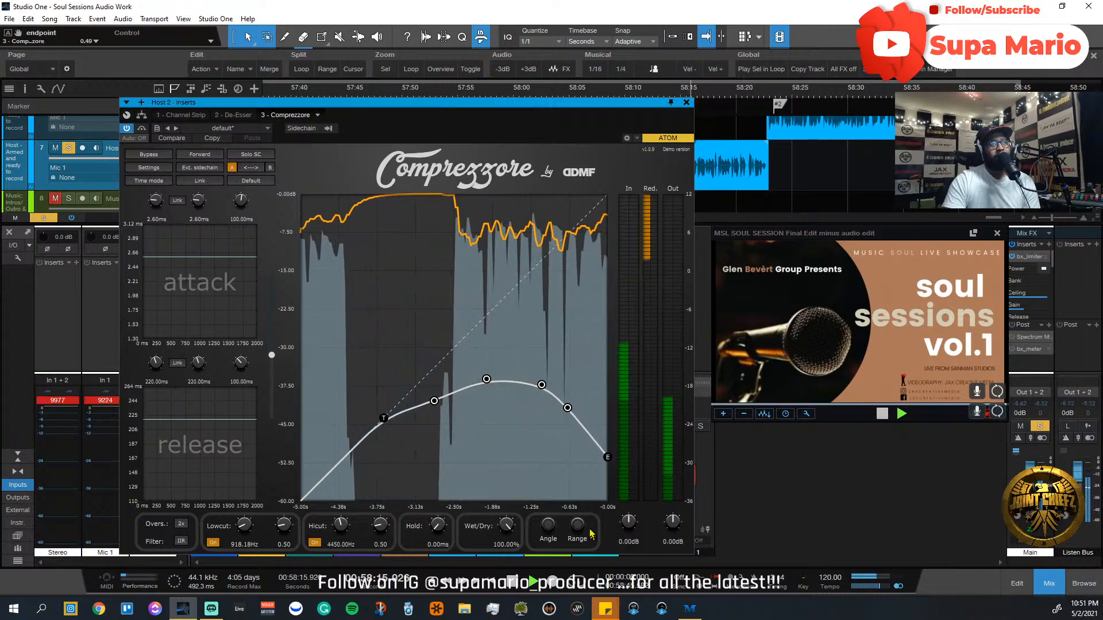
Step: Try the arched curve at different Angle tilts against playback, ending with the endpoint at about -57 dB
left_click_drag(556, 500, 582, 440)
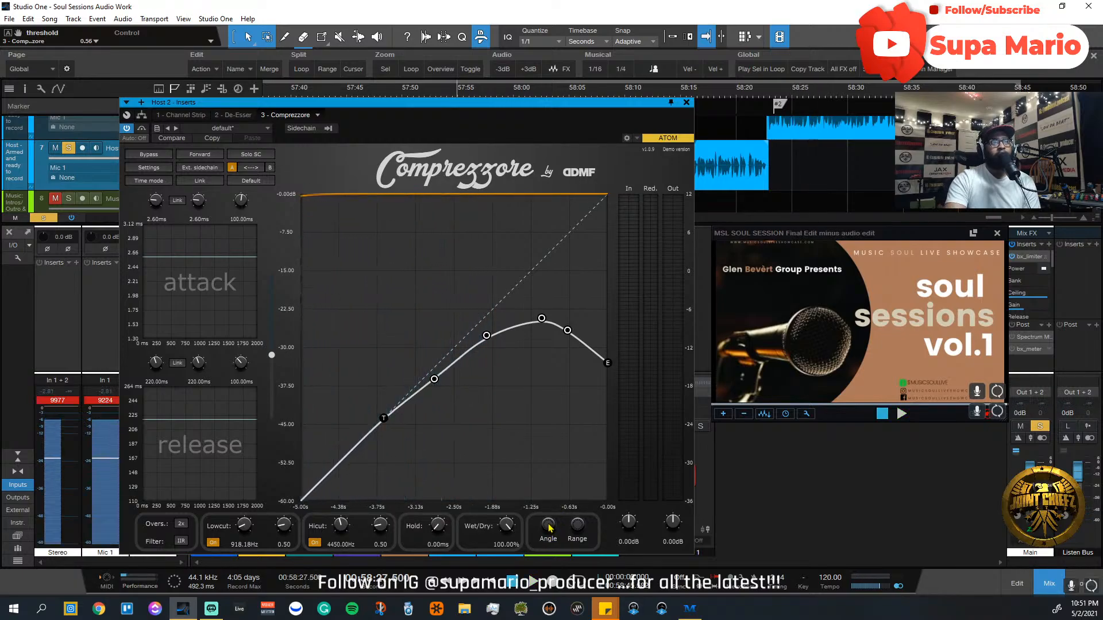
left_click_drag(548, 528, 542, 618)
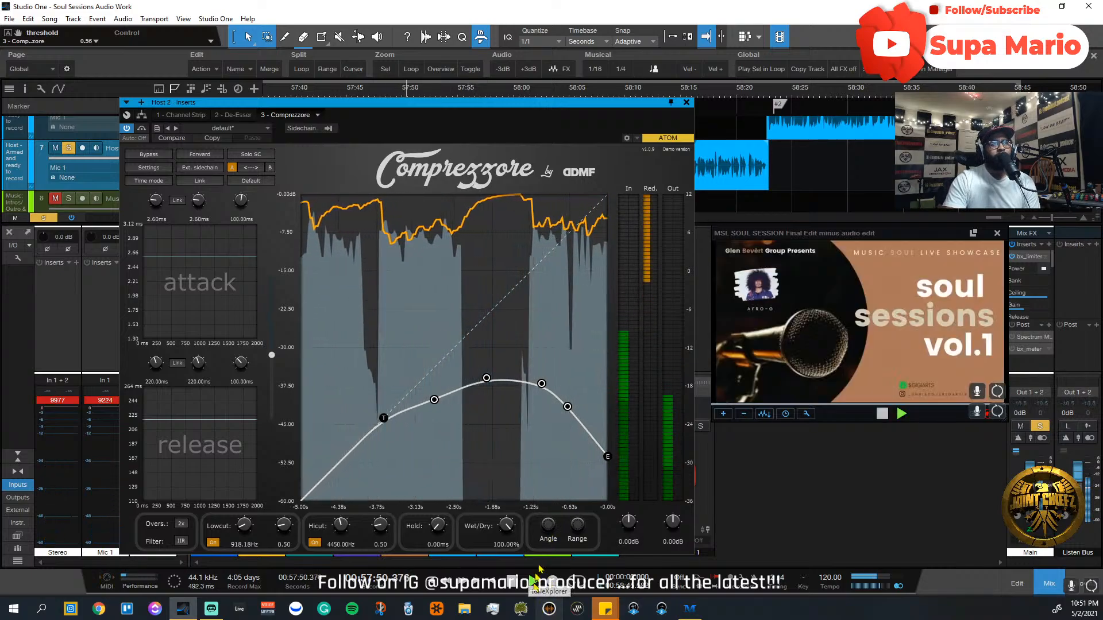
left_click_drag(538, 568, 547, 559)
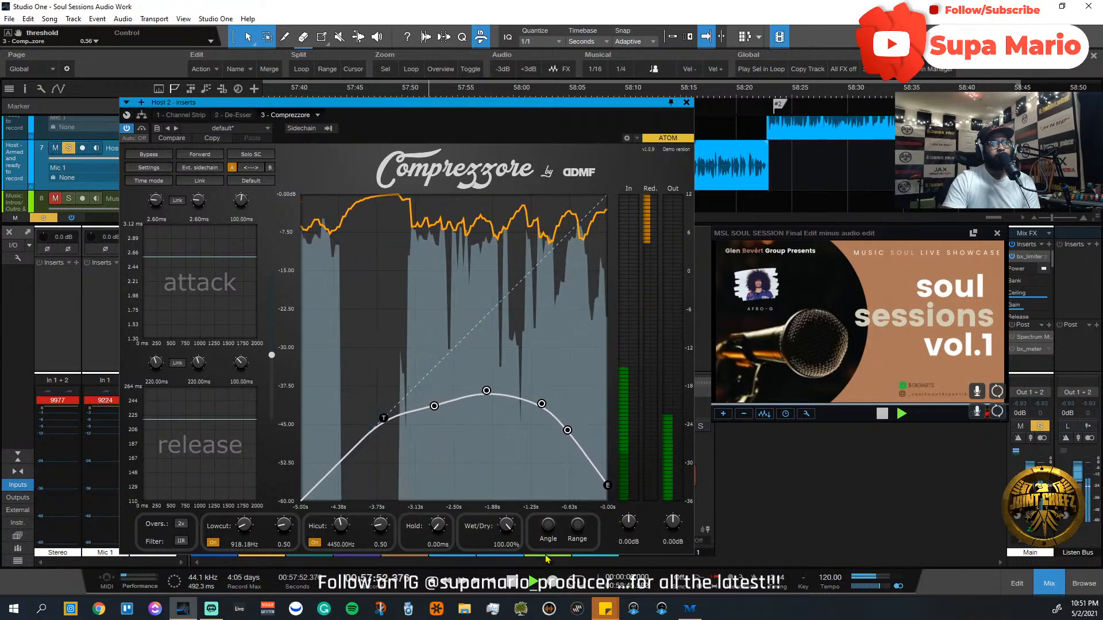
Step: Raise the output gain to 12.96 dB, stop playback, and set Lowcut to 198.90 Hz and Hicut to 8246.20 Hz
left_click_drag(673, 525, 676, 511)
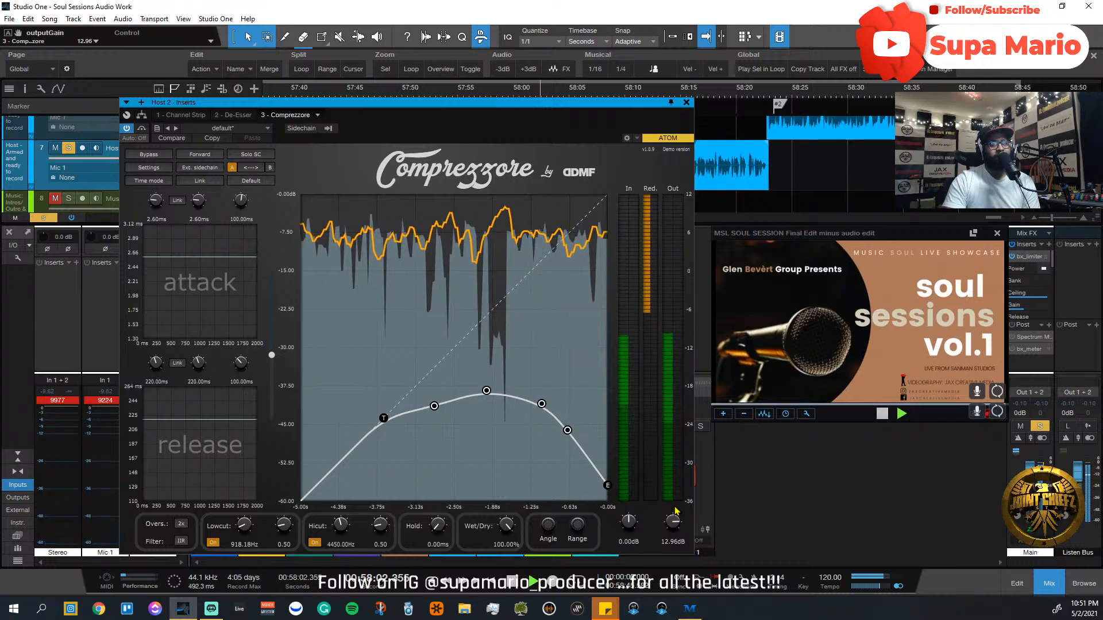
key("space")
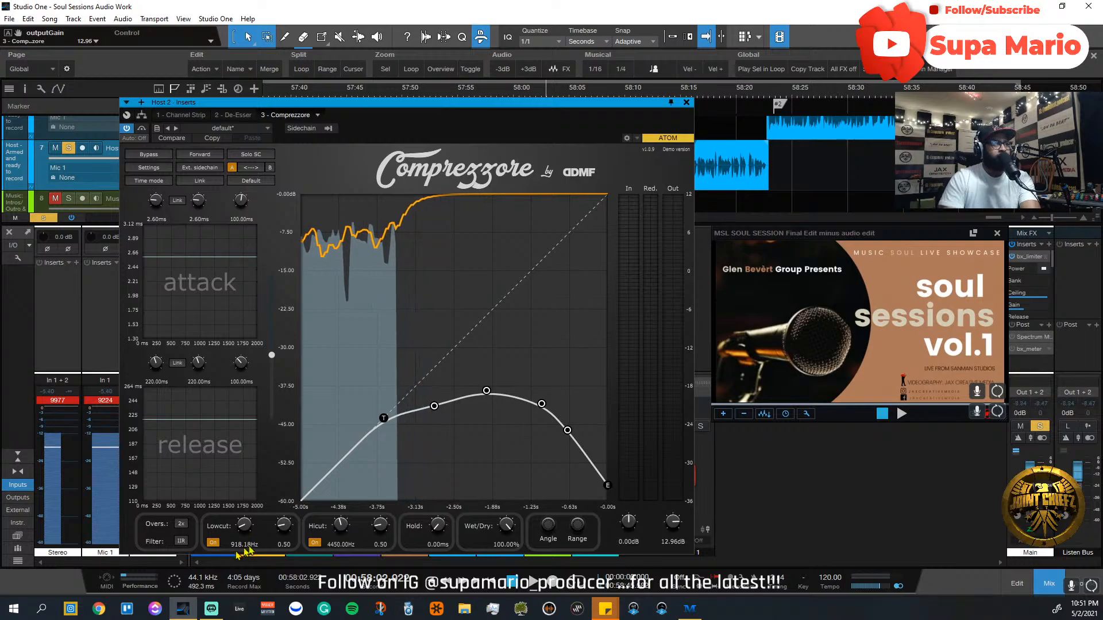
scroll(244, 538, "down", 3)
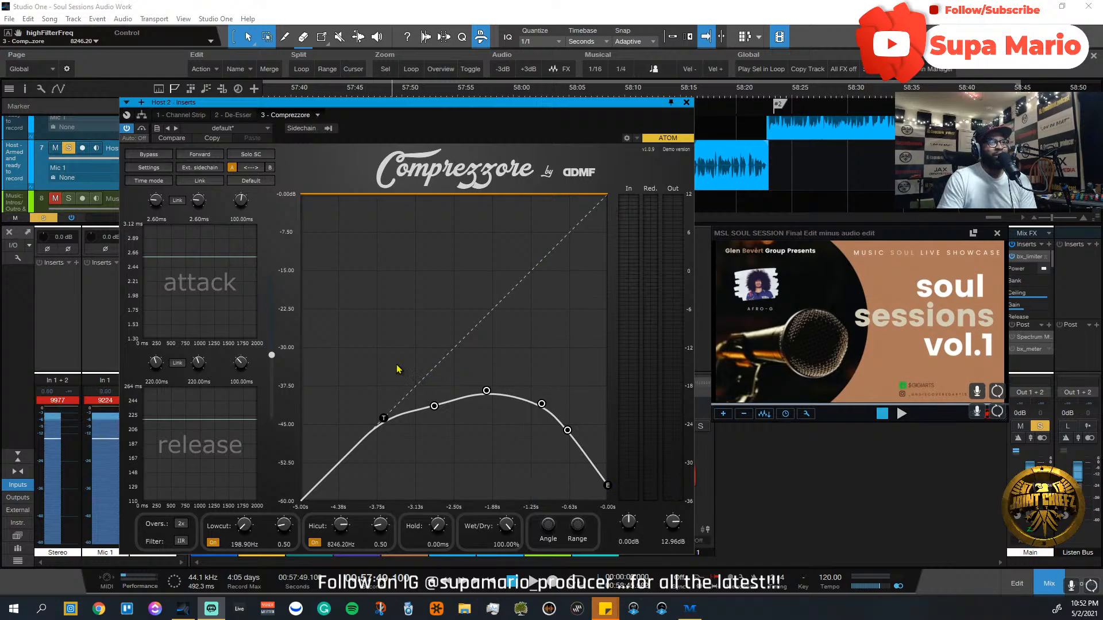
Step: Shift the curve to a threshold of about -50 dB and endpoint of about -46 dB, and delete its four nodes
left_click_drag(546, 534, 567, 480)
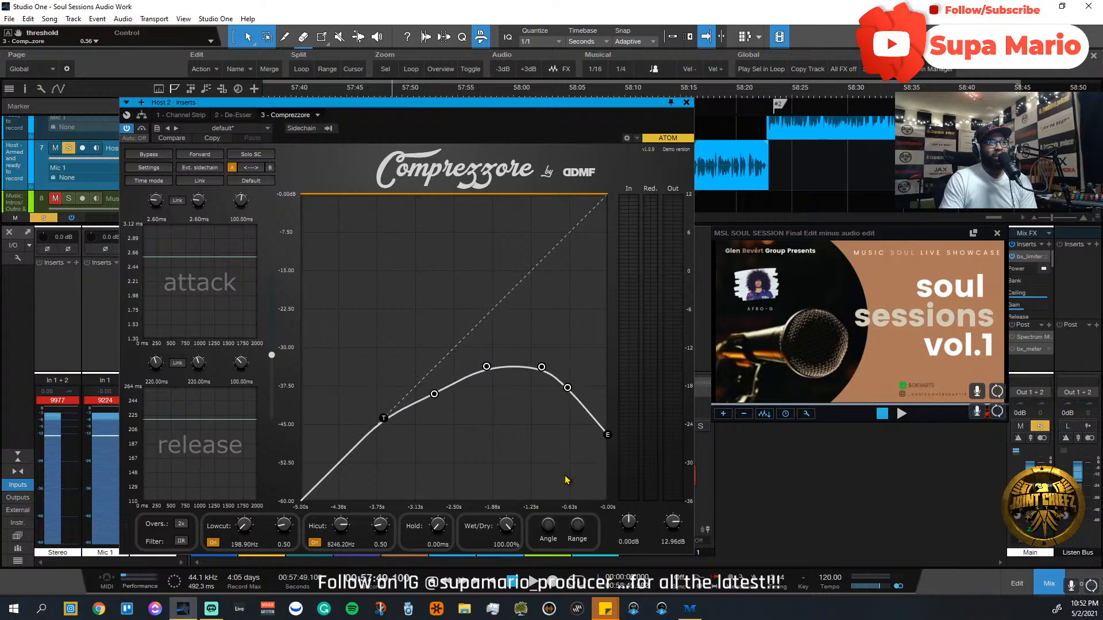
left_click_drag(547, 534, 504, 404)
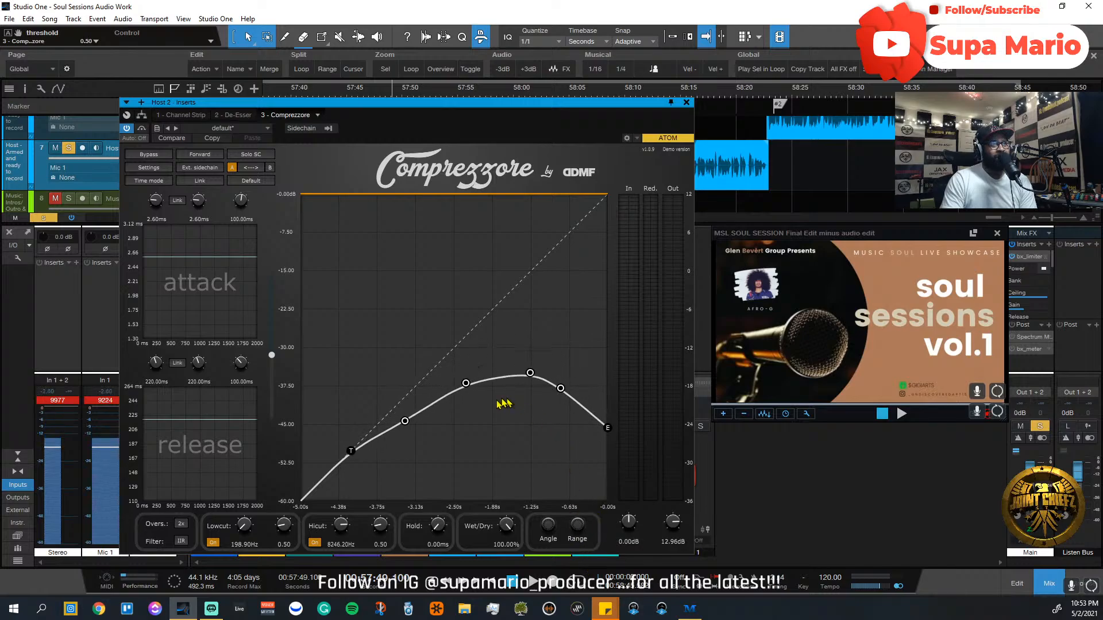
double_click(466, 389)
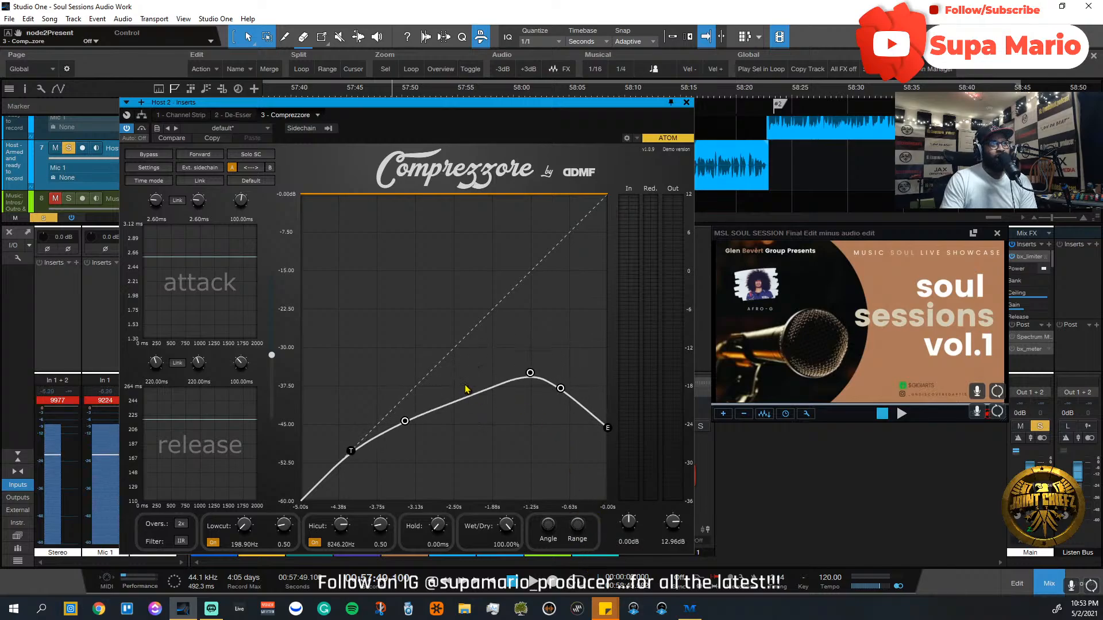
double_click(530, 374)
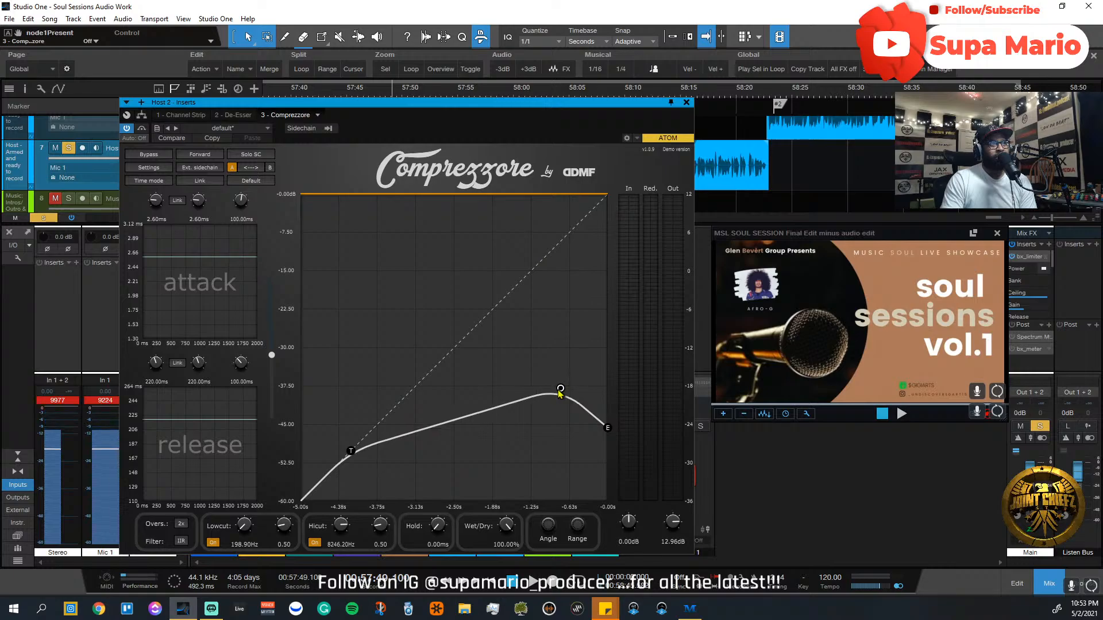
double_click(560, 389)
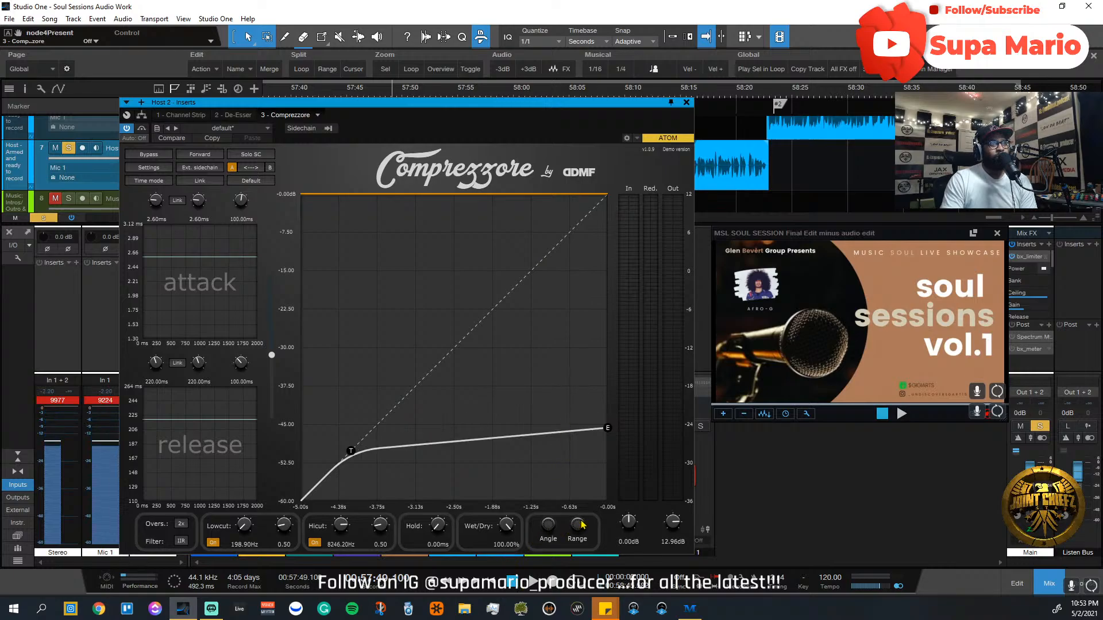
Step: Adjust Range and Angle until the threshold sits at about -33 dB and the endpoint at about -31 dB
left_click_drag(574, 527, 580, 488)
left_click_drag(545, 531, 581, 391)
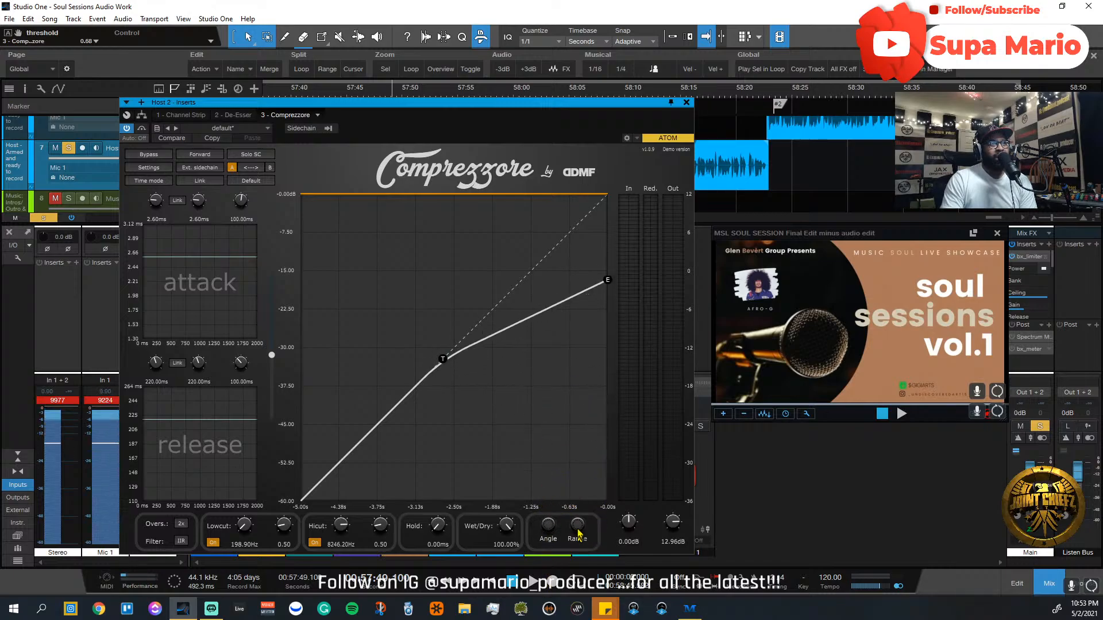
left_click_drag(579, 534, 602, 476)
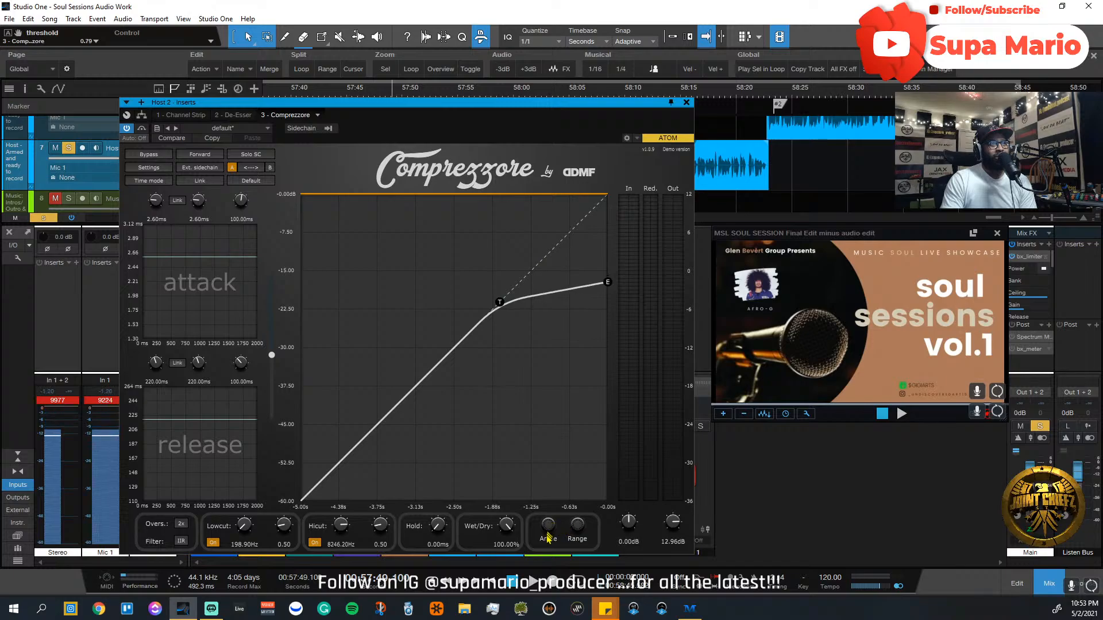
left_click_drag(577, 534, 546, 614)
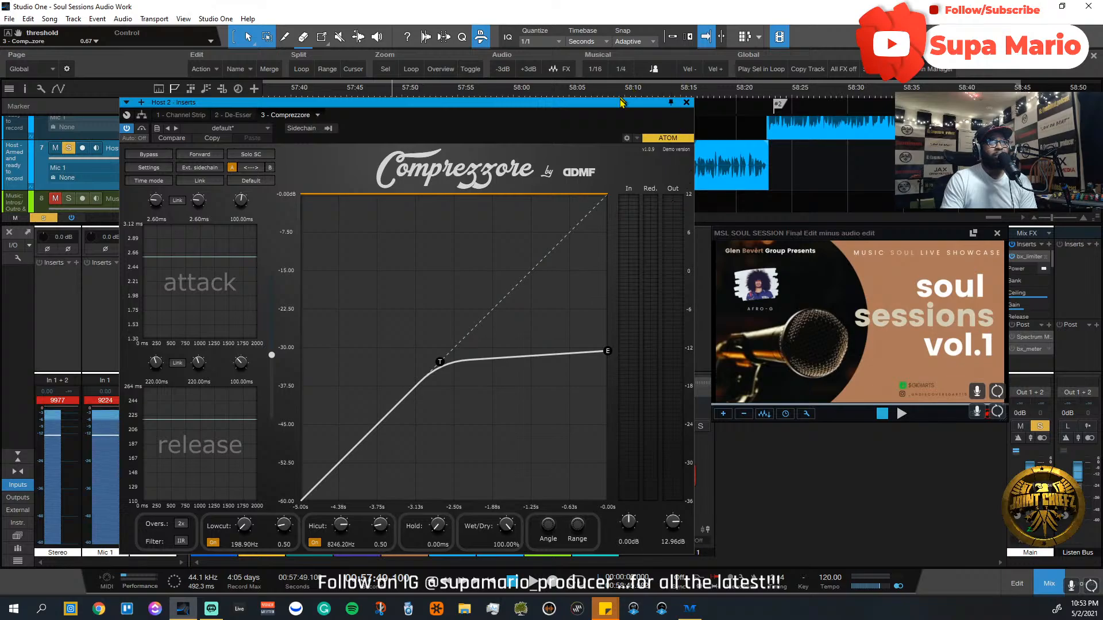
Step: Move the Comprezzore window down clear of the timeline ruler and play the clip from about 57:43
left_click_drag(620, 102, 630, 150)
left_click(337, 94)
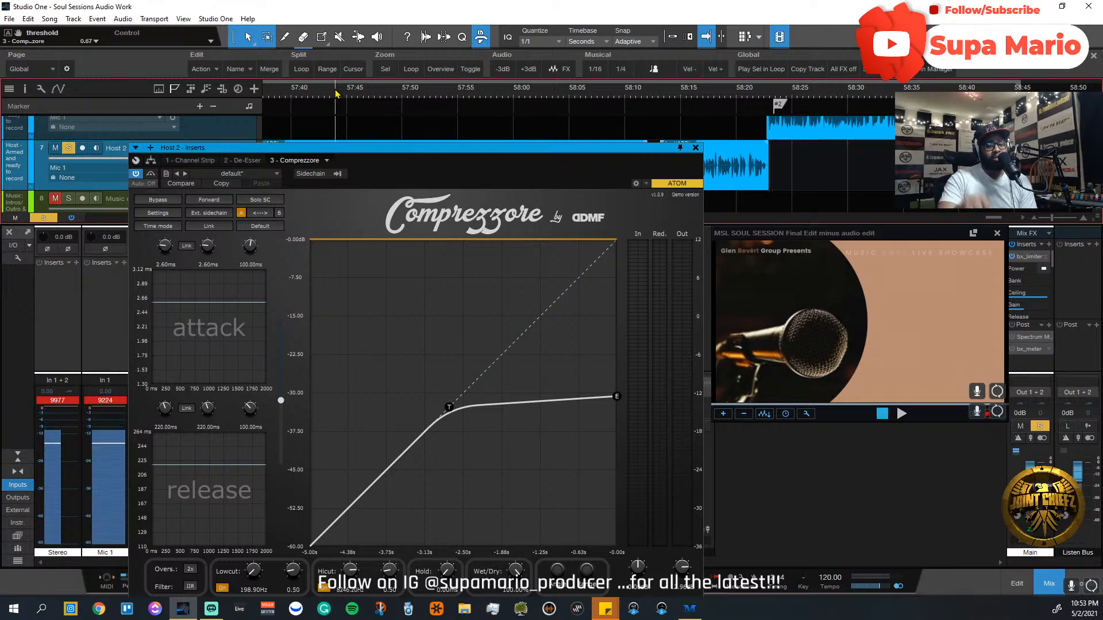
key("space")
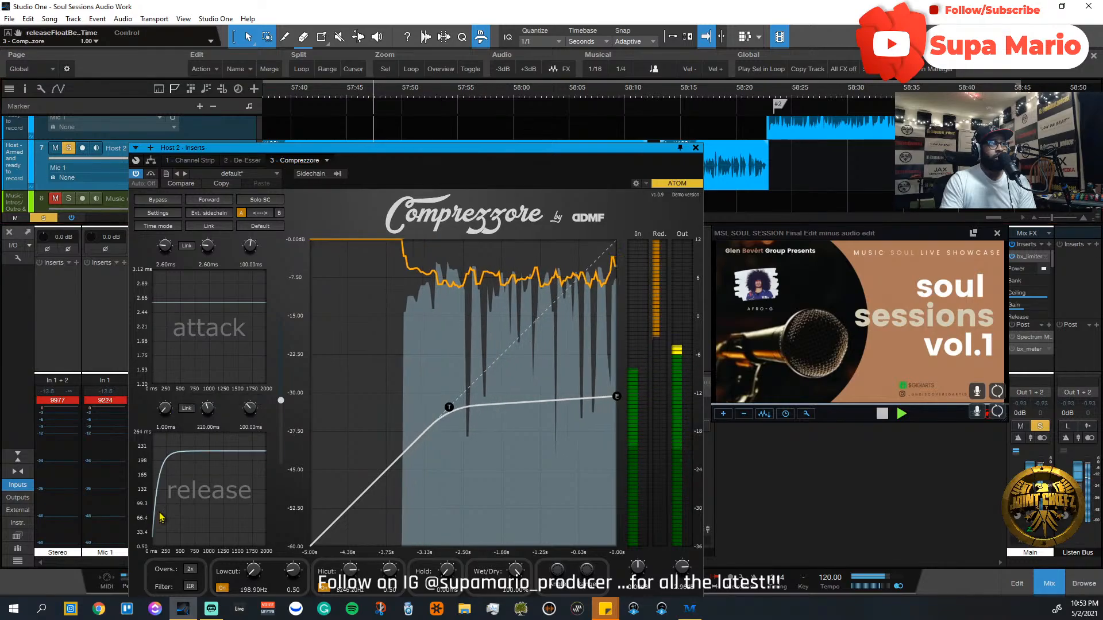
Step: Shape the release curve by ear with times of 573.75, 171.59 and 58.06 ms, stop playback, and return the playhead to about 57:49
left_click_drag(168, 411, 172, 339)
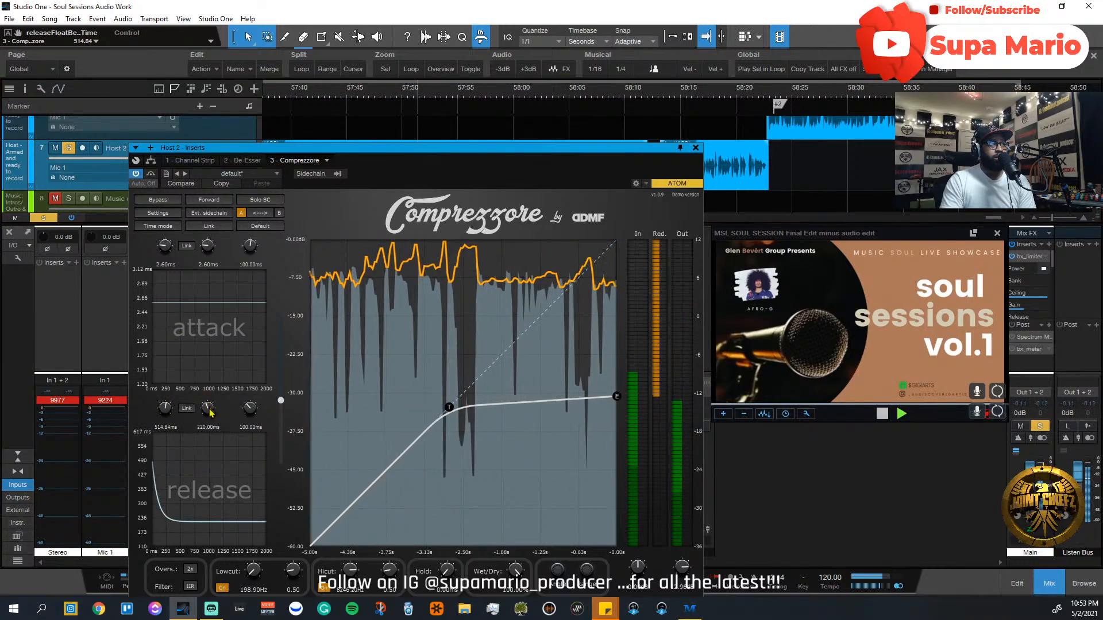
left_click_drag(208, 409, 248, 417)
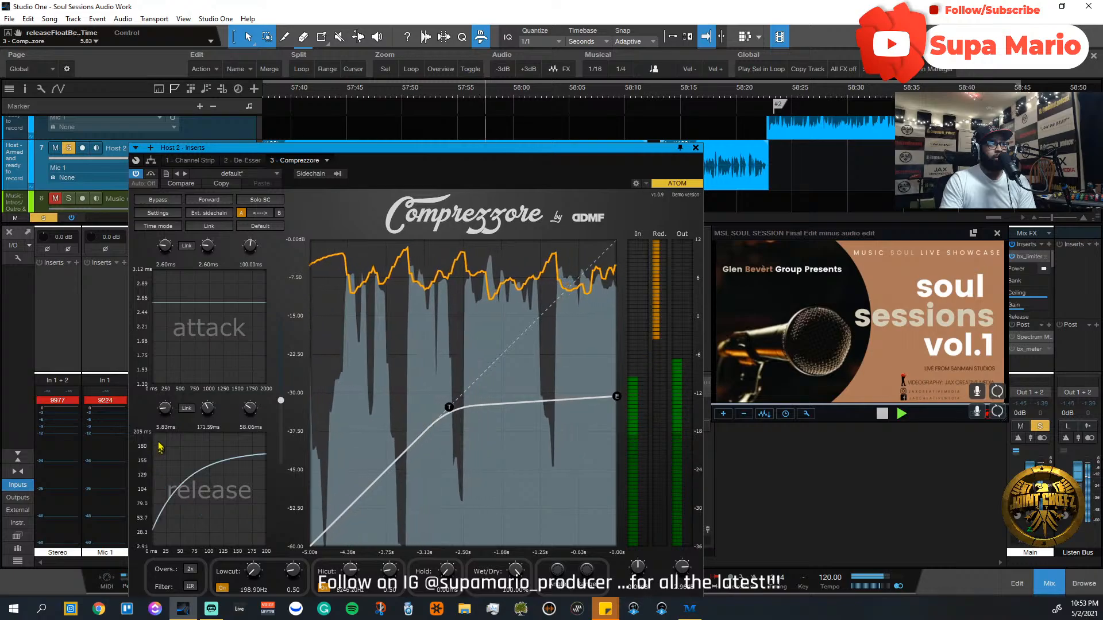
left_click_drag(169, 411, 173, 373)
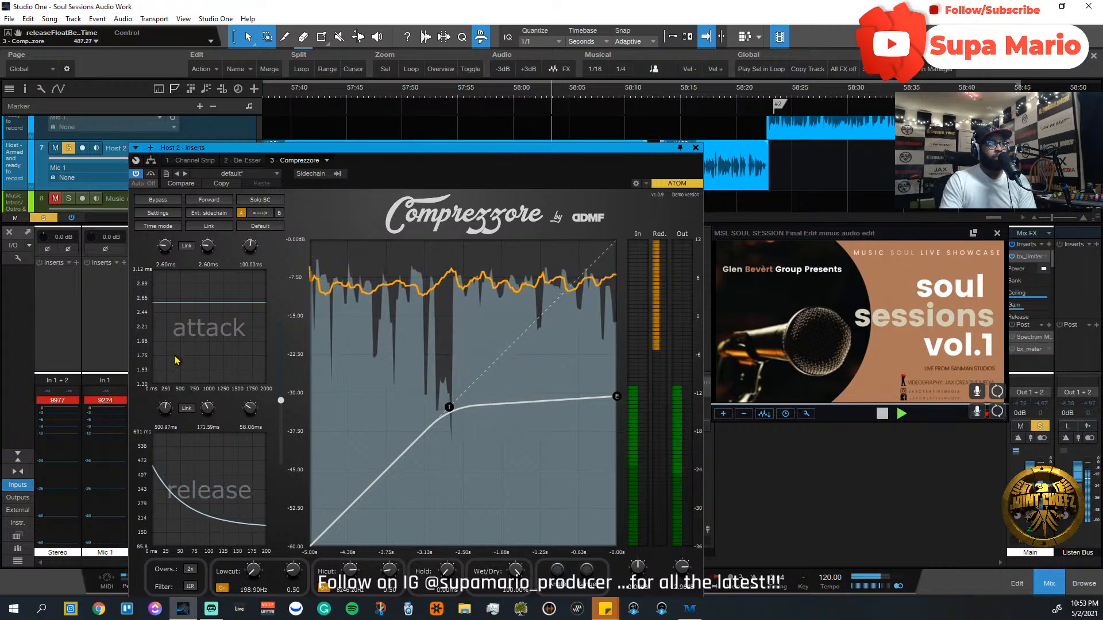
mouse_move(176, 360)
left_mouse_down()
mouse_move(181, 400)
mouse_move(182, 351)
left_mouse_up()
key("space")
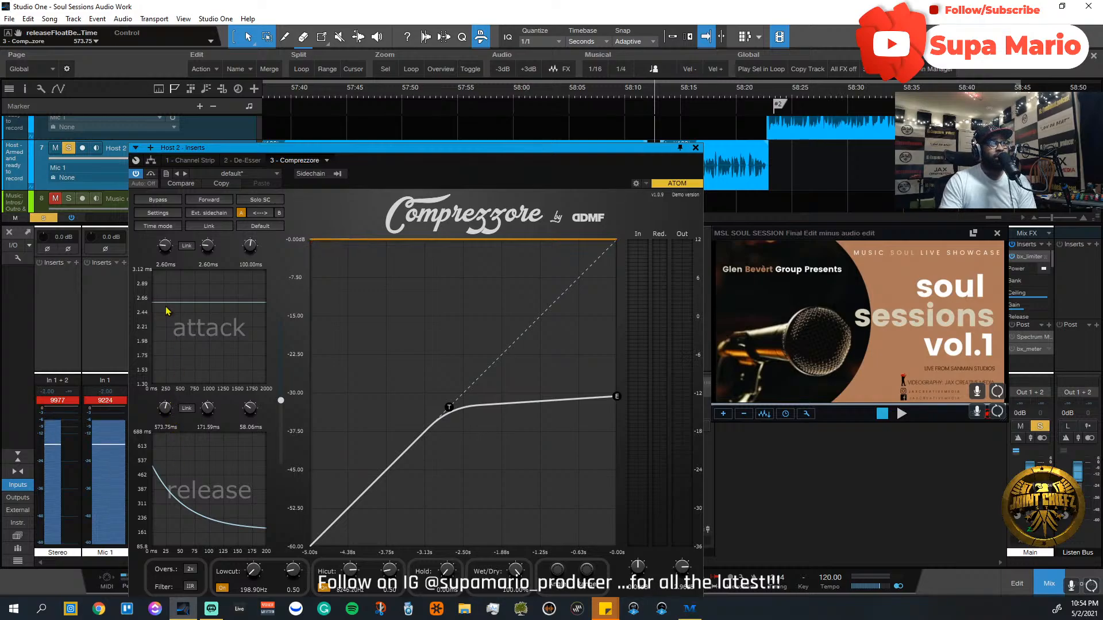
left_click(399, 93)
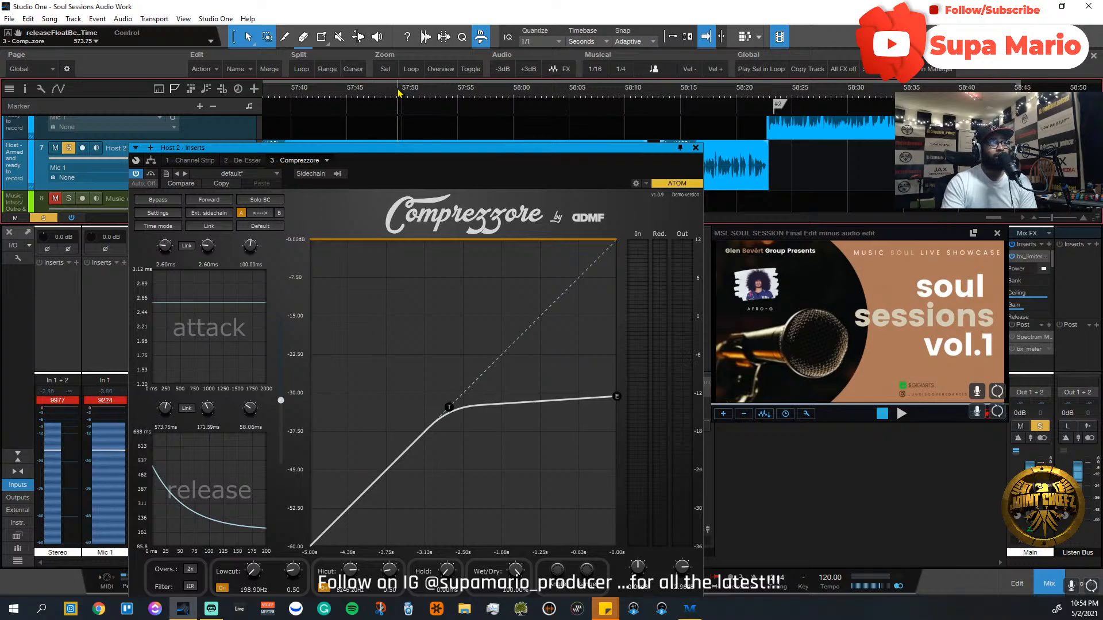
Step: Play the clip, lower the starting and ending attack times to 0.01 ms with a 457.03 ms curve time, and stop playback
key("space")
left_click_drag(164, 246, 166, 286)
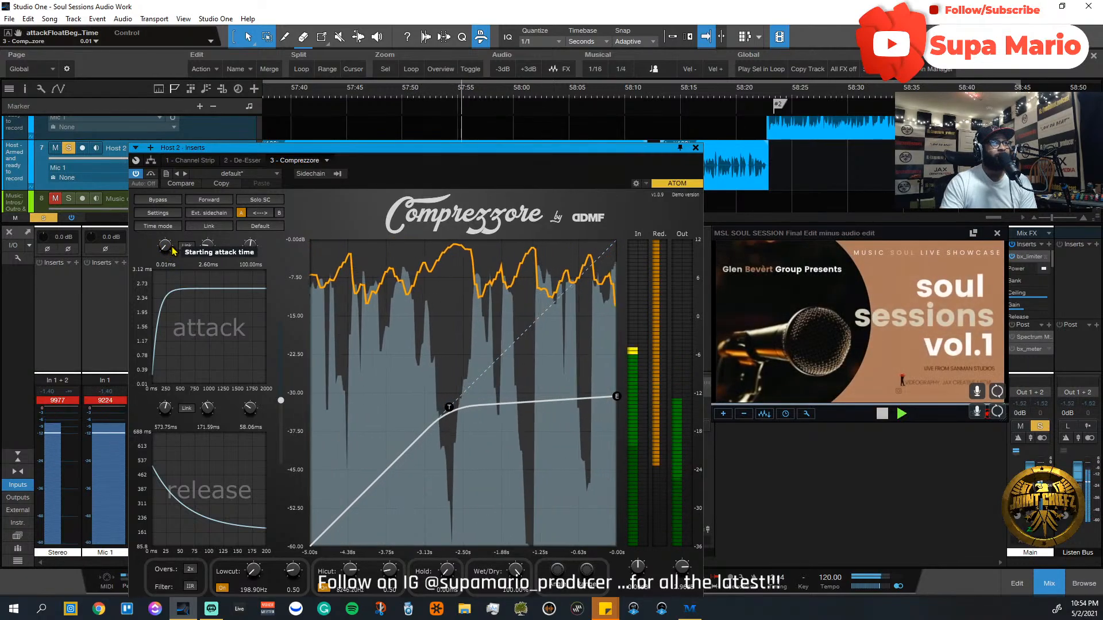
left_click_drag(172, 251, 166, 293)
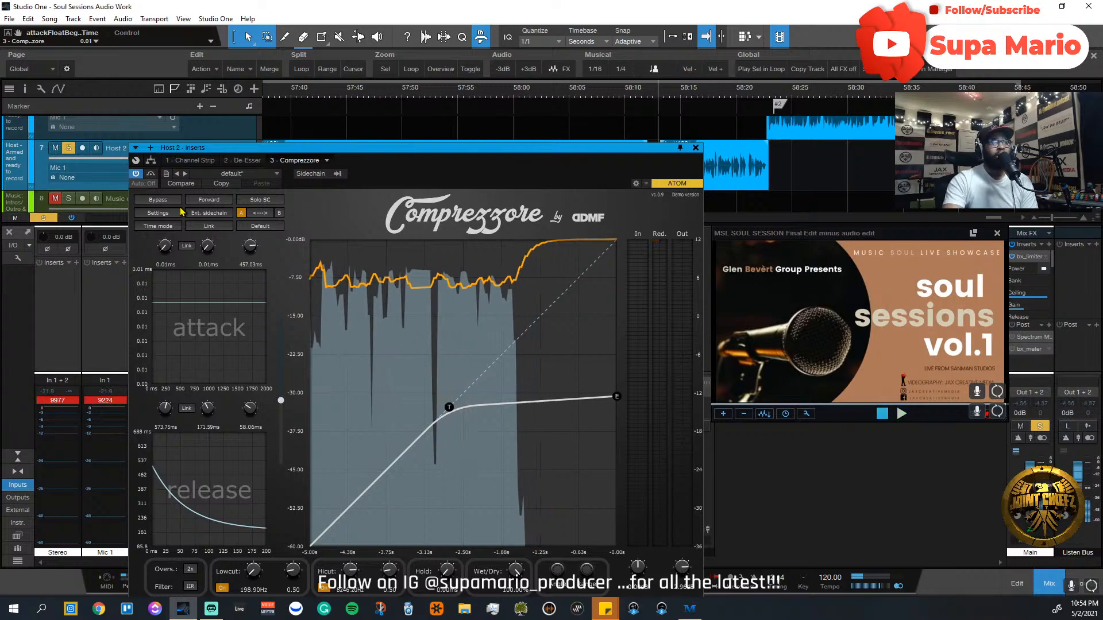
key("space")
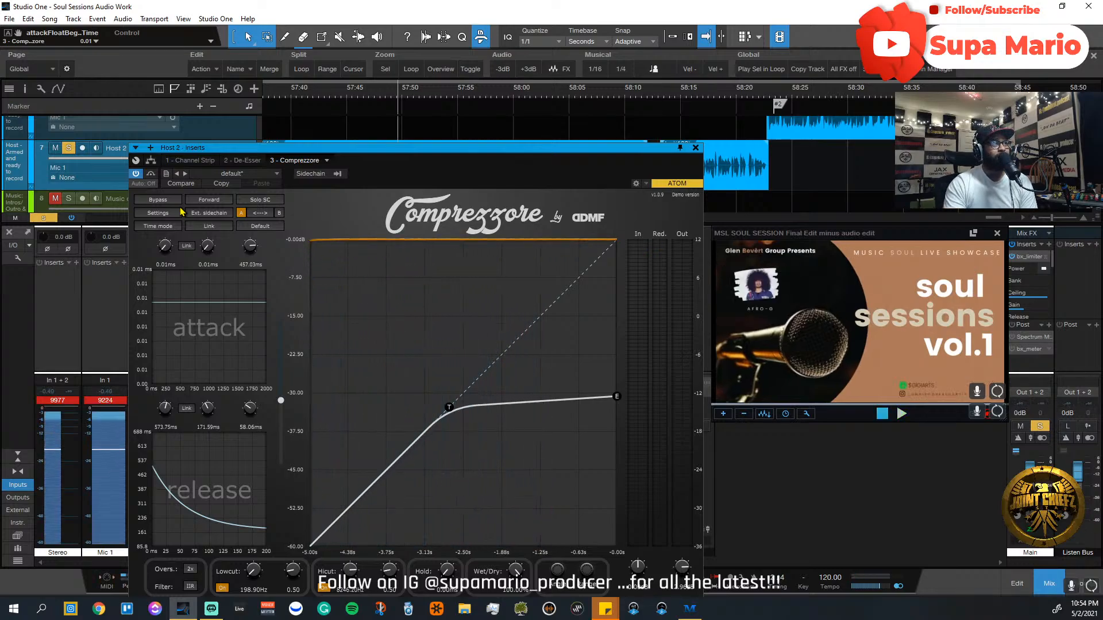
Step: Shape the attack curve by ear with a 0.22 ms starting time and 210.91 ms curve time, and stop playback
left_click_drag(165, 249, 167, 236)
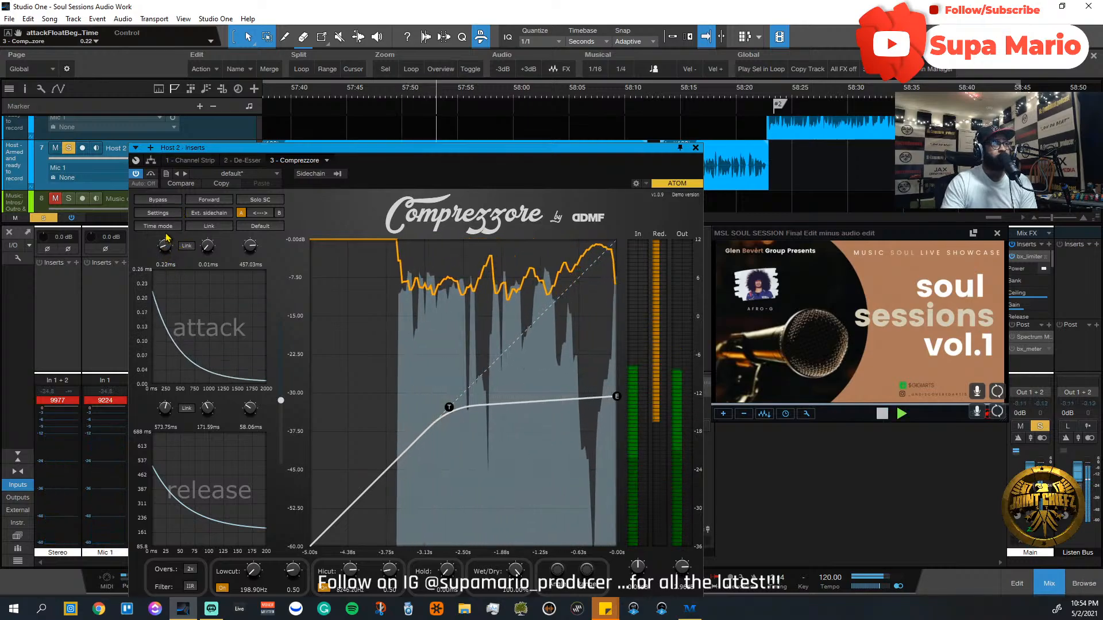
left_click_drag(208, 246, 251, 271)
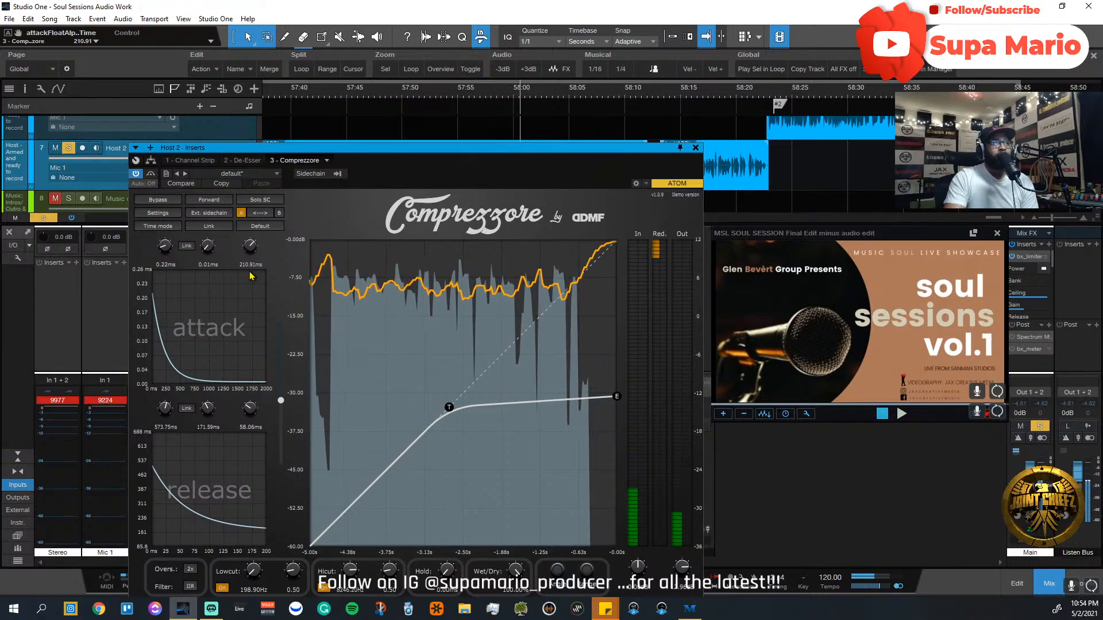
key("space")
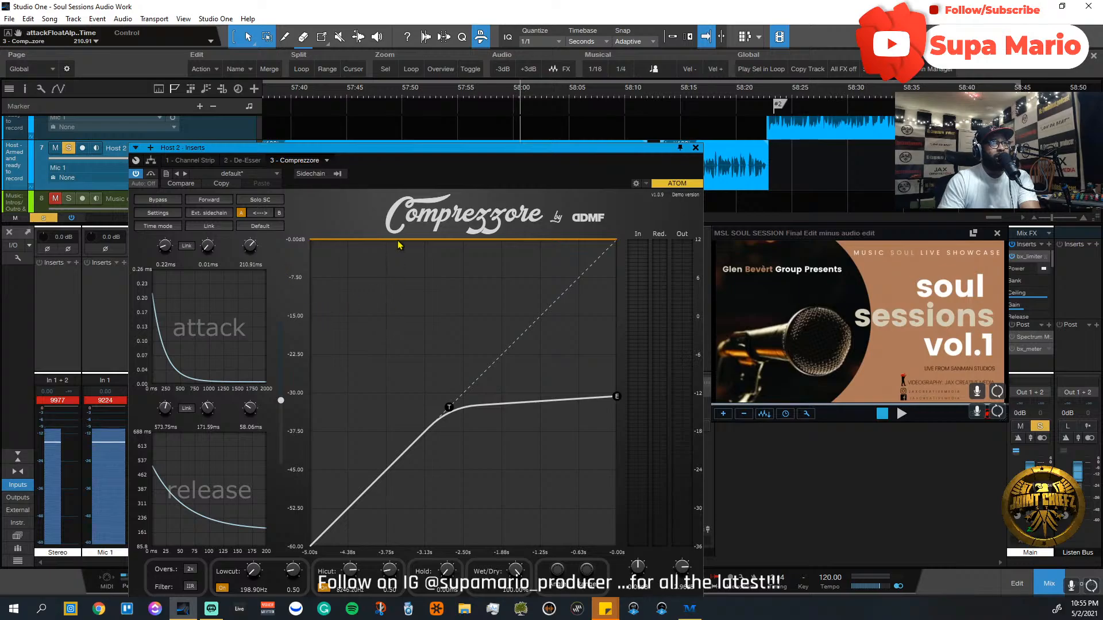
Step: Move the Comprezzore window up until its bottom controls are clear, and lower the curve's threshold to about -39 dB
left_click_drag(412, 149, 418, 88)
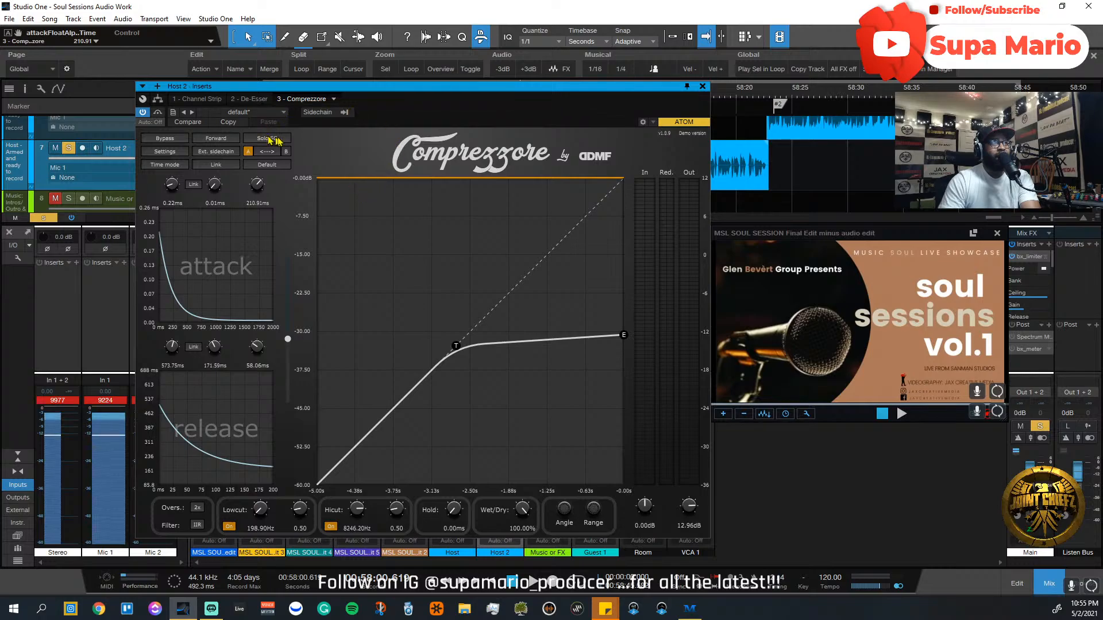
left_click_drag(383, 90, 408, 86)
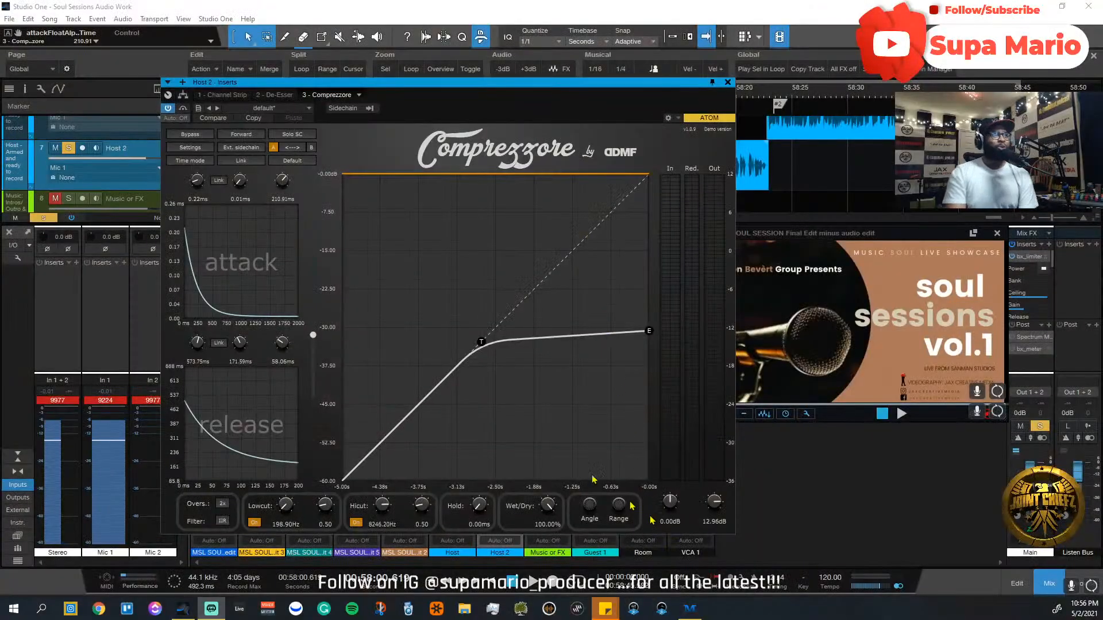
left_click(481, 347)
left_click_drag(481, 347, 448, 377)
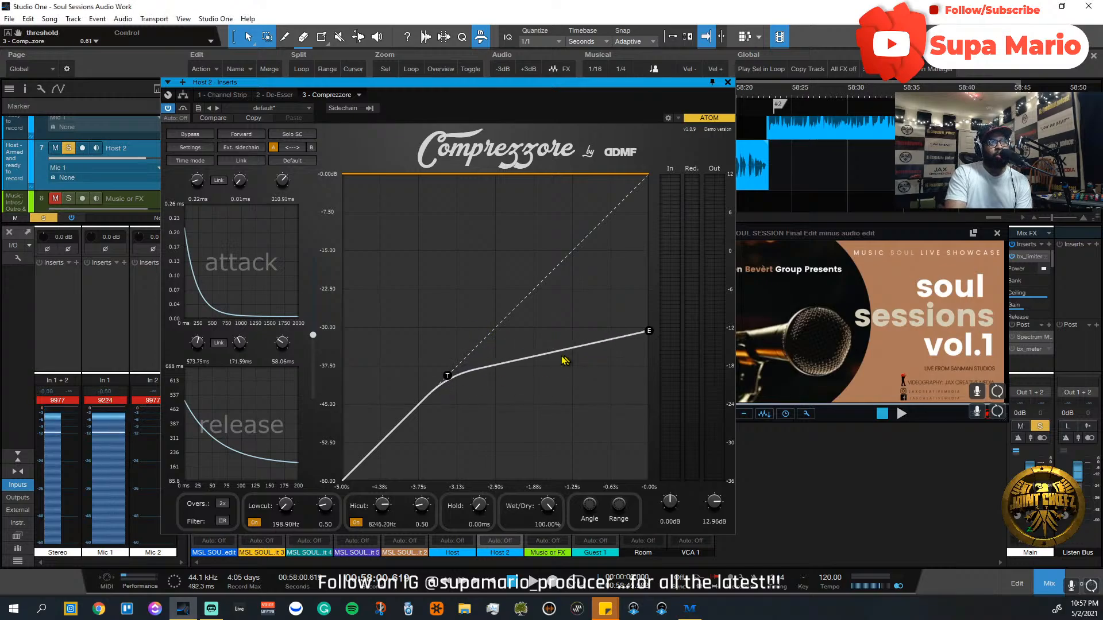
Step: Add four nodes between threshold and endpoint, pull them down into a nearly flat curve, and lower the endpoint to about -43 dB
left_click(559, 349)
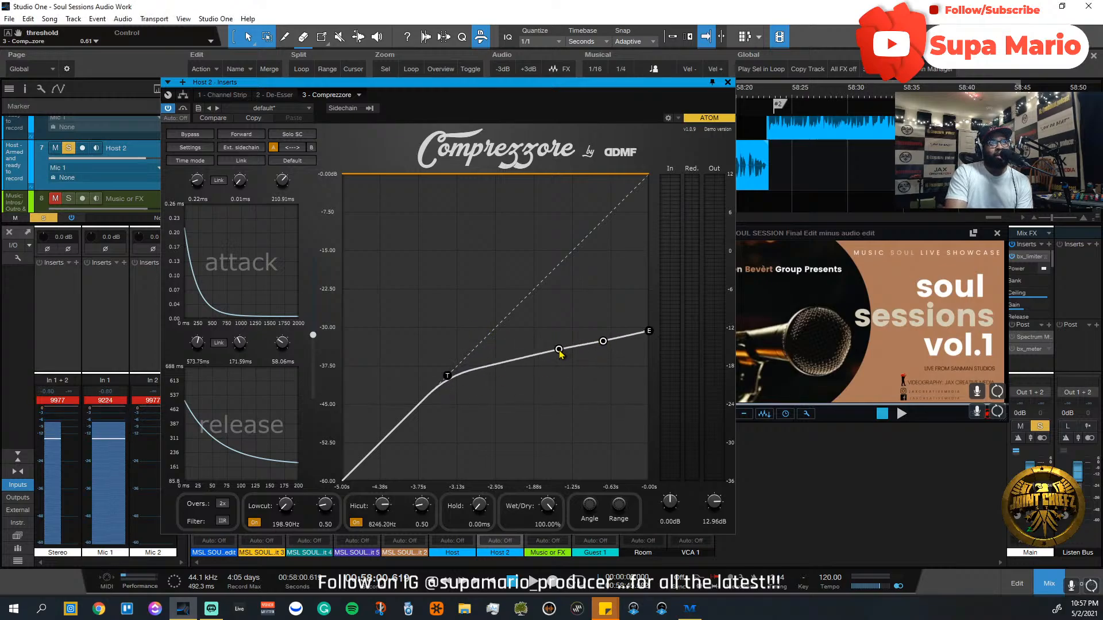
left_click(523, 355)
left_click_drag(493, 363, 573, 377)
left_click_drag(603, 341, 613, 378)
left_click_drag(649, 335, 655, 397)
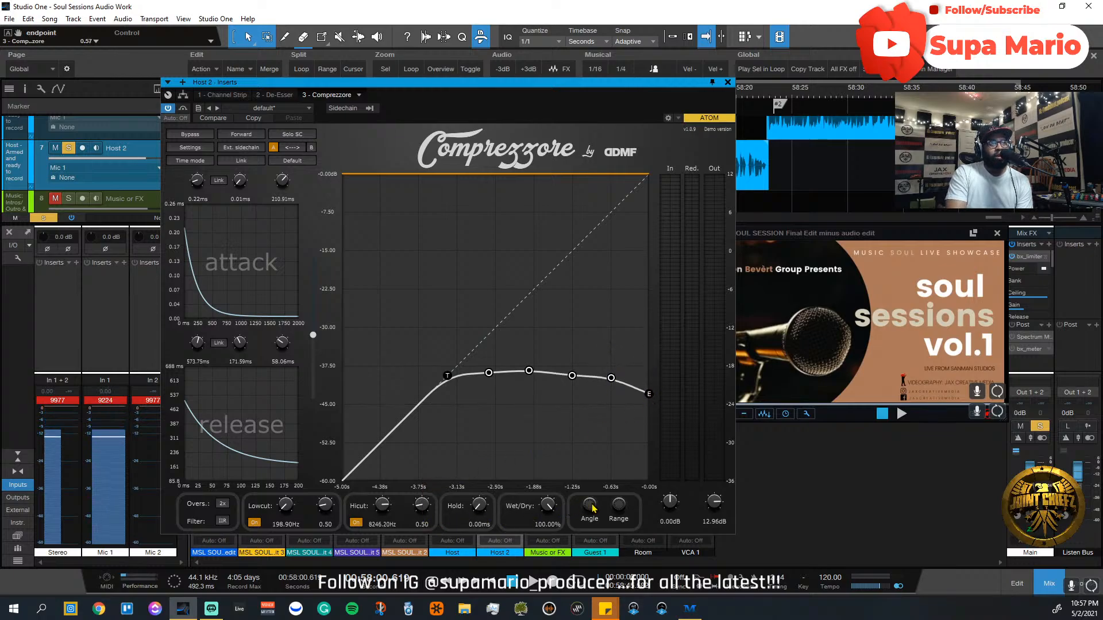
Step: Adjust Angle and Range until the threshold sits at about -32 dB and the endpoint at about -22 dB
left_click_drag(590, 505, 563, 390)
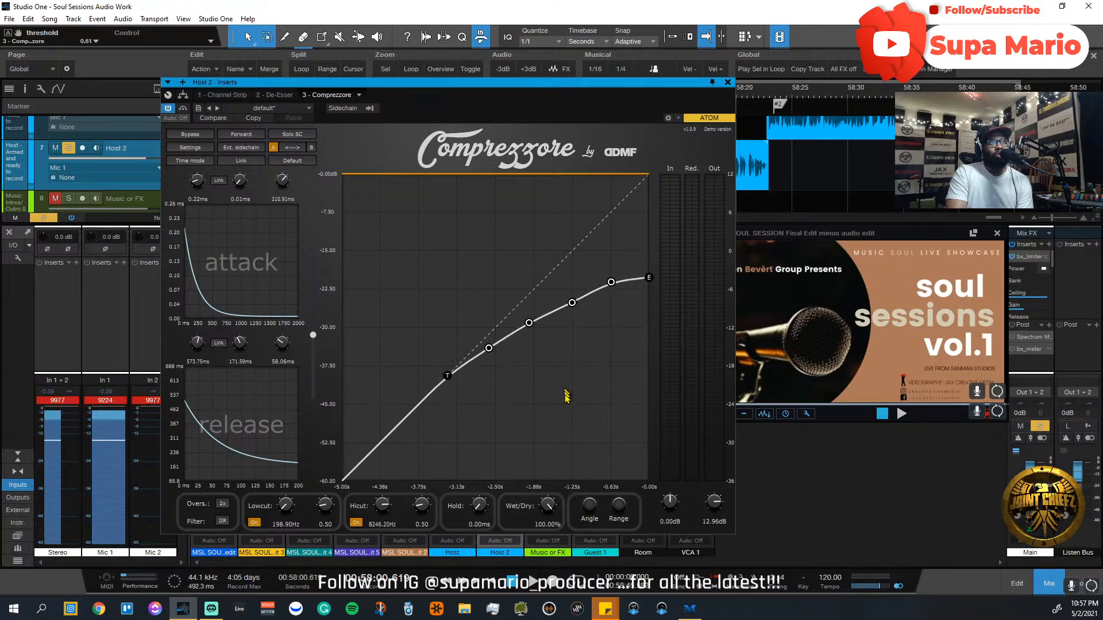
left_click_drag(621, 506, 626, 408)
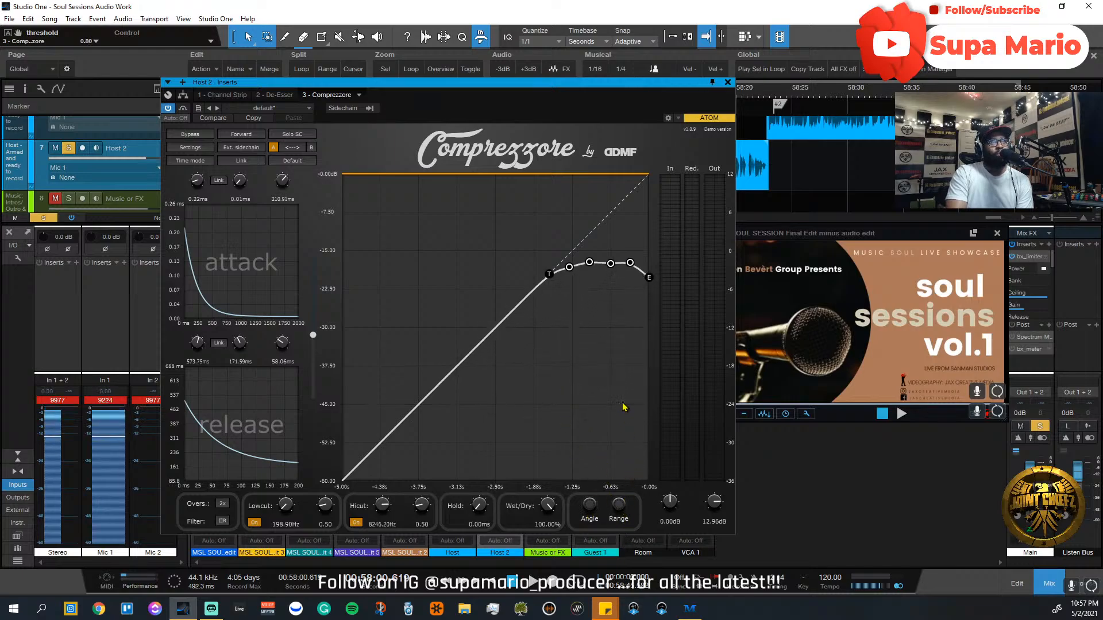
left_click_drag(600, 529, 622, 576)
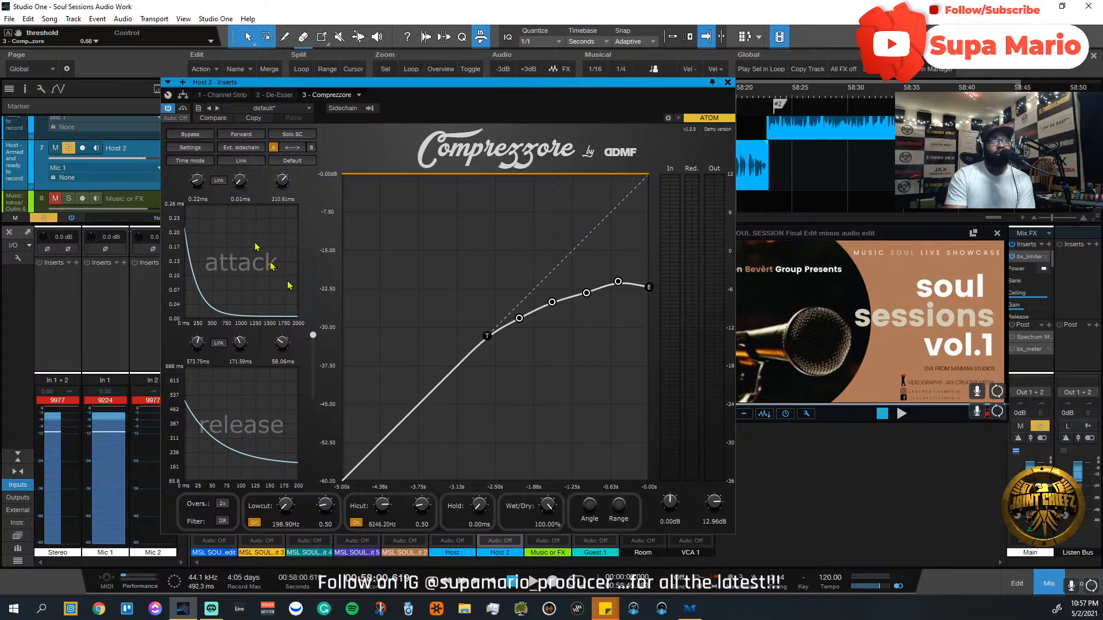
left_click_drag(387, 85, 439, 125)
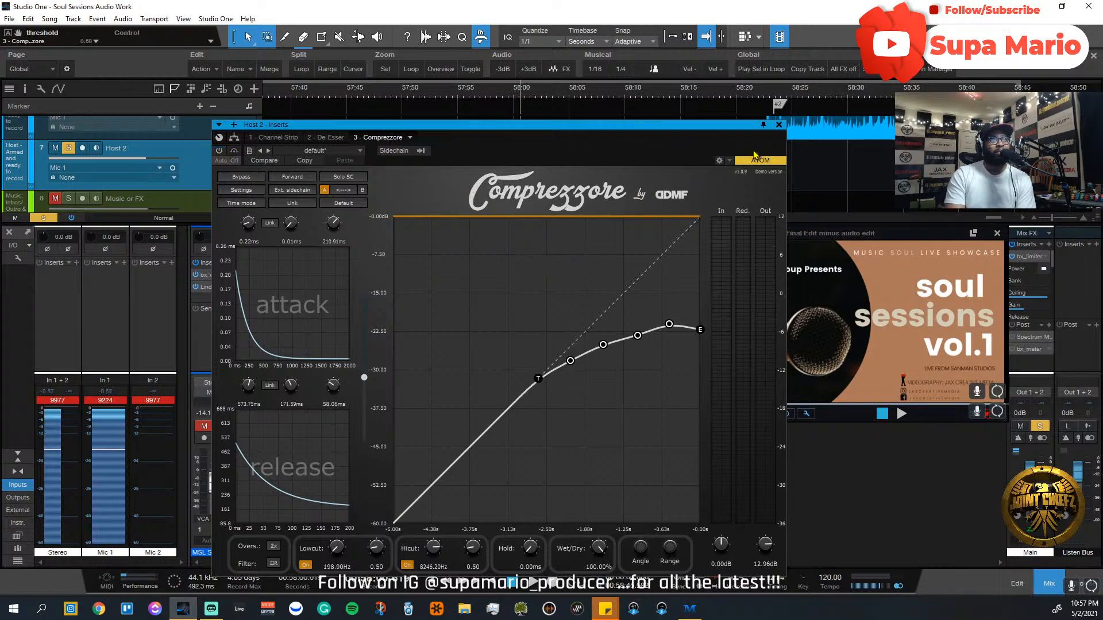
left_click_drag(747, 128, 643, 119)
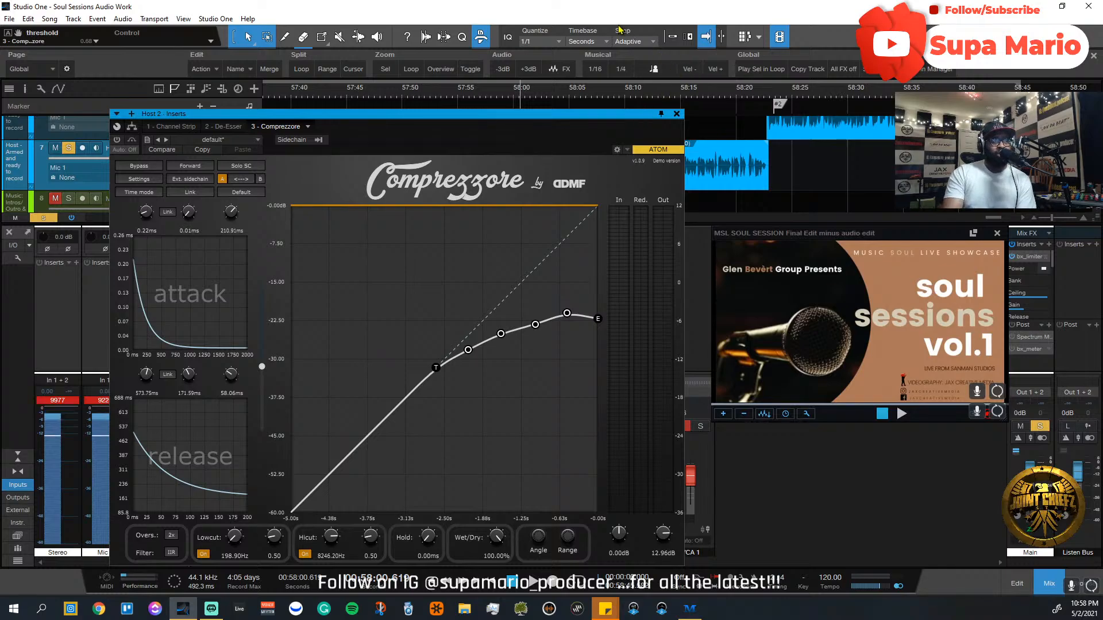
left_click_drag(620, 115, 720, 105)
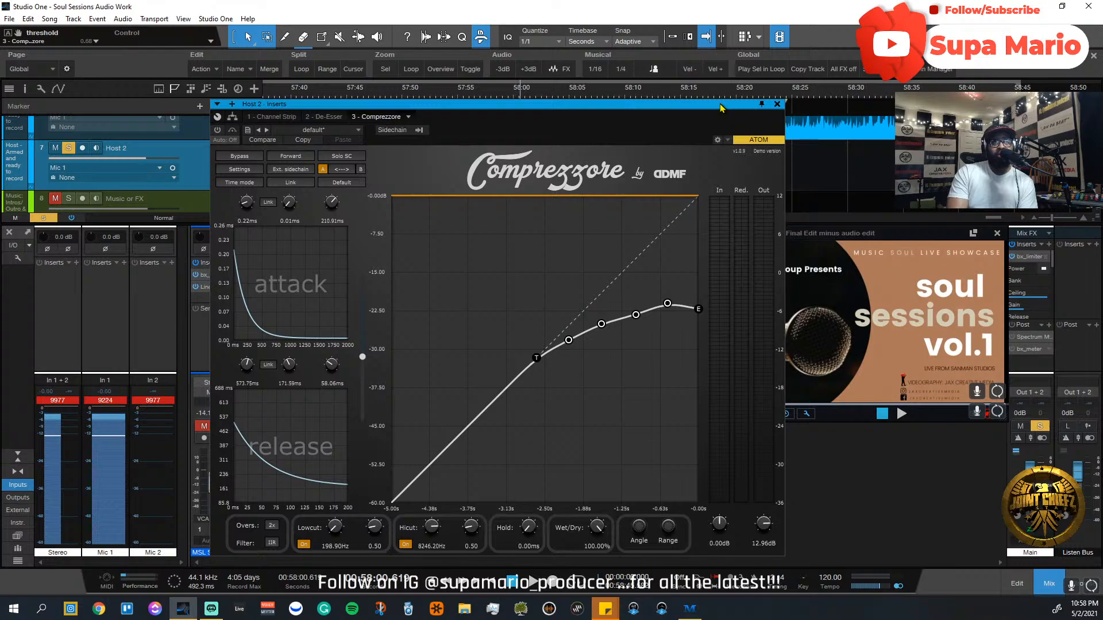
left_click_drag(720, 108, 695, 137)
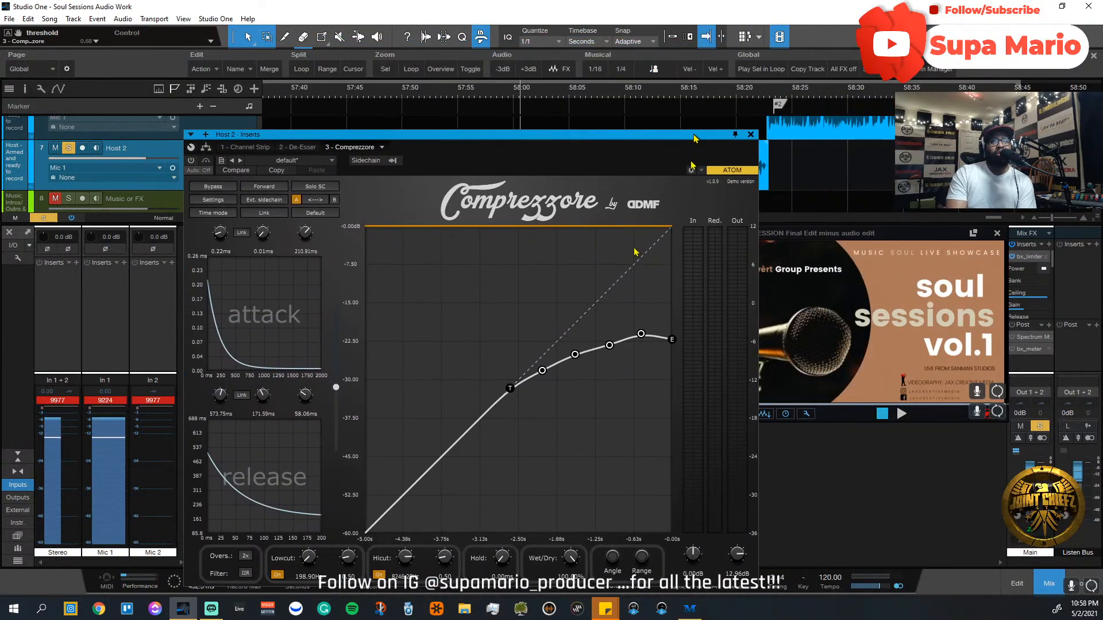
left_click_drag(423, 138, 494, 104)
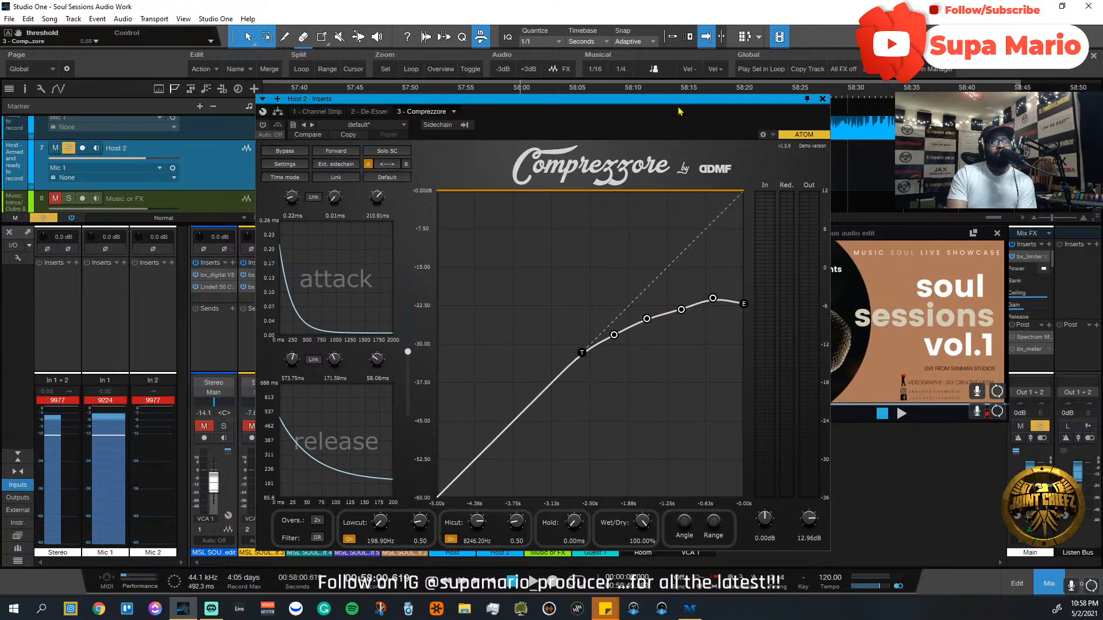
left_click_drag(677, 104, 682, 114)
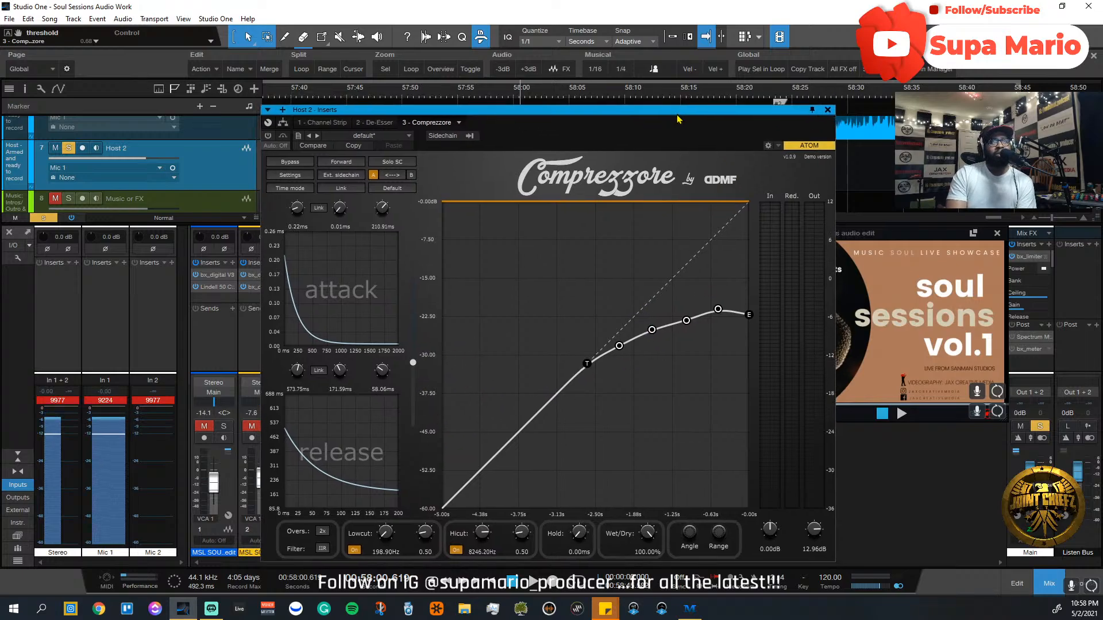
Step: Switch to Chrome, go to ddmf.eu, view the Comprezzore product page and its purchase page, and close the browser
left_click(99, 609)
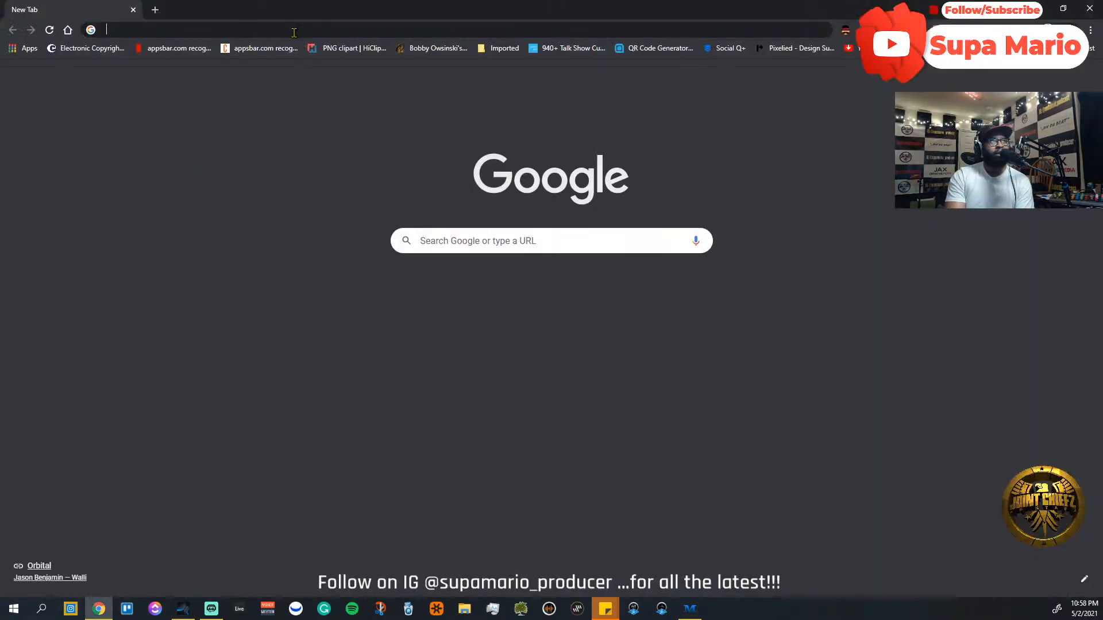
left_click(294, 32)
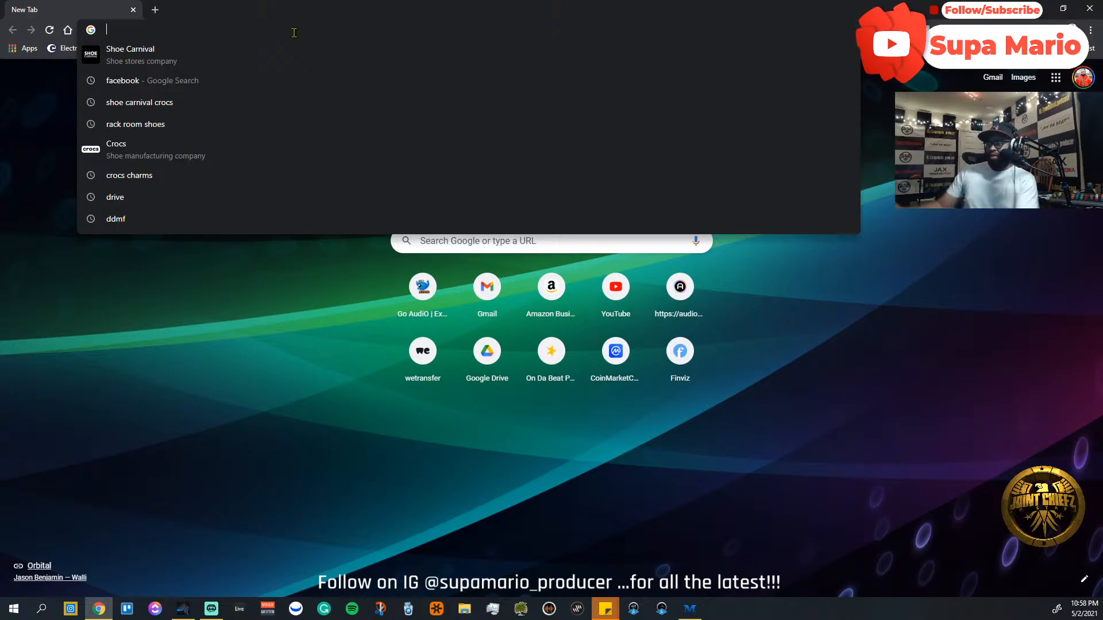
type("ddmf.eu")
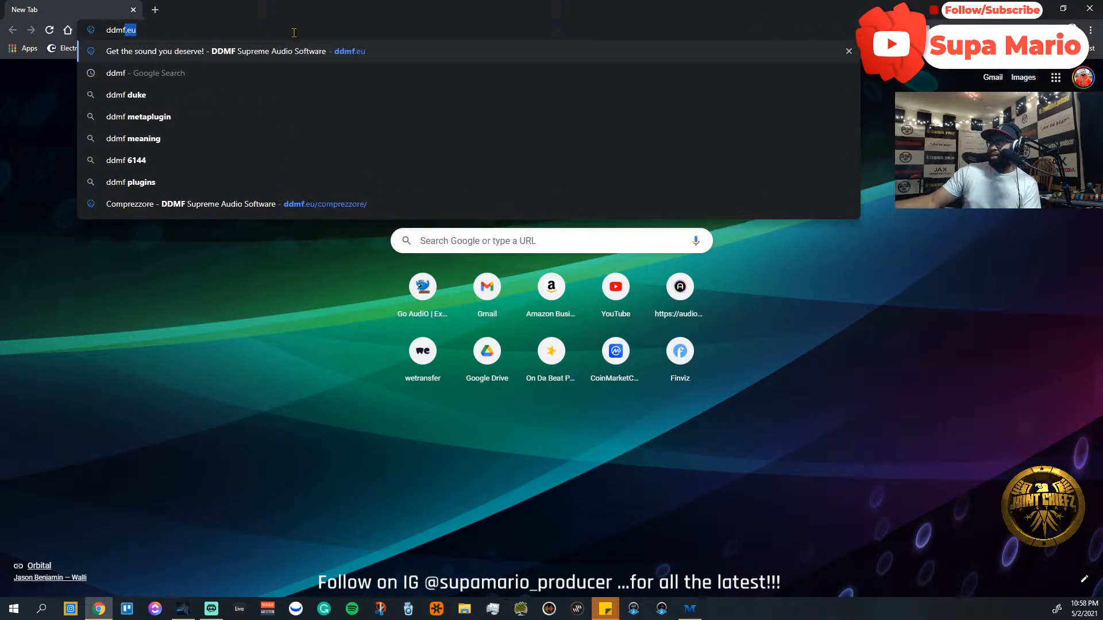
key("Return")
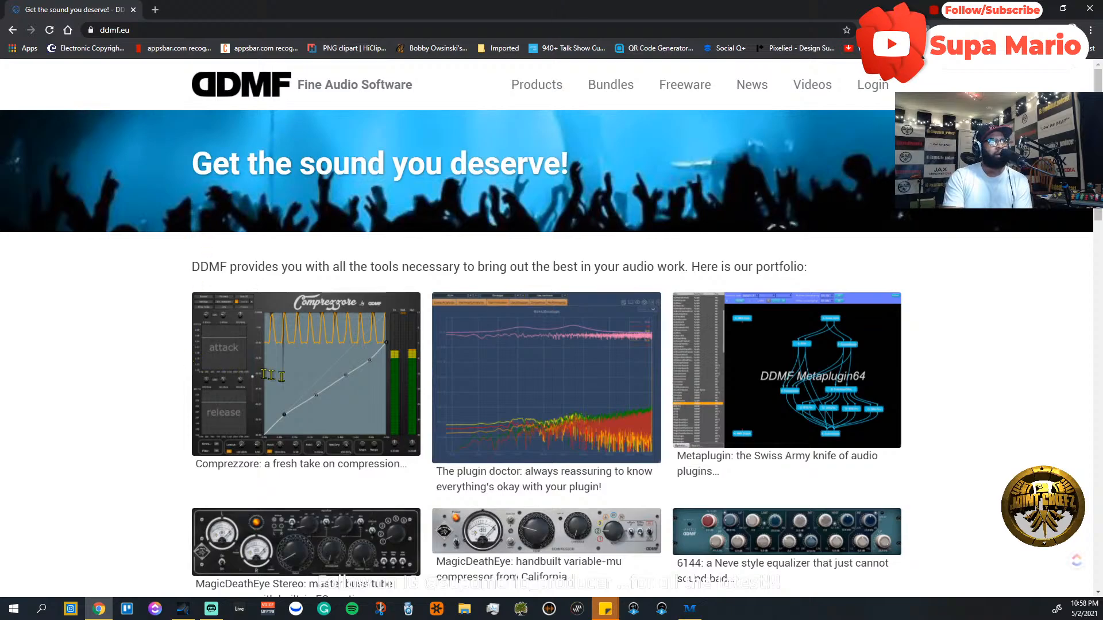
left_click(282, 376)
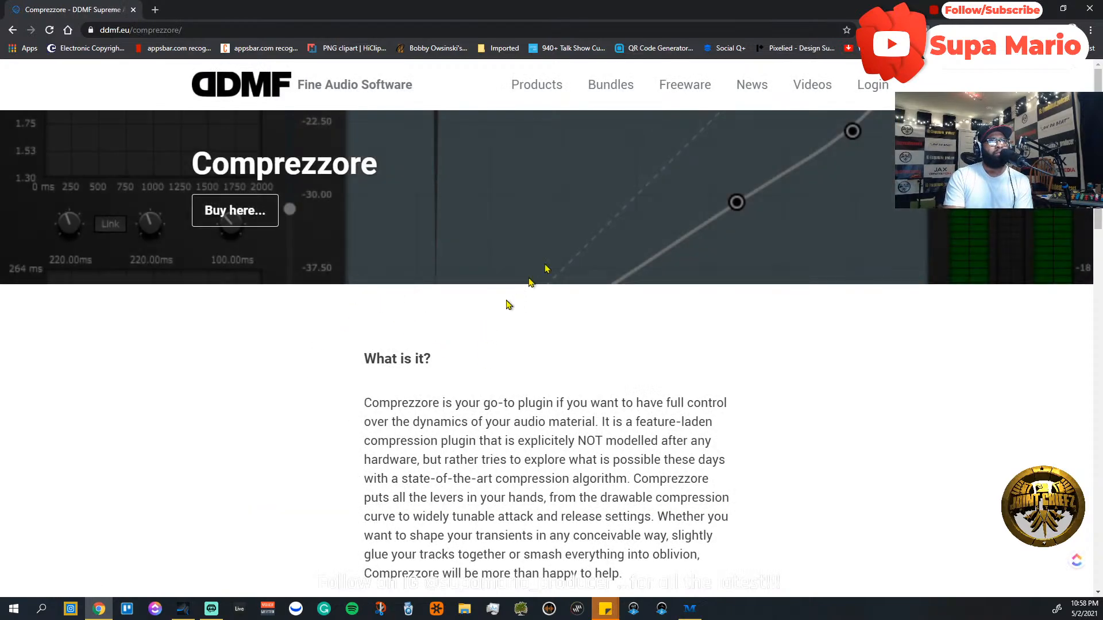
left_click(260, 225)
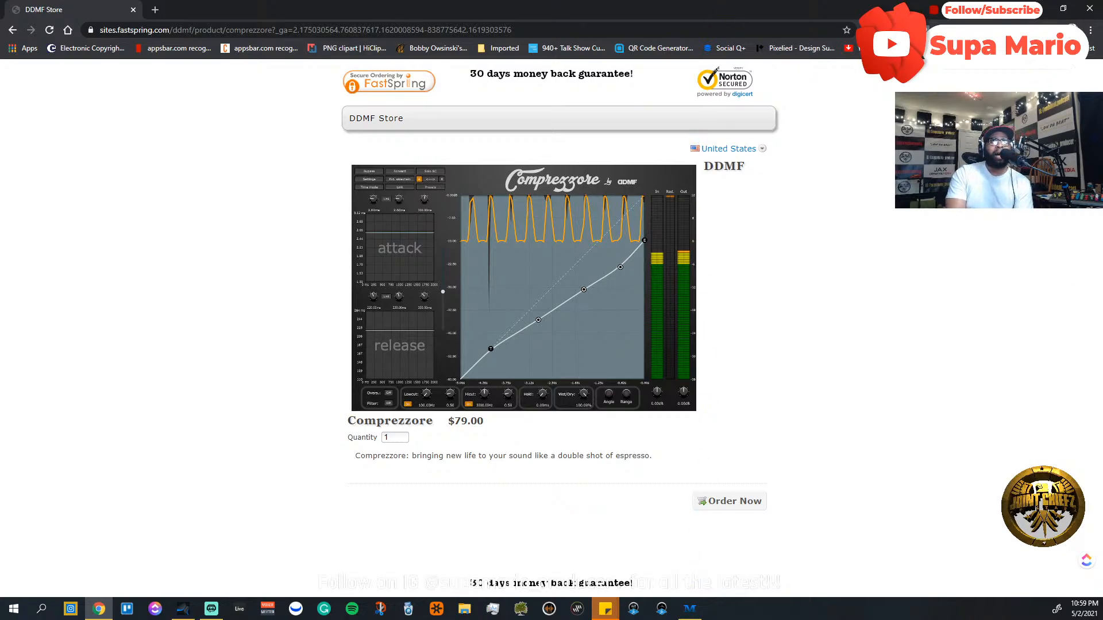
left_click(1090, 8)
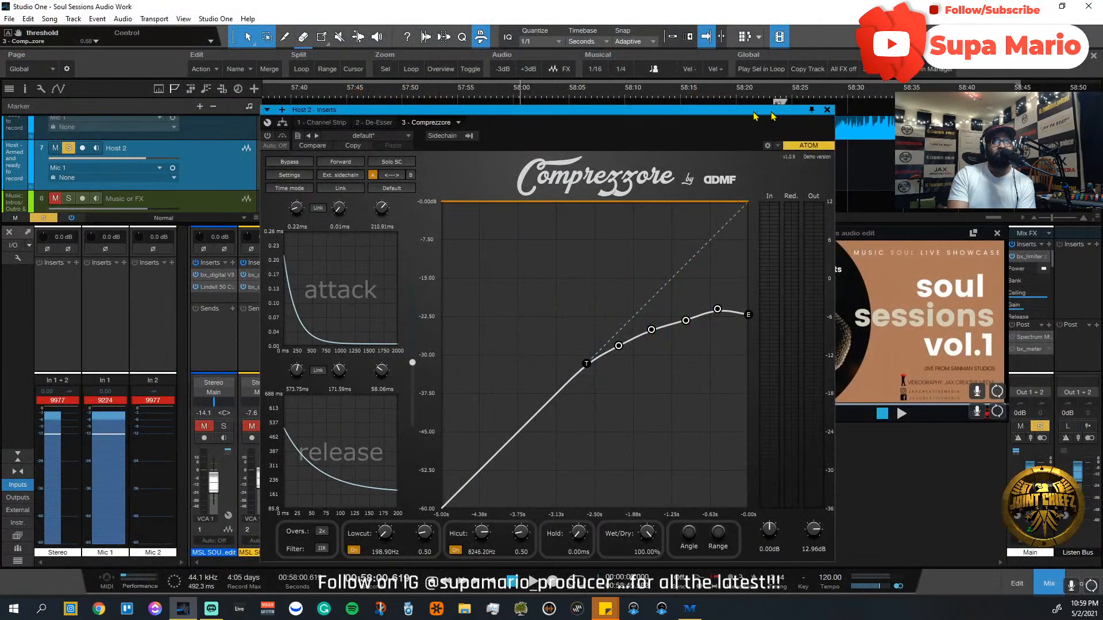
Step: Reposition the Comprezzore window and close it to return to the arrangement and mixer
left_click_drag(741, 111, 665, 105)
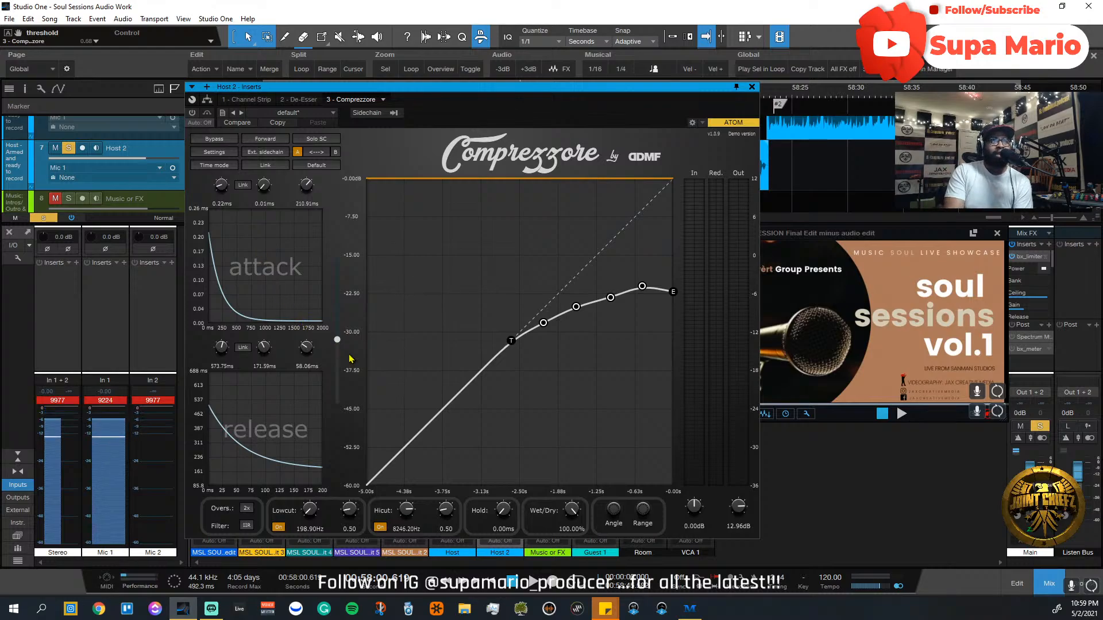
left_click(751, 87)
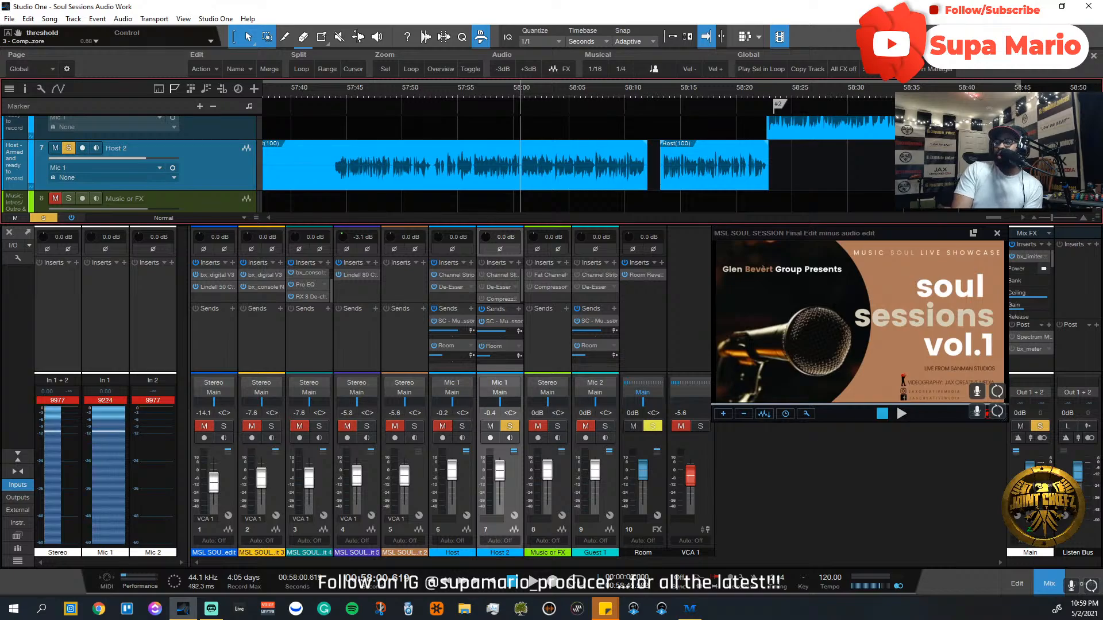